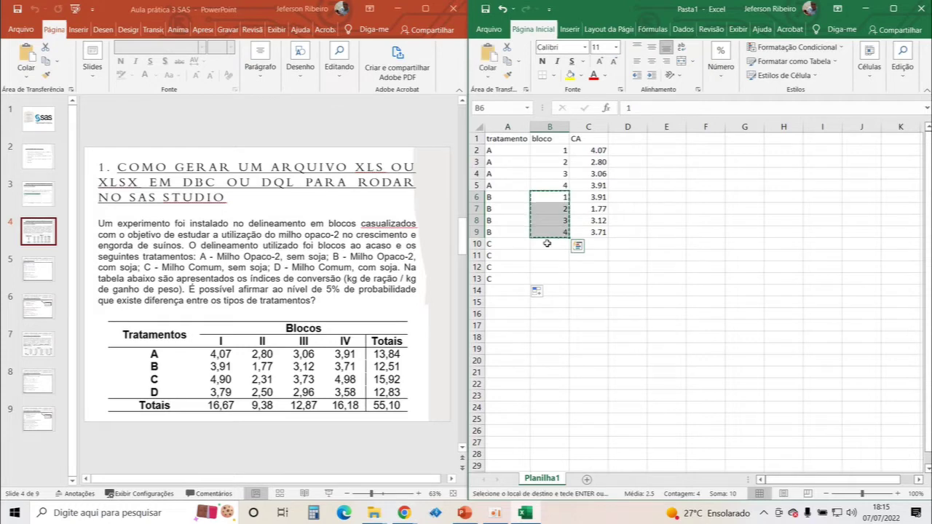
Step: Fill the treatment C rows with block numbers 1 to 4 and CA values 4.90, 2.31, 3.73 and 4.98
text(1 2 3 4)
click(600, 245)
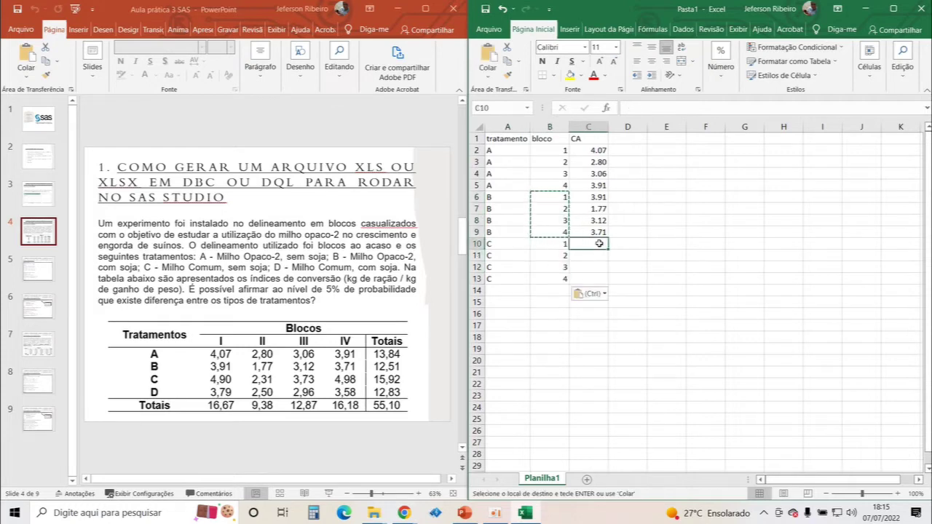
text(4.9)
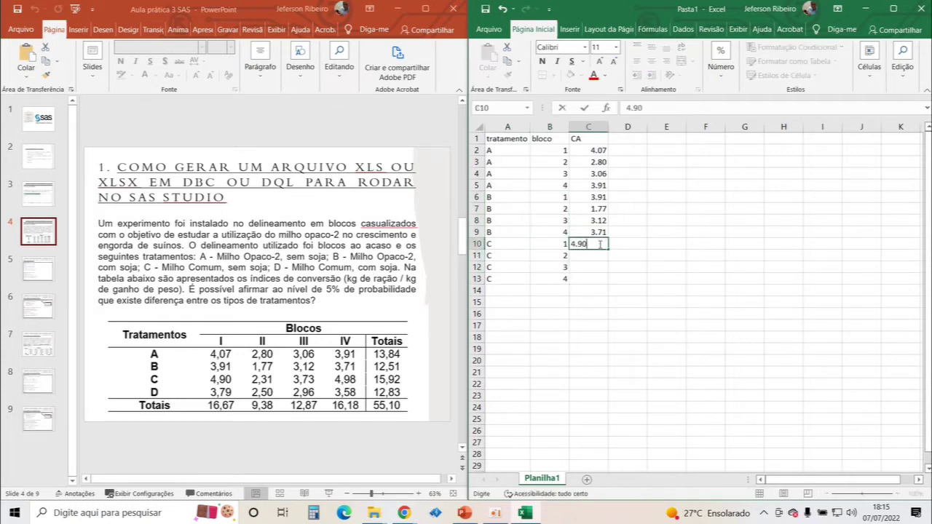
key(Return)
text(2.31)
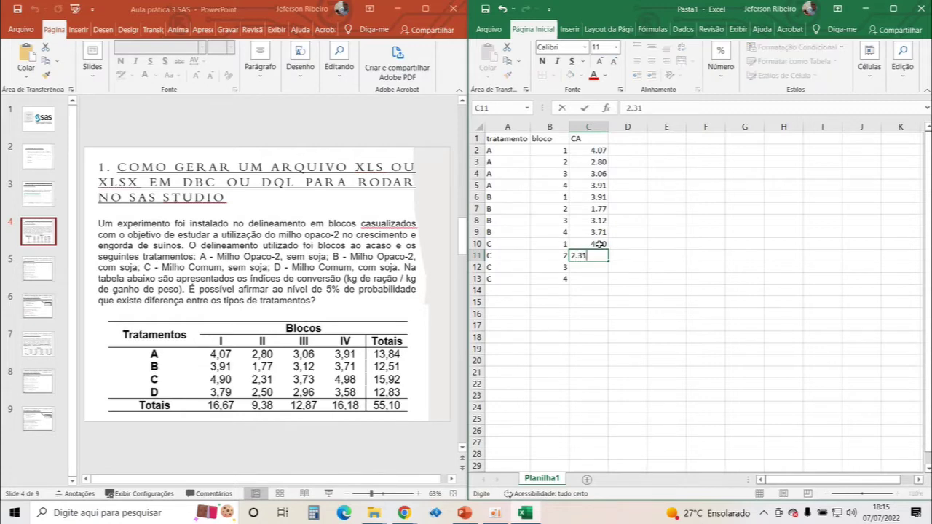
key(Return)
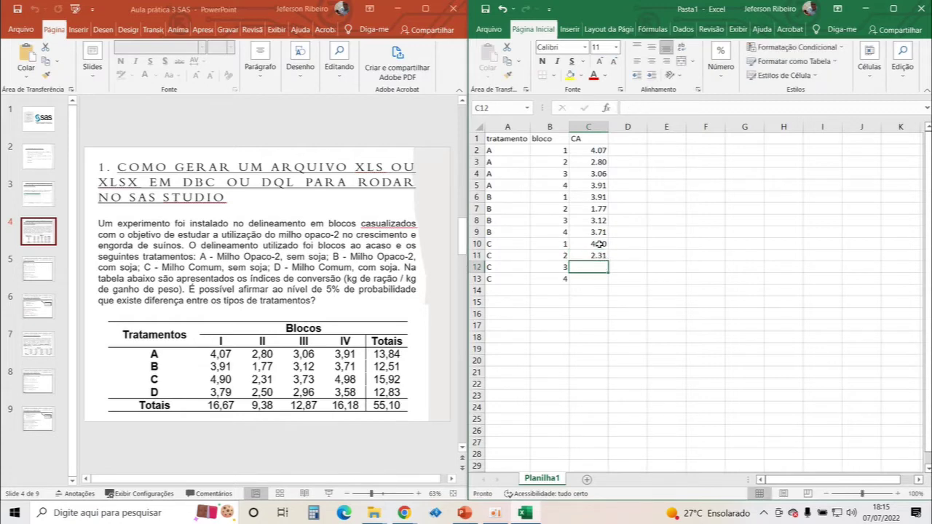
text(3.73)
key(Return)
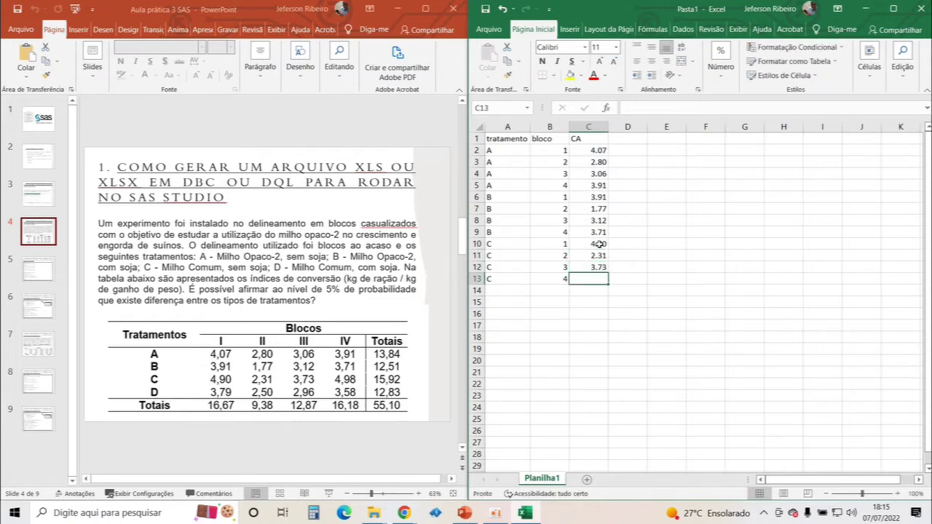
text(4)
key(Return)
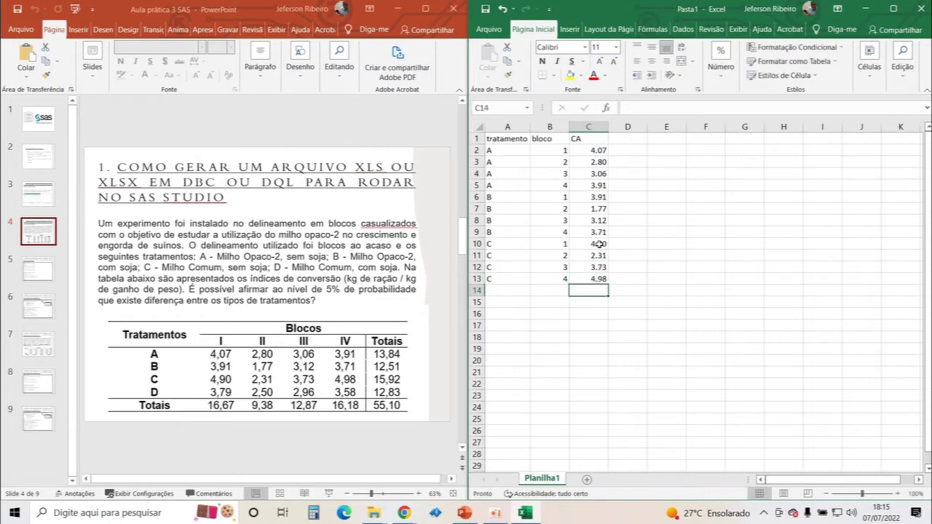
Step: Enter treatment D in cells A14 to A17, directly below the treatment C rows
key(Home)
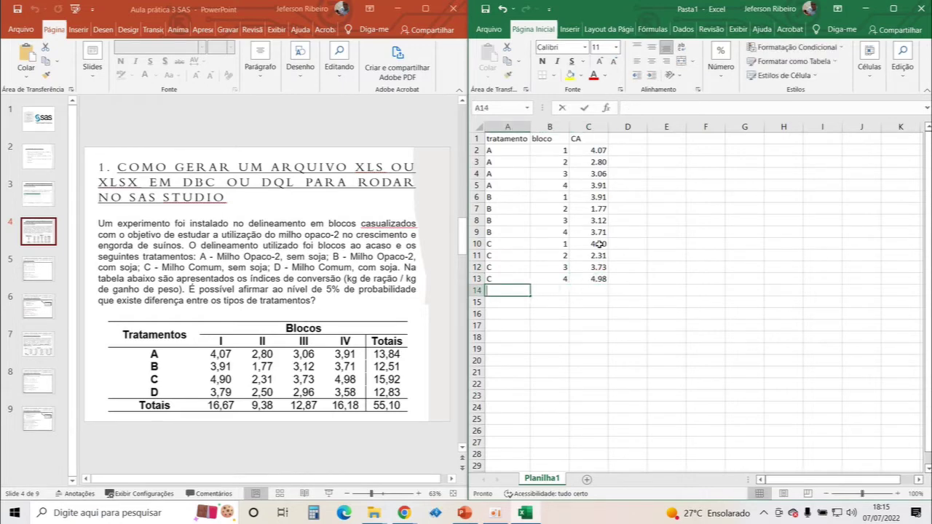
text(D)
key(Down)
text(D)
key(Down)
text(D)
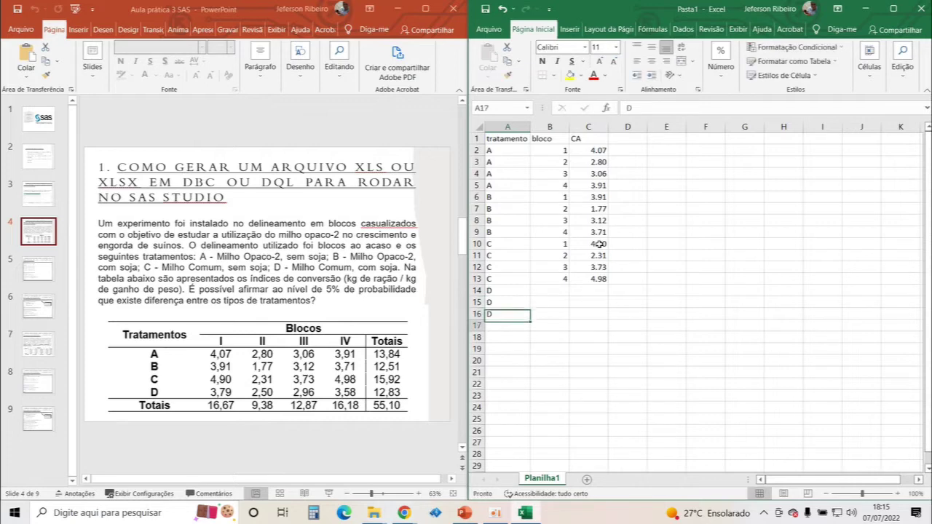
key(Down)
text(D)
Step: Copy block numbers 1 to 4 from the treatment C rows into B14:B17 for treatment D
key(Right)
key(Right)
key(Up)
key(Up)
key(Up)
key(Left)
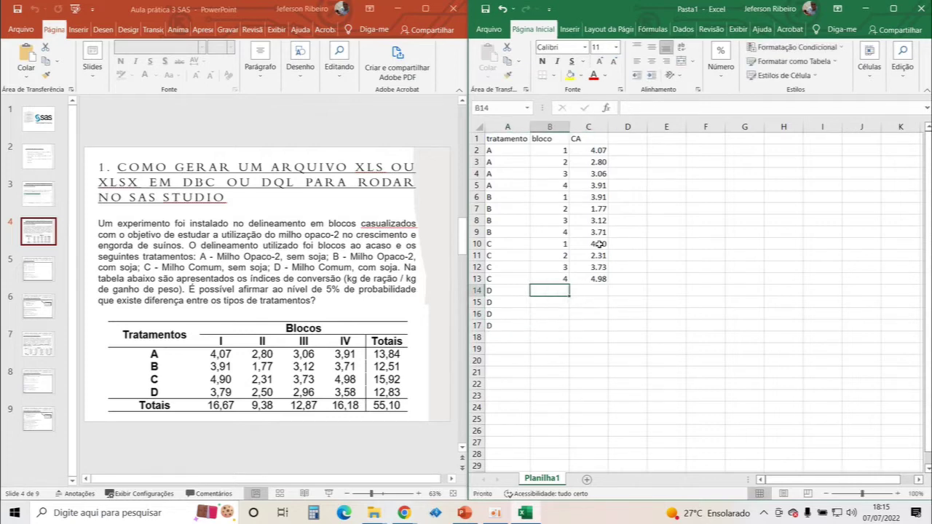
drag(548, 244, 548, 279)
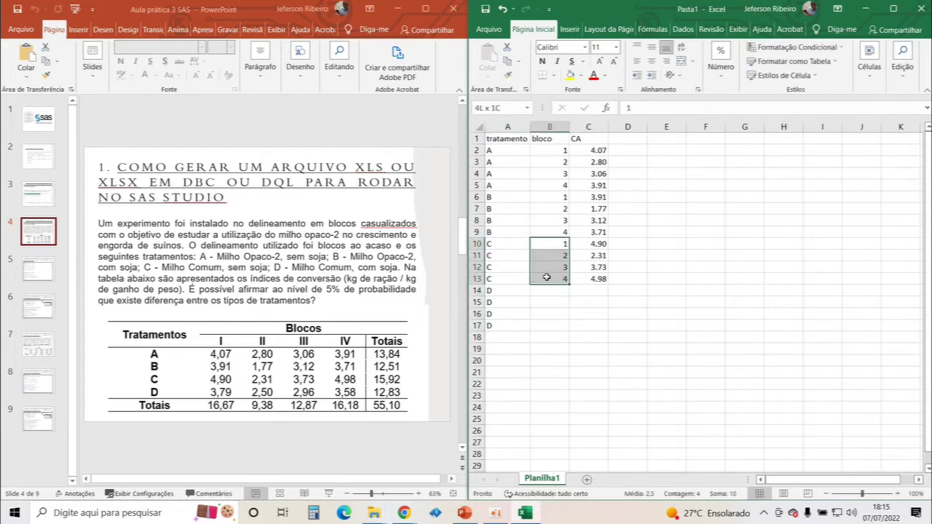
key(ctrl+c)
click(551, 291)
key(ctrl+v)
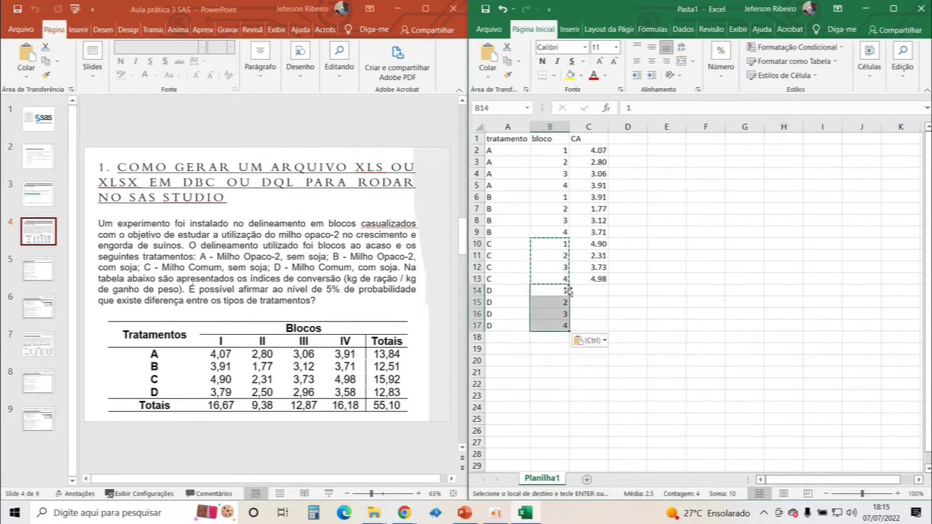
Step: Enter the CA values 3.79, 2.50, 2.96 and 3.58 for treatment D in C14:C17
click(592, 289)
text(3.79)
key(Return)
text(2.50)
key(Return)
text(2.96)
key(Return)
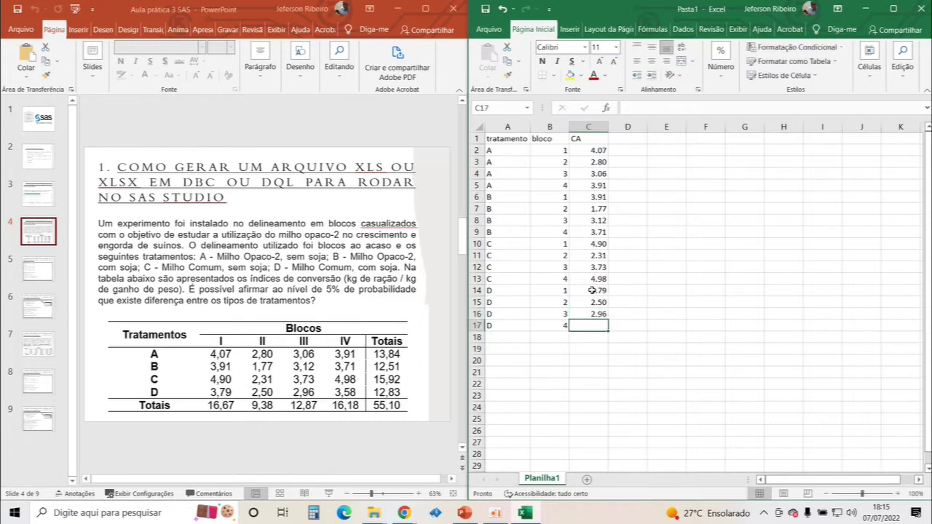
text(3.58)
key(Return)
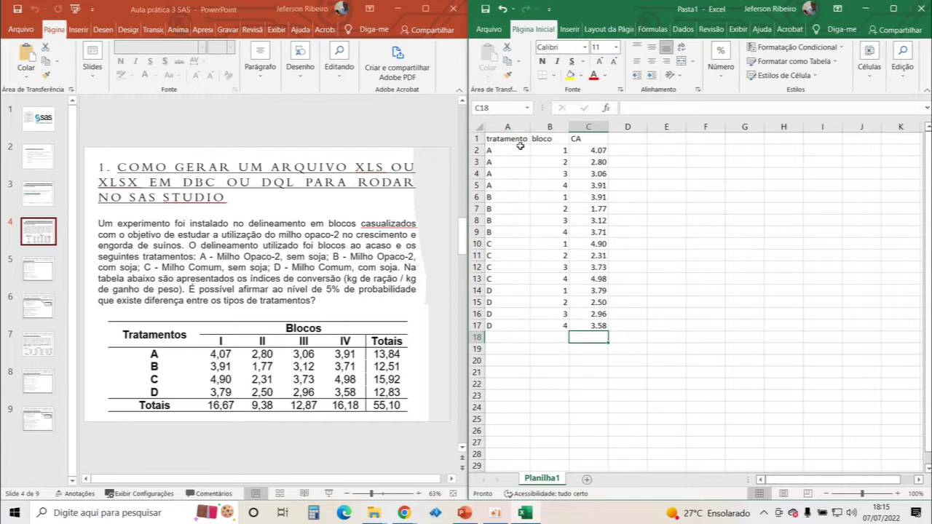
click(623, 139)
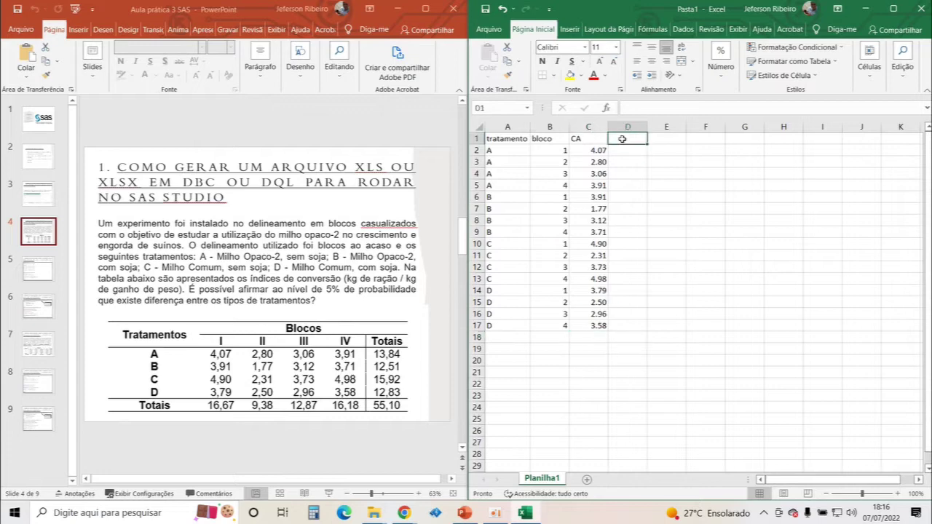
click(676, 144)
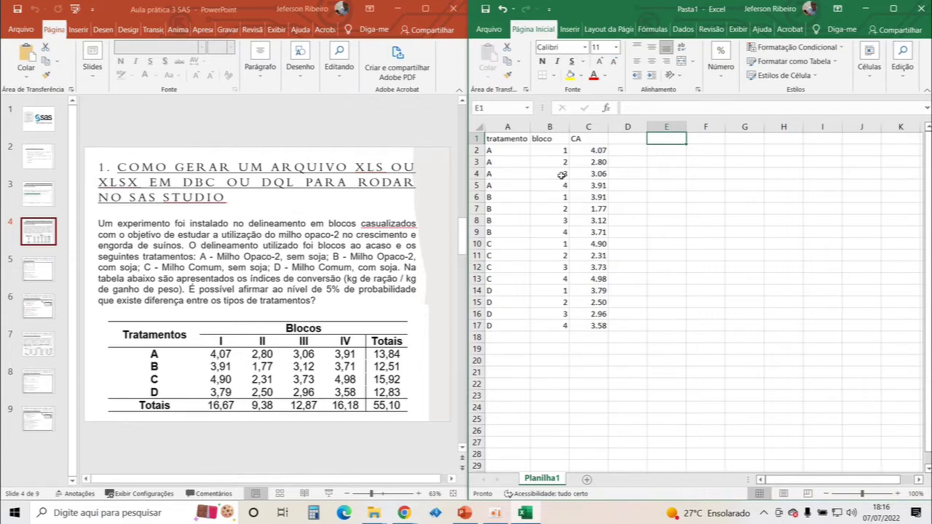
Step: Start saving the workbook under a new name and browse to the Analises\1Aula Pratica folder on drive D
key(F12)
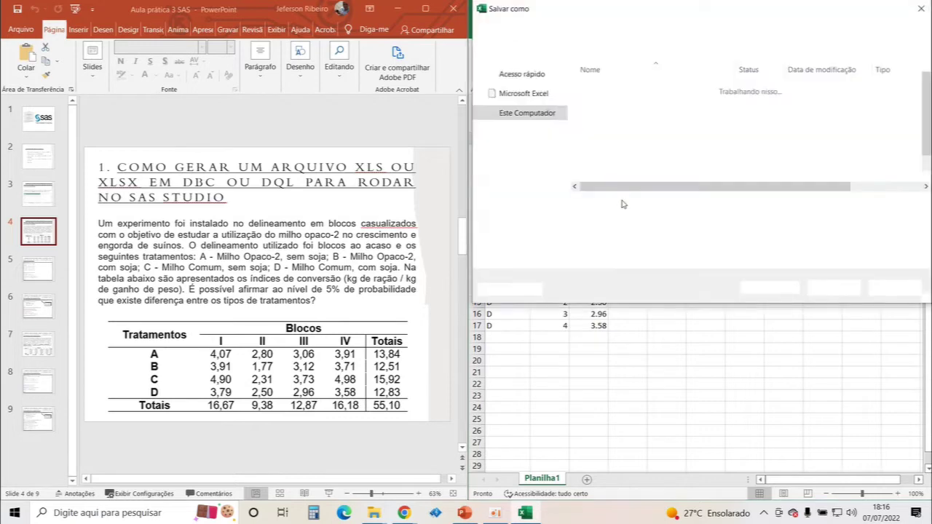
scroll(529, 162, up, 2)
scroll(517, 151, down, 4)
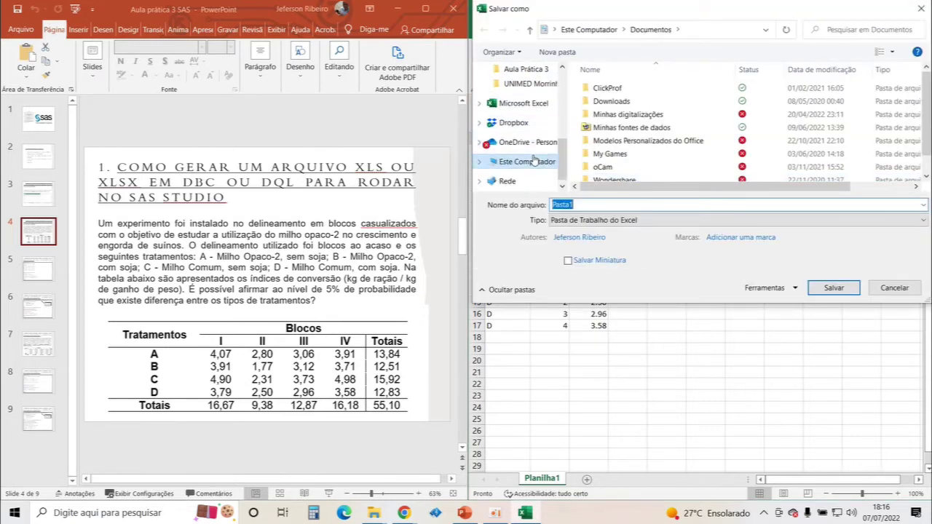
click(530, 159)
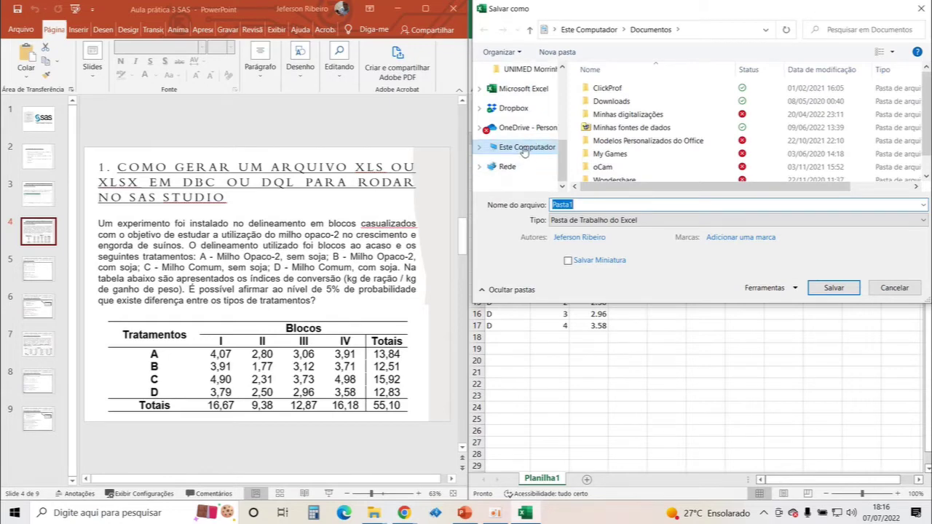
scroll(641, 144, down, 5)
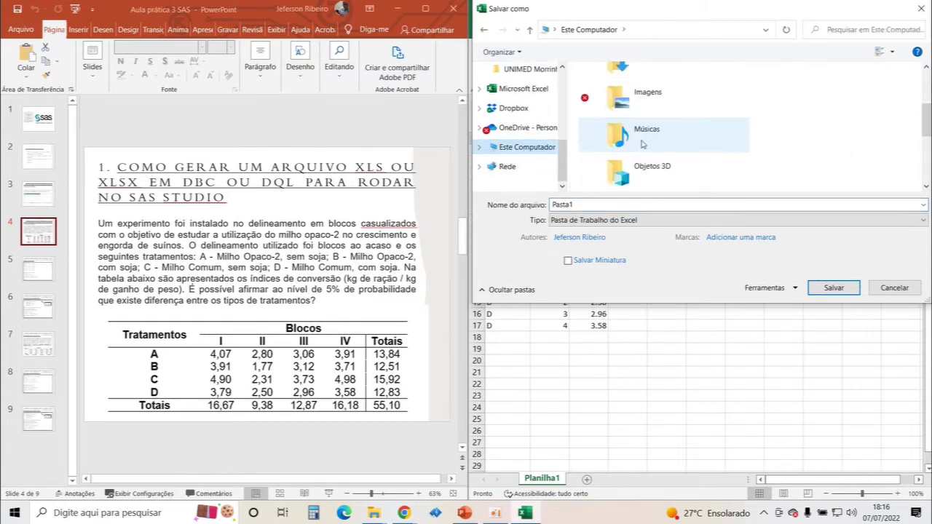
click(666, 139)
double_click(666, 140)
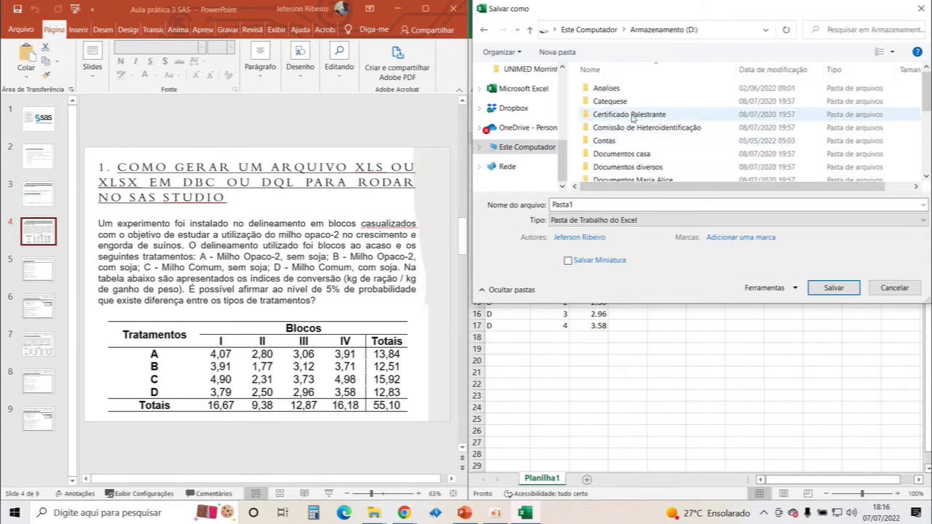
double_click(608, 87)
double_click(614, 88)
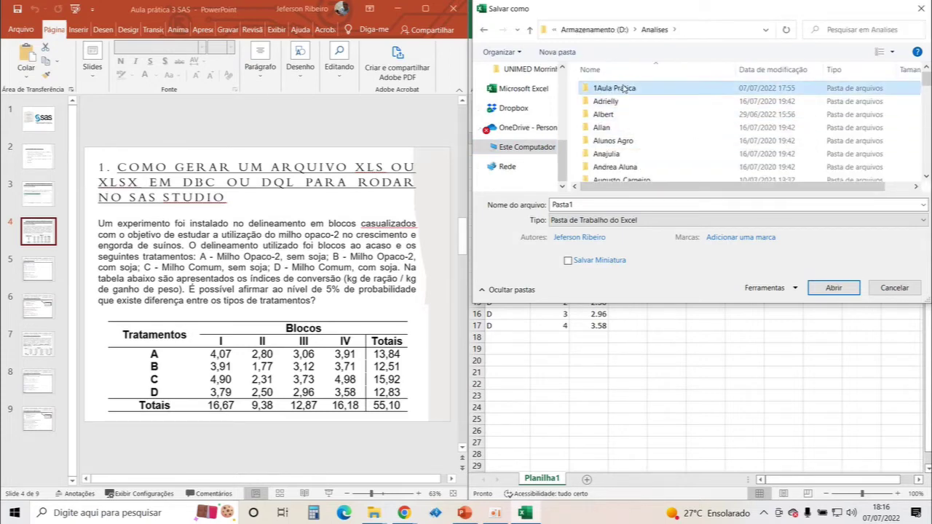
Step: Name the workbook exemplo_6_2022 and save it in the 1Aula Pratica folder
click(612, 204)
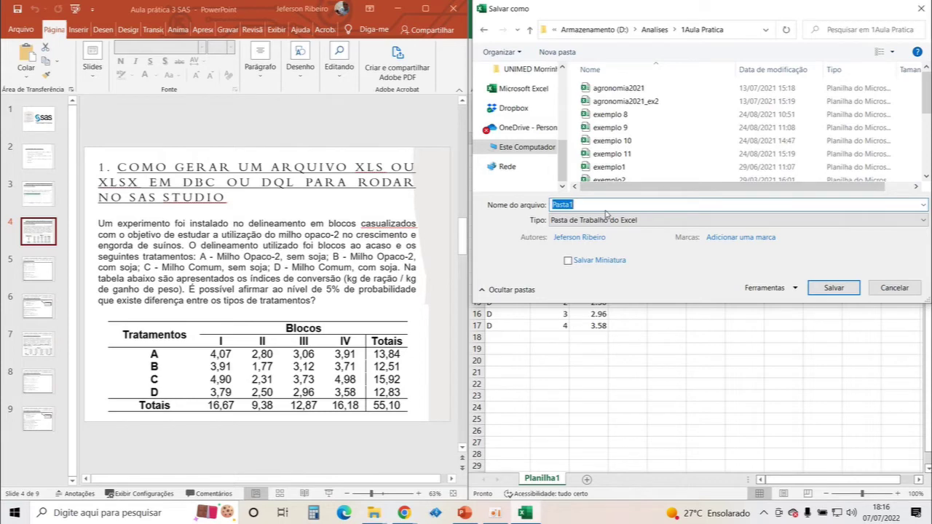
text(EX)
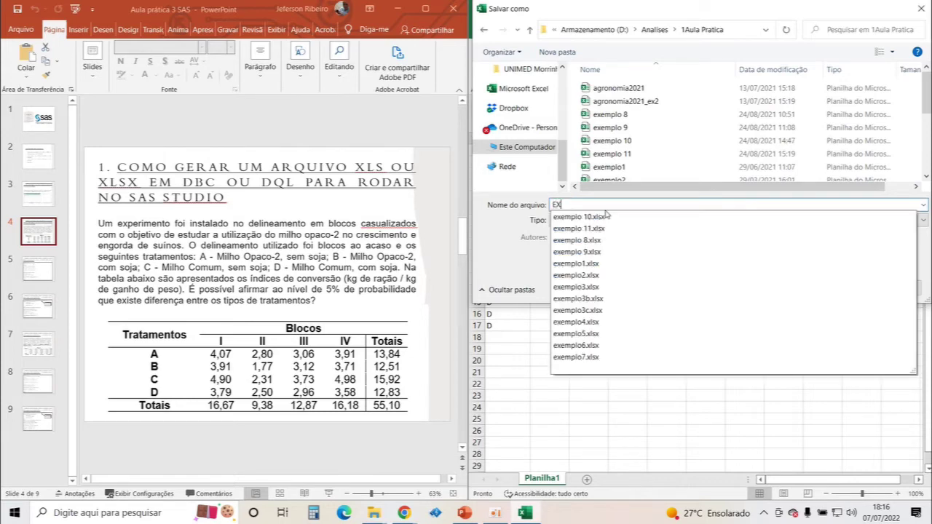
text(EM)
key(BackSpace)
key(BackSpace)
key(BackSpace)
key(BackSpace)
text(ex)
text(6)
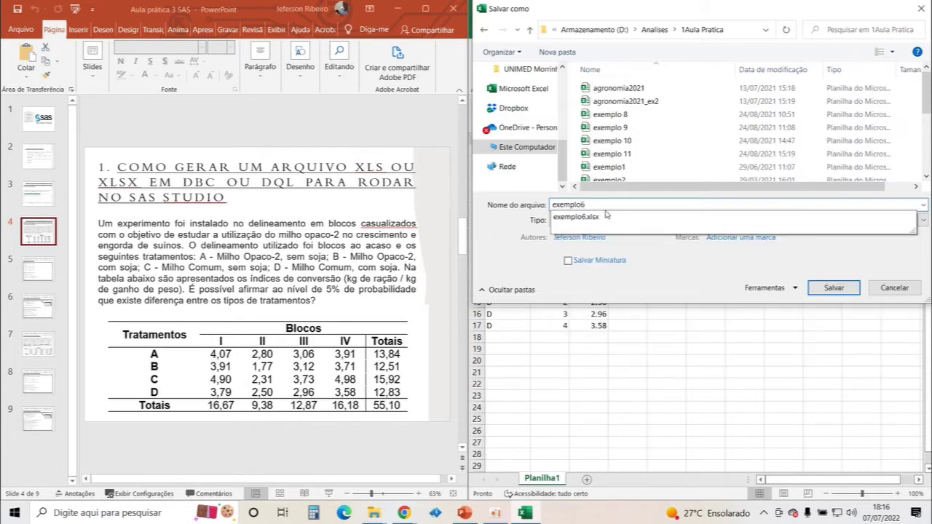
text(2022)
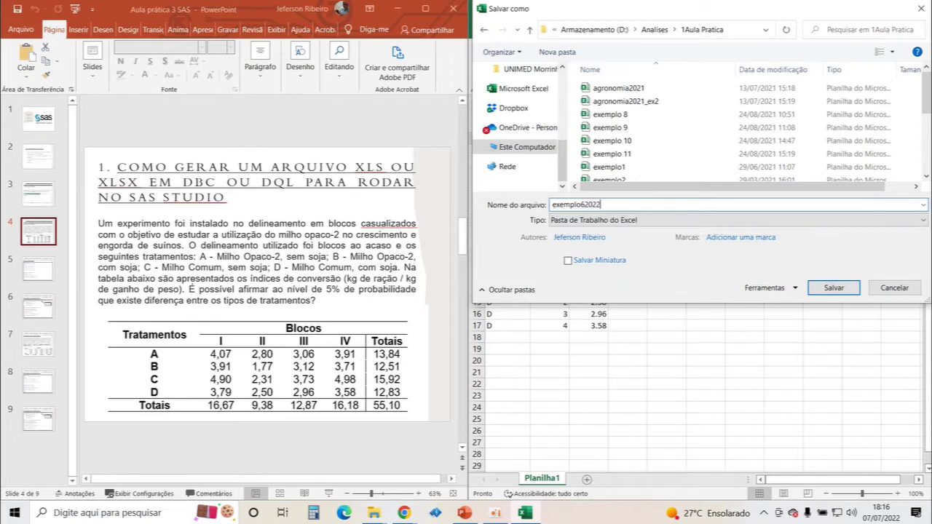
click(585, 205)
key(BackSpace)
text(_6_)
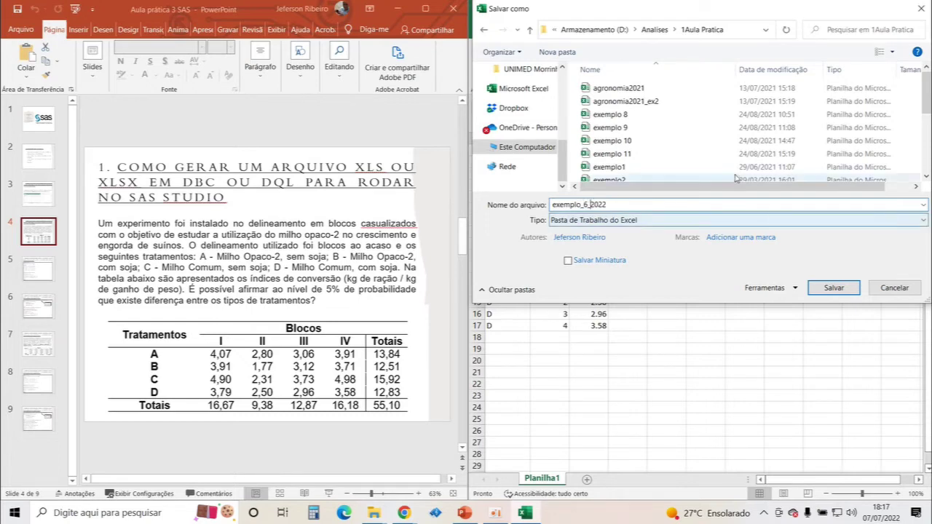
click(833, 288)
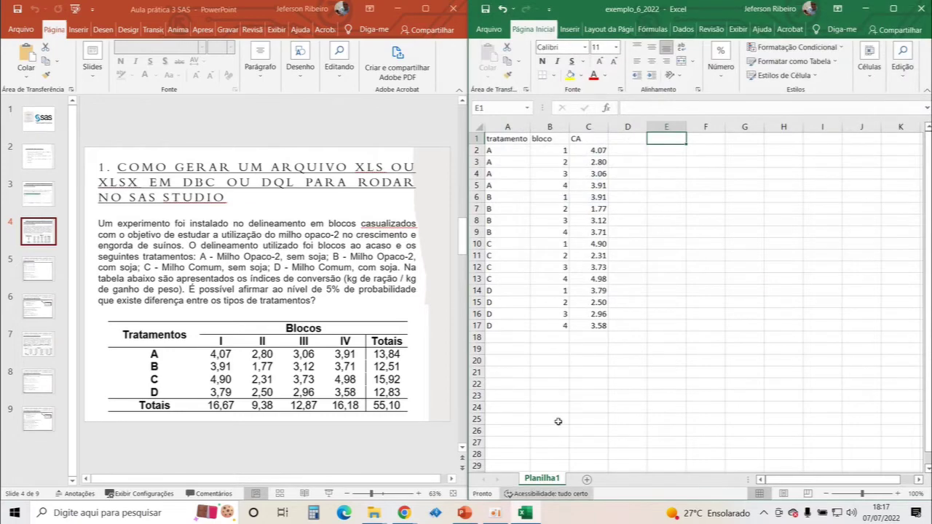
Step: Switch to SAS Studio in Chrome and start choosing a file to upload to the home folder
mouse_move(405, 512)
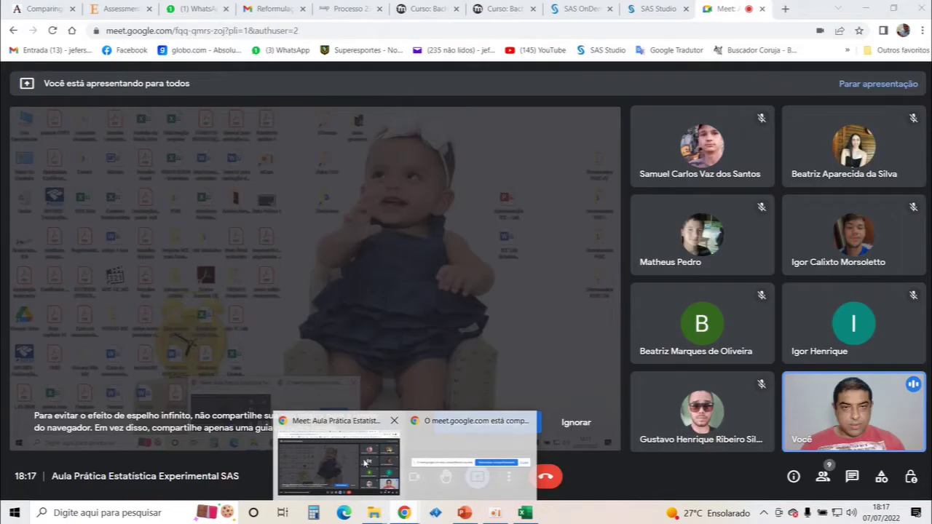
click(335, 466)
click(648, 16)
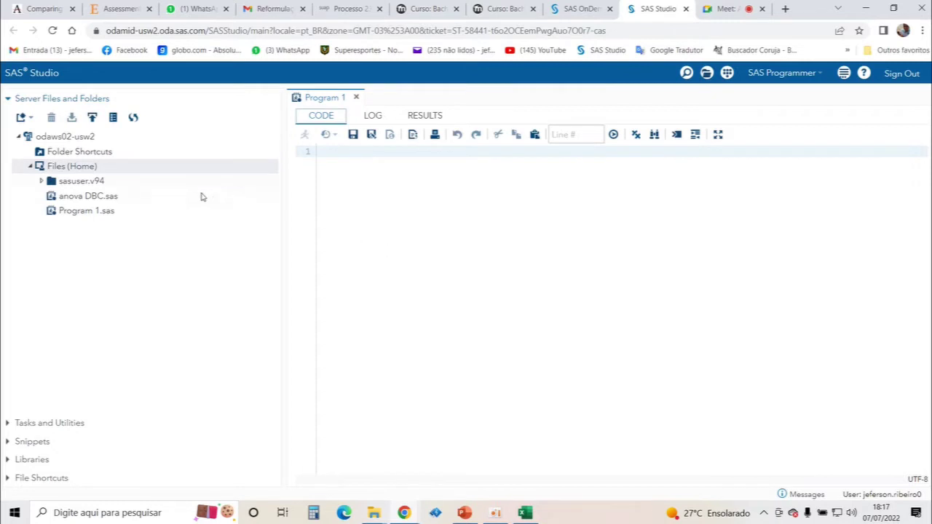
click(92, 118)
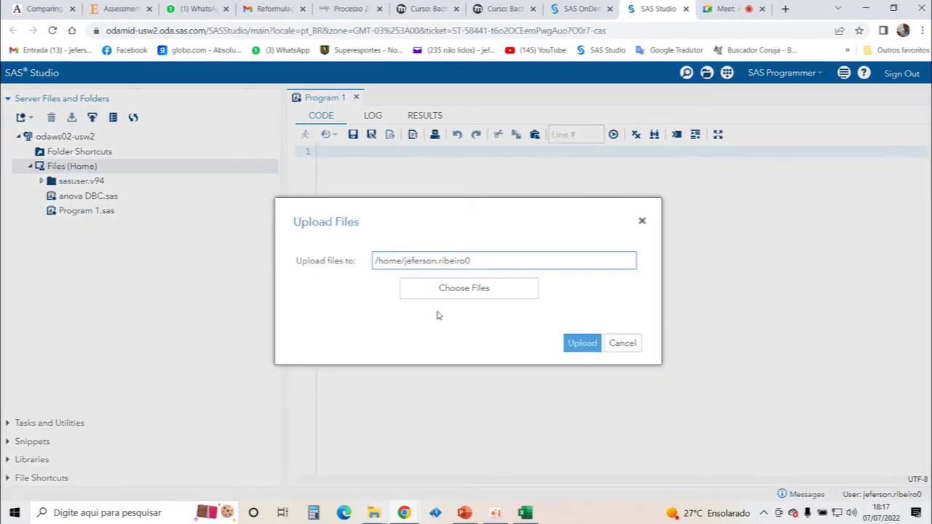
click(481, 291)
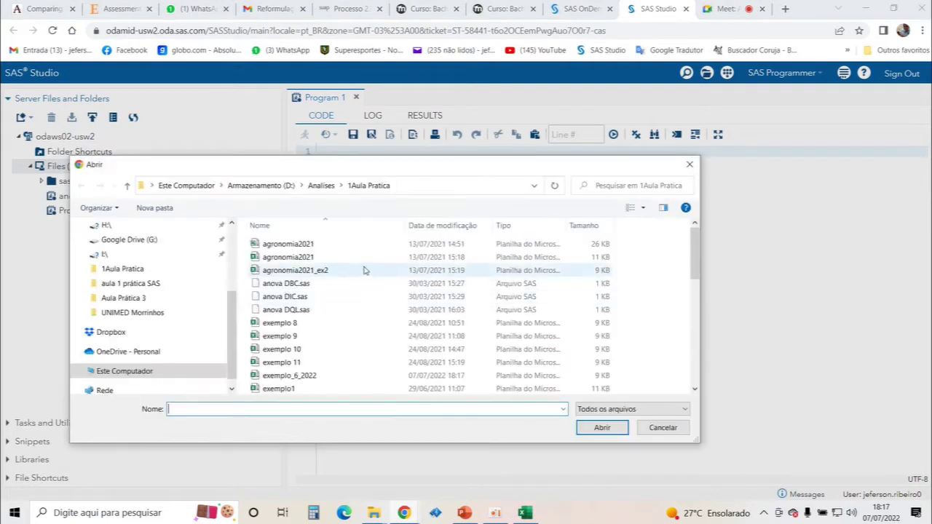
Step: Try to upload the exemplo_6_2022 workbook from the Analises\1Aula Pratica folder on drive D to the SAS Studio home folder
click(187, 186)
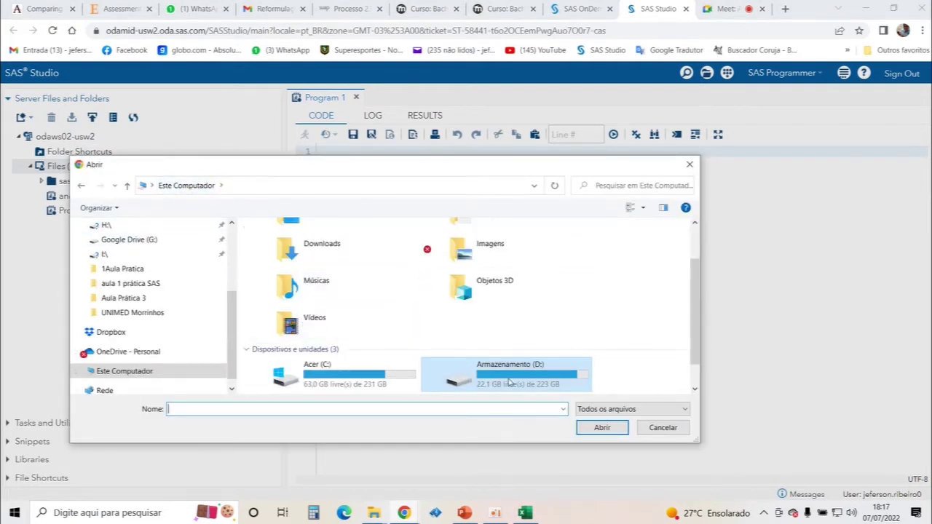
double_click(510, 381)
double_click(275, 244)
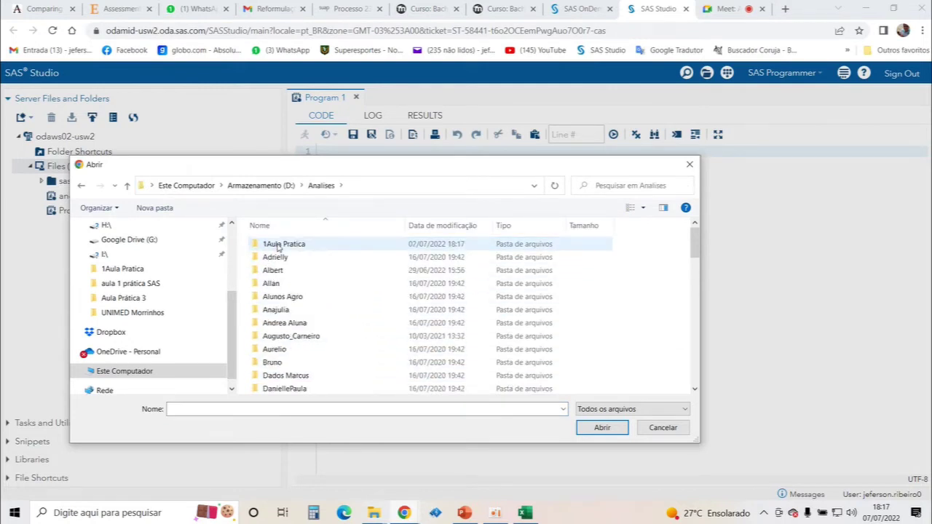
double_click(278, 247)
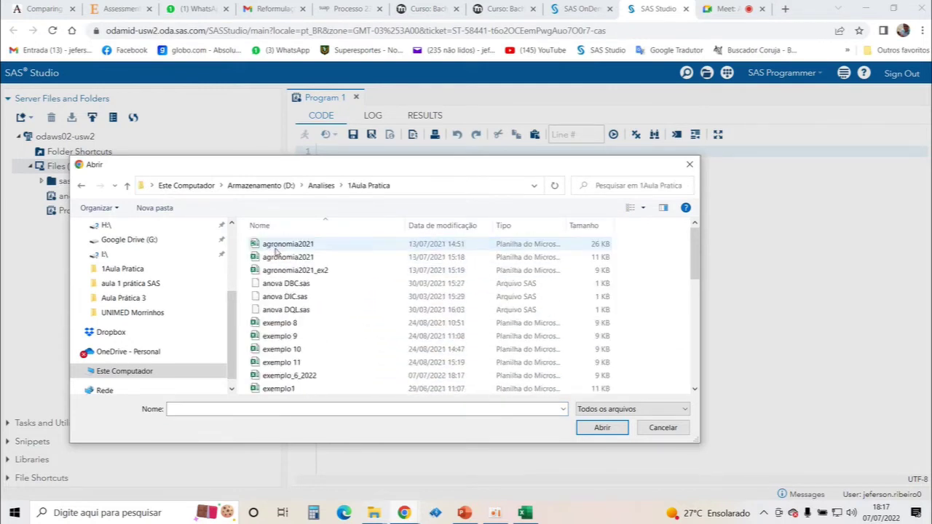
scroll(277, 255, down, 4)
scroll(291, 312, up, 2)
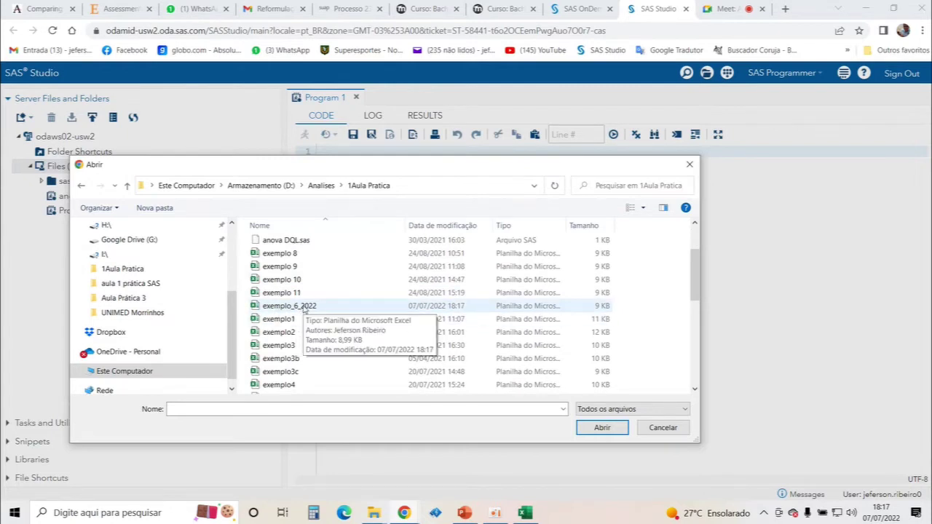
double_click(303, 307)
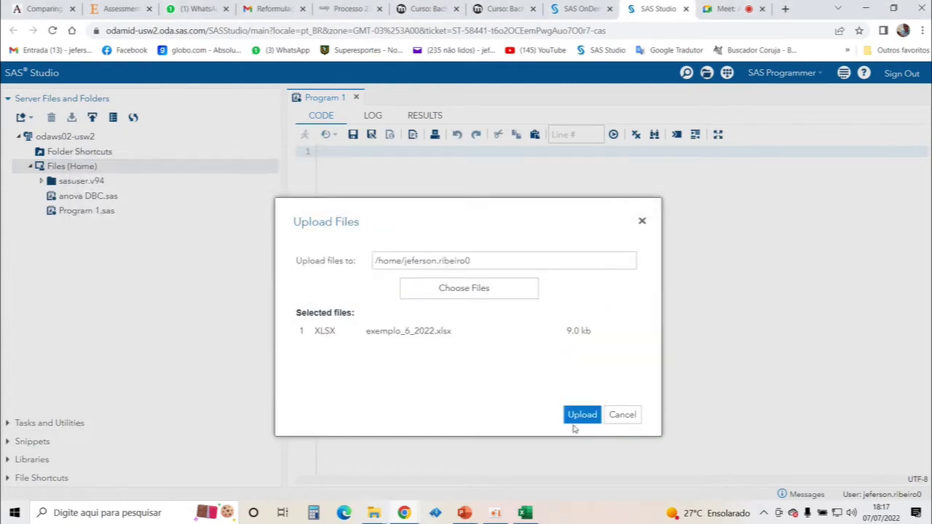
click(581, 416)
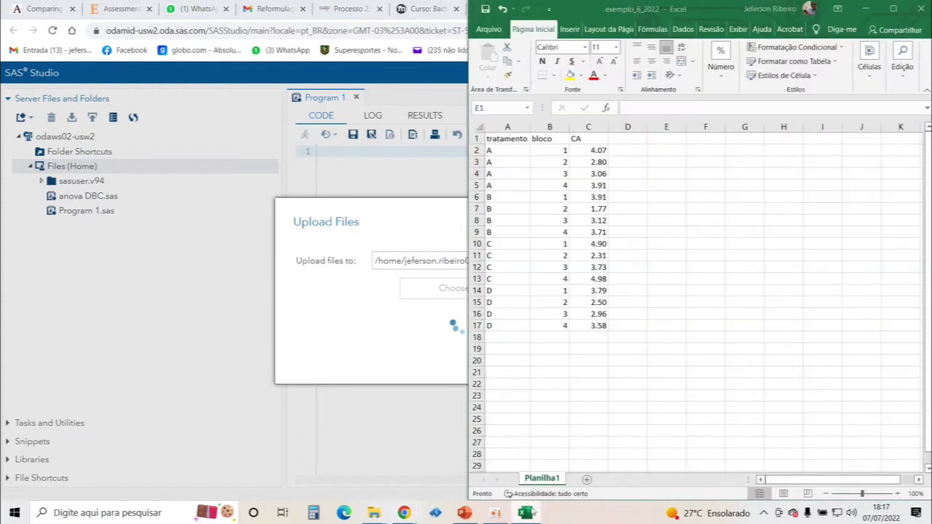
Step: Switch to Excel to close the exemplo_6_2022 workbook, and dismiss the upload error back in SAS Studio
click(525, 513)
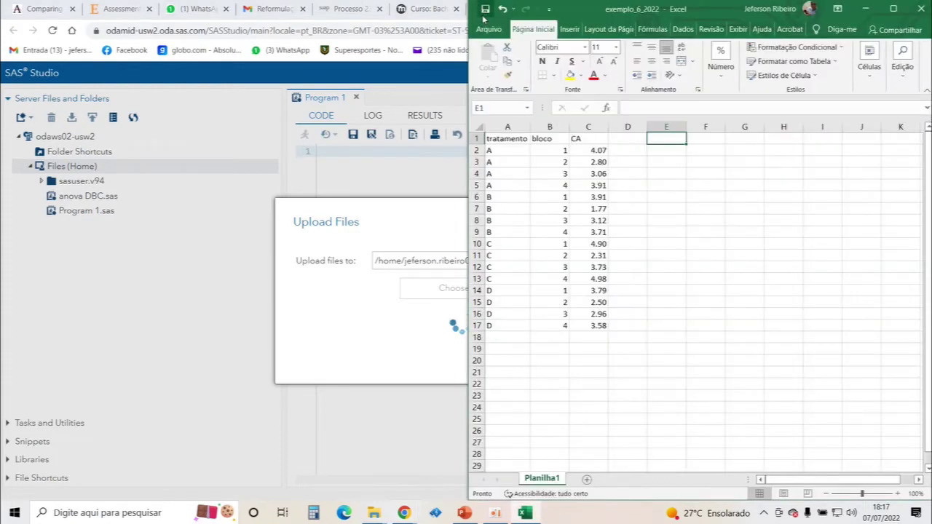
click(921, 8)
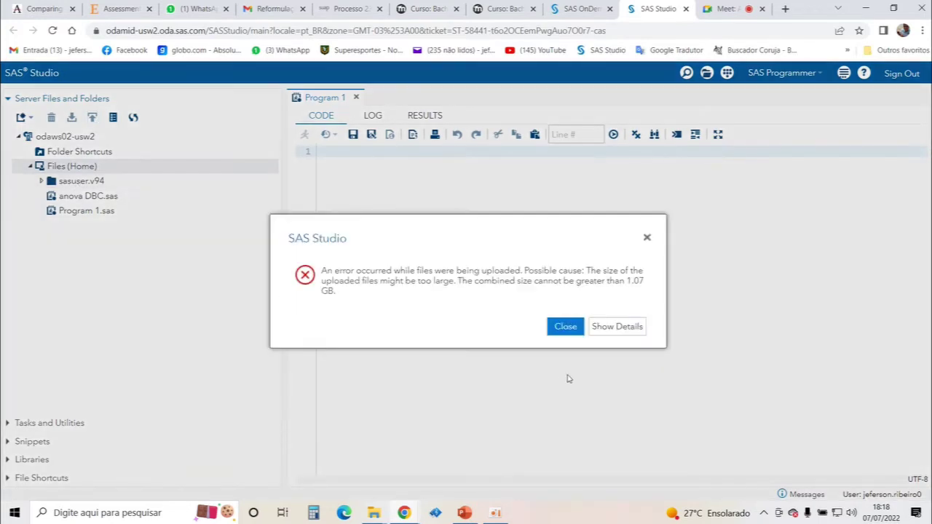
click(571, 332)
click(574, 331)
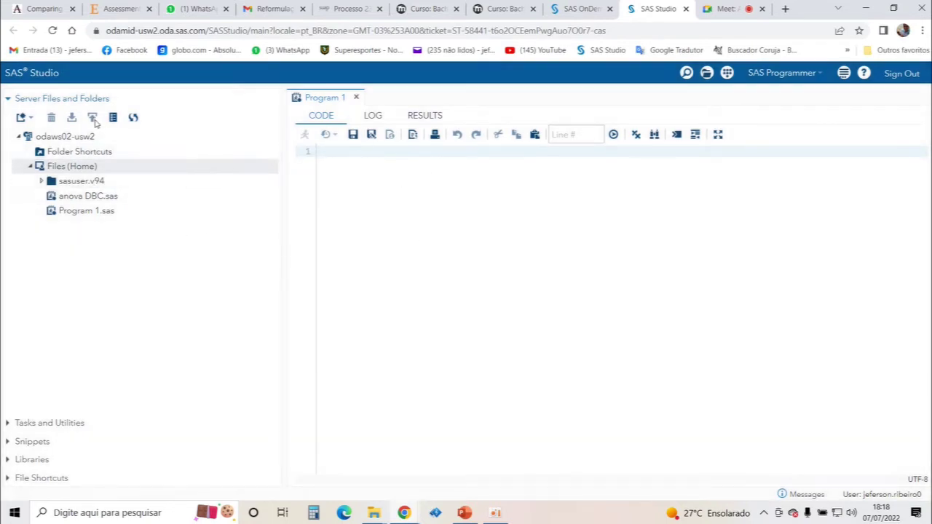
Step: Upload exemplo_6_2022.xlsx from the 1Aula Pratica folder to Files (Home)
click(70, 167)
click(92, 117)
click(484, 287)
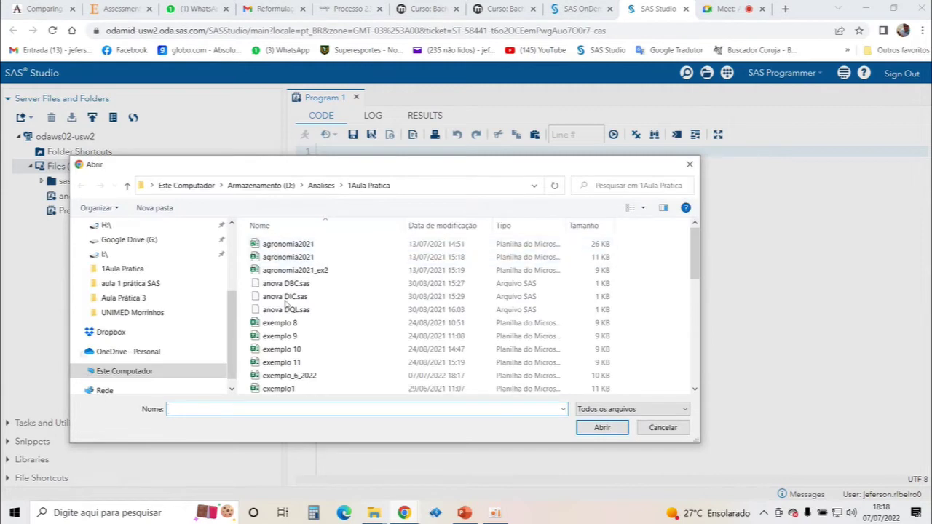
double_click(289, 376)
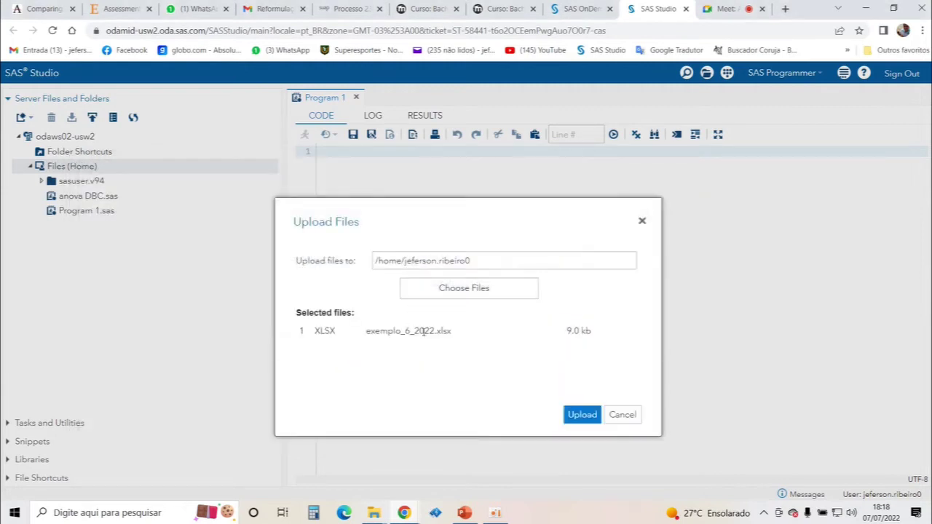
click(583, 414)
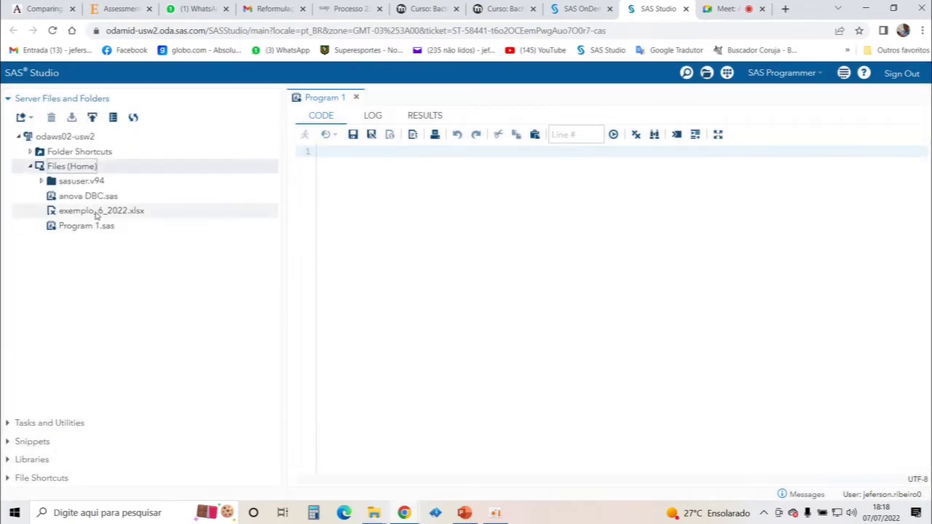
Step: Open the uploaded exemplo_6_2022.xlsx for import and review its file information, output data and options
click(96, 212)
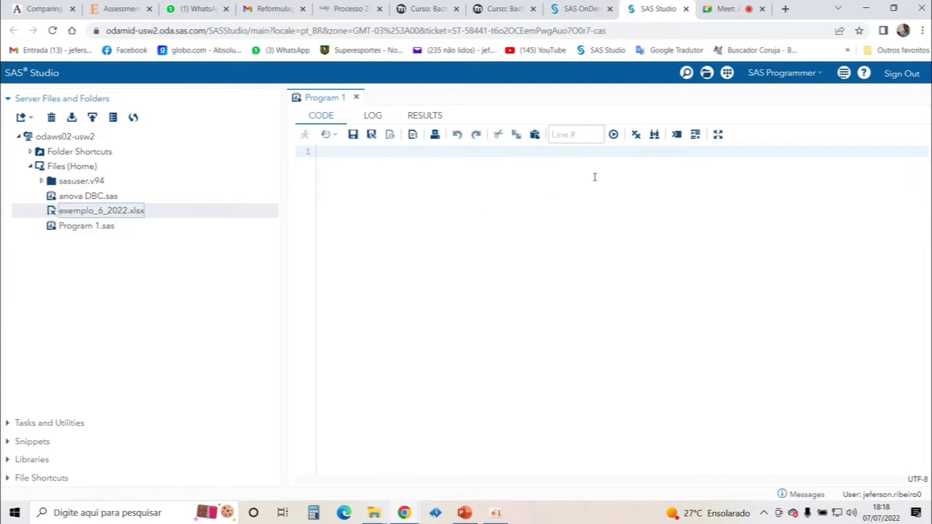
double_click(85, 213)
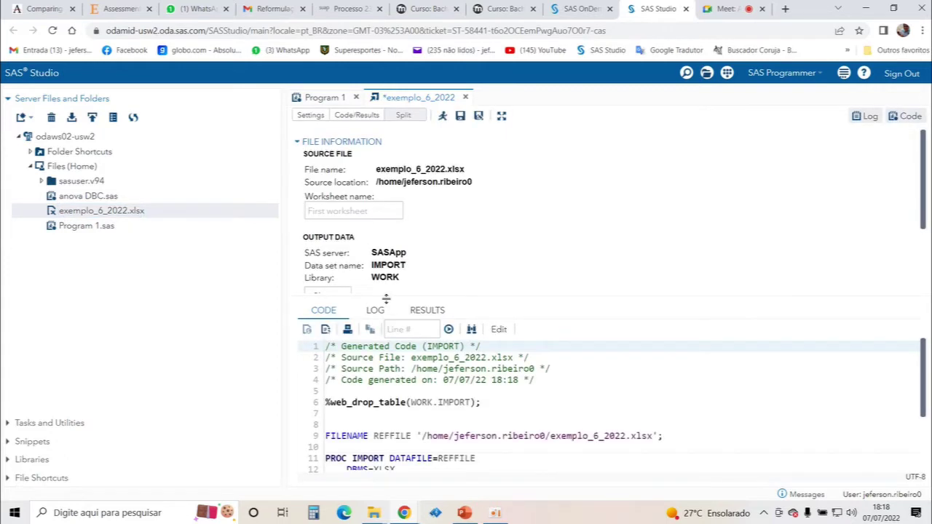
click(309, 210)
scroll(420, 240, down, 3)
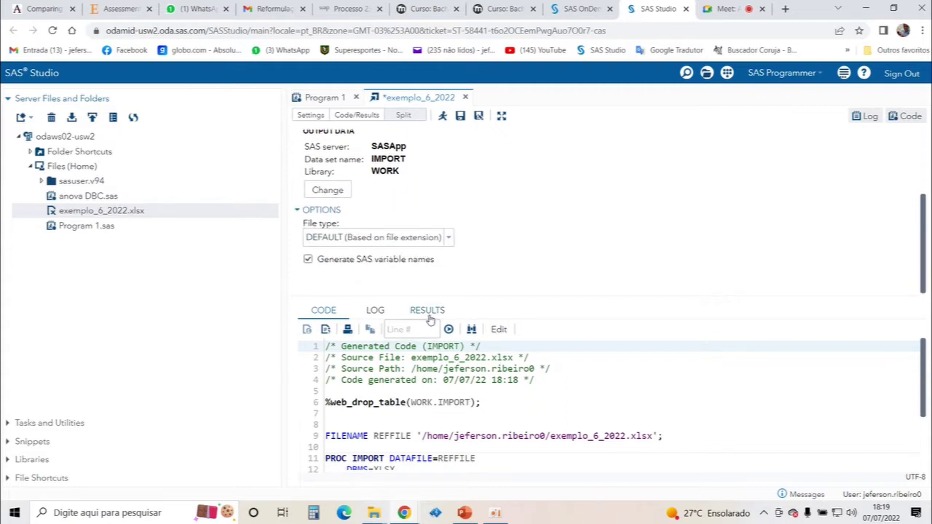
Step: Open the generated import code as an editable program and close the exemplo_6_2022 import view
click(483, 460)
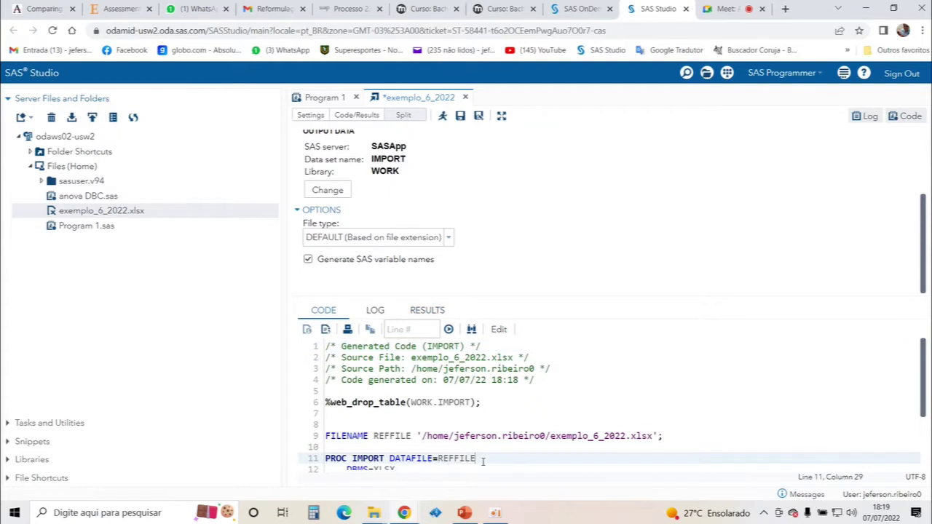
scroll(484, 462, down, 3)
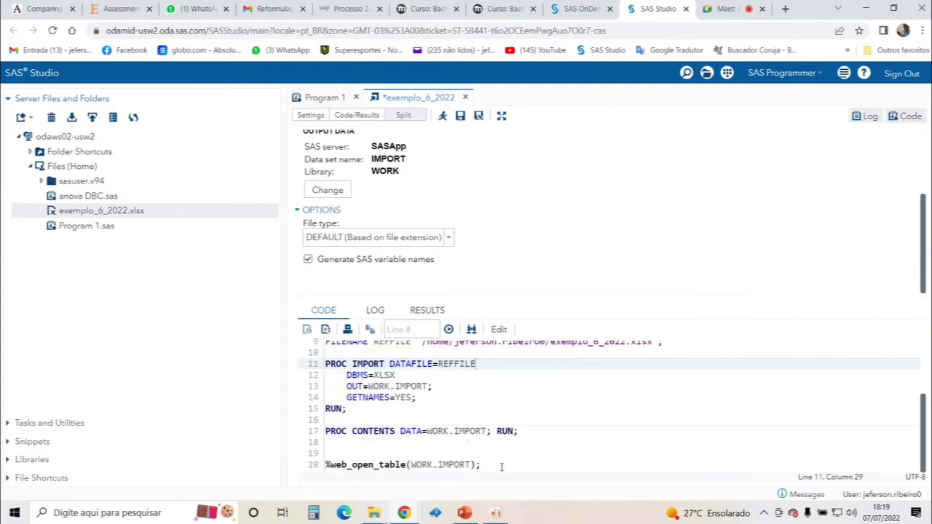
click(501, 468)
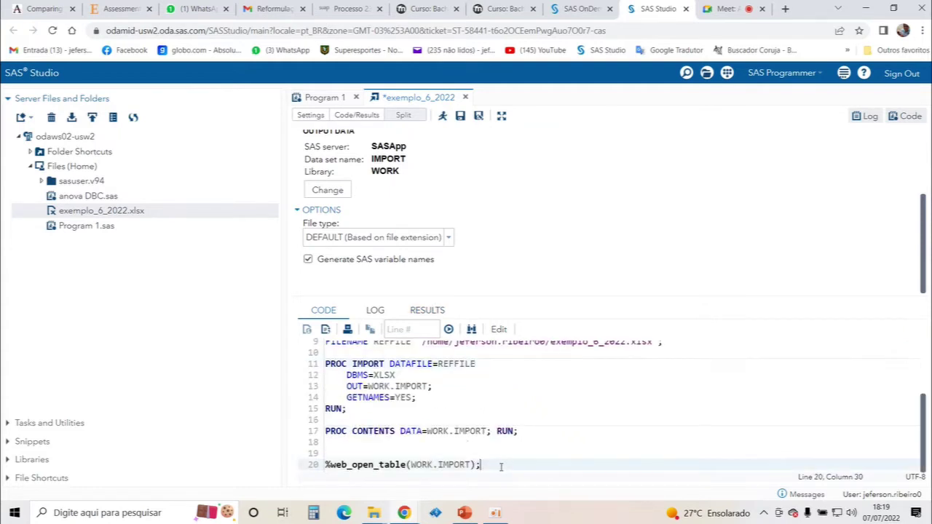
click(499, 329)
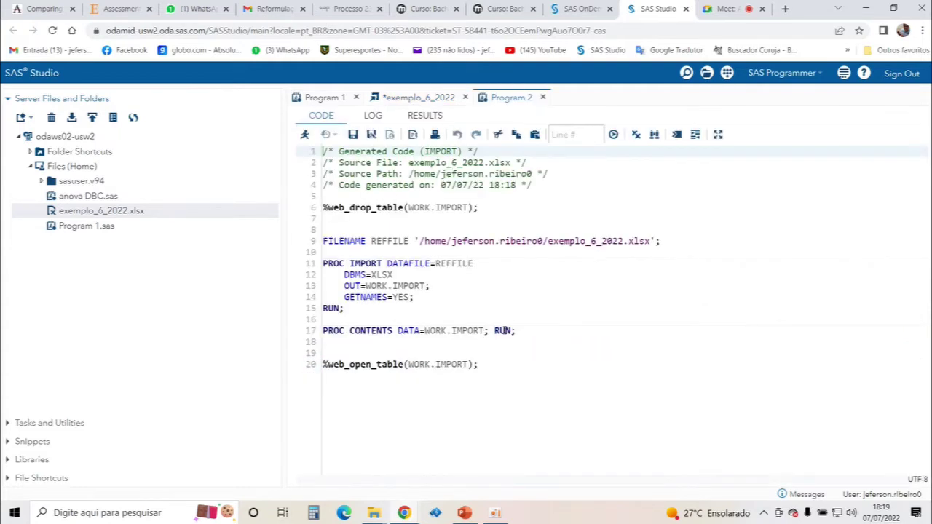
click(465, 99)
click(502, 330)
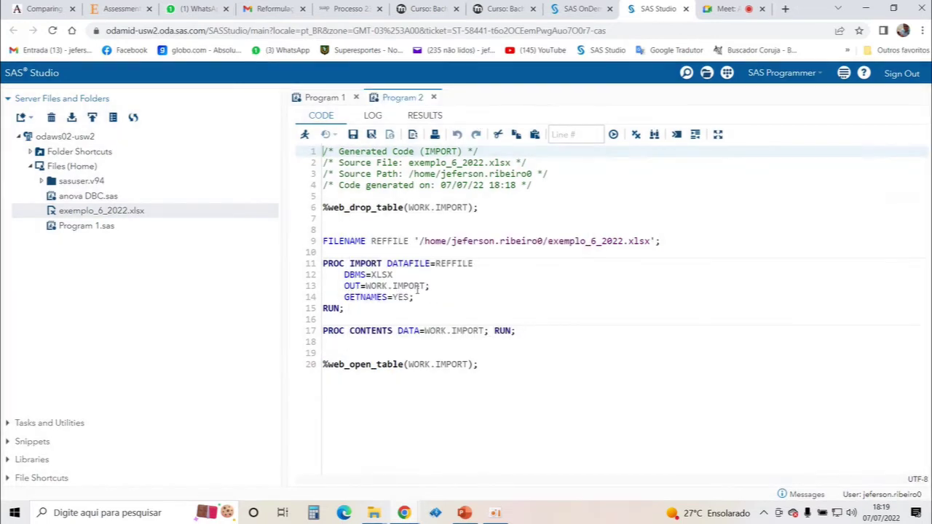
Step: Run the complete import program to load the worksheet into WORK.IMPORT
click(479, 364)
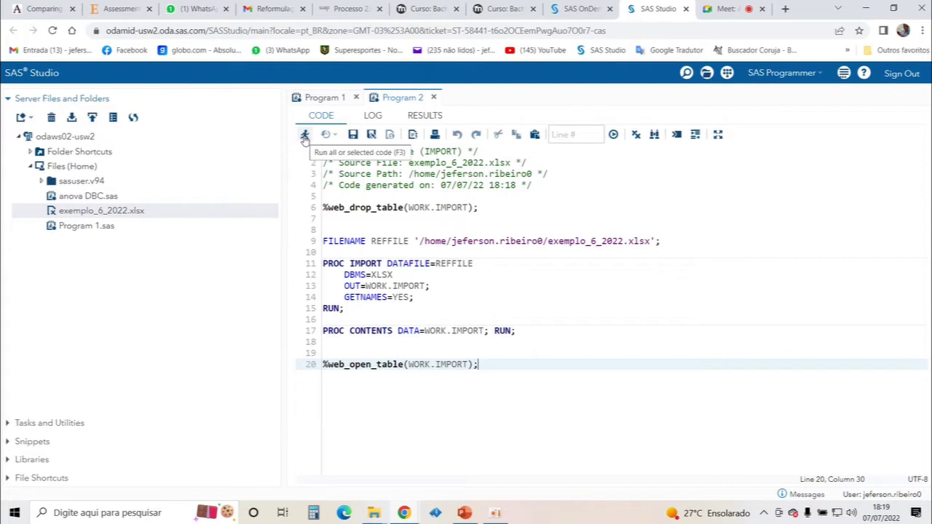
click(304, 137)
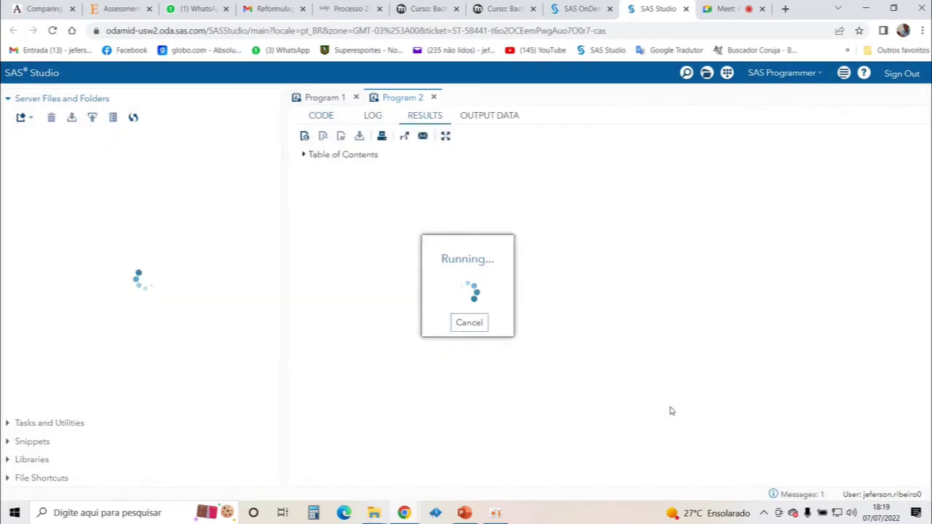
scroll(505, 404, down, 5)
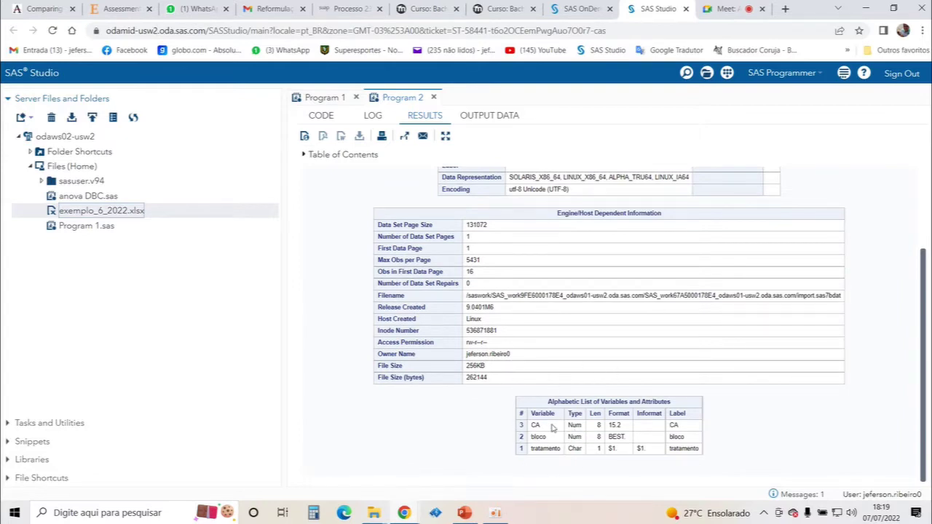
Step: Examine the list of variables and attributes in the results, checking the data types of CA, bloco and tratamento
key(ctrl+plus)
key(ctrl+plus)
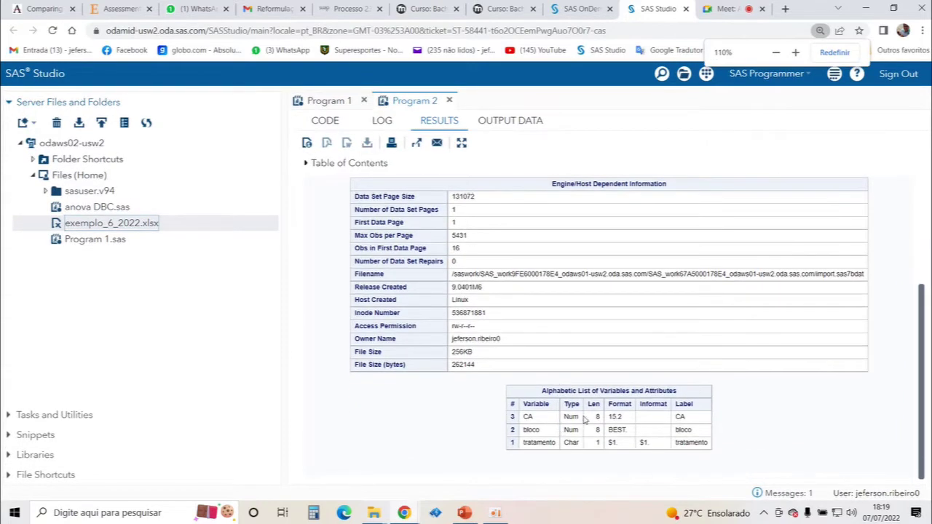
scroll(583, 420, down, 2)
key(ctrl+plus)
scroll(584, 420, down, 3)
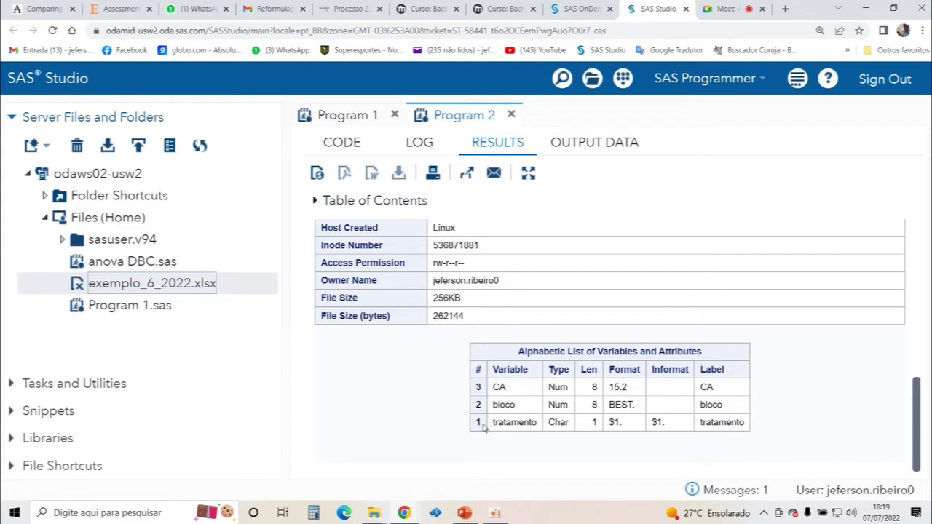
drag(568, 424, 550, 422)
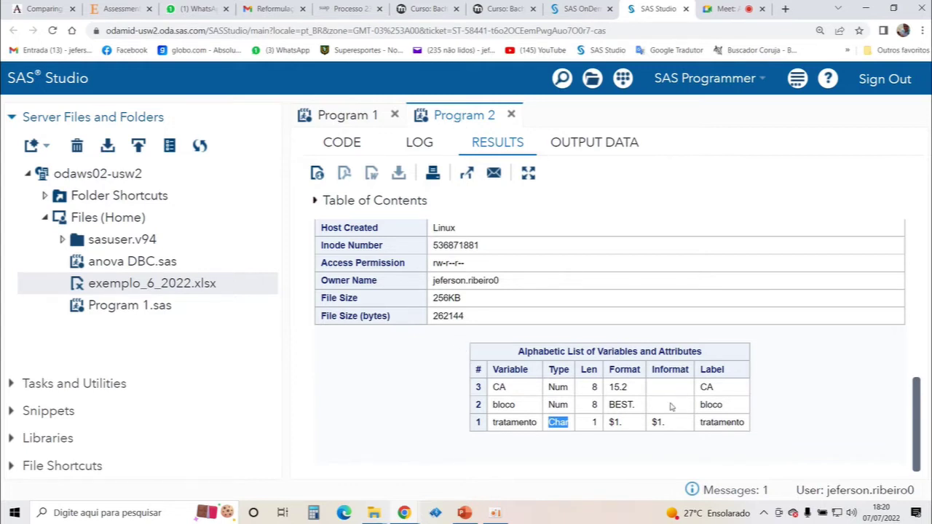
key(ctrl+minus)
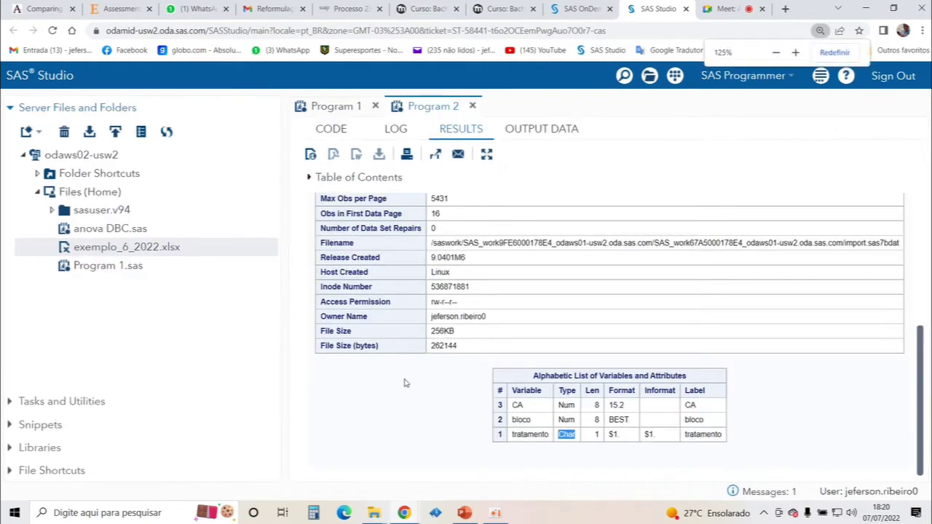
key(ctrl+minus)
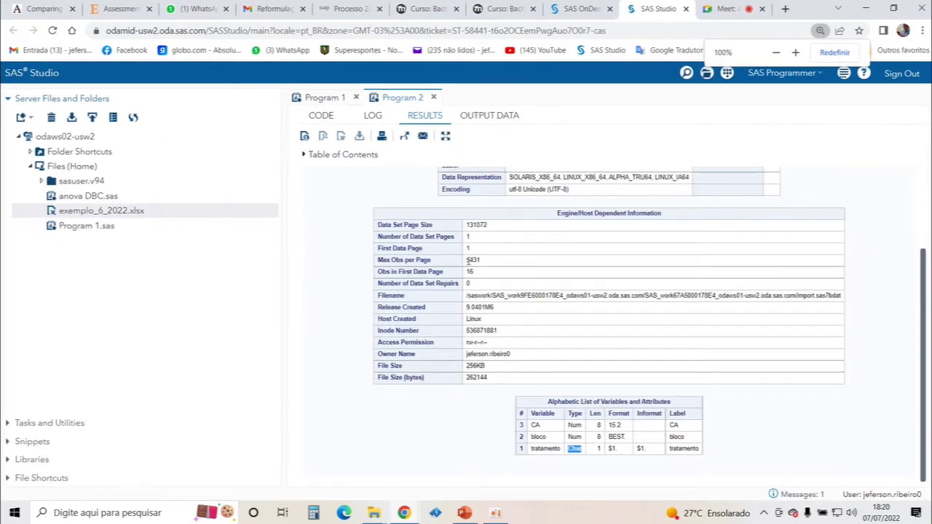
Step: Start a PROC ANOVA statement with a data option below the generated import code in Program 2
click(322, 115)
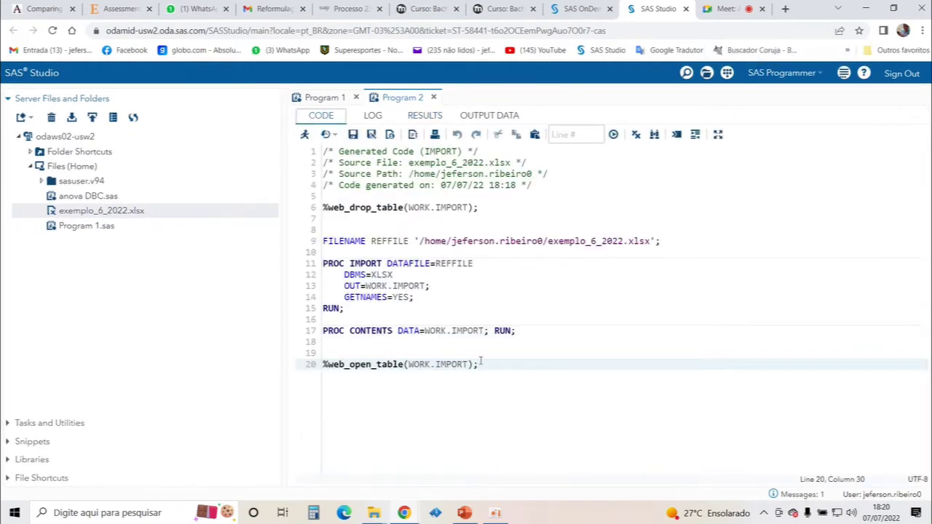
key(Return)
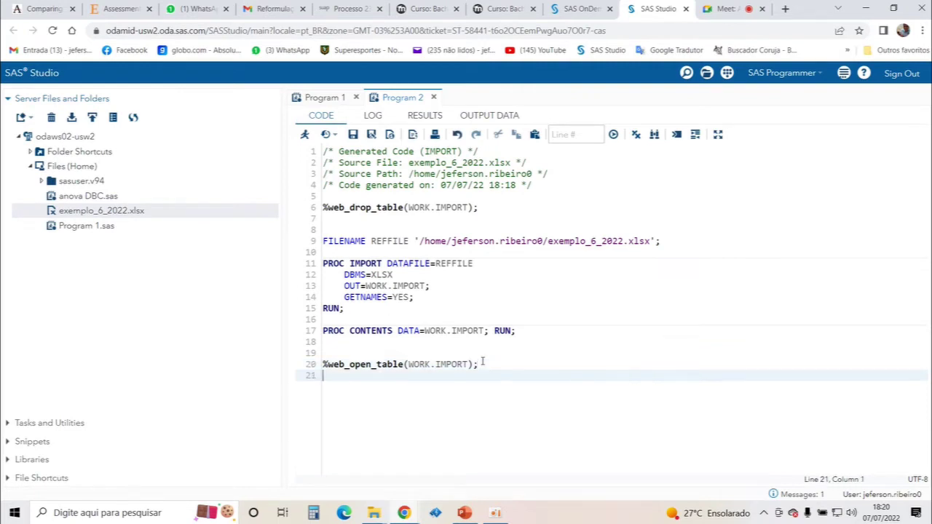
key(Return)
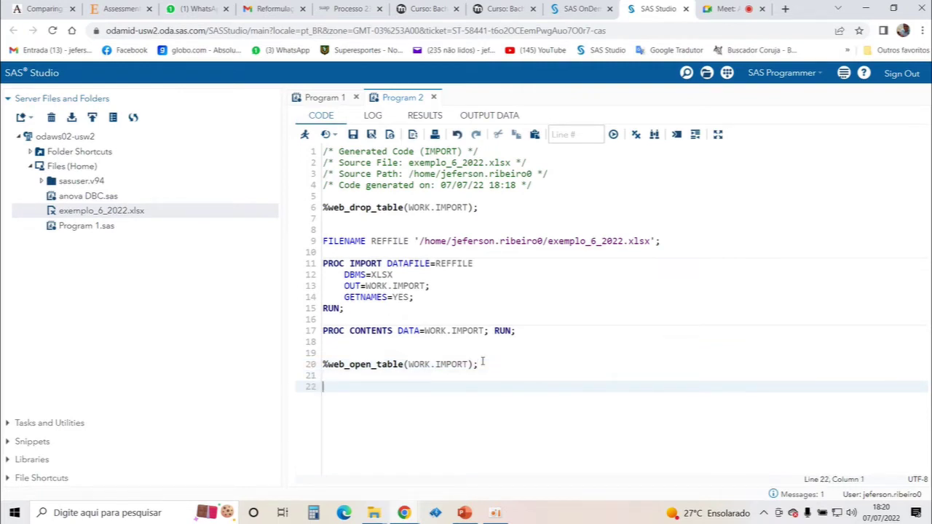
text(proc anova)
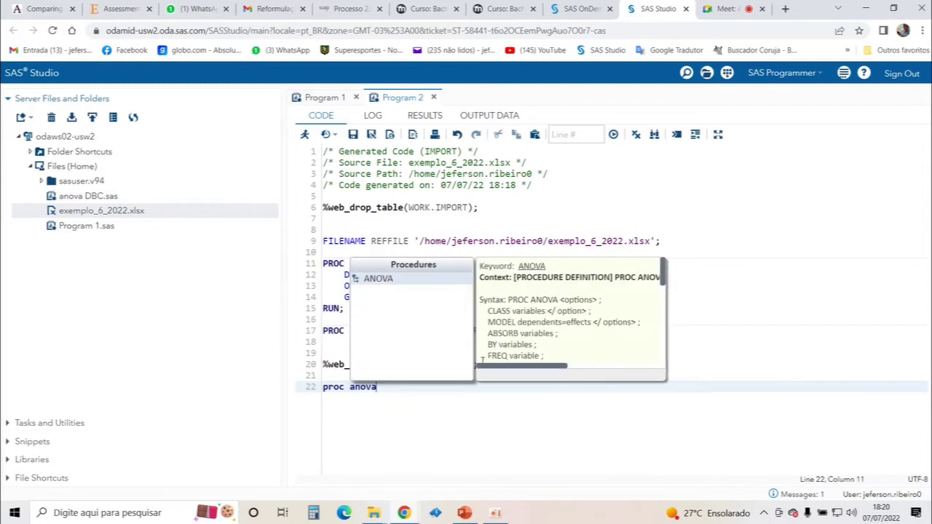
text( data =)
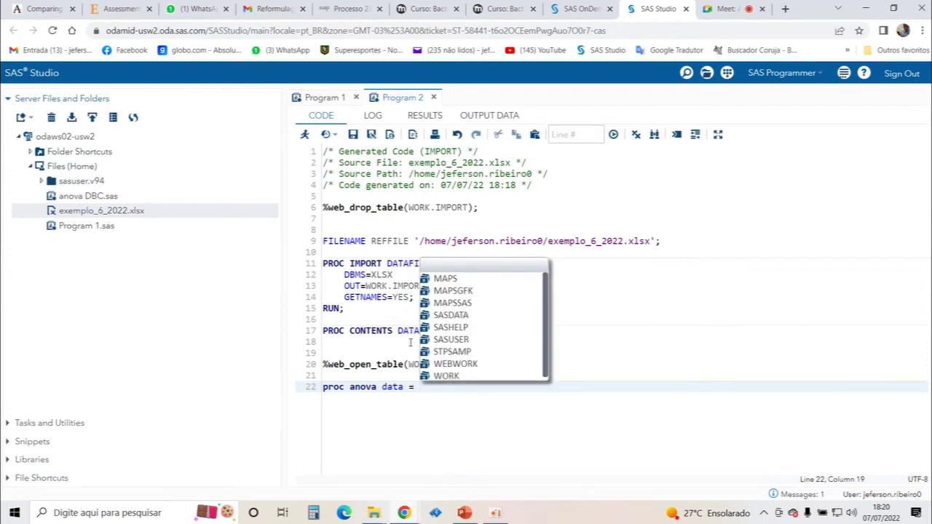
click(408, 412)
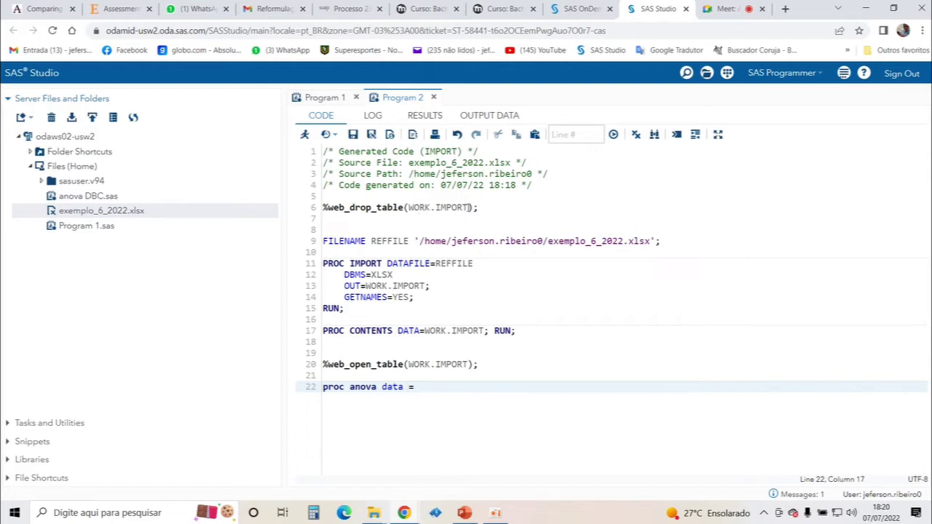
Step: Specify work.import as the input data set of the PROC ANOVA statement
click(471, 207)
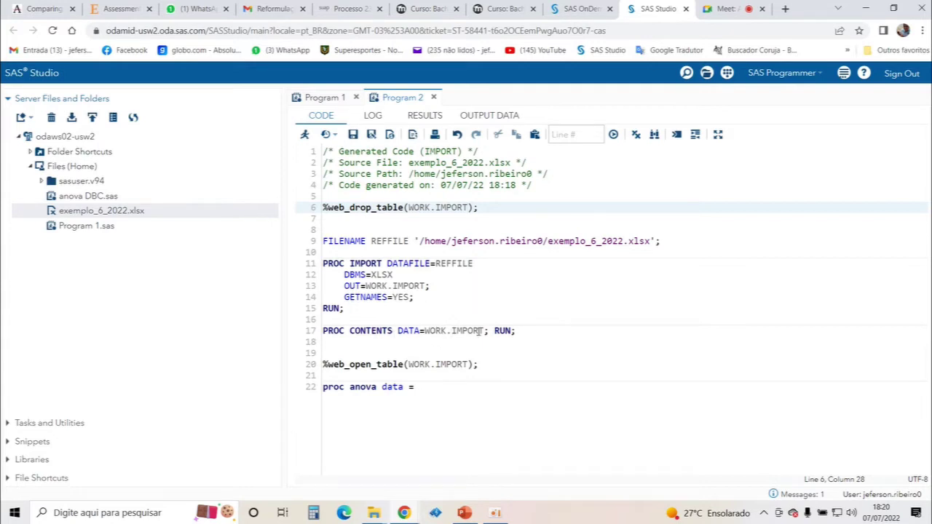
drag(484, 331, 424, 330)
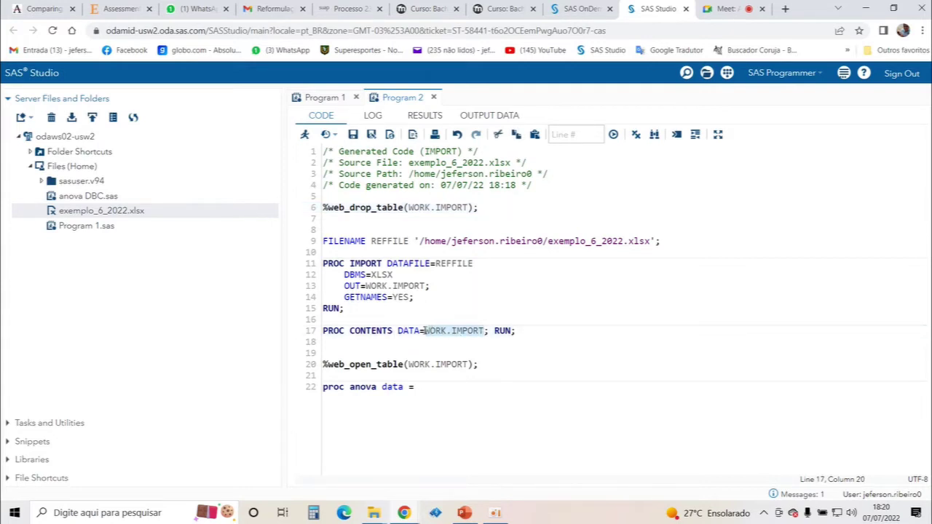
click(433, 383)
text(wor)
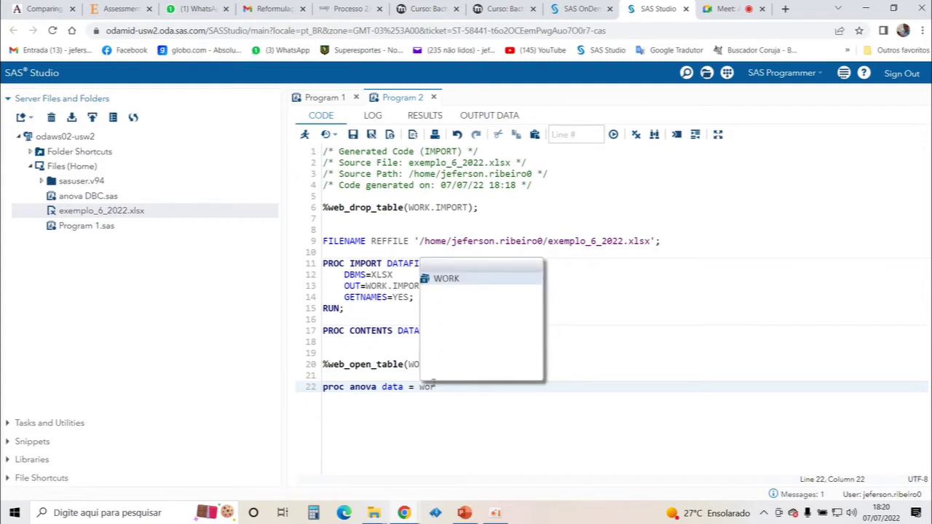
click(446, 280)
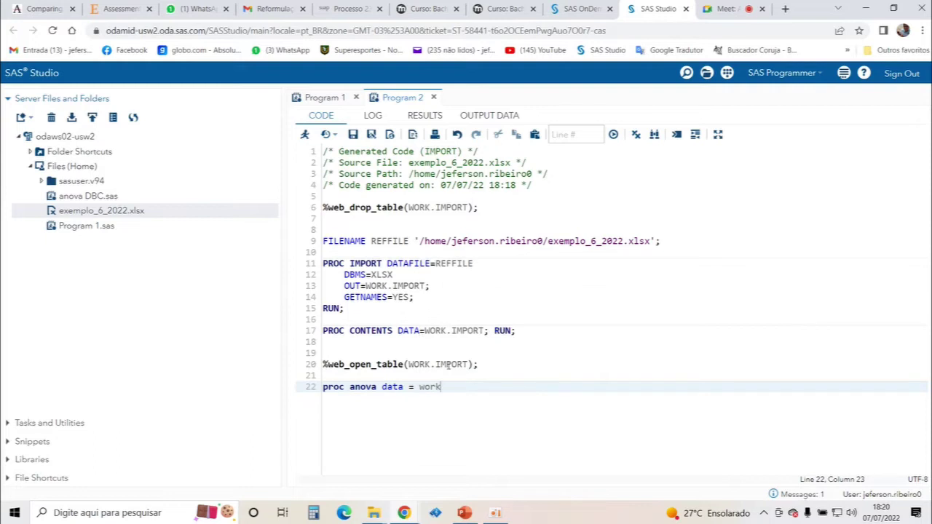
text(.)
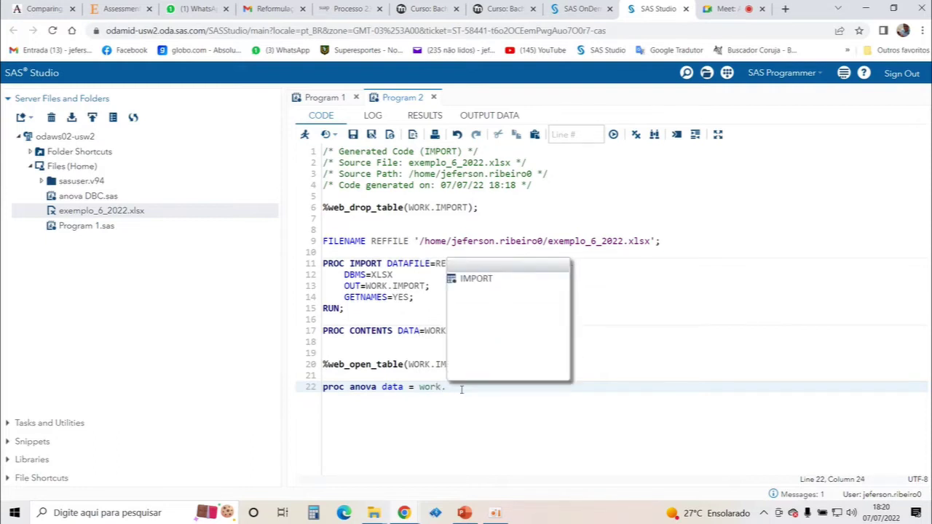
click(465, 279)
Step: Replace the PROC ANOVA data set name with WORK.IMPORT copied from the PROC CONTENTS line and end the statement with a semicolon
drag(478, 386, 441, 387)
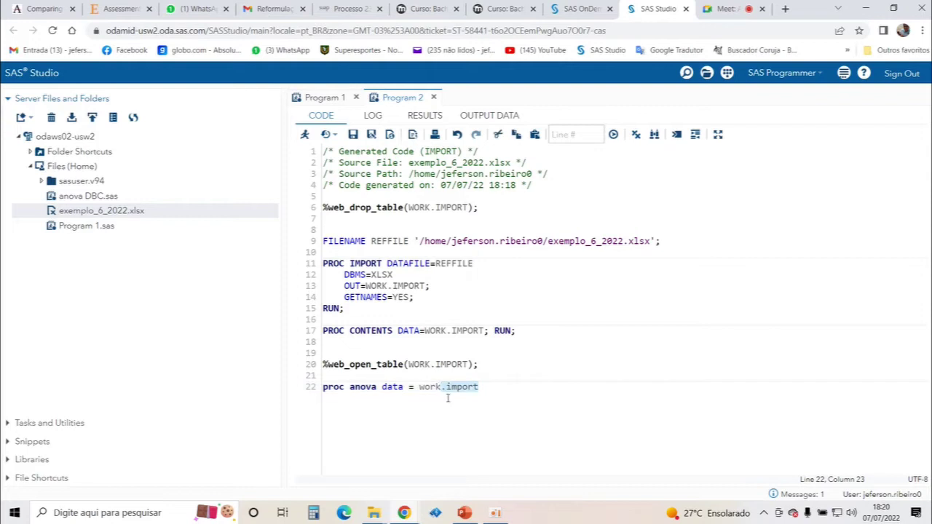
drag(485, 330, 425, 332)
key(ctrl+c)
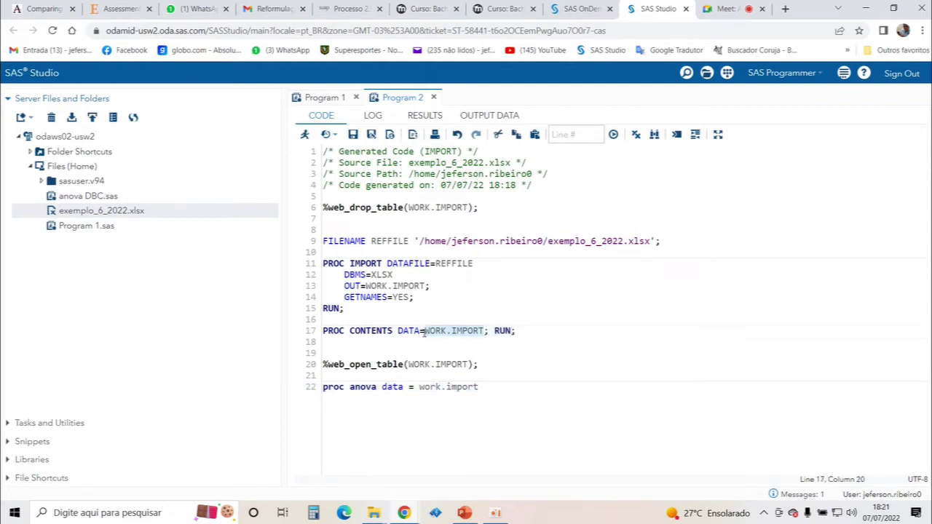
drag(478, 387, 420, 387)
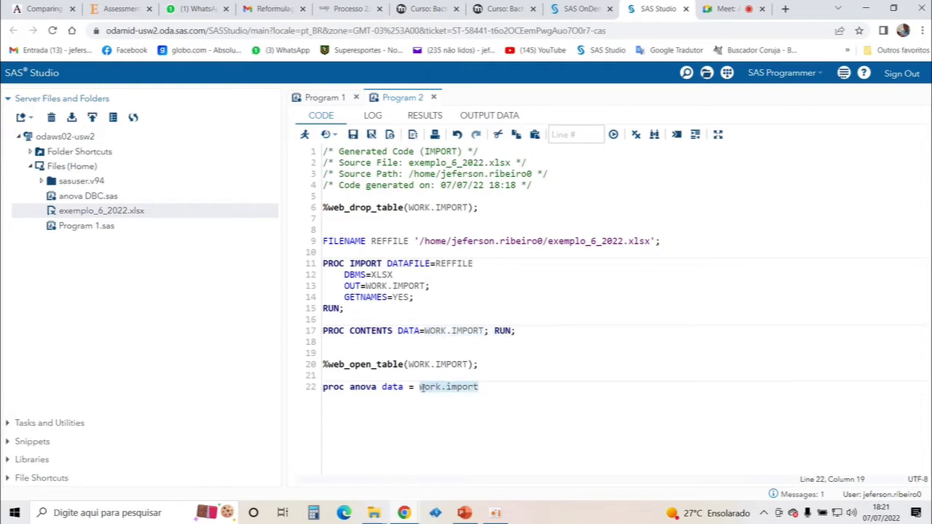
key(ctrl+v)
text(;)
key(Return)
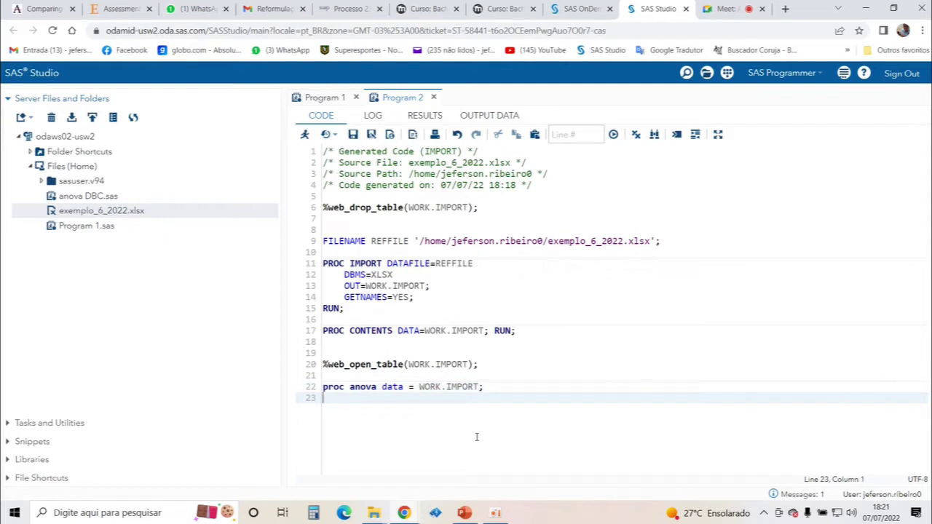
Step: Declare tratamento and bloco as class variables and add the statement model CA = tratamento bloco;
text(class tratamento )
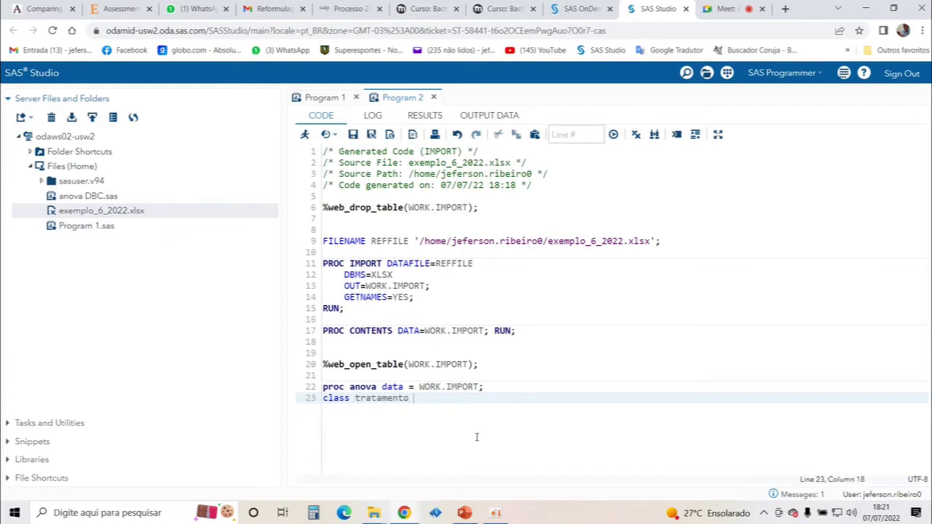
text(bloco;)
key(Return)
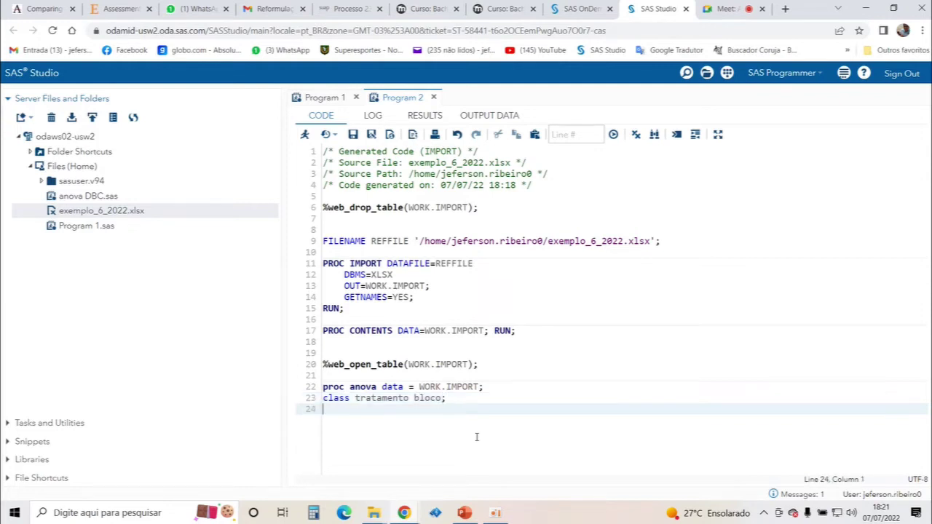
text(model CA )
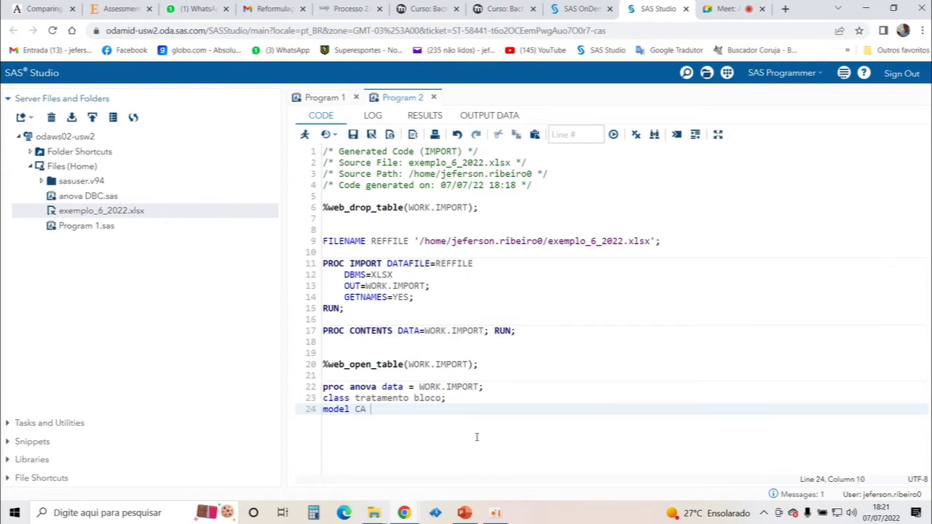
text(= tratamento bloco)
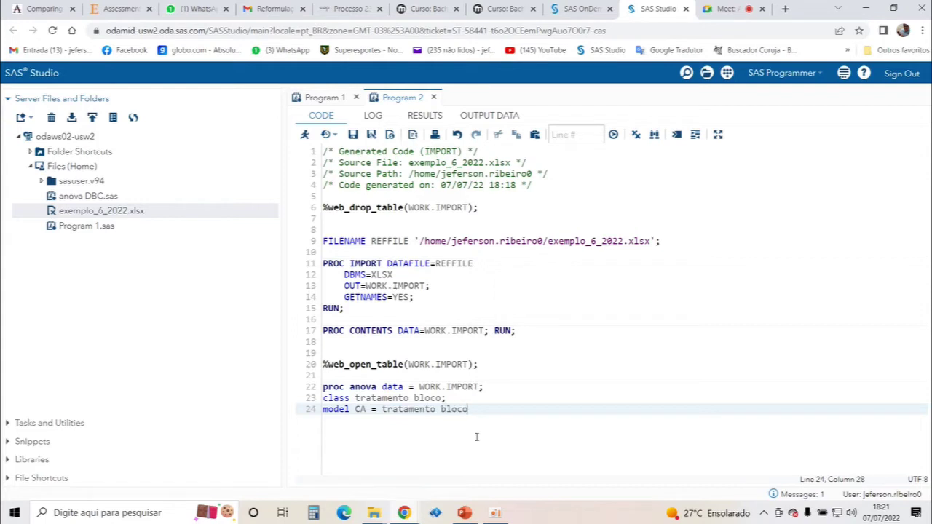
text(;)
key(Return)
Step: End the ANOVA procedure with run; and quit; and run the complete program
text(run;)
key(Return)
text(q)
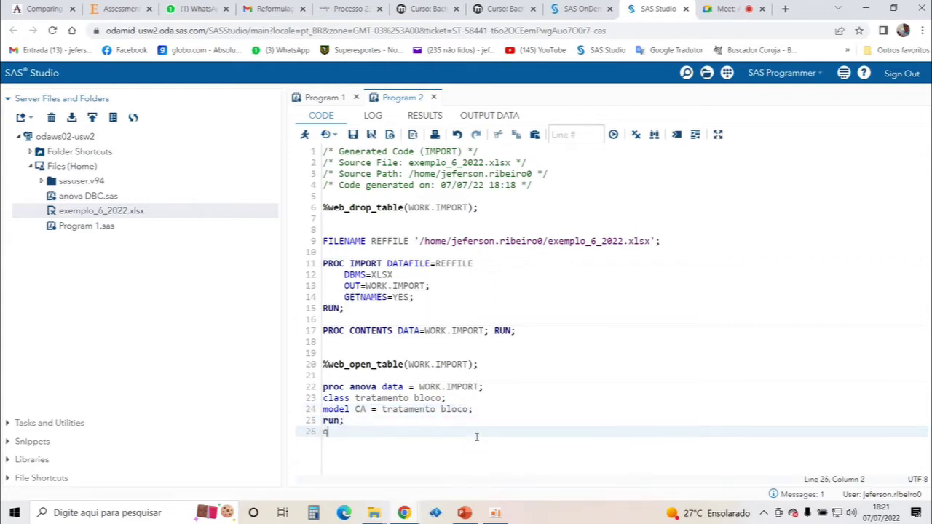
text(uit;)
click(306, 135)
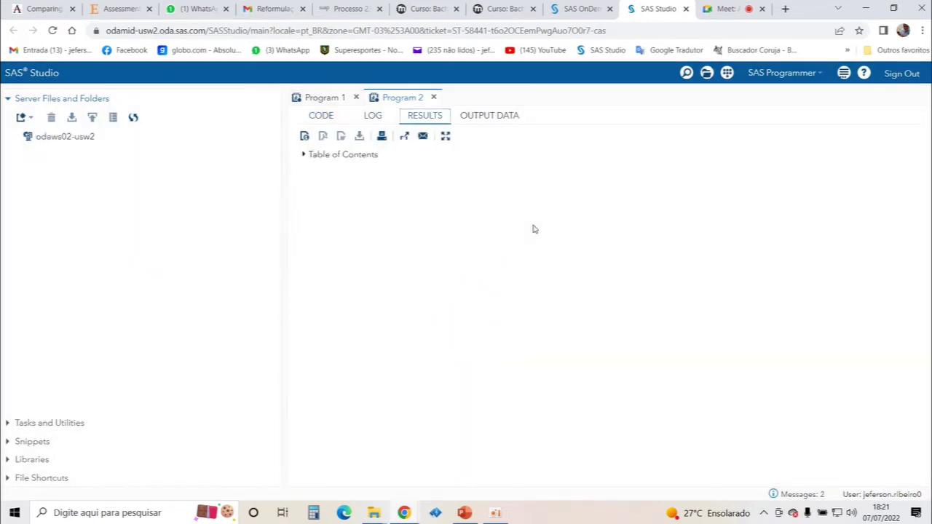
Step: Check the program's log for errors, warnings and notes
click(373, 115)
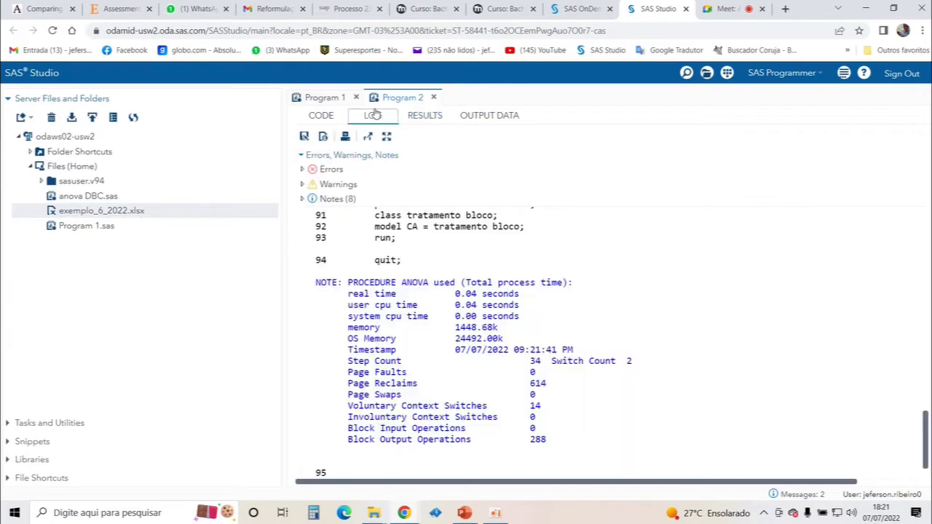
scroll(372, 262, down, 2)
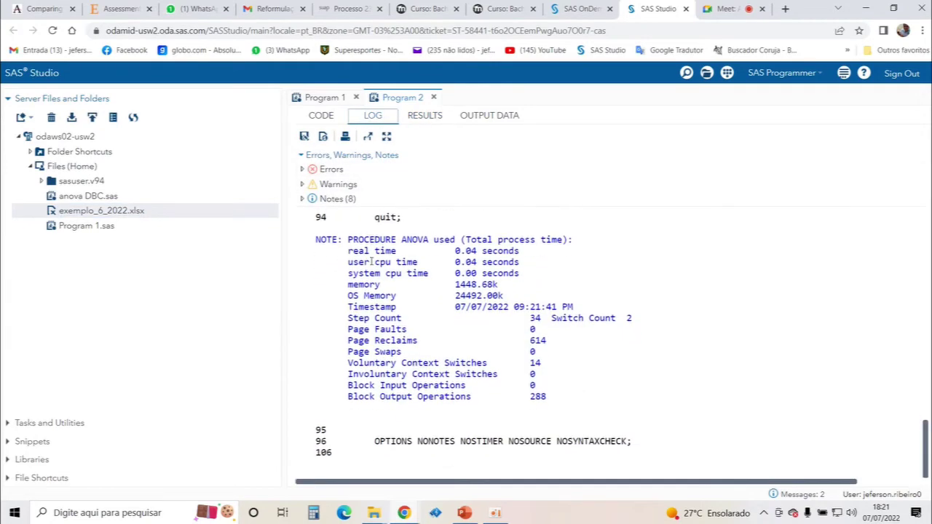
scroll(375, 269, up, 15)
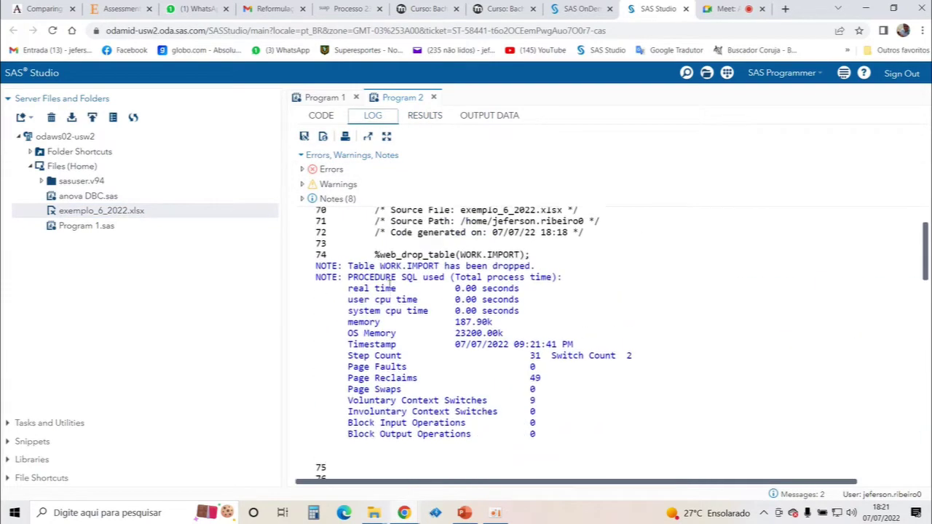
scroll(390, 283, up, 1)
Step: Examine the ANOVA procedure's class level information for tratamento and bloco in the enlarged results
click(424, 115)
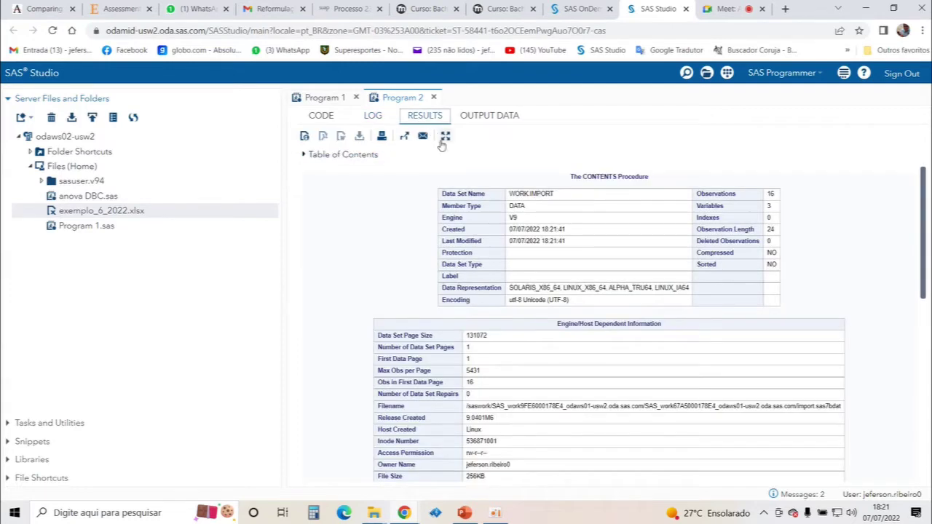
scroll(481, 262, down, 10)
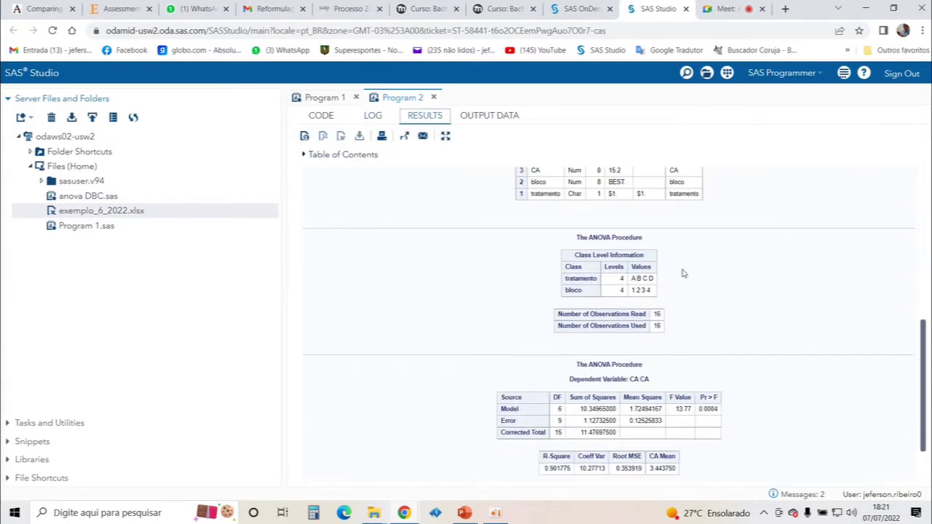
scroll(684, 273, down, 5)
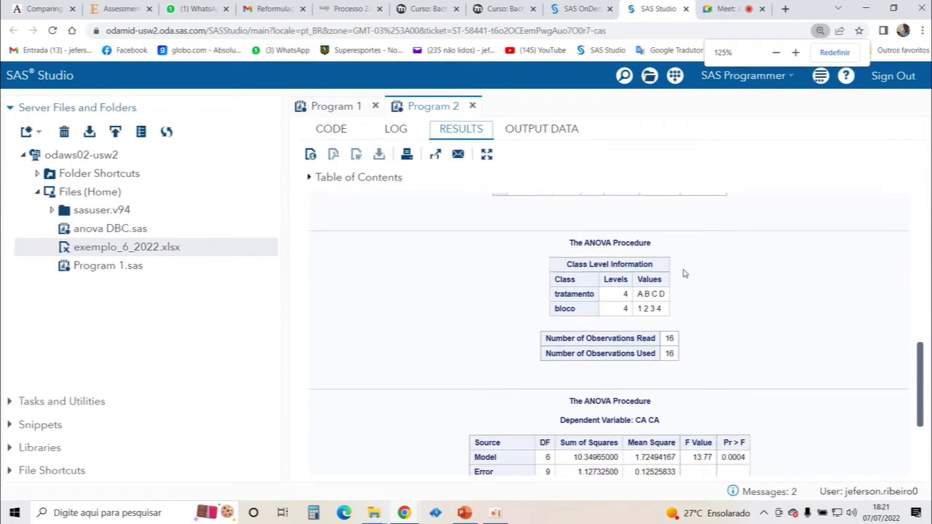
key(ctrl+plus)
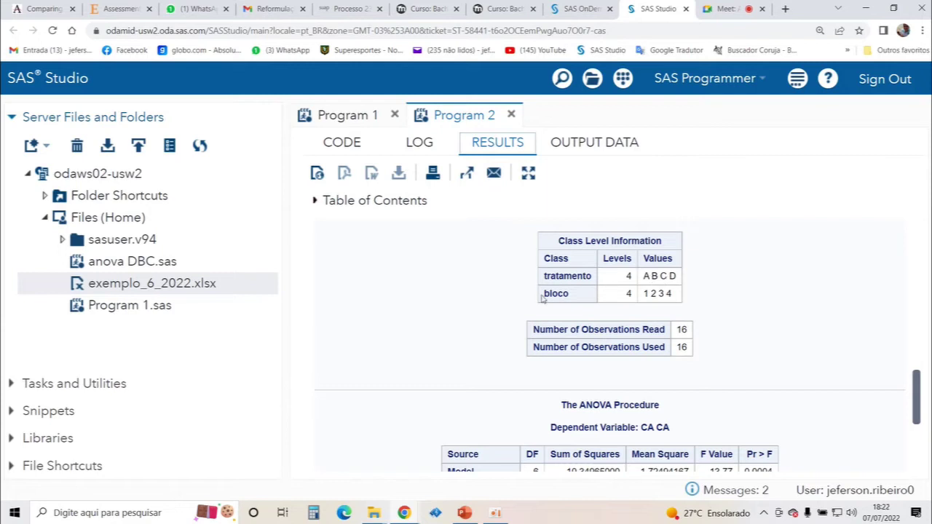
Step: Examine the ANOVA tables for CA, checking the degrees of freedom, F values and Pr > F of tratamento and bloco
scroll(688, 346, down, 2)
scroll(603, 336, down, 1)
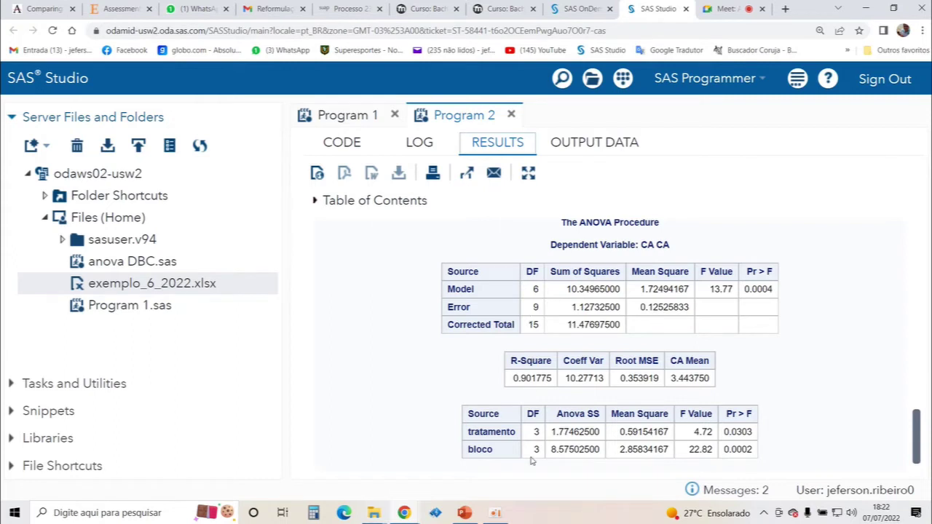
double_click(536, 432)
scroll(803, 430, down, 1)
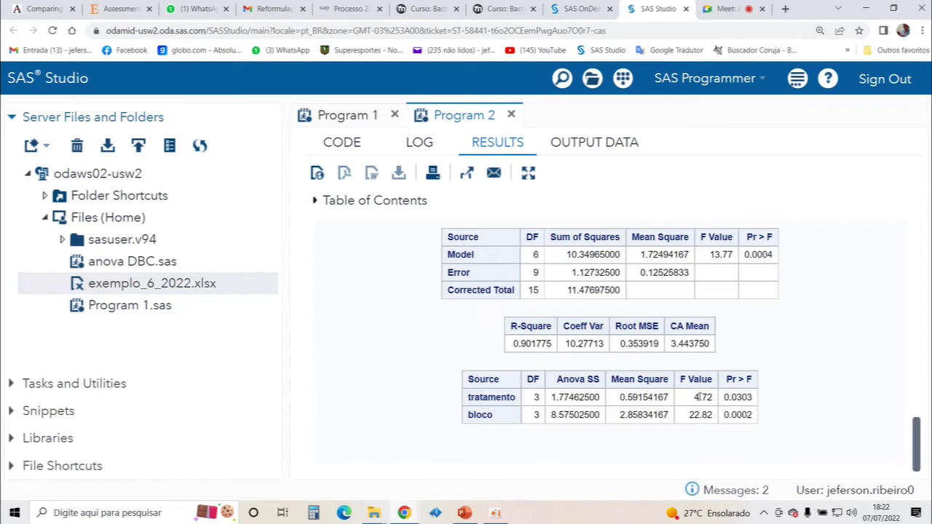
mouse_move(699, 397)
mouse_down()
mouse_move(710, 397)
mouse_move(702, 414)
mouse_up()
click(703, 398)
drag(724, 403, 754, 402)
Step: View the WORK.IMPORT output data with its tratamento, bloco and CA columns at a reduced page zoom
click(593, 143)
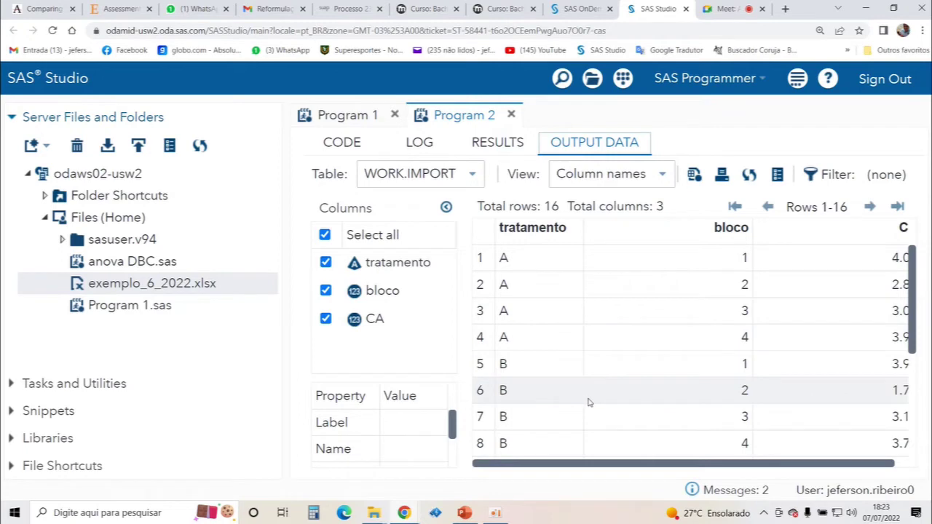
key(ctrl+minus)
key(ctrl+minus)
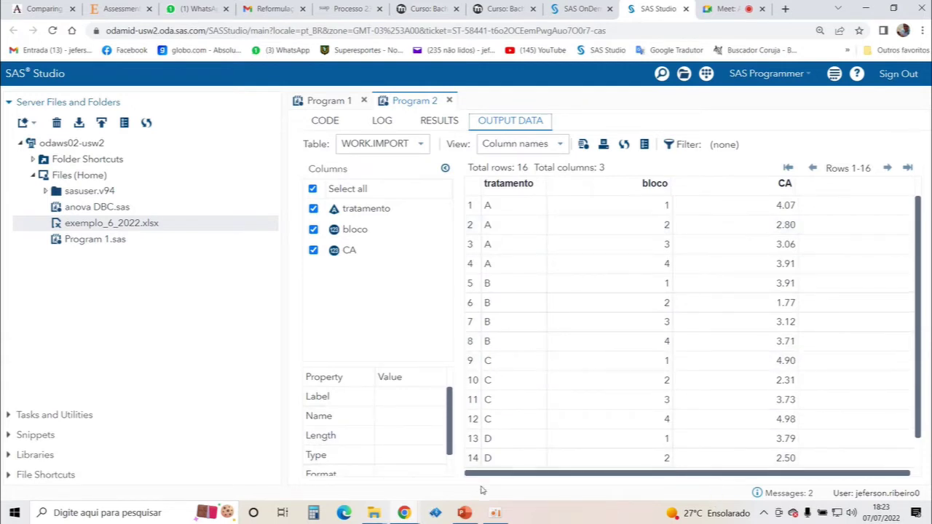
Step: Switch to the 1Aula Pratica folder in File Explorer and open the exemplo_6_2022 workbook in Excel
mouse_move(379, 516)
mouse_move(499, 447)
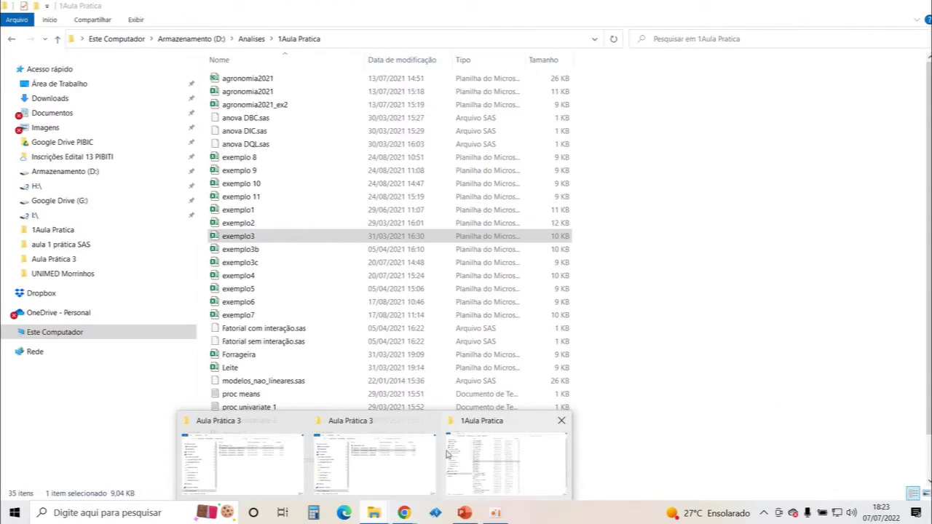
click(507, 465)
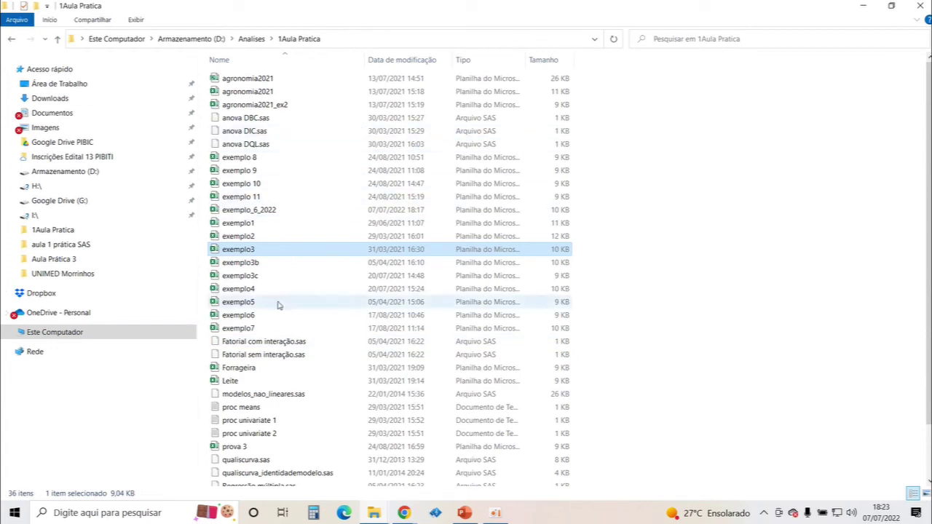
click(248, 210)
double_click(247, 210)
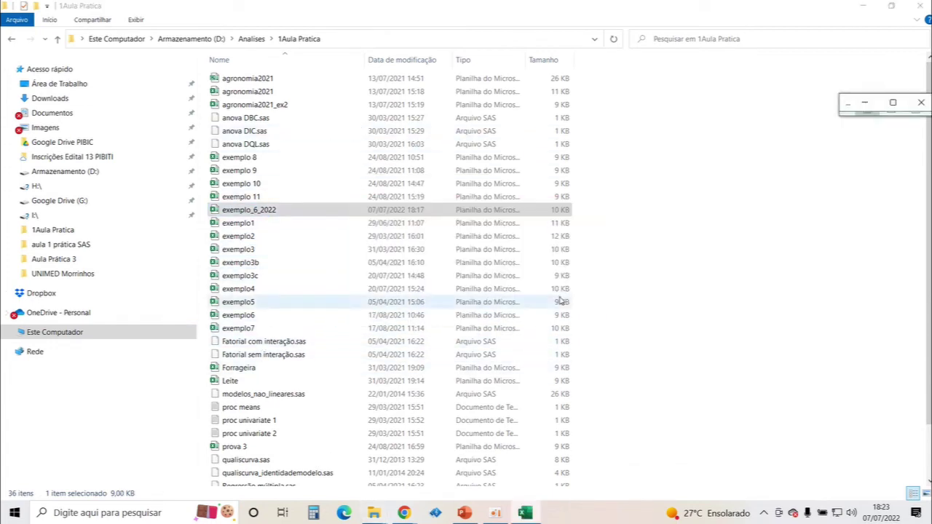
Step: Switch to the Aula prática 3 SAS presentation, maximize it and review slide 4's experiment description and treatments-by-blocks table
click(464, 513)
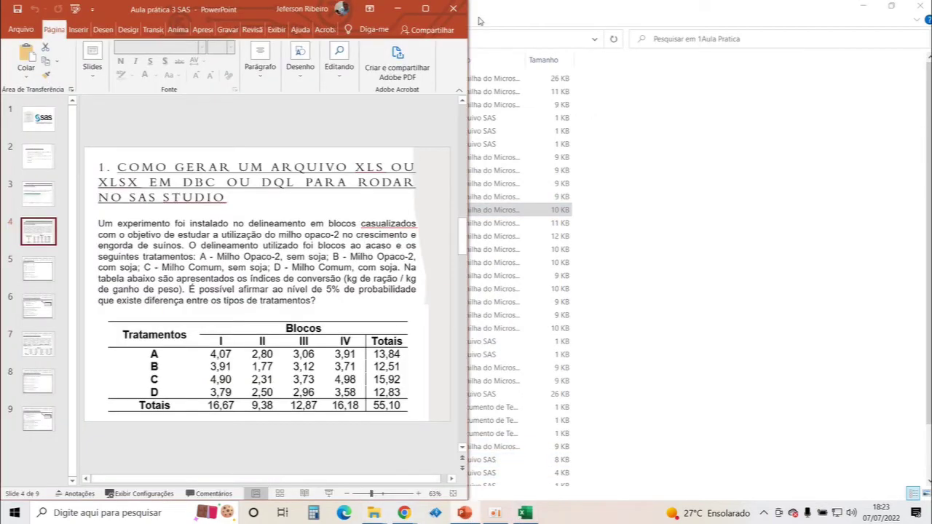
click(426, 8)
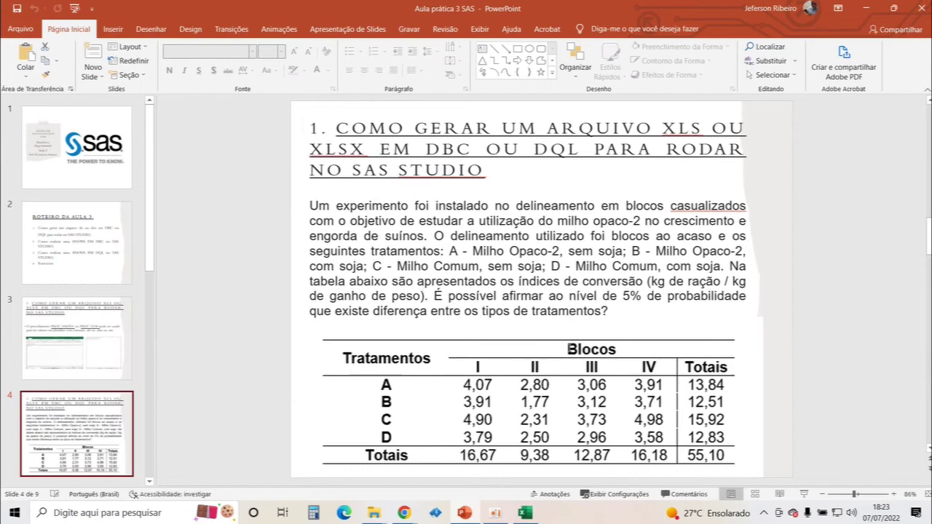
click(527, 436)
click(610, 350)
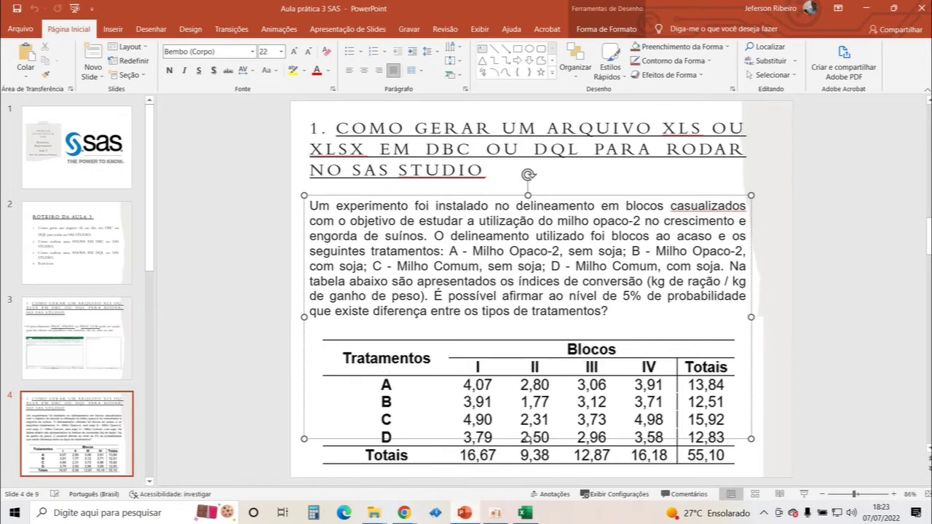
Step: Switch to the exemplo_6_2022 workbook in Excel and enlarge its collapsed window to full screen
click(520, 514)
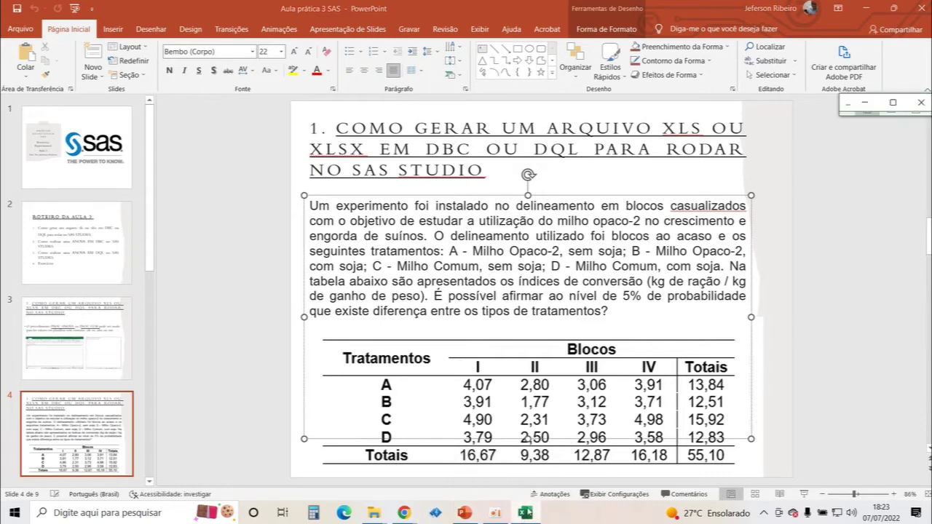
click(529, 515)
click(528, 516)
click(531, 514)
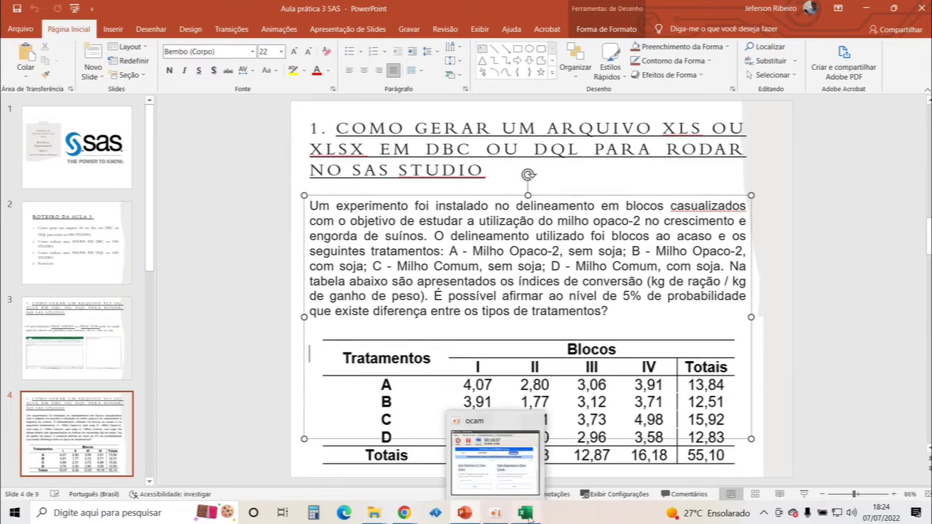
mouse_move(525, 513)
click(526, 478)
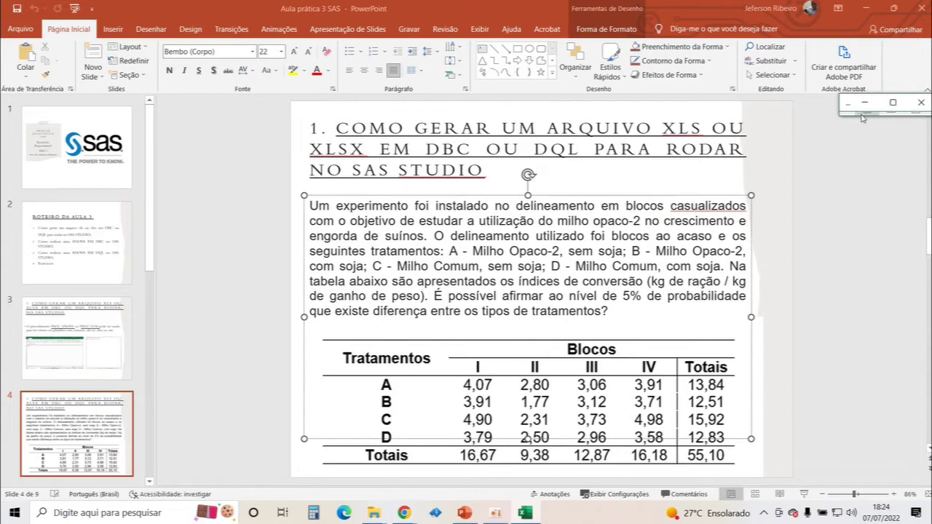
drag(862, 118, 313, 458)
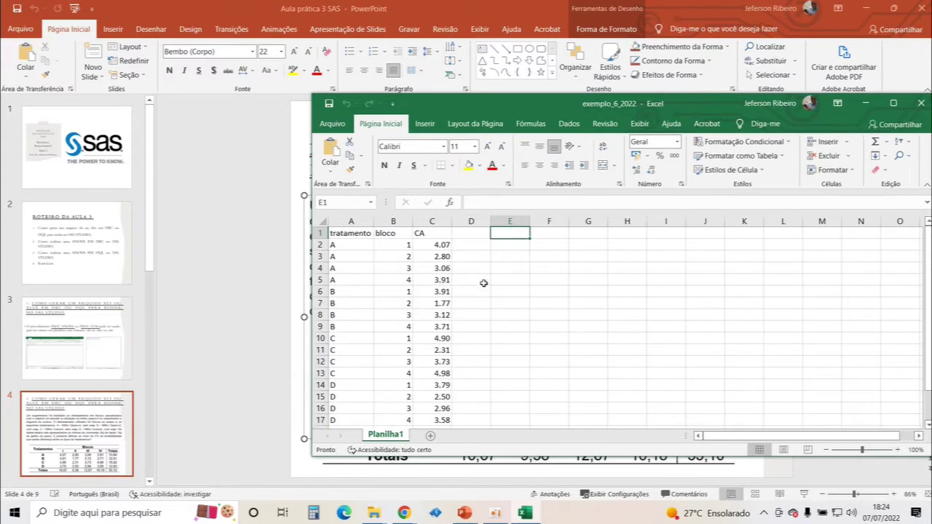
click(893, 103)
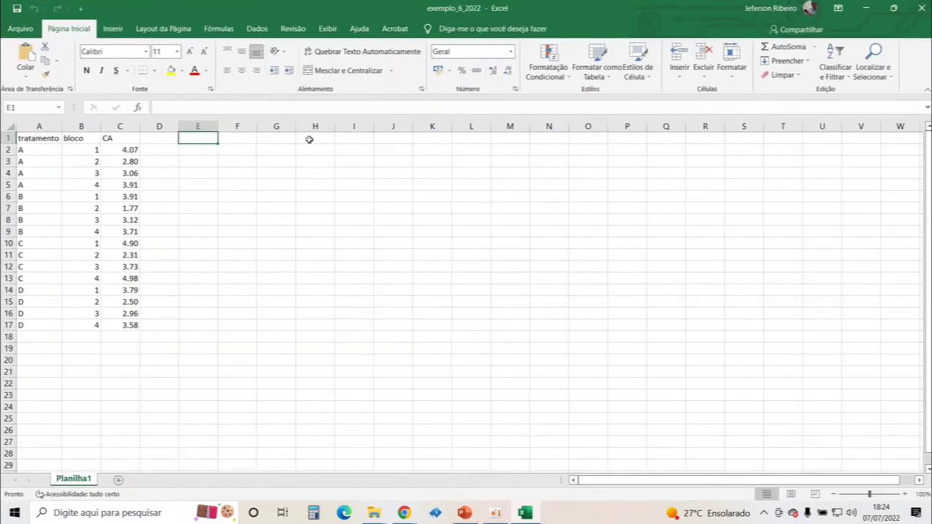
Step: Delete the bloco column from the worksheet, keeping tratamento and CA
click(81, 127)
right_click(81, 129)
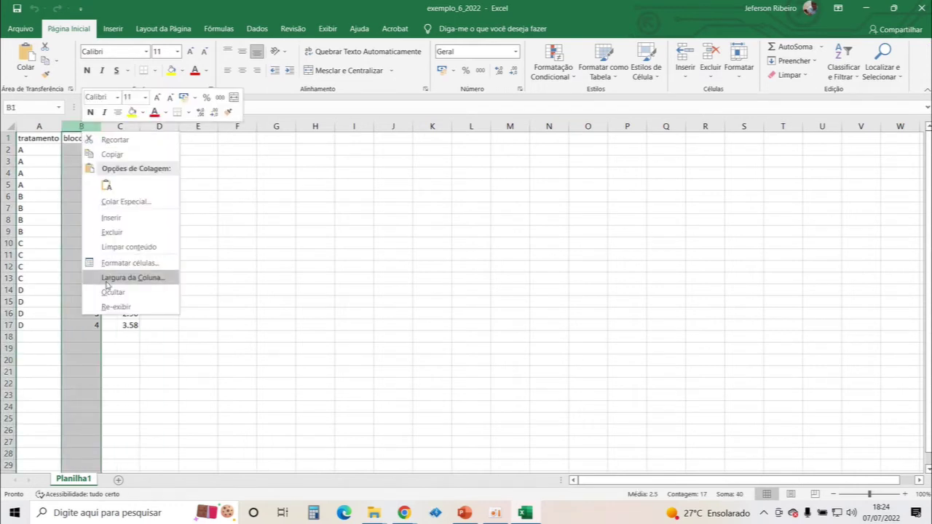
click(108, 236)
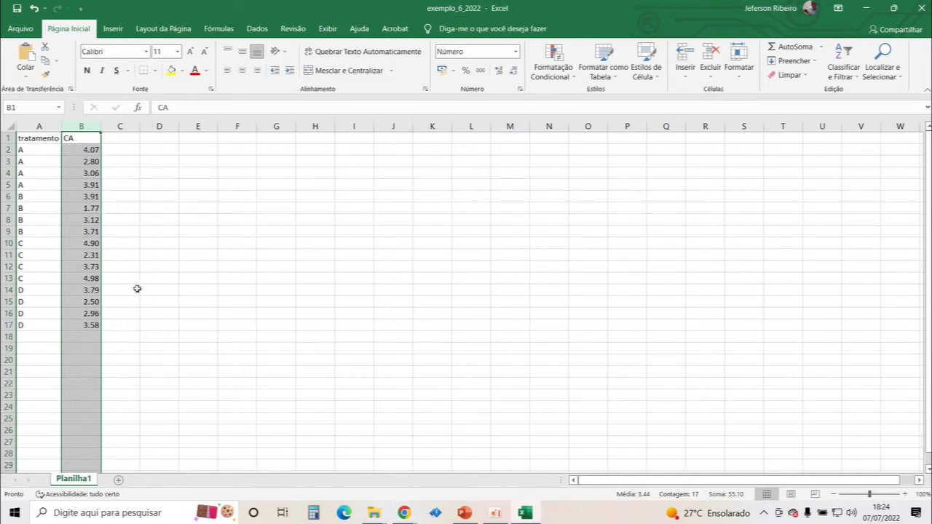
Step: Save the workbook as exemplo_7_2022 in the 1Aula Pratica folder
key(F12)
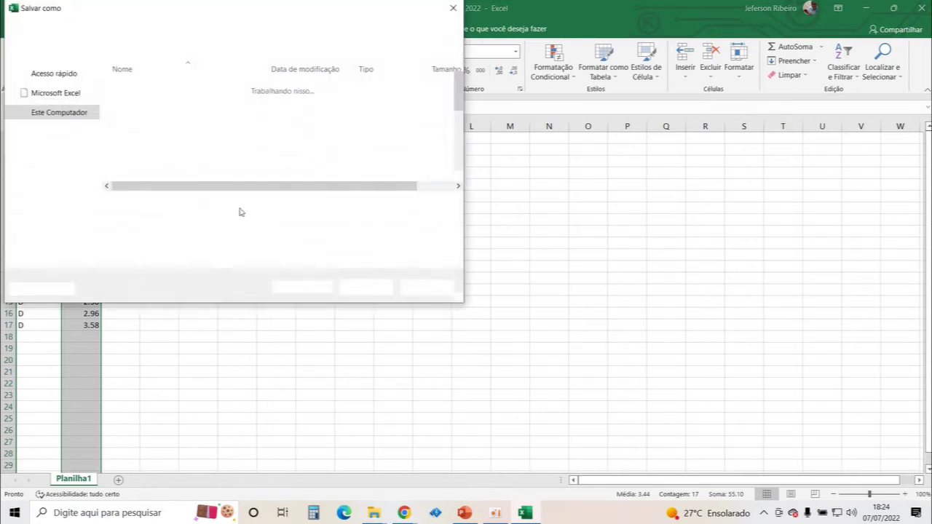
click(118, 204)
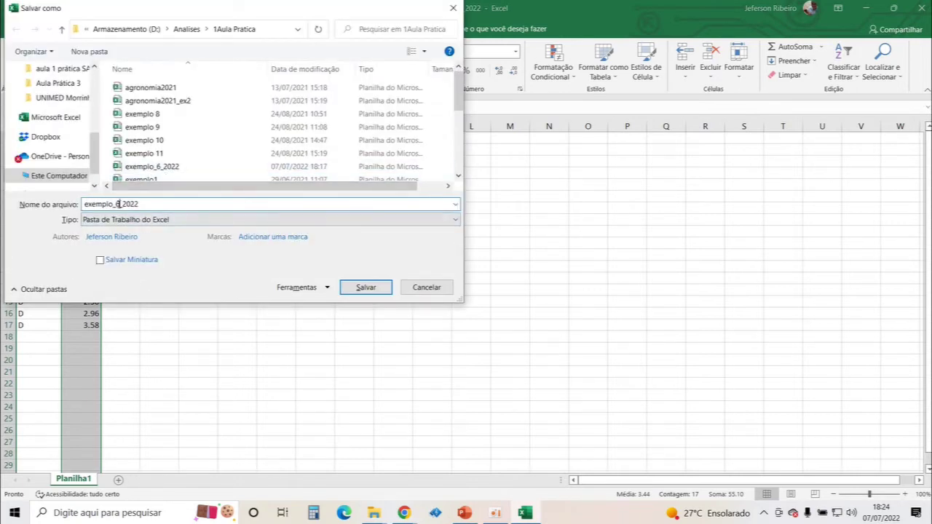
key(BackSpace)
text(7)
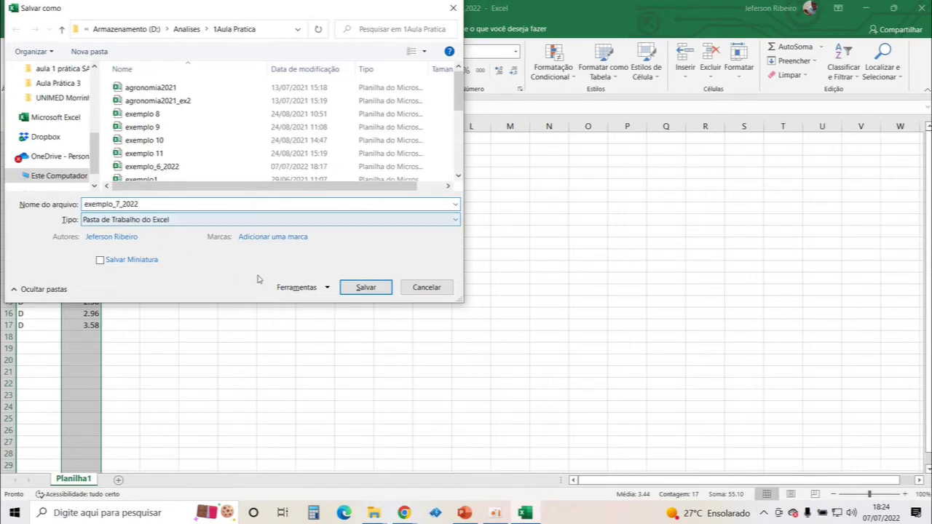
click(378, 289)
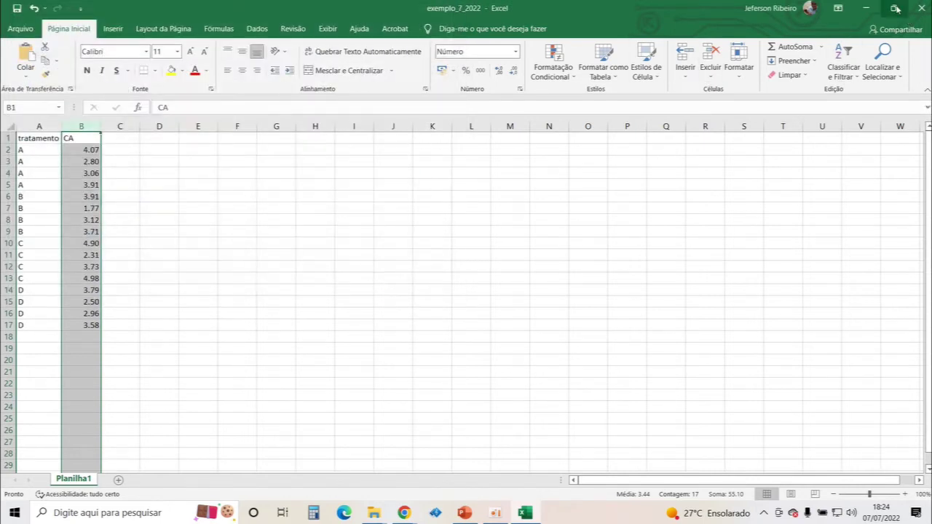
Step: Minimize the workbook, switch to SAS Studio in Chrome and bring up the empty Program 1
click(866, 8)
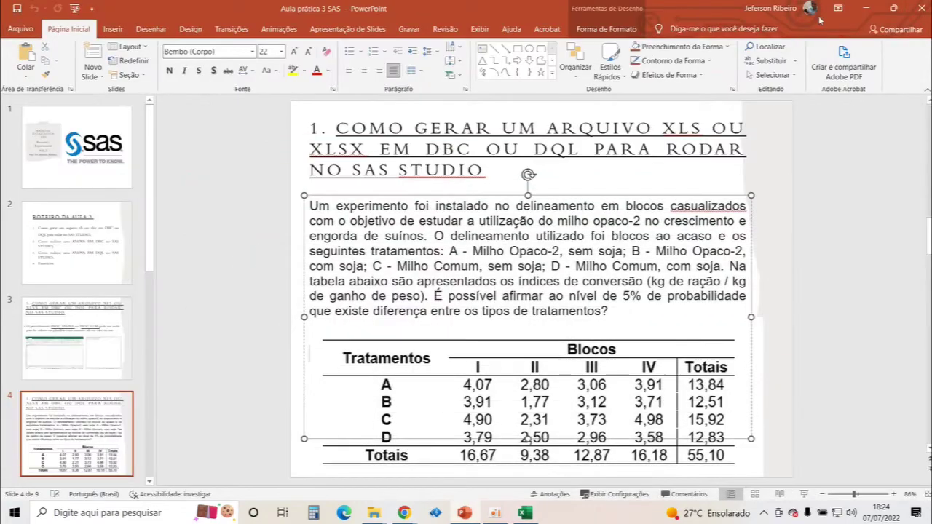
mouse_move(461, 517)
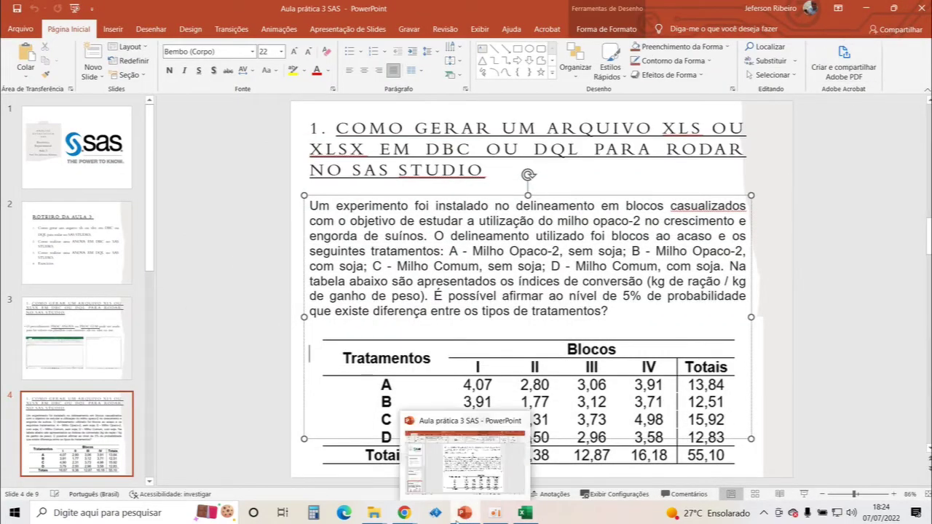
mouse_move(404, 513)
click(363, 484)
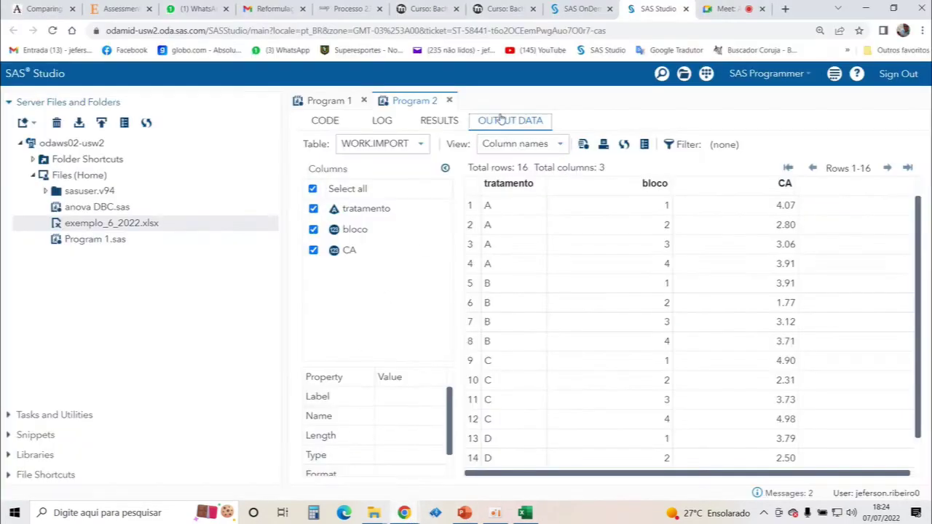
click(349, 101)
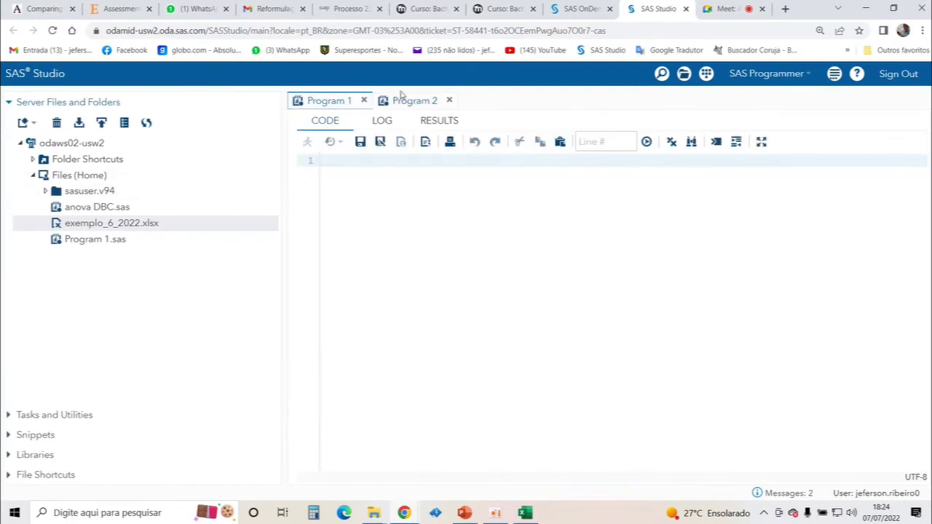
click(413, 103)
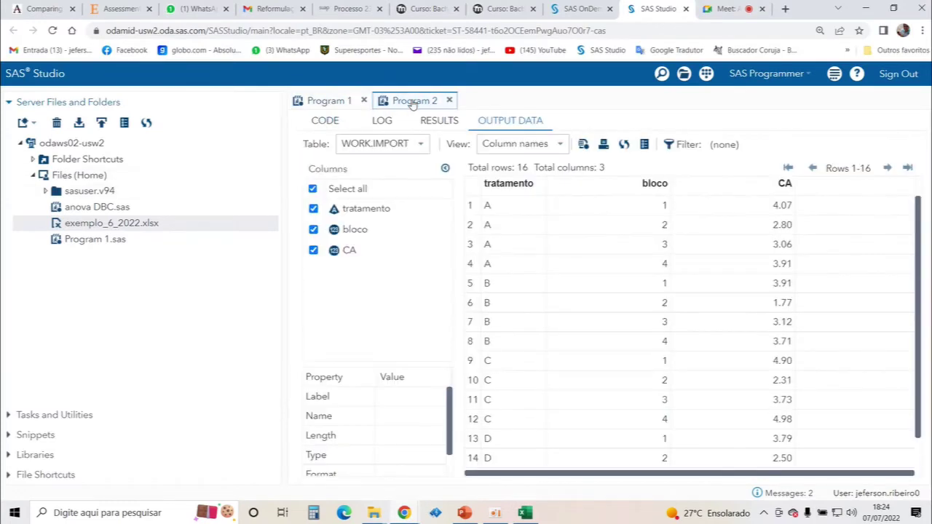
click(340, 100)
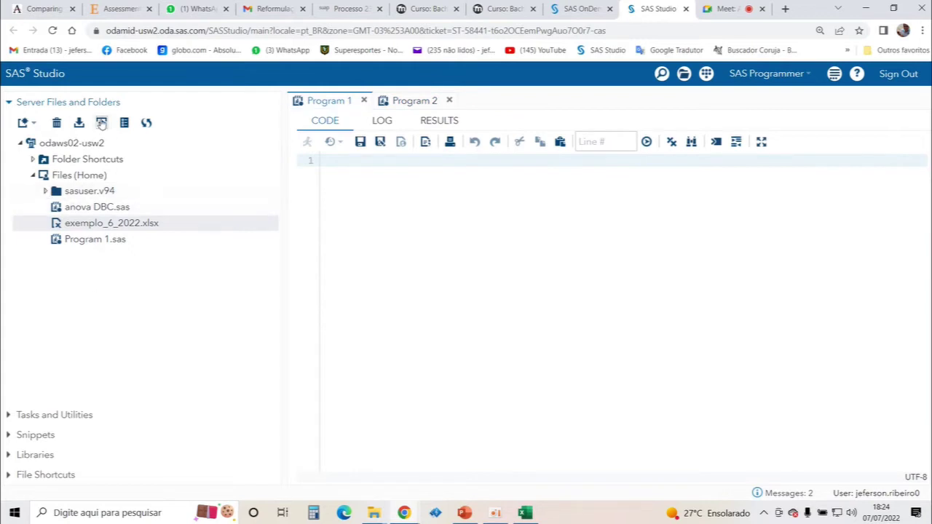
Step: Upload the exemplo_7_2022 workbook from the 1Aula Pratica folder to the server's home files
click(102, 123)
click(480, 297)
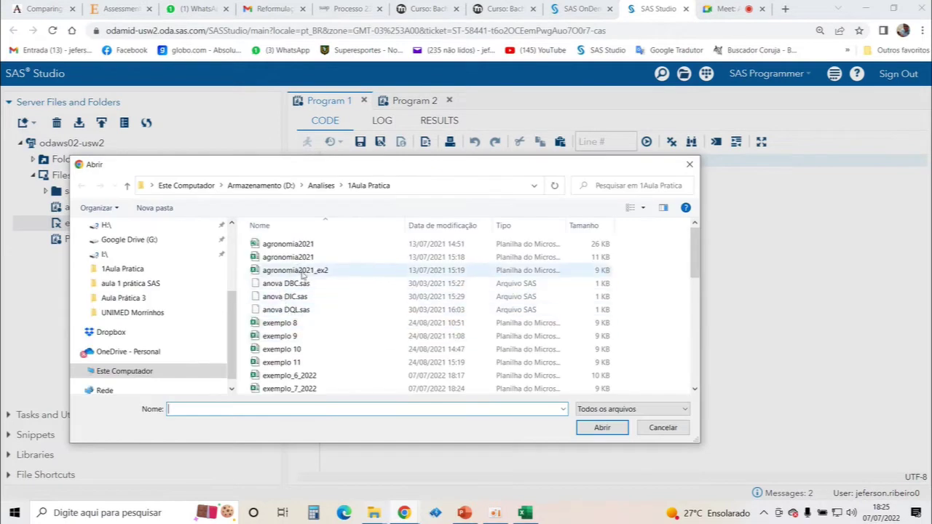
scroll(300, 306, down, 2)
double_click(289, 322)
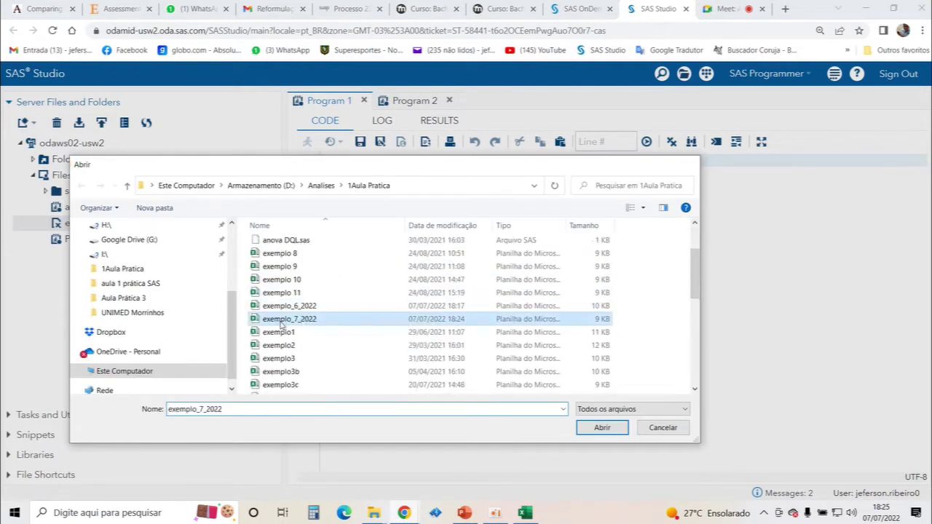
click(590, 426)
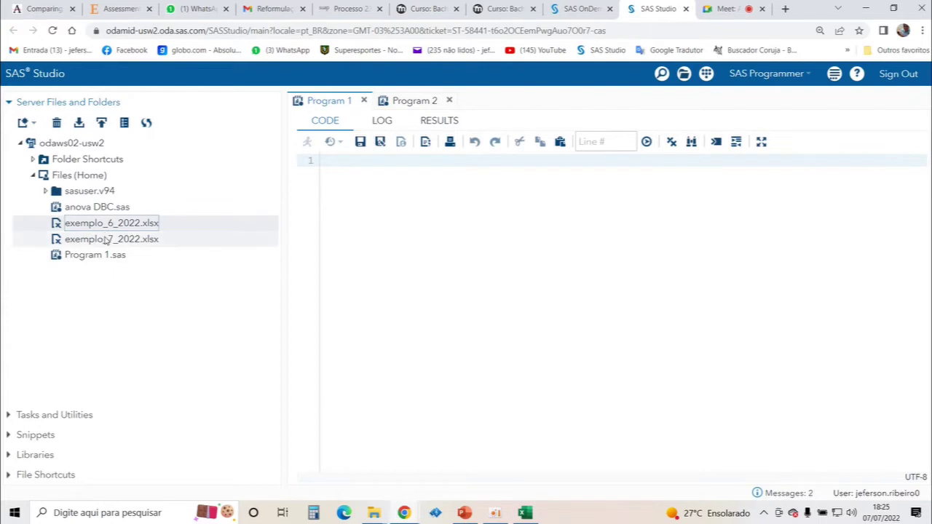
Step: Open exemplo_7_2022.xlsx for import, turn its generated code into an editable program and close the import tab
double_click(106, 240)
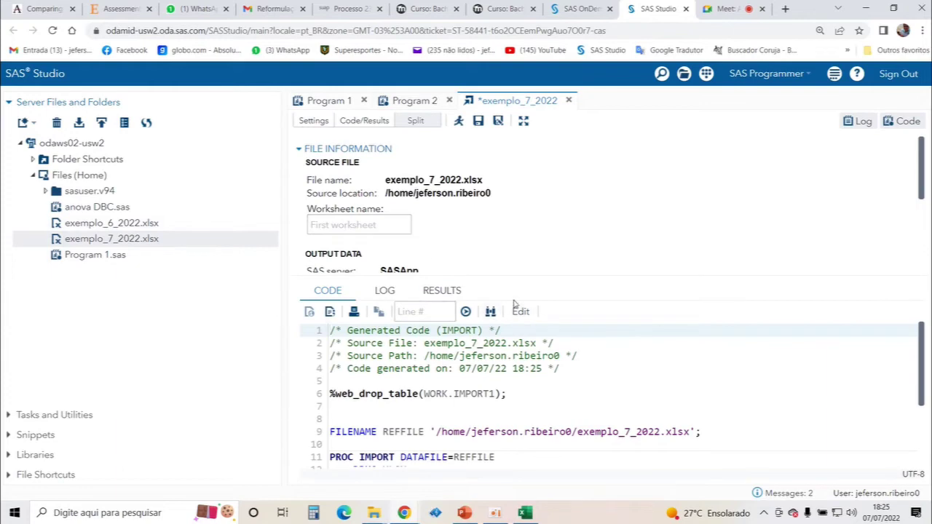
click(520, 311)
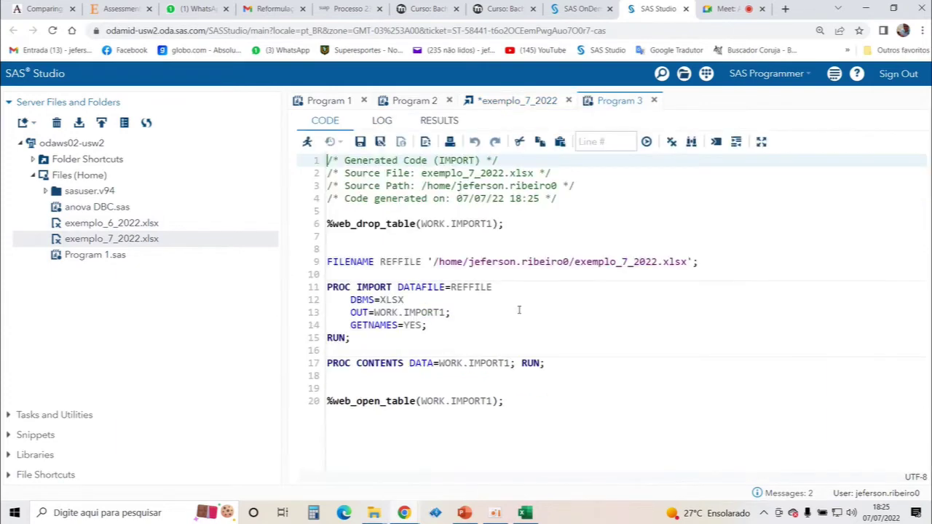
click(570, 103)
click(499, 330)
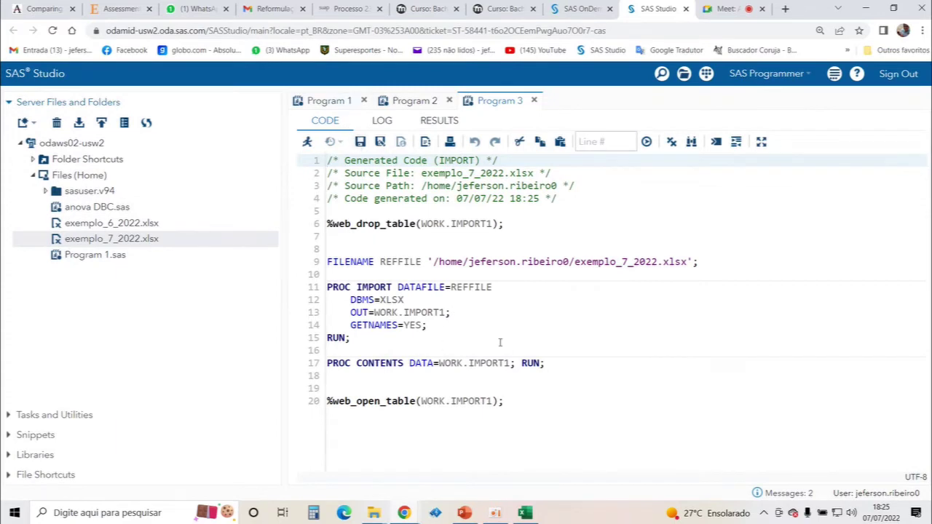
Step: Run the import program and view the WORK.IMPORT1 output data
click(307, 142)
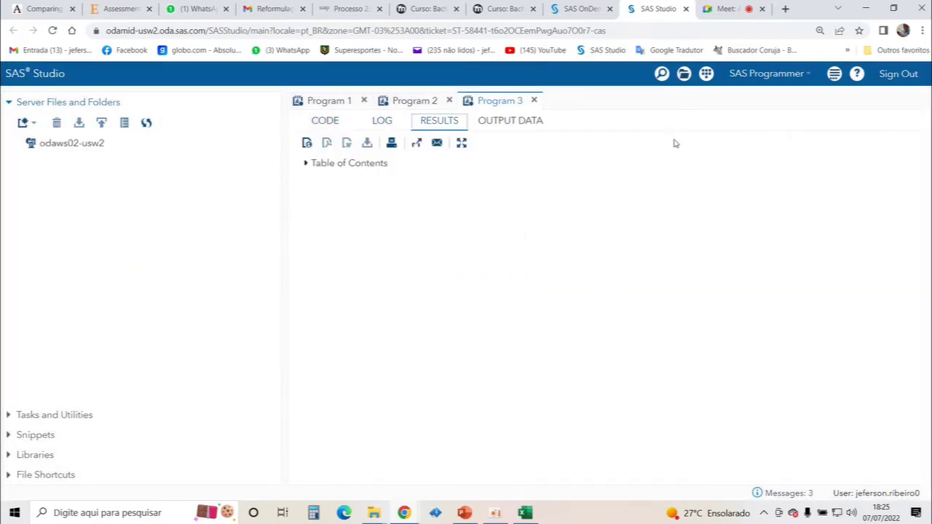
click(508, 122)
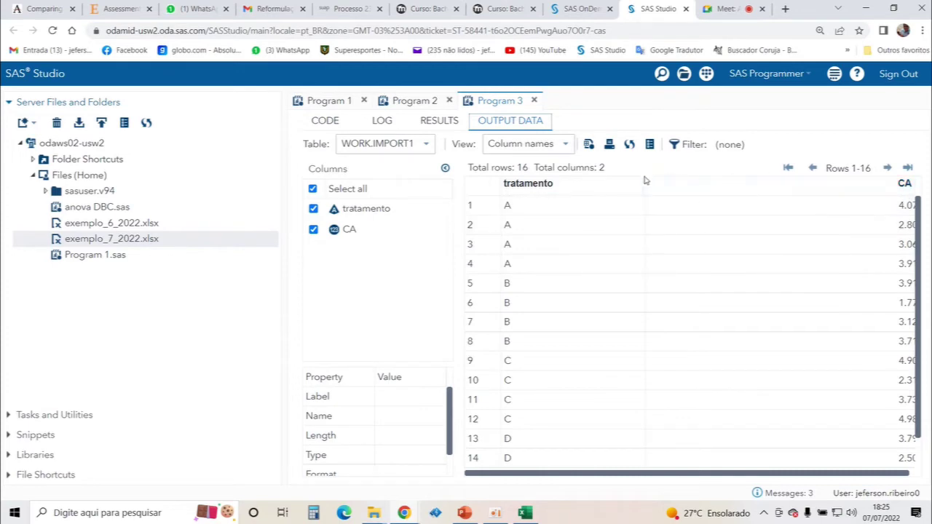
Step: Return to Program 3's code and add a PROC ANOVA statement using WORK.IMPORT1 as its data, on a new line after the import code
click(321, 121)
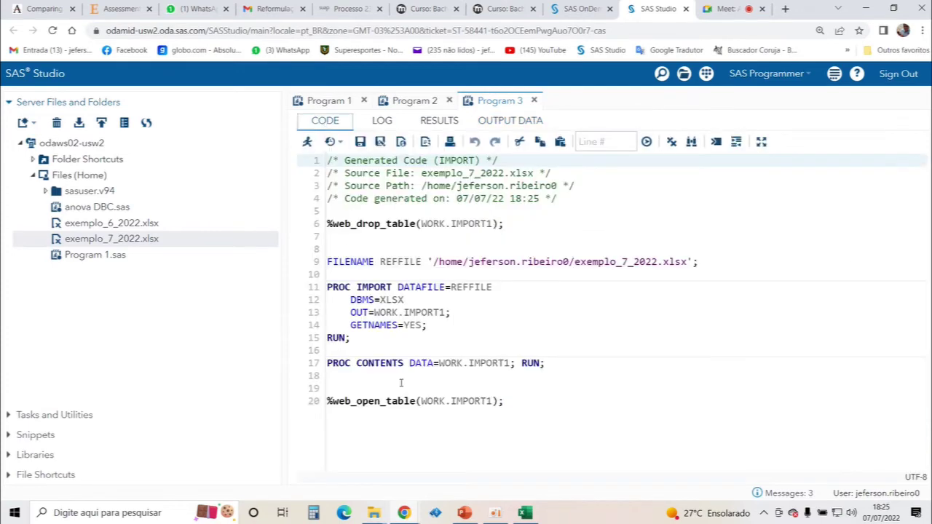
click(515, 402)
key(Return)
text(pro)
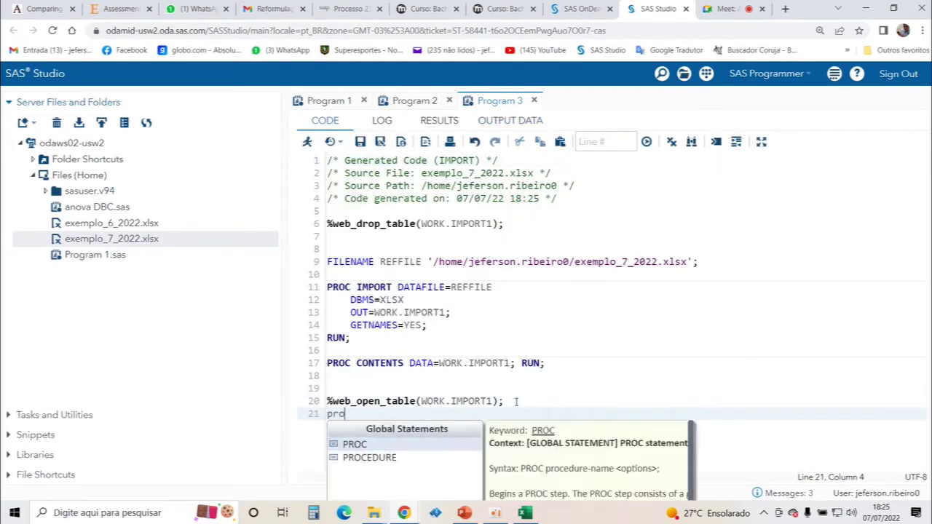
text(c anova data )
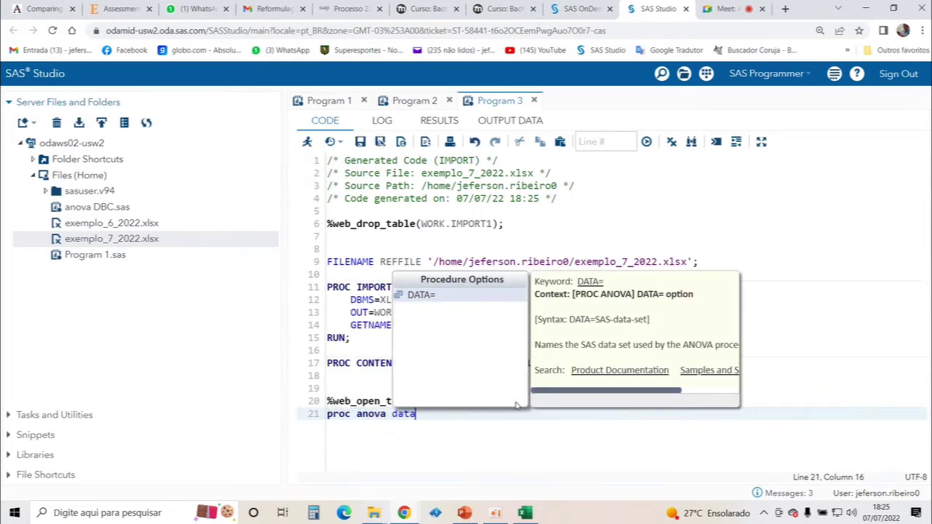
text(= )
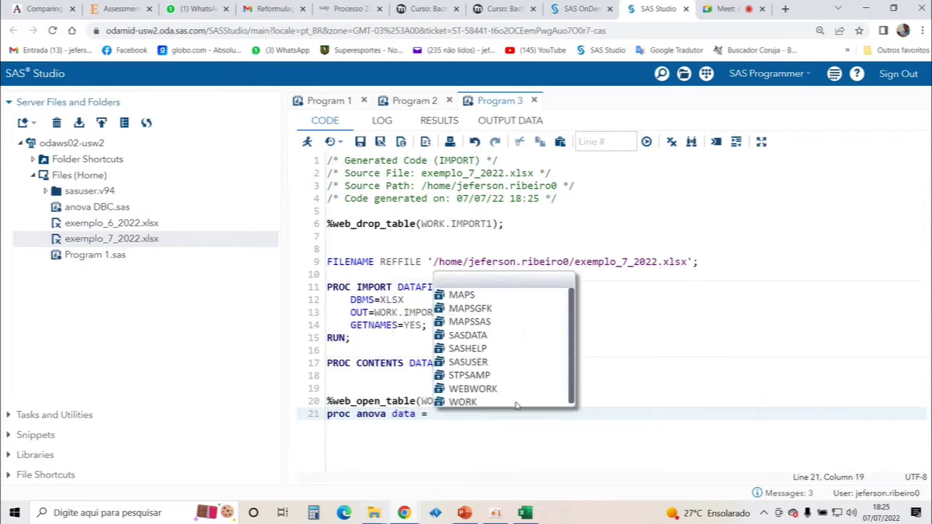
text(w)
key(BackSpace)
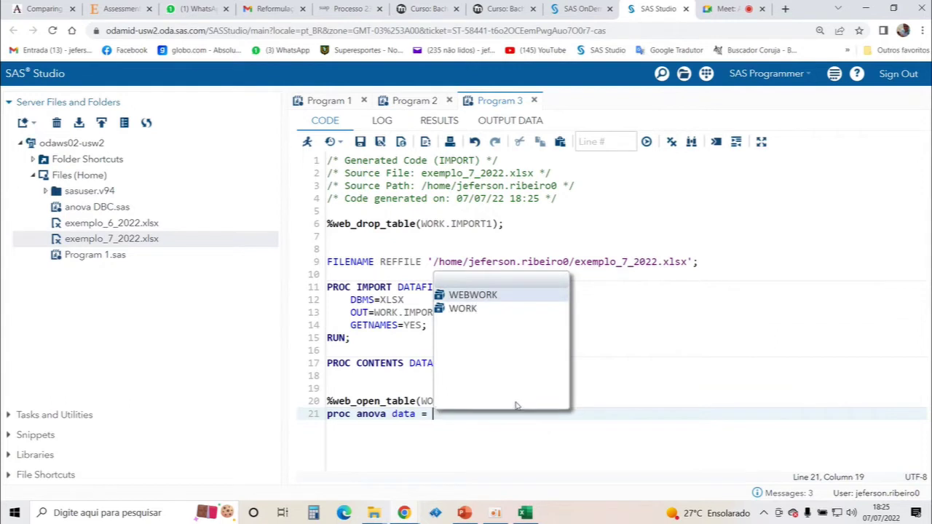
drag(512, 362, 440, 362)
key(ctrl+c)
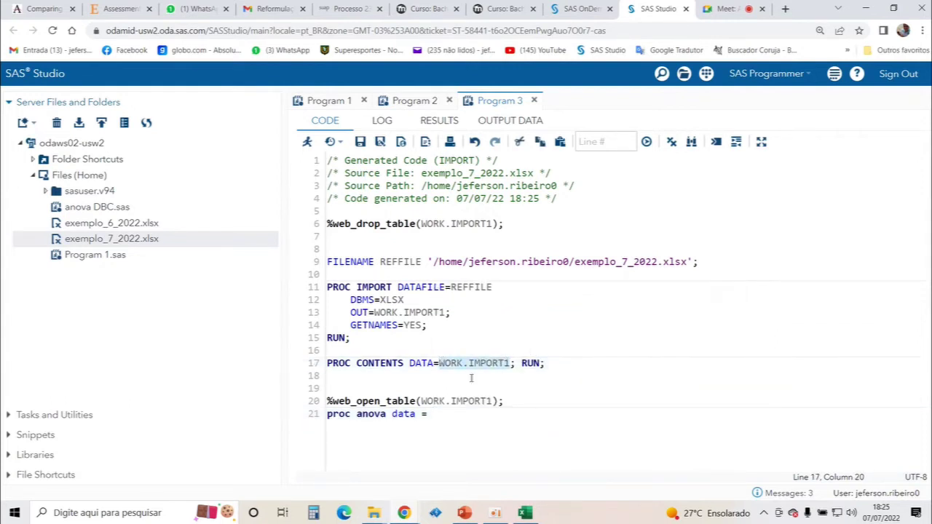
click(442, 425)
key(ctrl+v)
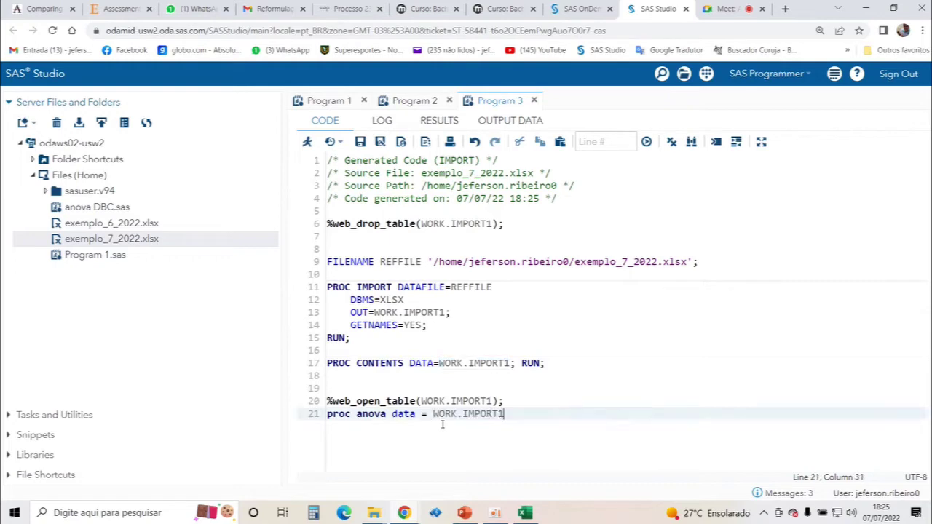
text(;)
key(Return)
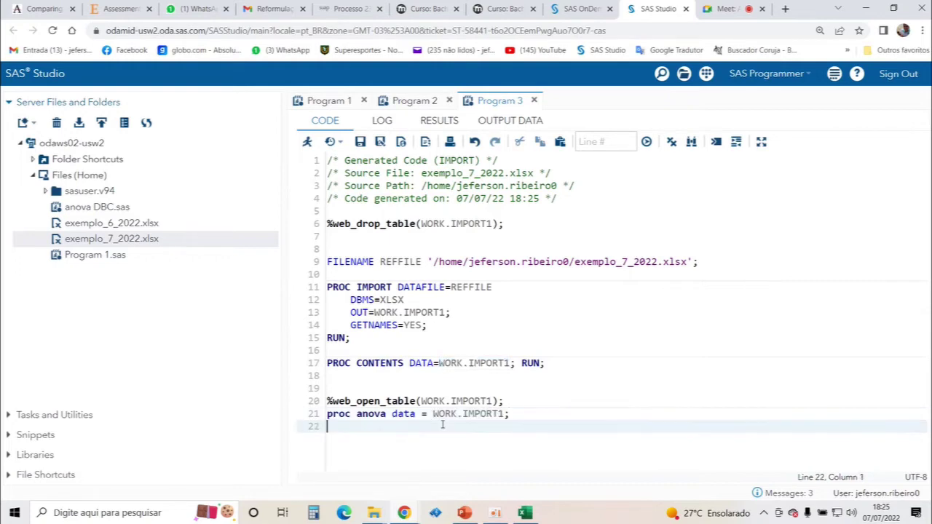
Step: Add a class statement for tratamento and the model statement CA = tratamento to the ANOVA procedure
text(class)
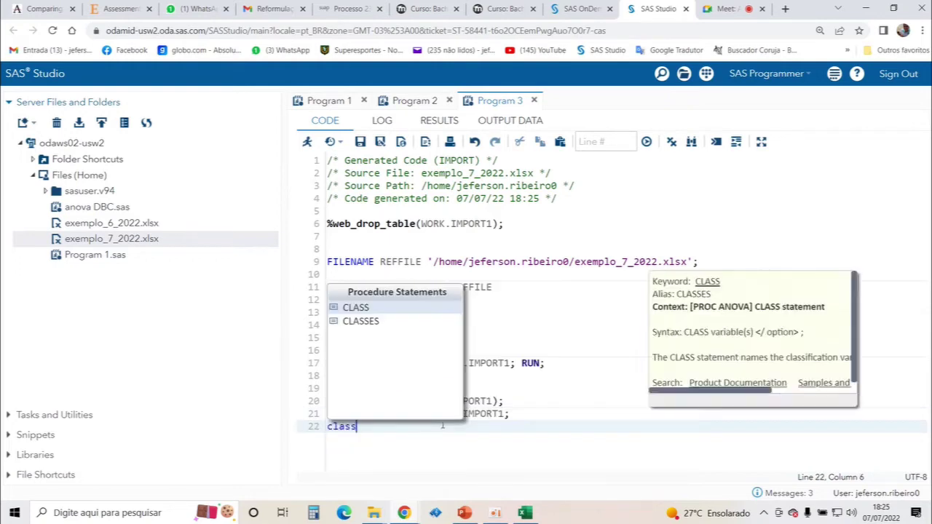
text( tratamento;)
key(Return)
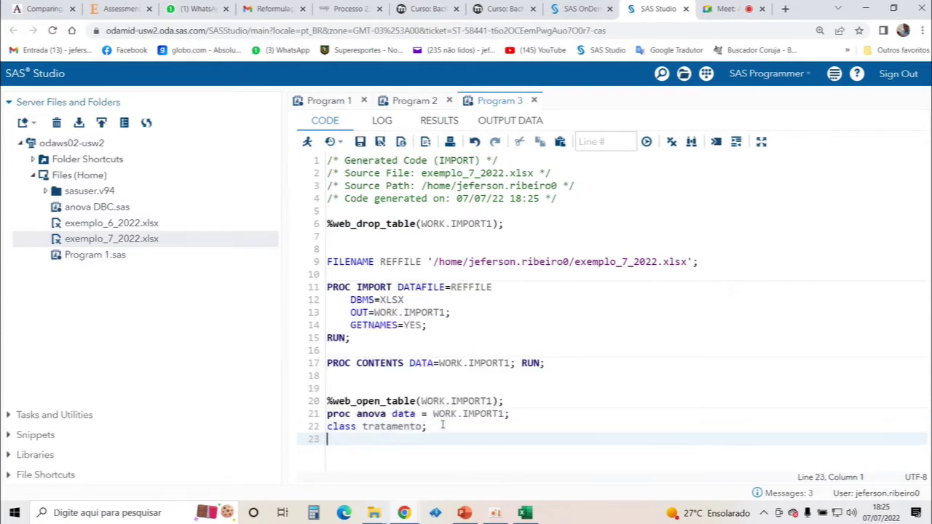
text(moel )
text(del )
text(CA = )
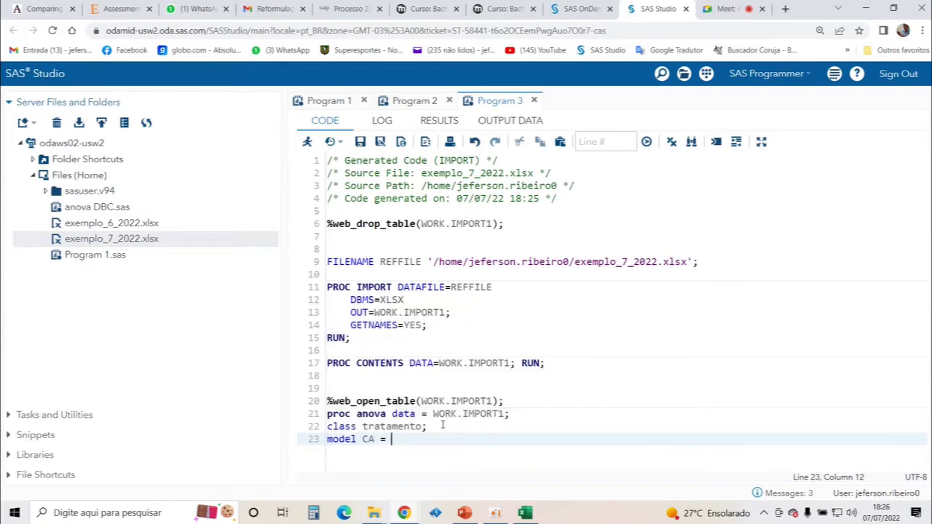
text(tratamento;)
key(Return)
Step: Close the ANOVA procedure with run and quit statements and run the program
text(run;)
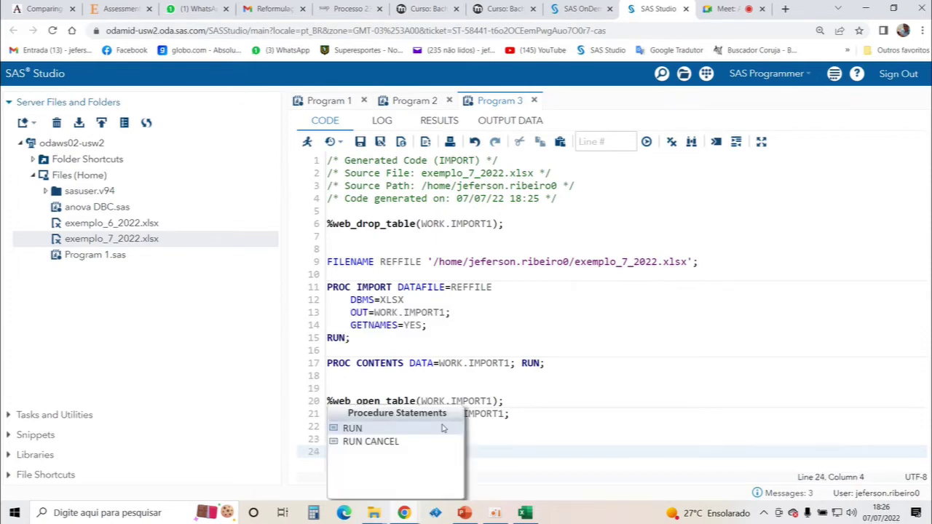
key(Return)
text(quit;)
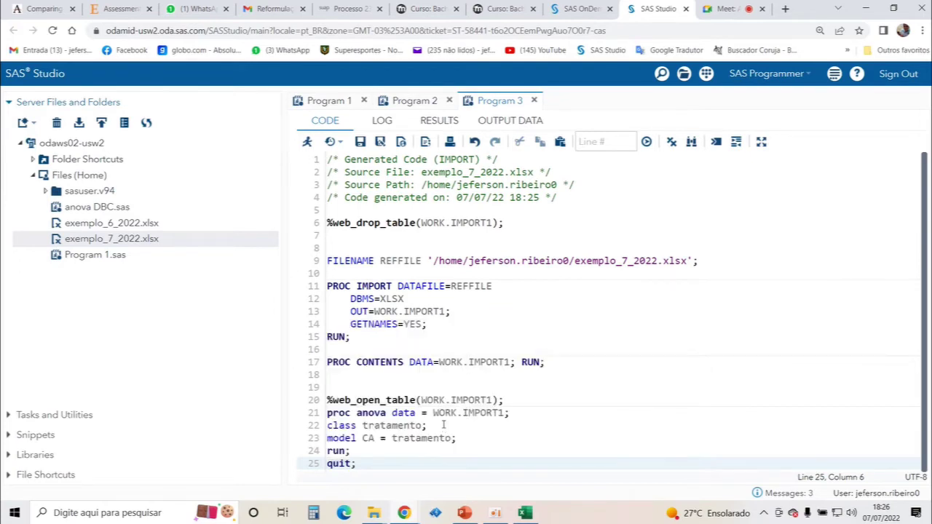
click(383, 451)
click(308, 142)
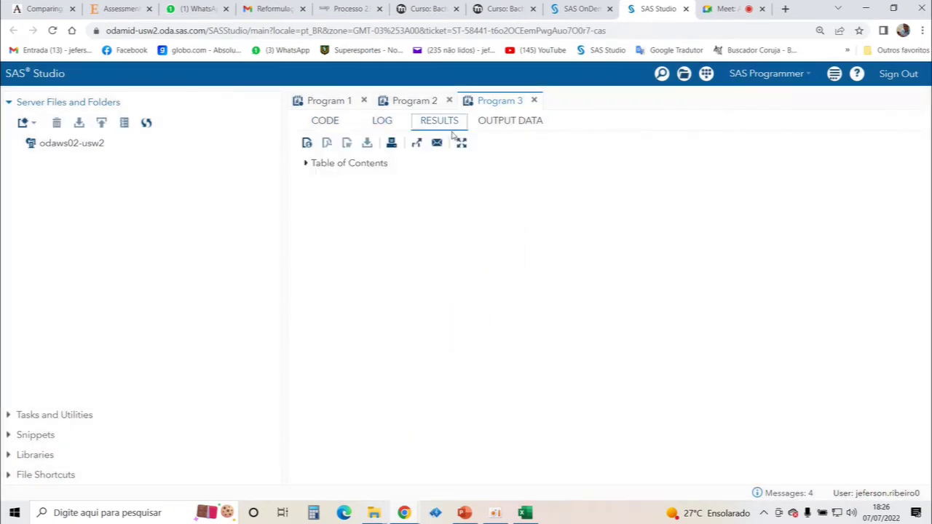
Step: Check the log for errors, then examine the ANOVA tables for CA in the results at a larger zoom
click(382, 121)
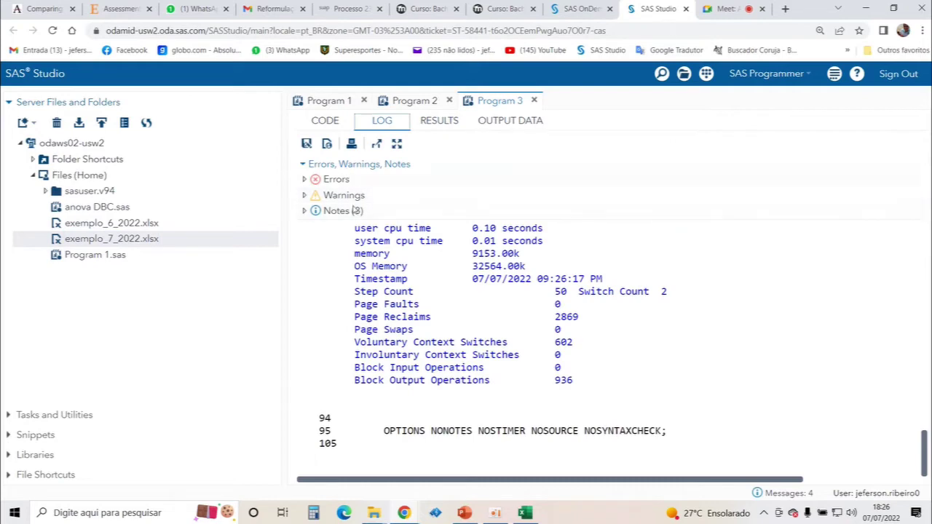
click(436, 125)
scroll(644, 291, down, 10)
scroll(641, 290, down, 3)
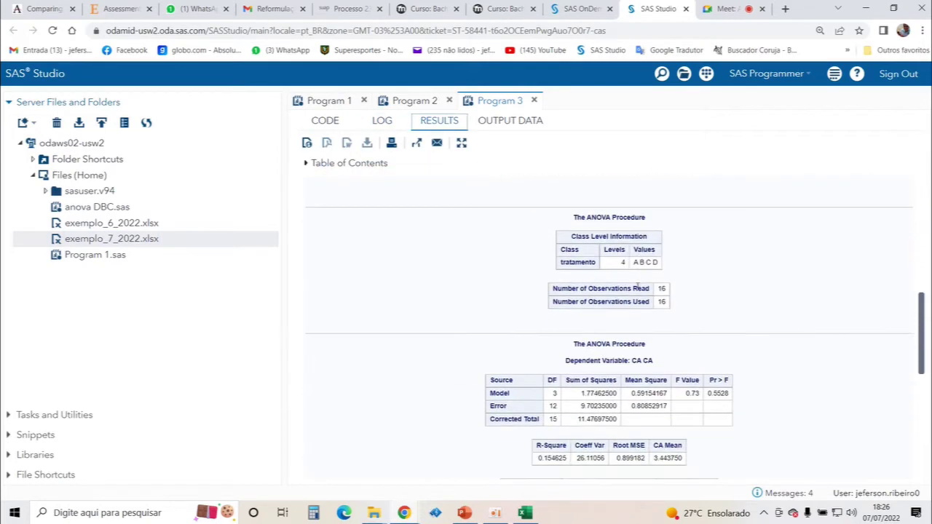
key(ctrl+plus)
scroll(637, 290, down, 3)
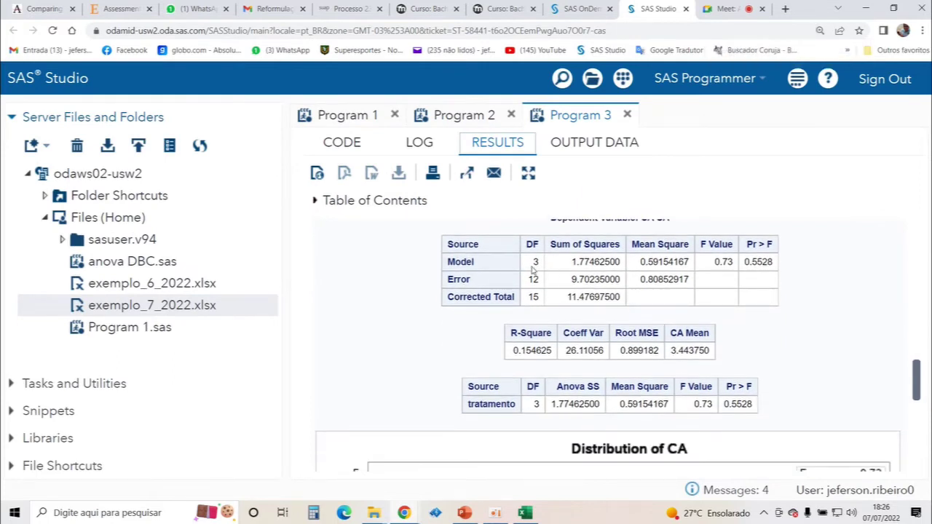
Step: Switch to the Aula prática 3 SAS presentation in PowerPoint and play it from slide 4 to the DQL exercise with rows and columns
click(529, 514)
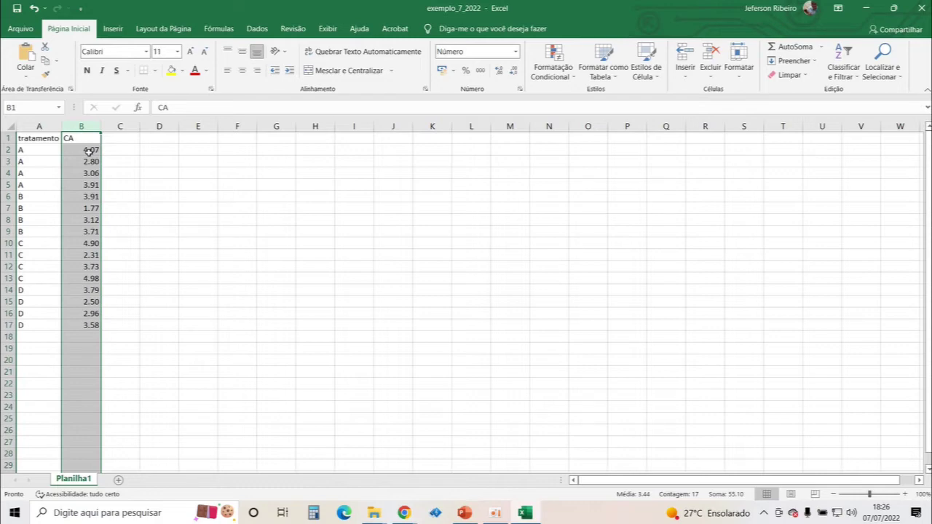
click(465, 512)
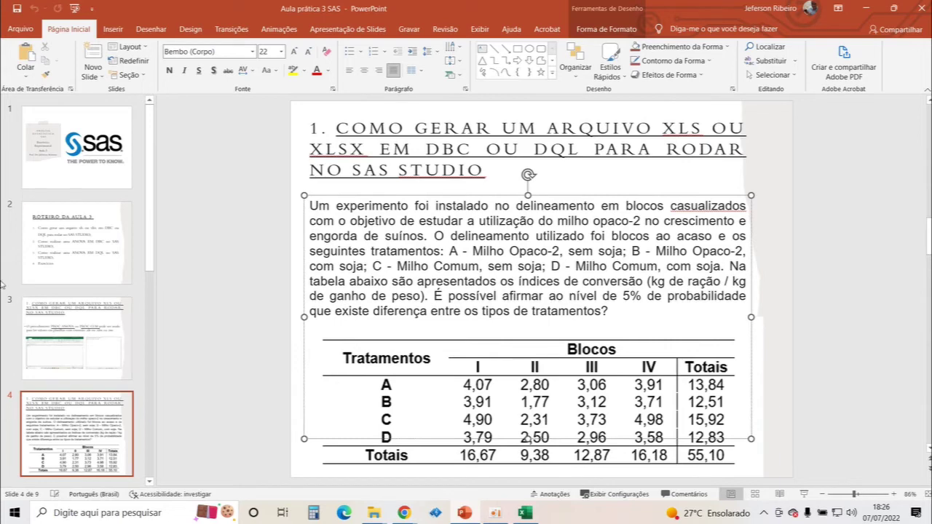
scroll(87, 335, down, 2)
click(102, 341)
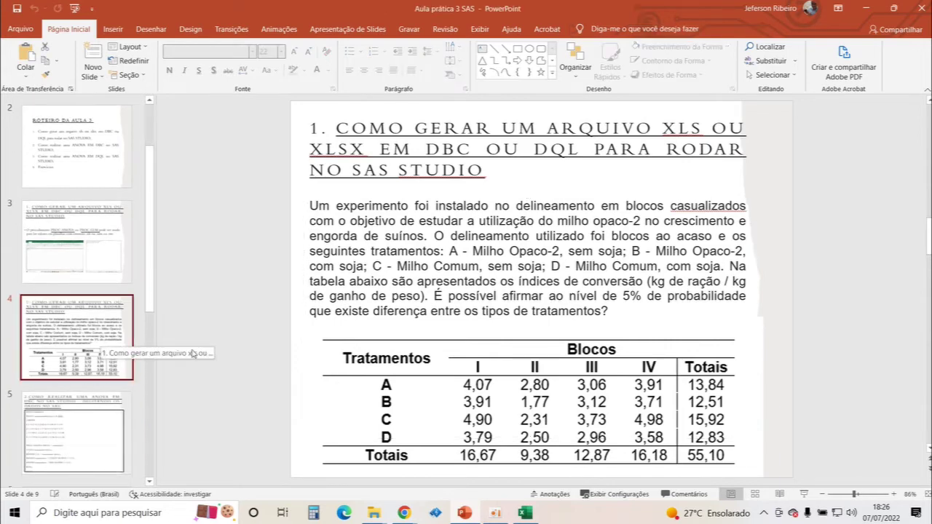
click(803, 495)
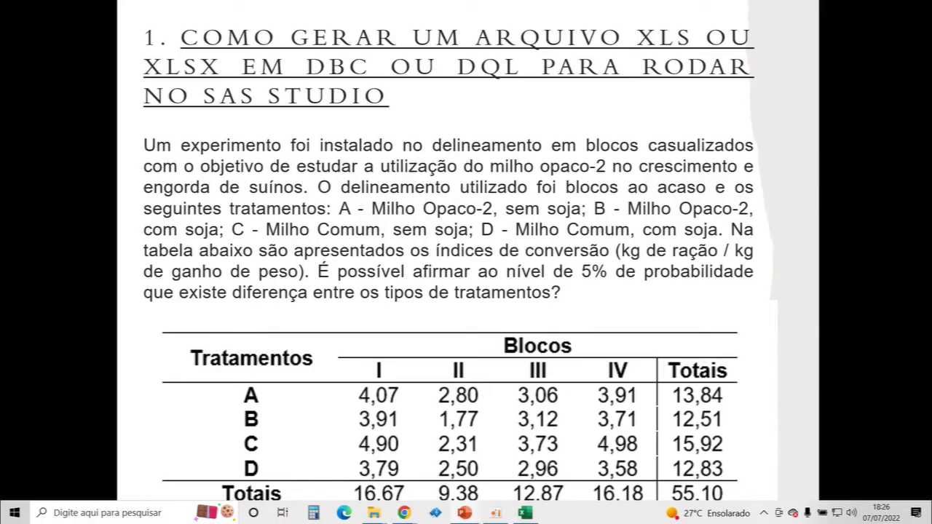
click(803, 495)
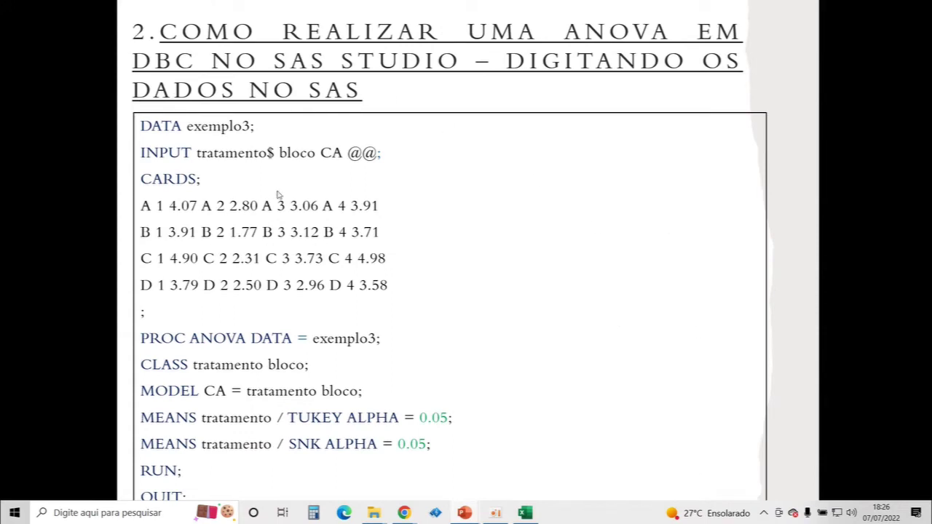
click(419, 169)
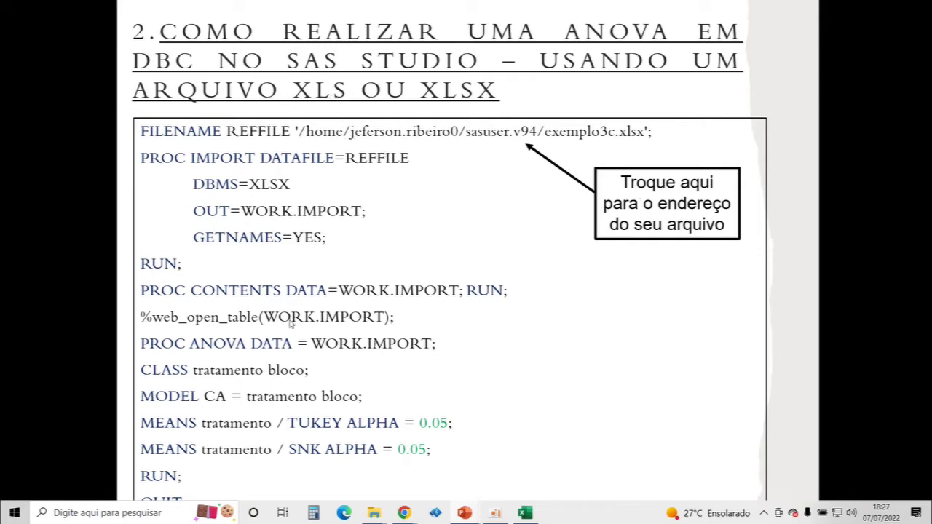
click(336, 333)
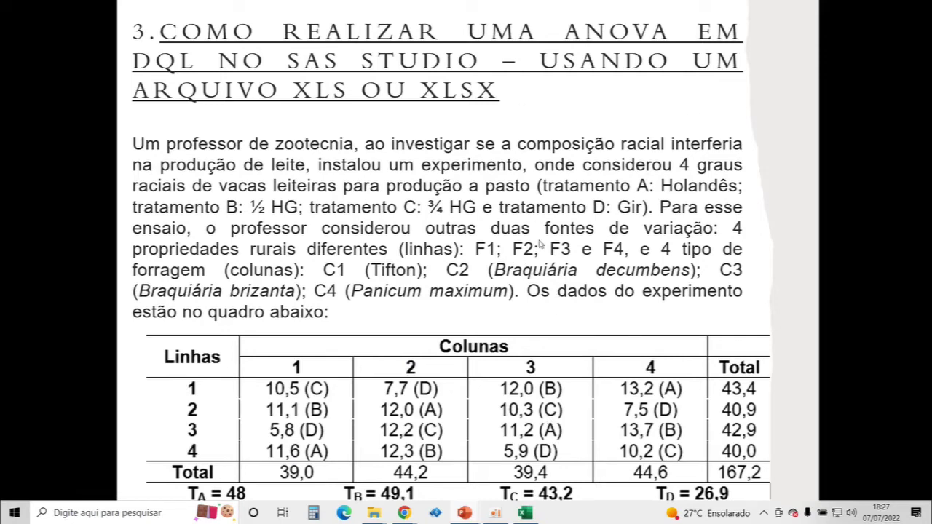
Step: Switch to Excel and create a blank workbook
mouse_move(527, 513)
click(526, 513)
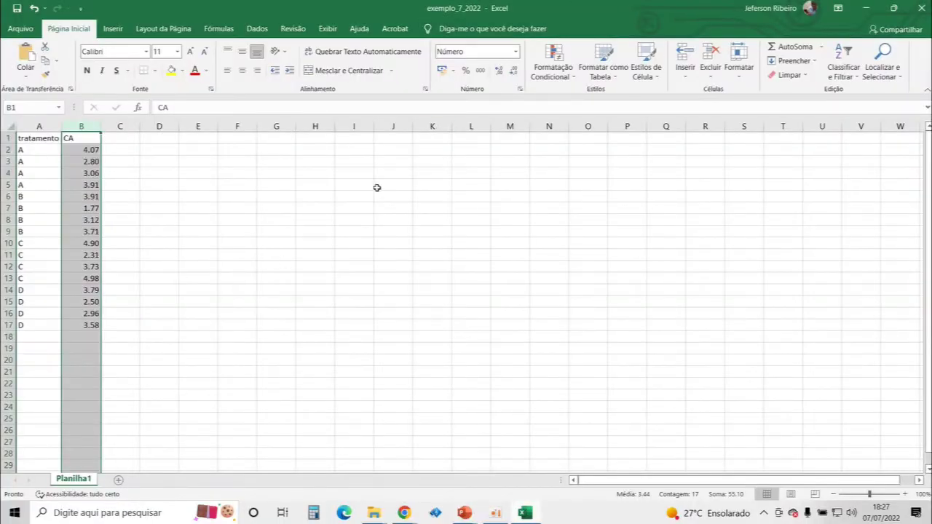
click(21, 28)
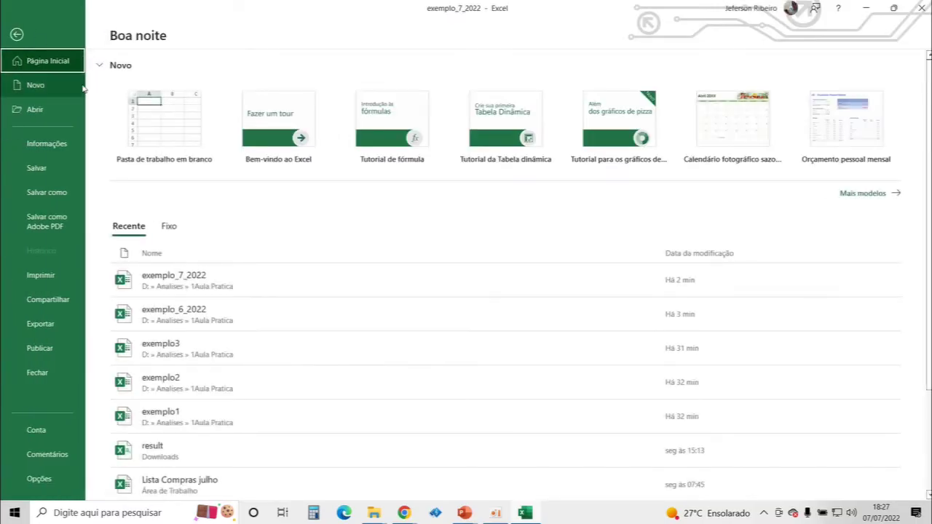
click(152, 119)
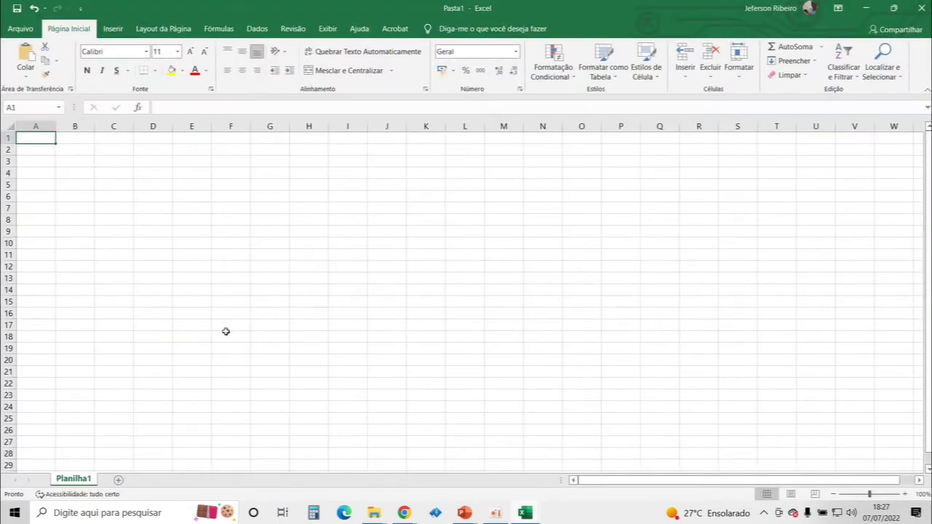
Step: Arrange the blank workbook side by side with the PowerPoint presentation and display the DQL exercise on slide 7 at 60% zoom
drag(345, 22, 931, 277)
mouse_move(464, 513)
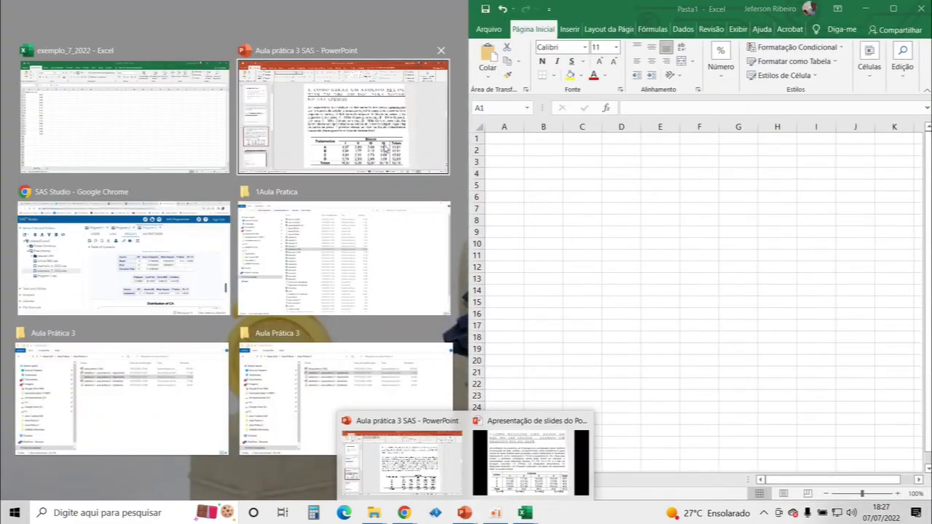
click(404, 466)
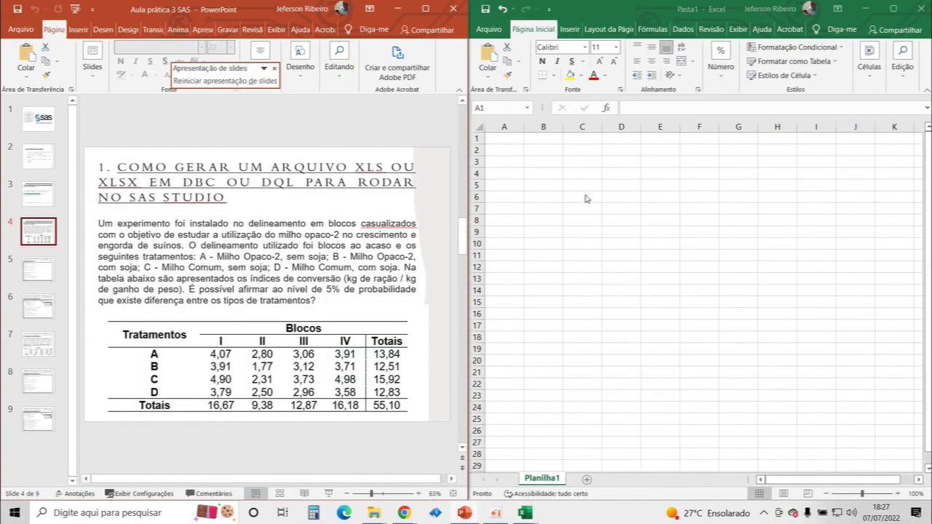
click(419, 494)
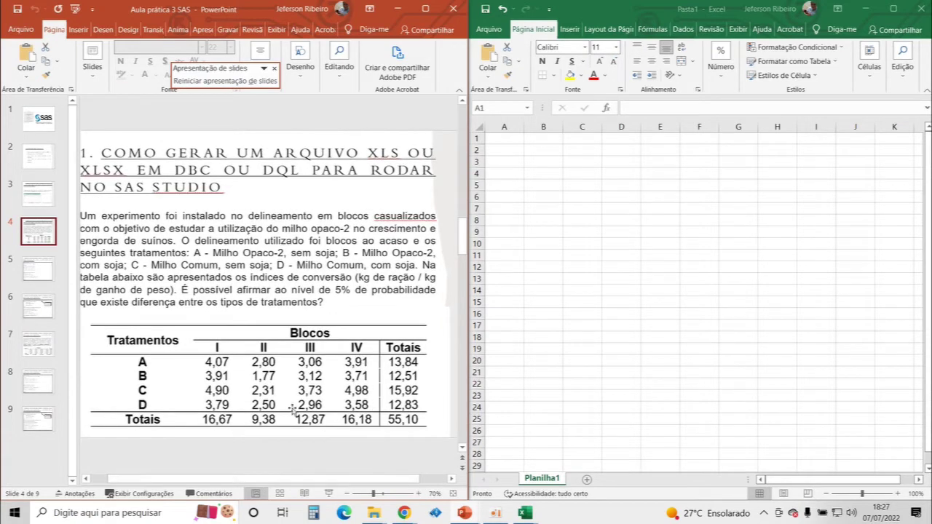
scroll(284, 315, down, 9)
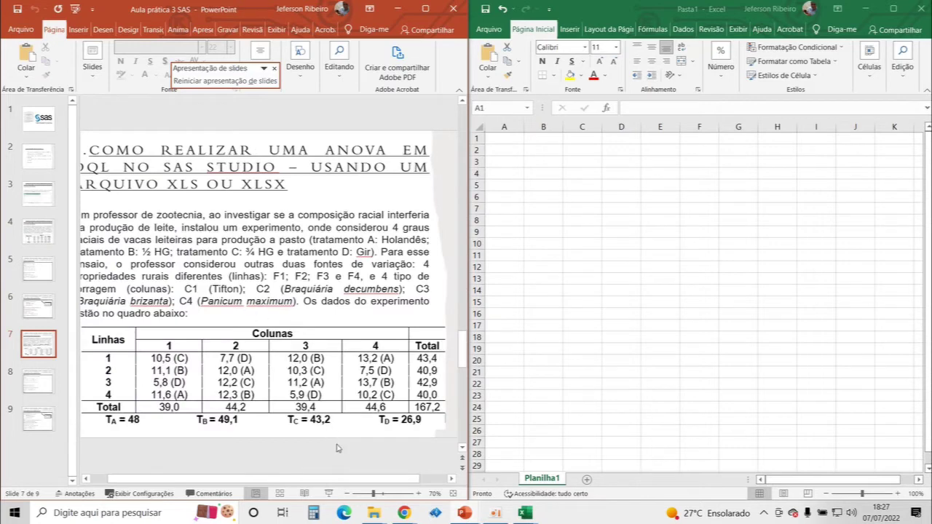
click(347, 494)
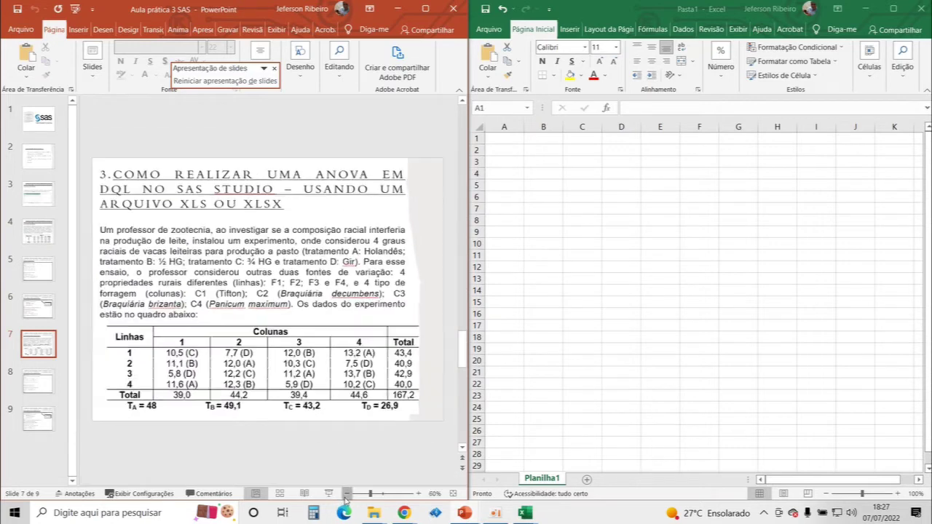
Step: Enter the column headers tratamento, fazenda, forrageira and producao in cells A1 to D1 of the blank workbook
click(502, 134)
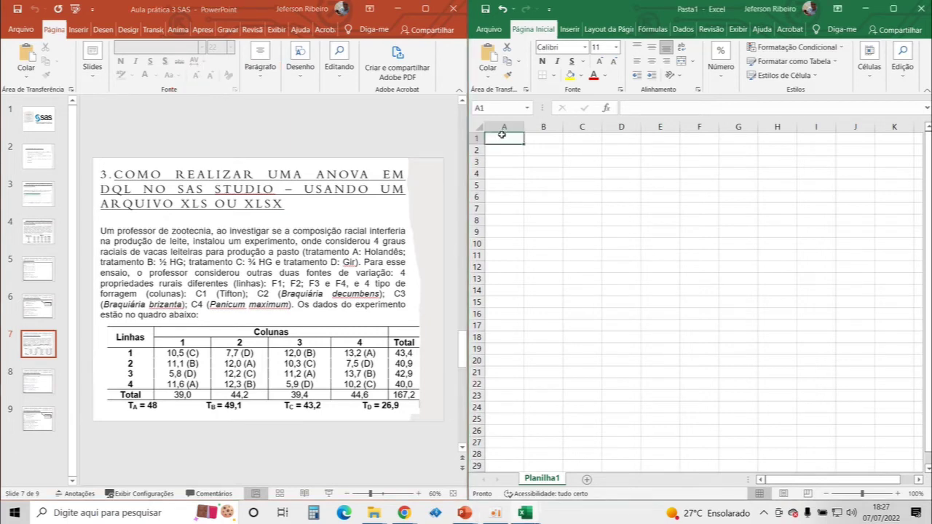
text(tratamento)
key(Tab)
text(li)
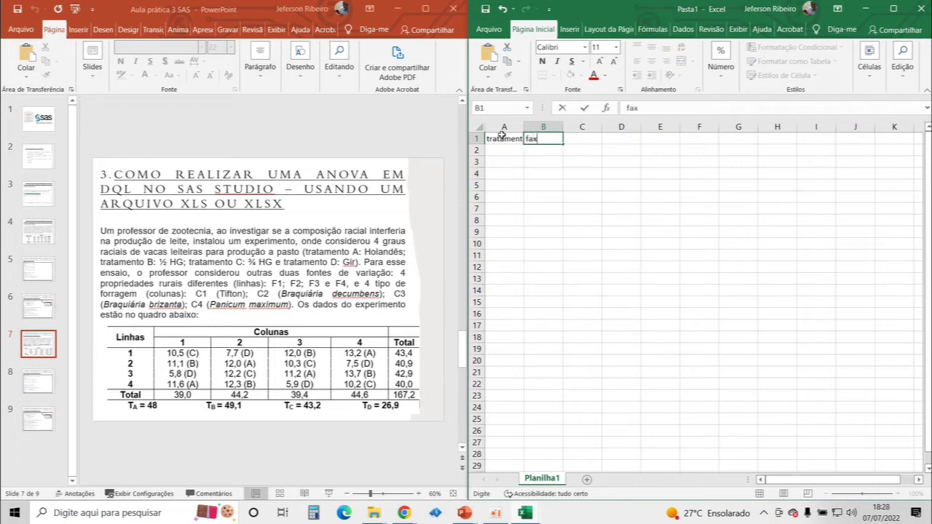
key(BackSpace)
key(BackSpace)
key(BackSpace)
text(zenda)
key(Tab)
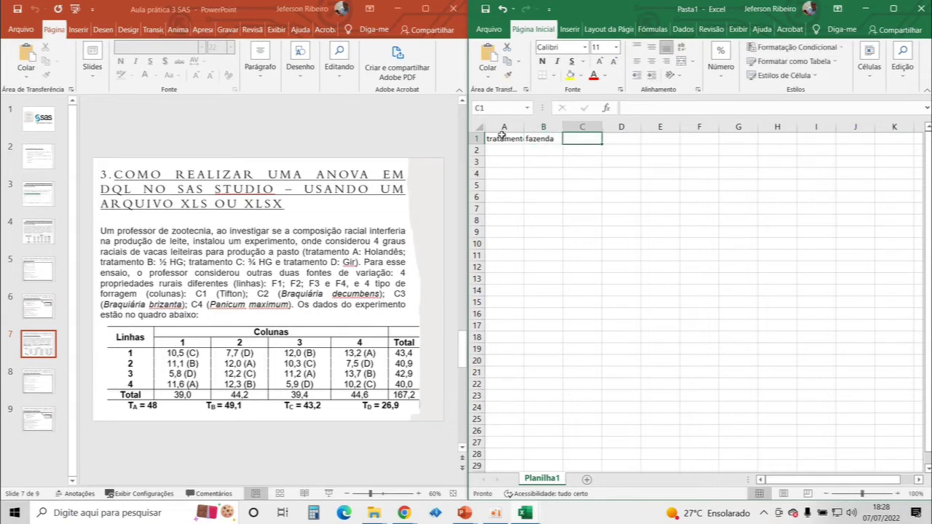
text(forrageira)
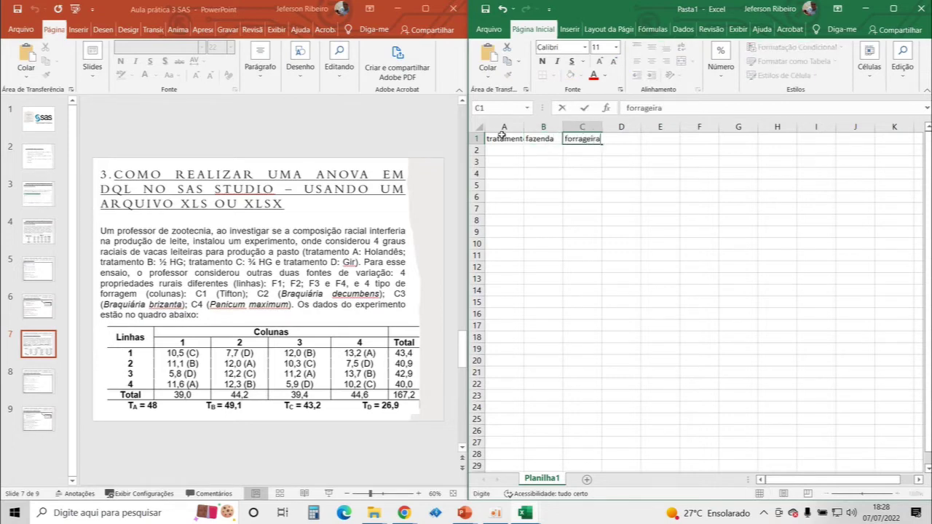
key(Tab)
text(produ)
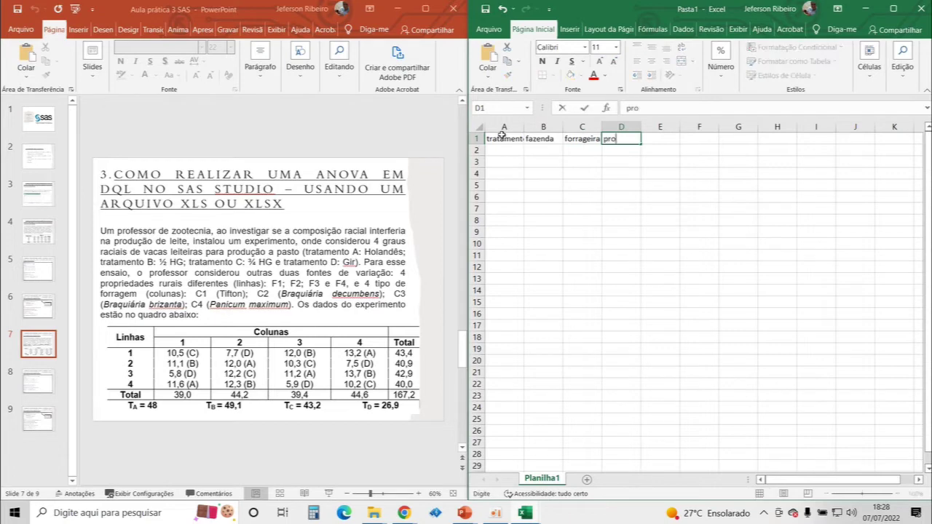
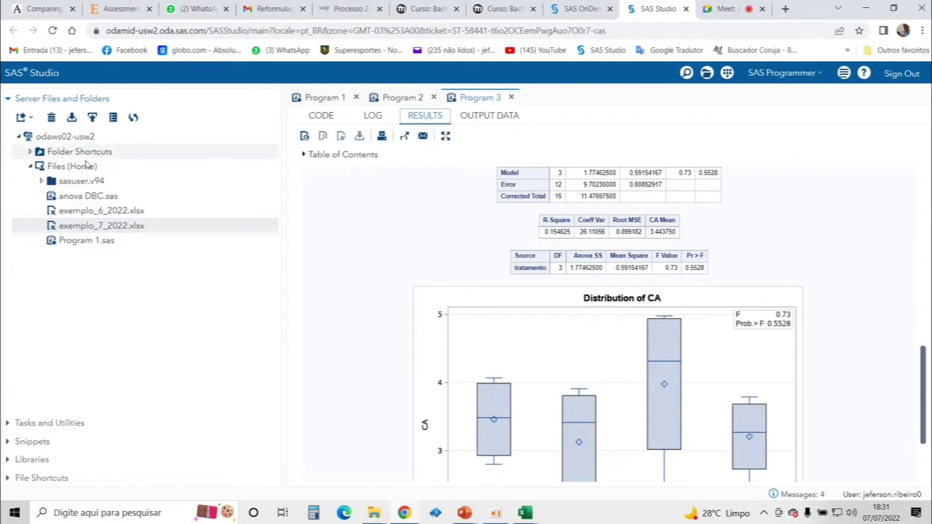
Step: In SAS Studio, upload exemplo_8_2022.xlsx from the 1Aula Pratica folder to the home directory
click(92, 118)
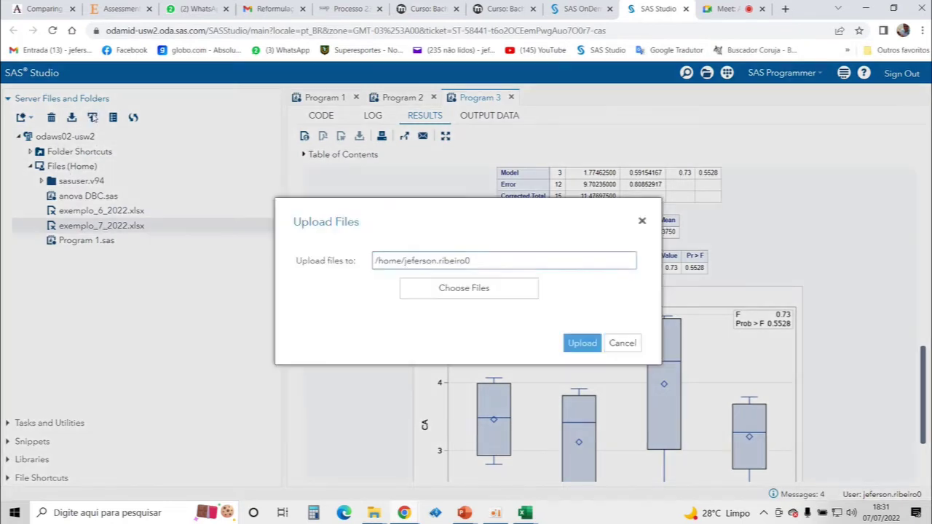
click(476, 294)
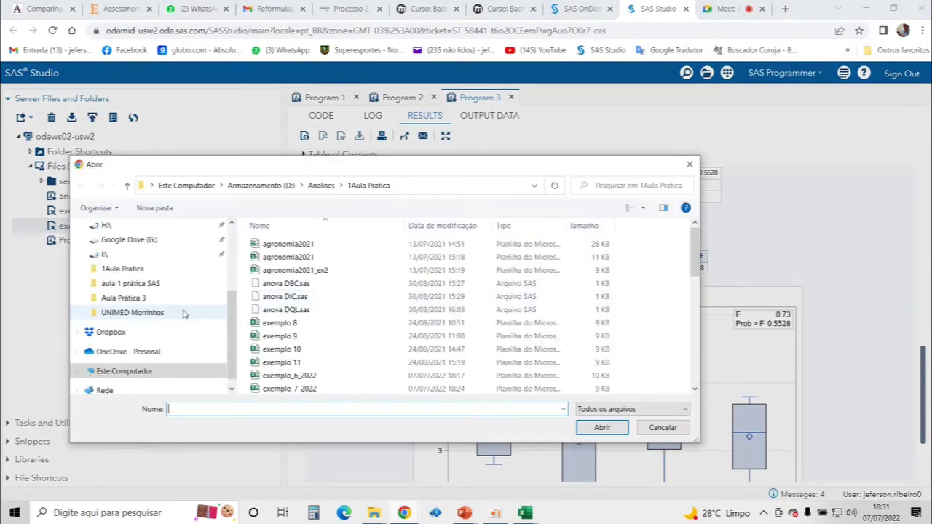
scroll(295, 367, down, 1)
double_click(284, 375)
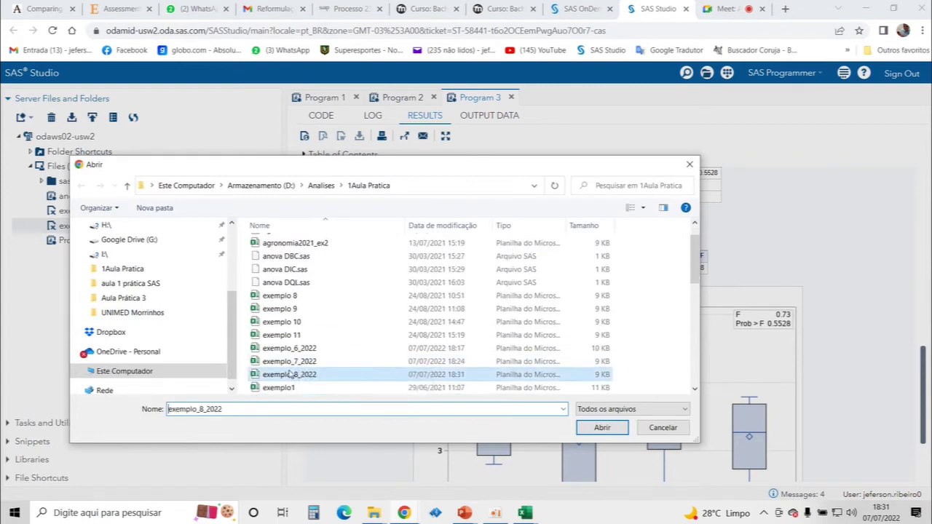
click(581, 414)
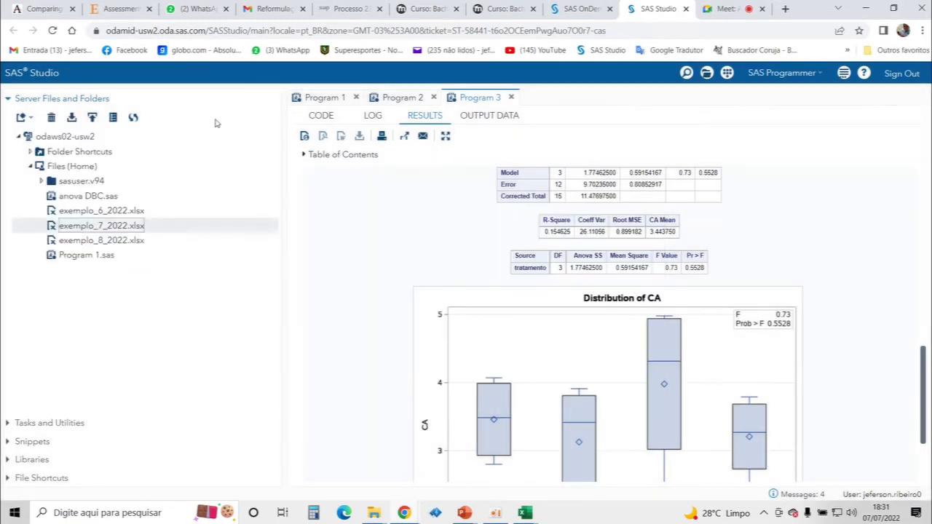
Step: Open exemplo_8_2022.xlsx for import, turn its generated code into an editable program, and close the import task without saving
double_click(102, 244)
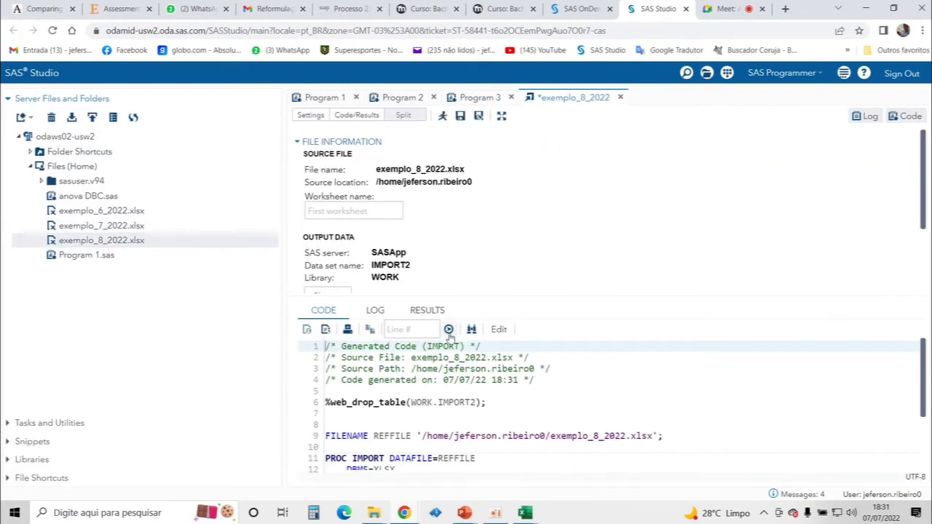
click(499, 329)
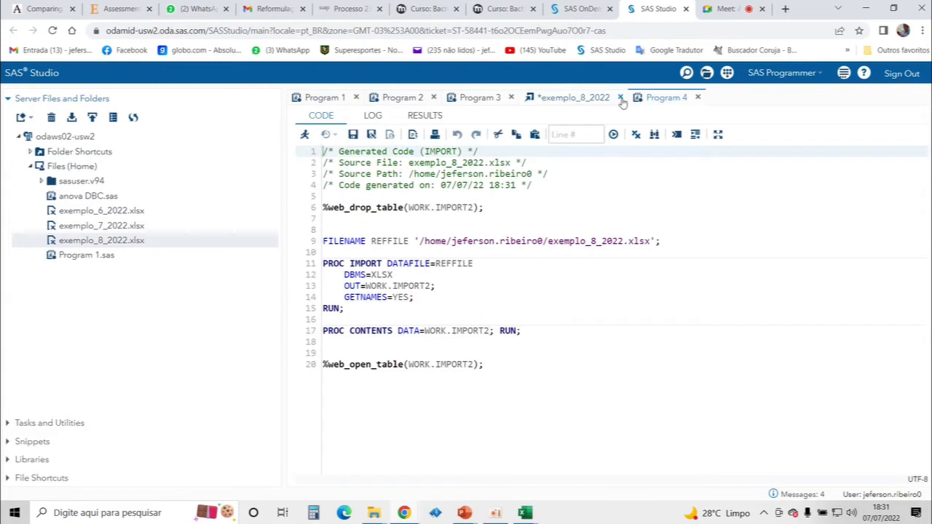
click(620, 97)
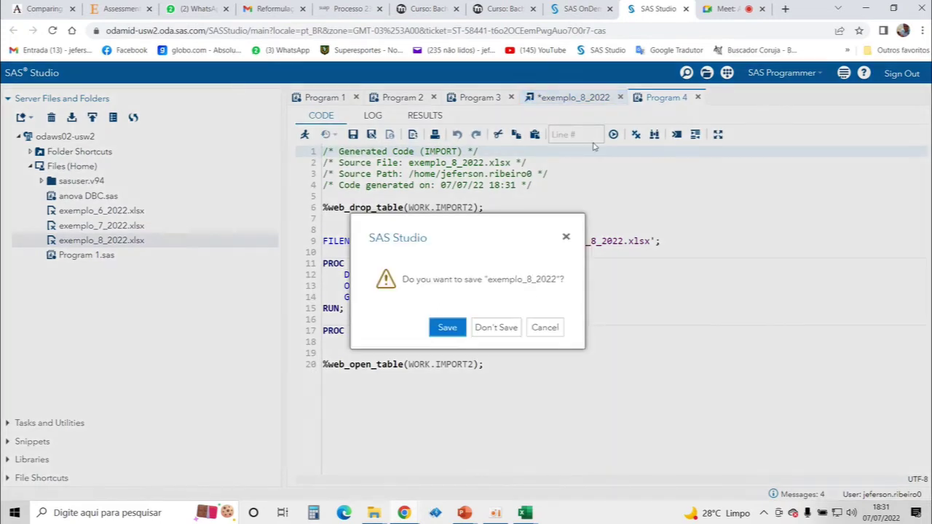
click(496, 328)
Step: Add the statement PROC ANOVA DATA = WORK.IMPORT2; below the %web_open_table line of the import program
click(498, 362)
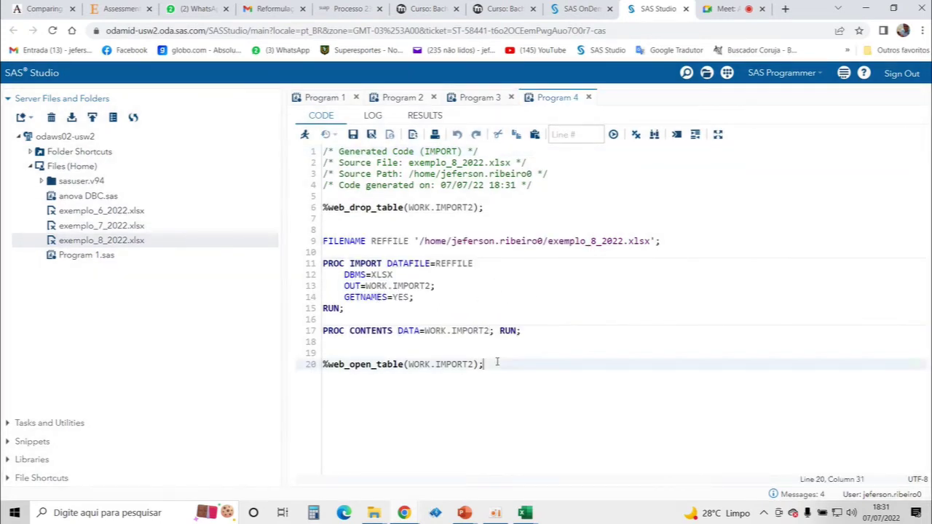
key(Return)
text(RRP)
key(BackSpace)
key(BackSpace)
key(BackSpace)
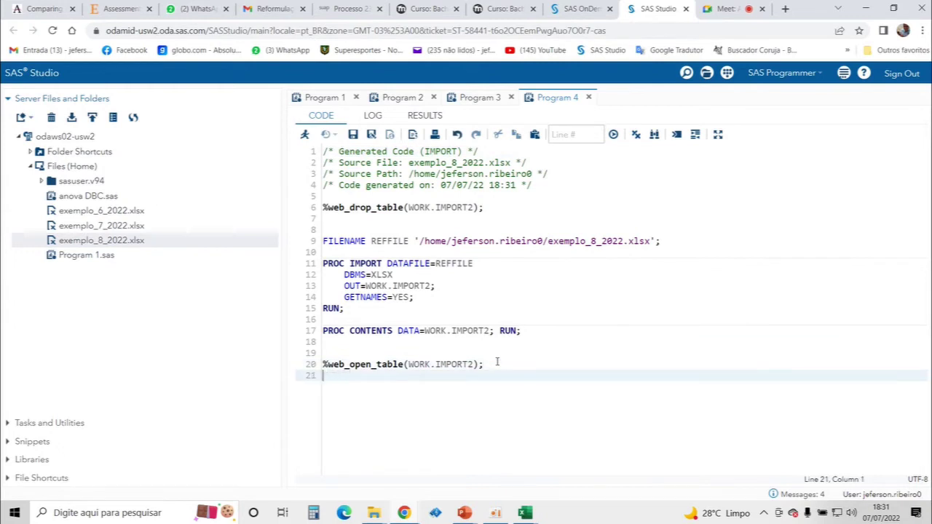
key(Return)
text(PROC )
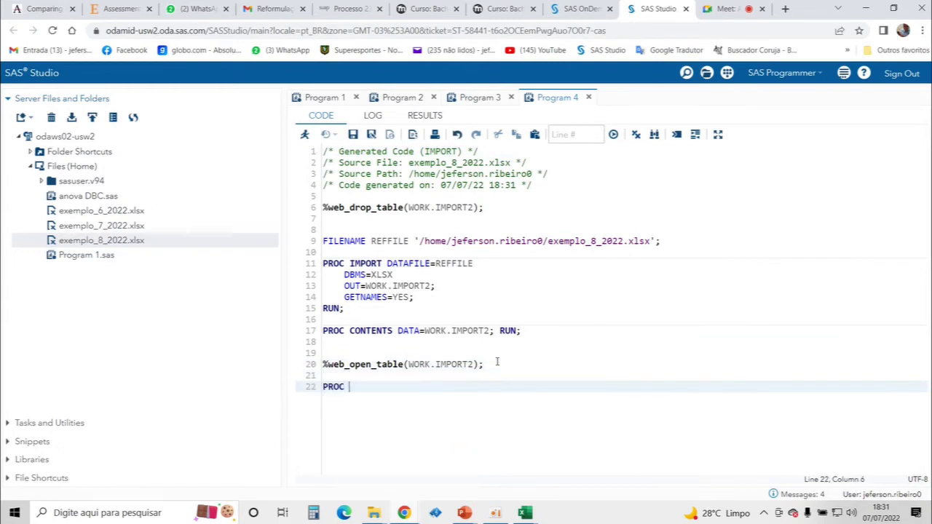
text(ANOVA DATA -)
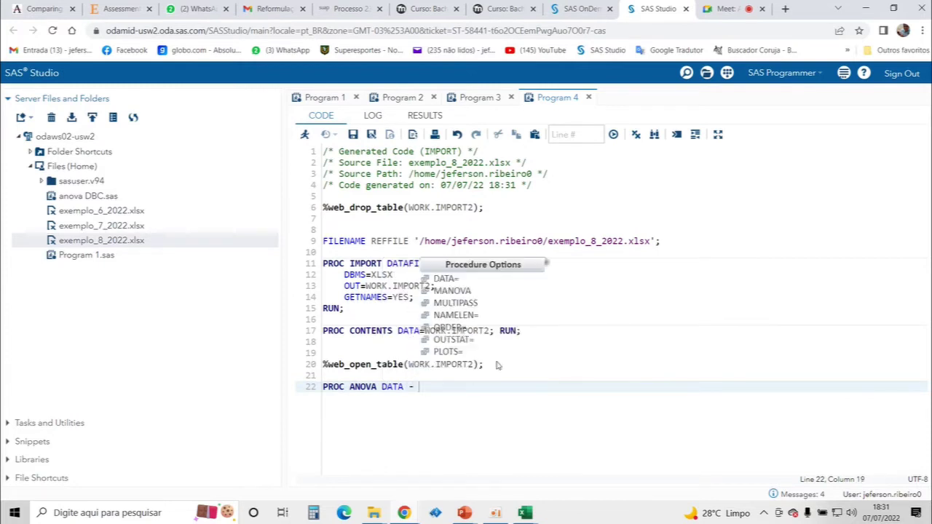
key(Escape)
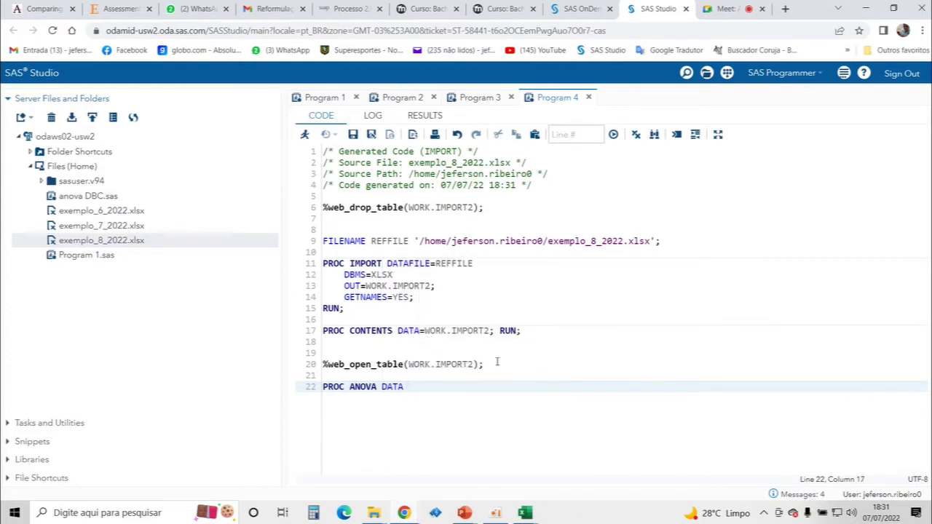
text(=)
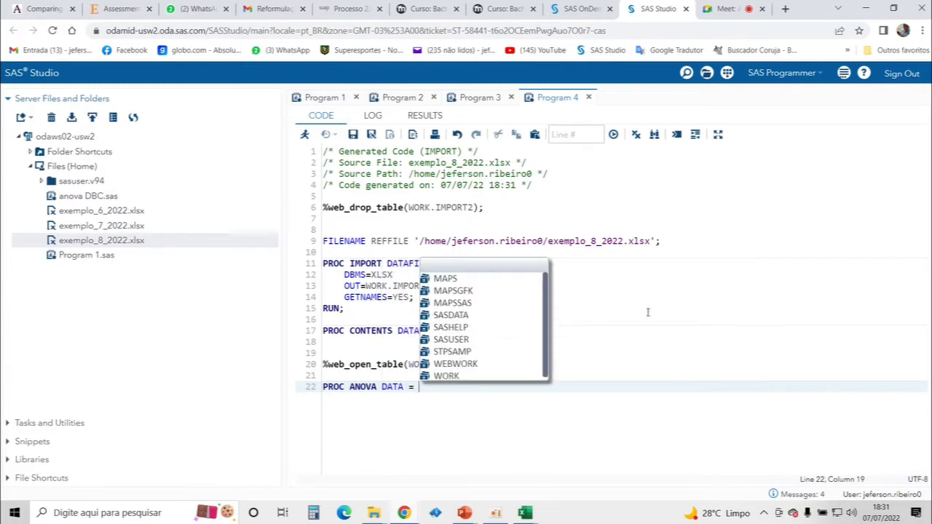
click(592, 313)
drag(474, 364, 417, 362)
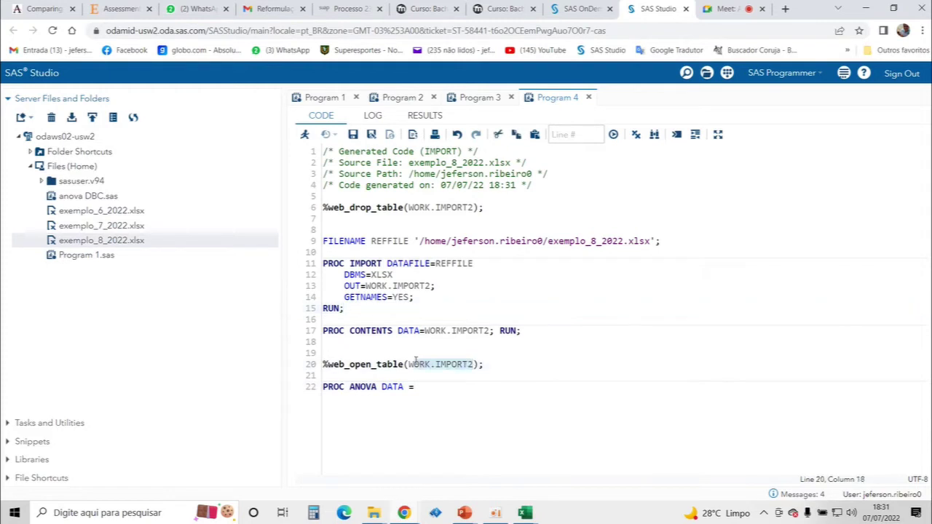
click(445, 388)
text(WORK.IMPORT2)
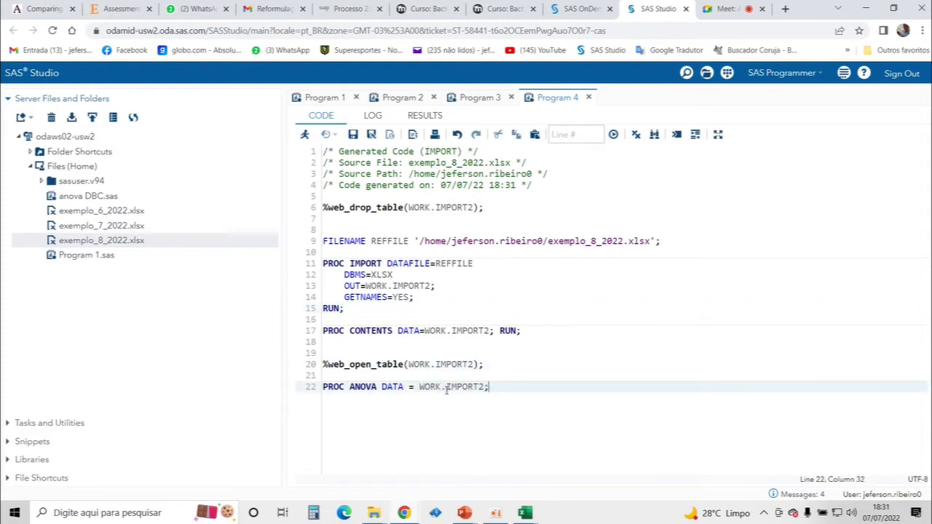
key(Return)
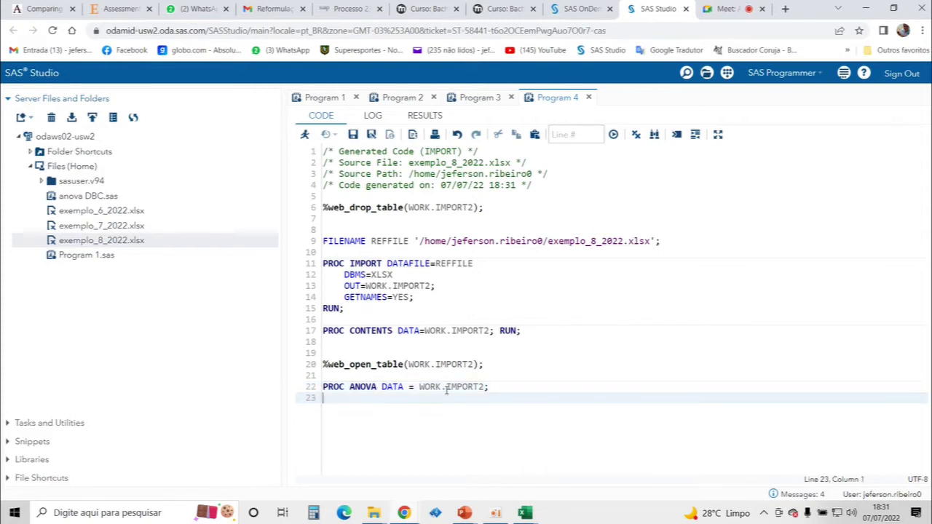
Step: Add the statement CLASS TRATAMENTO FAZENDA FORRAGEIRA; below the PROC ANOVA line
text(CALSS)
key(BackSpace)
key(BackSpace)
key(BackSpace)
key(BackSpace)
text(LASS )
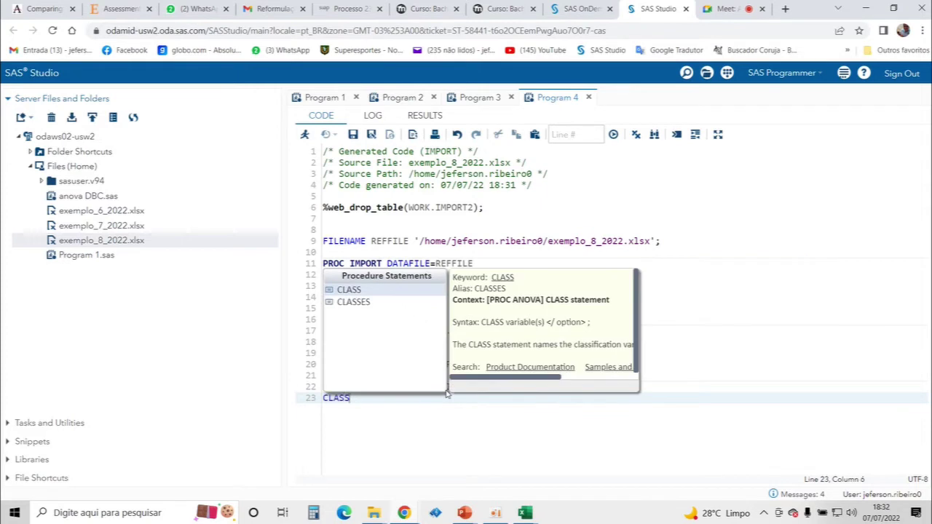
text(TRATAM)
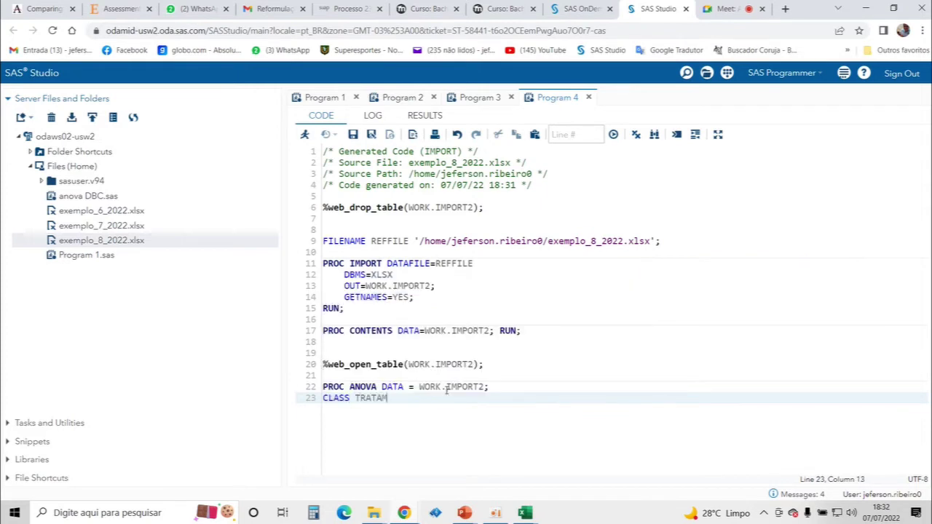
text(ENTO FAZENAD)
text(nda)
text(FORRAG)
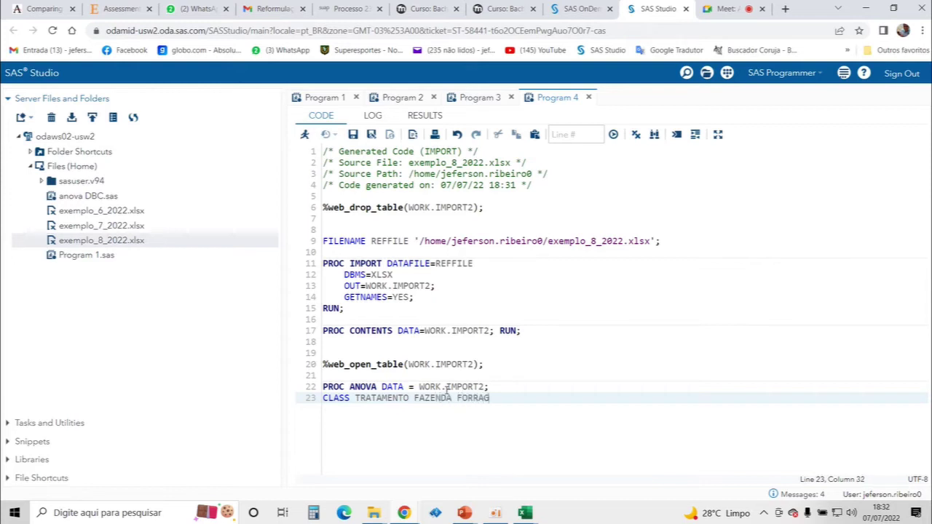
text(EIRA;)
key(Return)
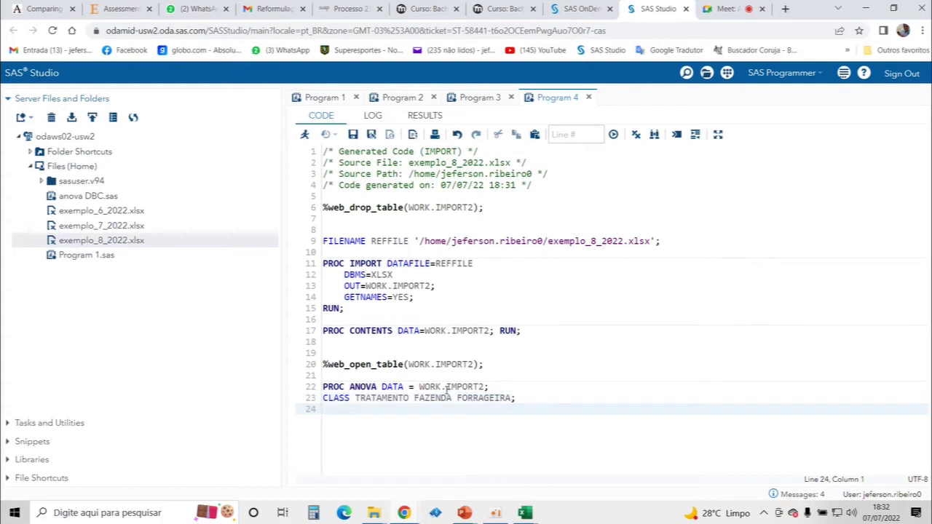
Step: Begin the MODEL statement below the CLASS line with the partial response variable name PRODU
text(MODEL)
click(446, 389)
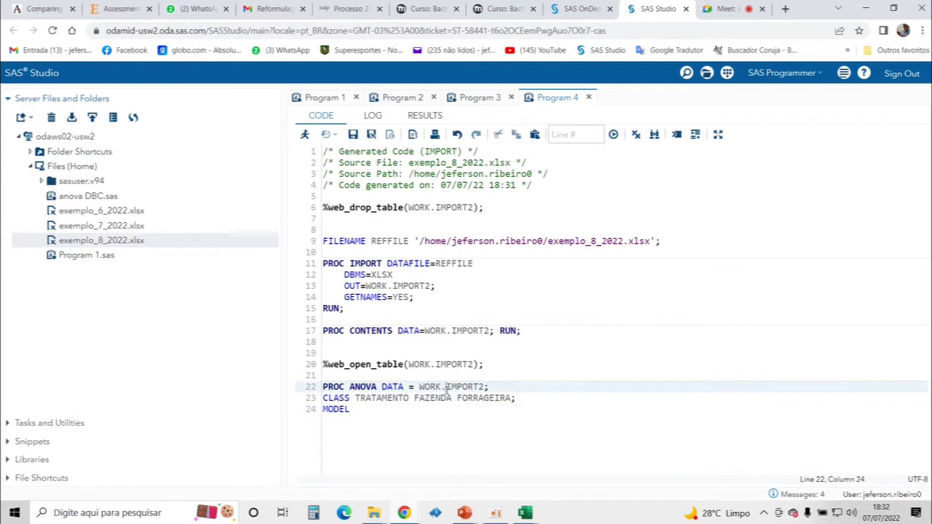
click(394, 410)
text(PRODU)
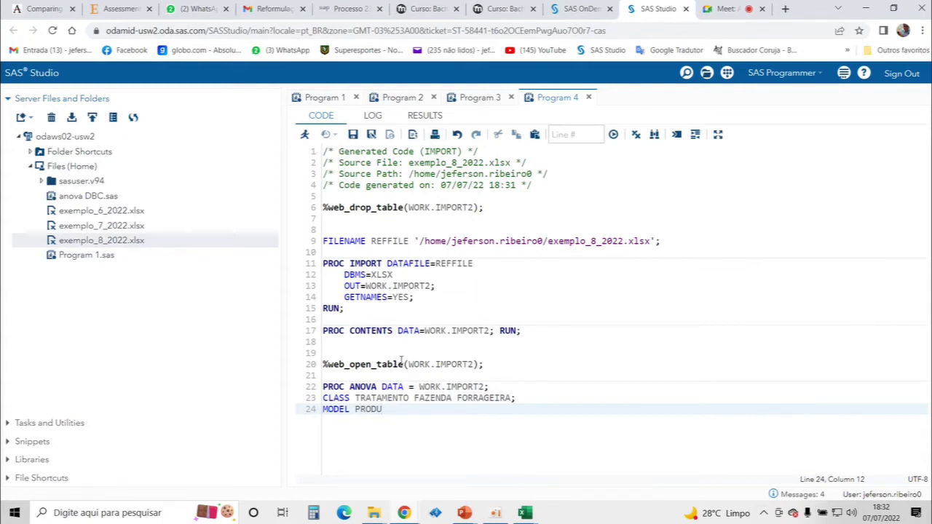
Step: Run only the import code through the %web_open_table line and view the WORK.IMPORT2 output table to check its column names
drag(526, 330, 294, 147)
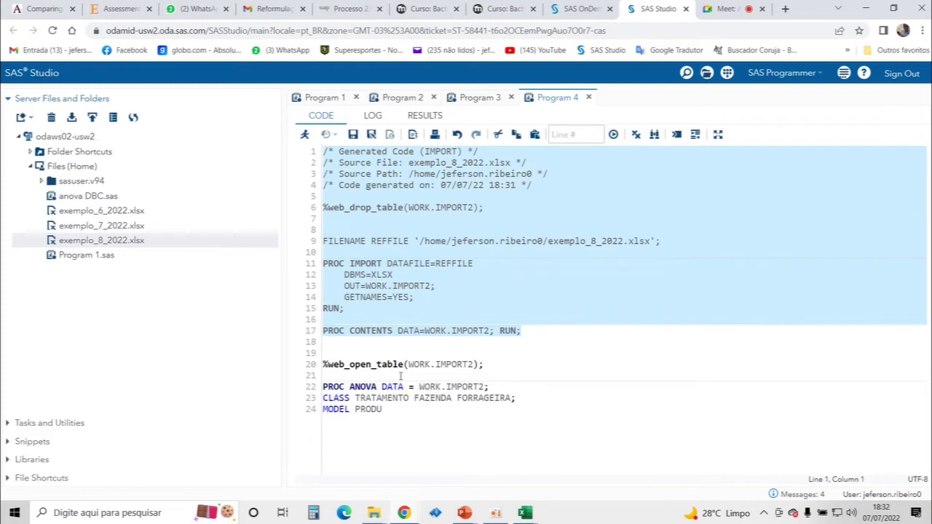
drag(486, 365, 316, 144)
click(305, 134)
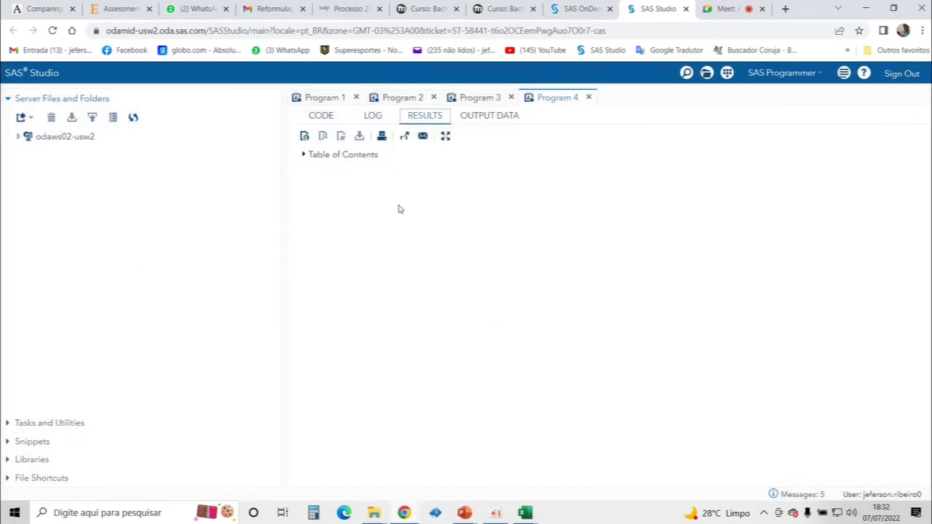
click(486, 117)
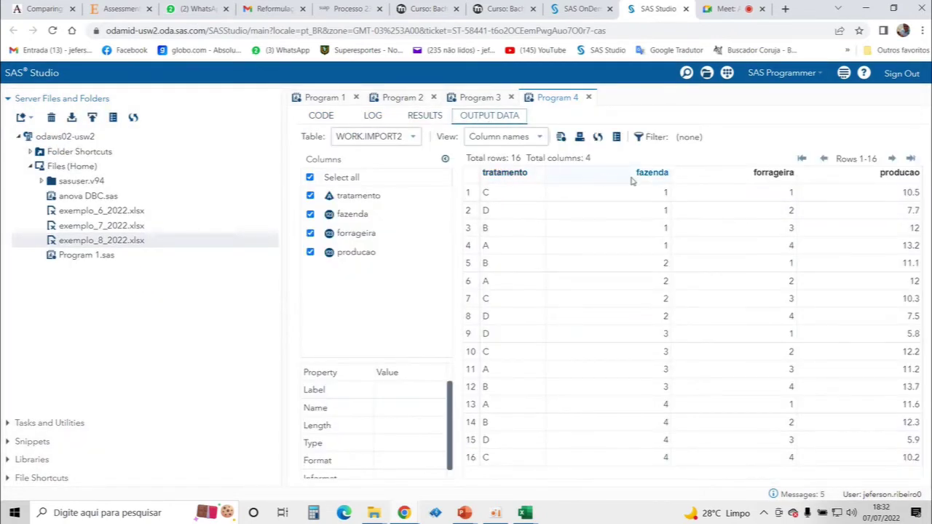
Step: Return to the code and complete the last statement as MODEL PRODUCAO = TRATAMENTO FAZENDA FORRAGEIRA;
click(321, 117)
shift+click(395, 413)
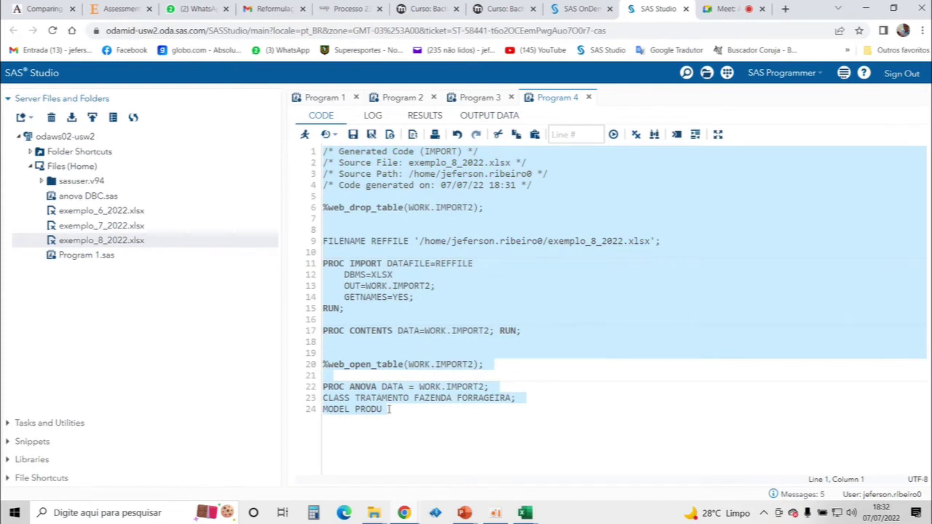
click(389, 409)
text(ÇÃO)
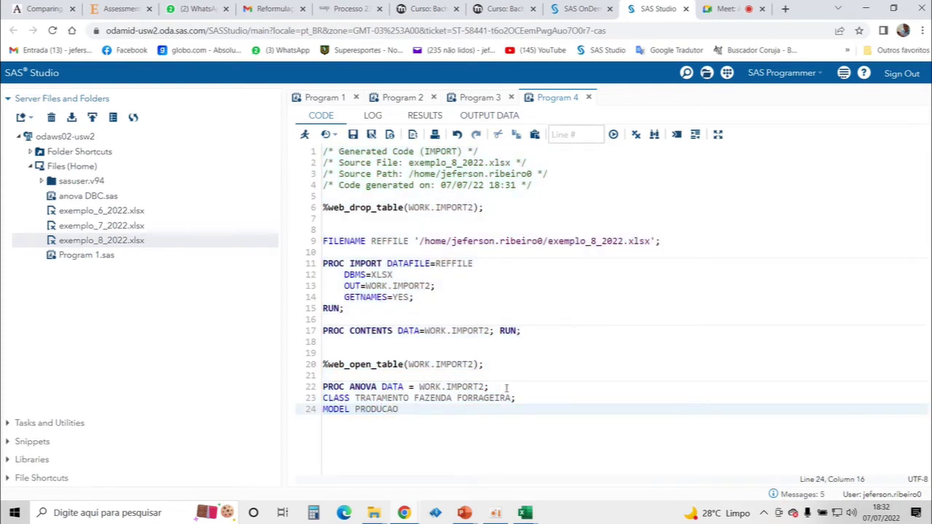
text( = TRATAMENTO FAZEN)
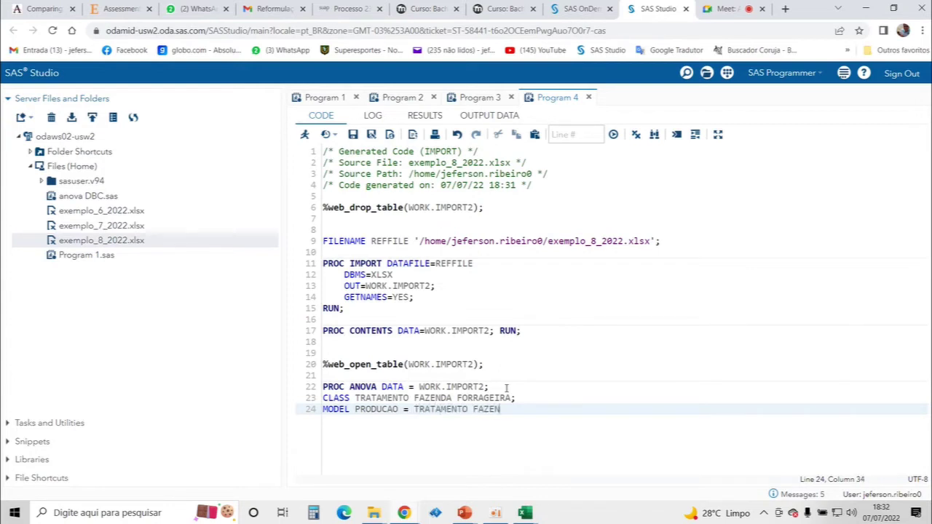
text(DA FORRAGEIRA;)
key(Return)
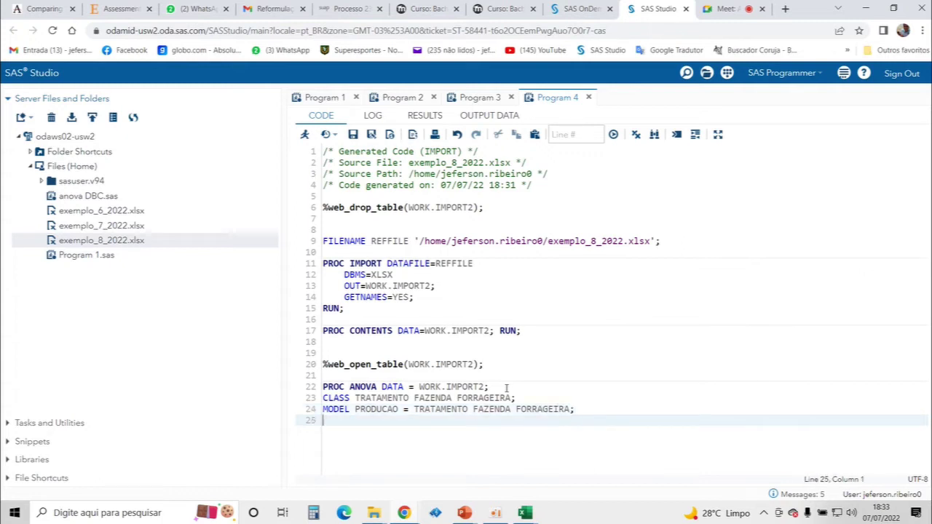
Step: Finish the PROC ANOVA block with RUN; and QUIT; lines and run the whole program
text(RUN)
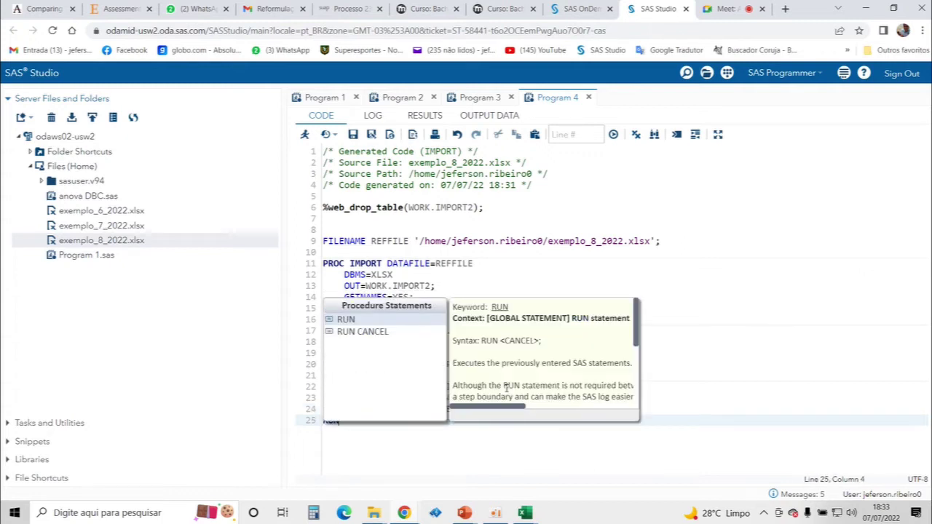
text(;)
key(Return)
text(QUIT;)
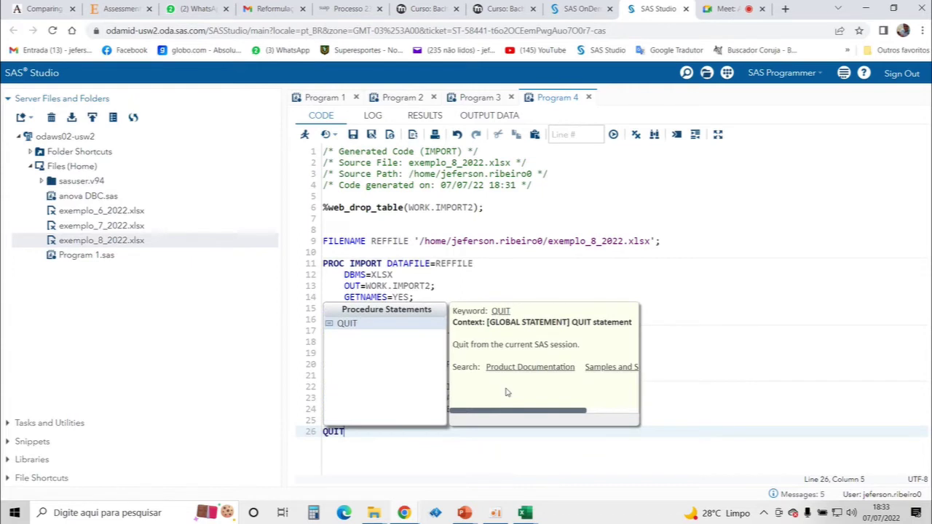
click(305, 137)
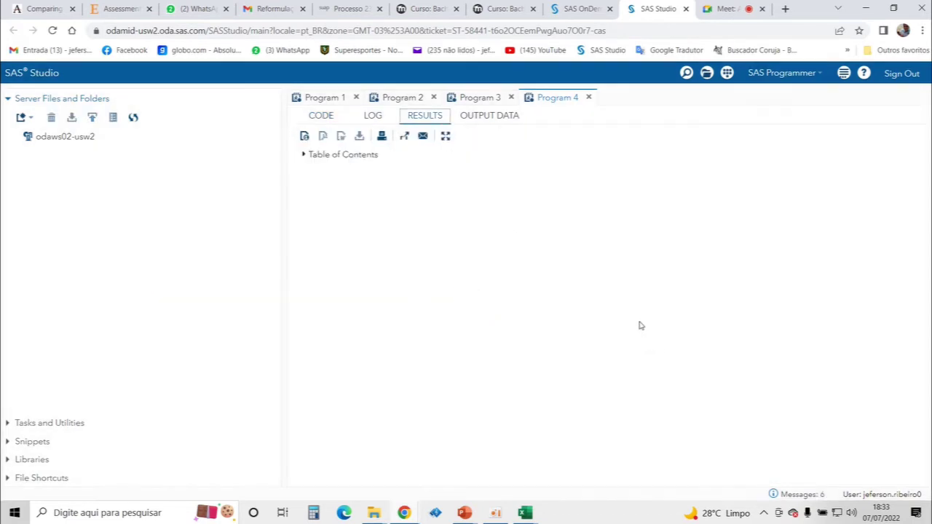
Step: Check the log, then examine the ANOVA tables for producao, the class levels and the variable list in the results
click(373, 116)
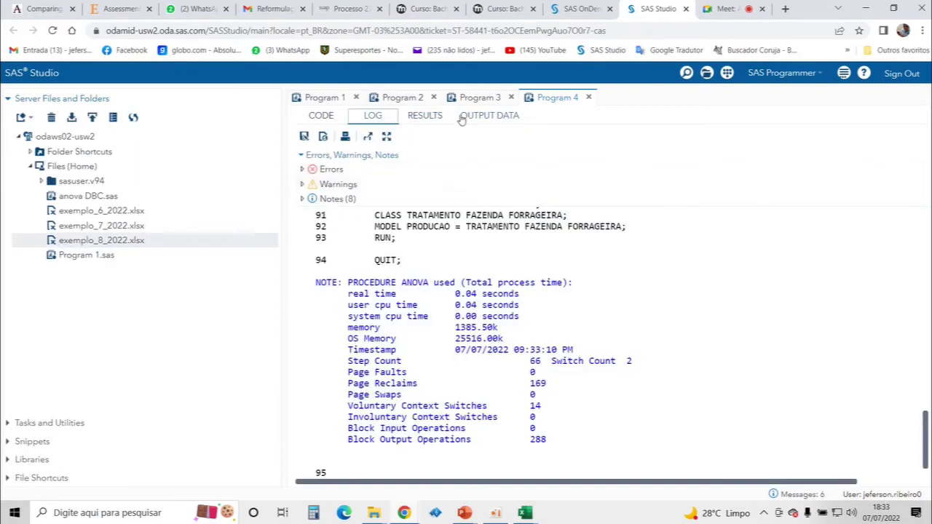
click(425, 115)
scroll(575, 275, down, 5)
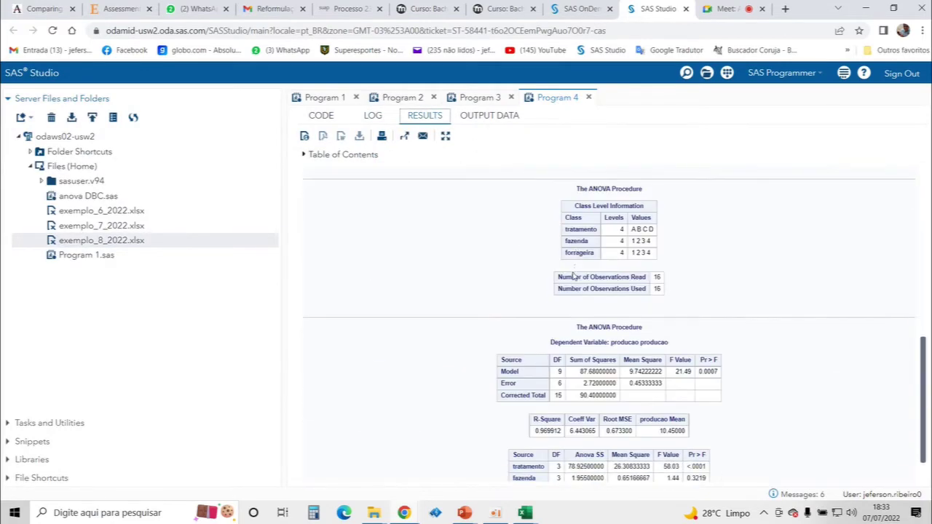
scroll(576, 276, up, 1)
scroll(576, 281, down, 2)
scroll(579, 284, up, 1)
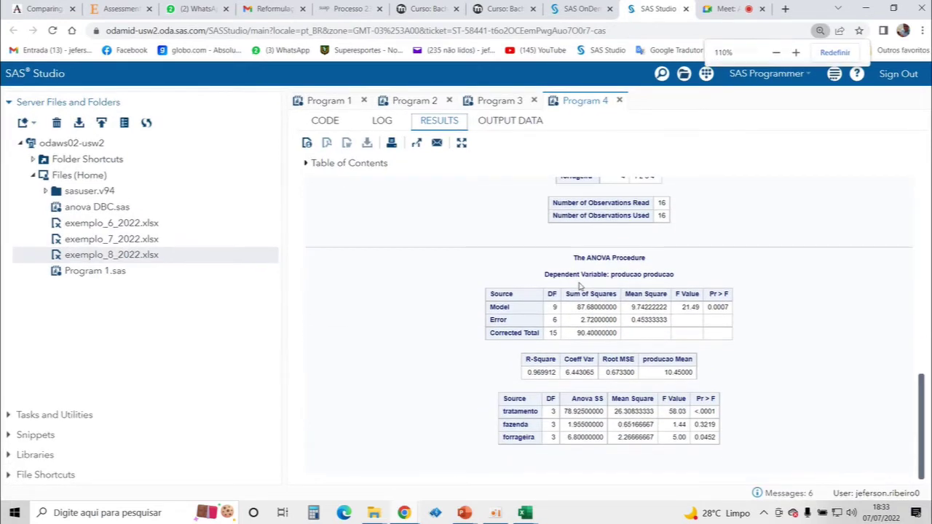
scroll(582, 288, down, 1)
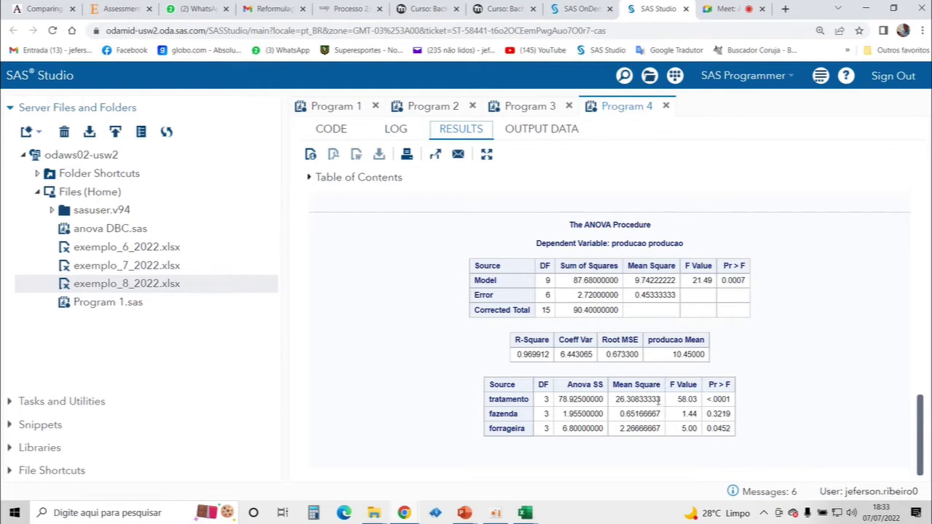
scroll(659, 400, up, 10)
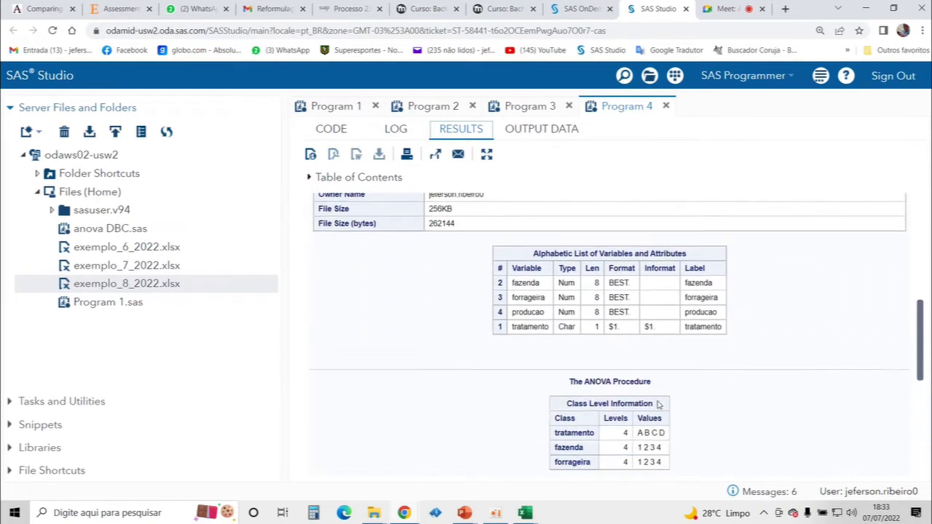
scroll(658, 404, down, 1)
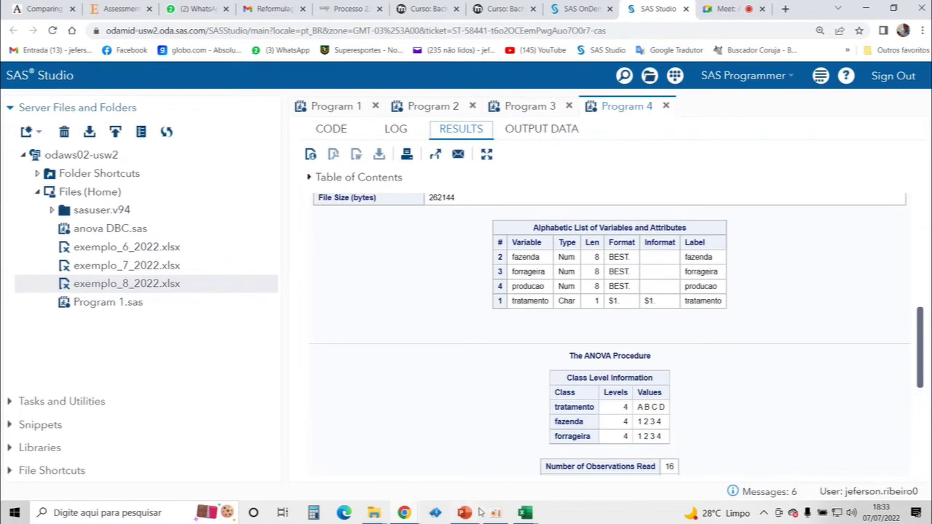
Step: Switch to PowerPoint and present the DQL exercise slide and the following SAS code slides, then end the slide show
mouse_move(466, 514)
click(426, 466)
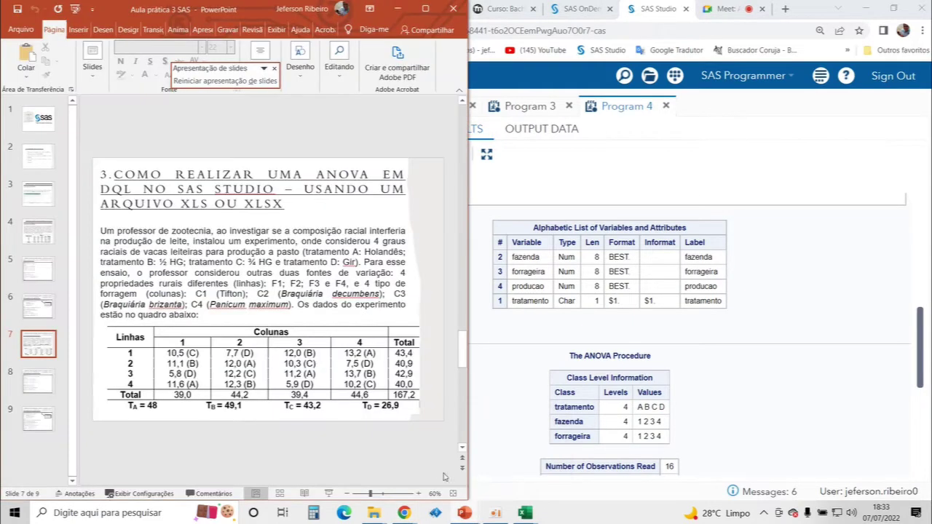
click(425, 8)
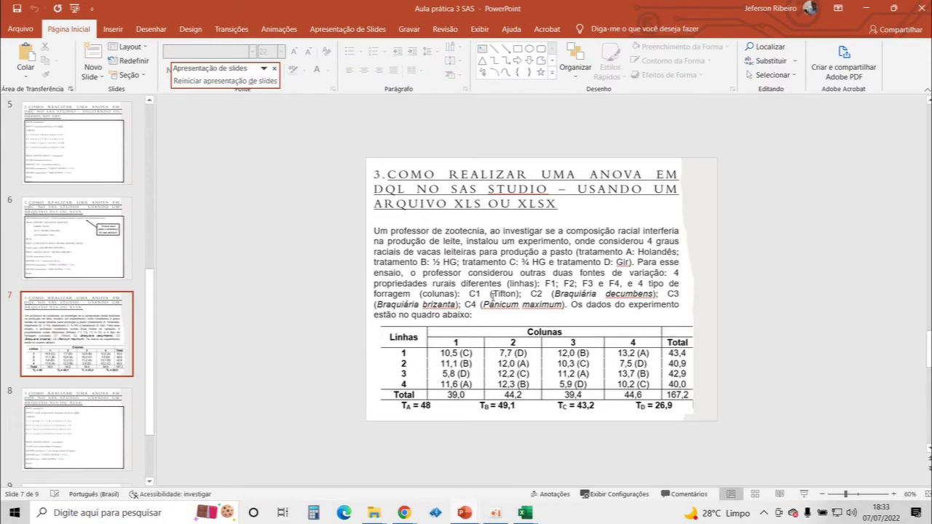
click(803, 494)
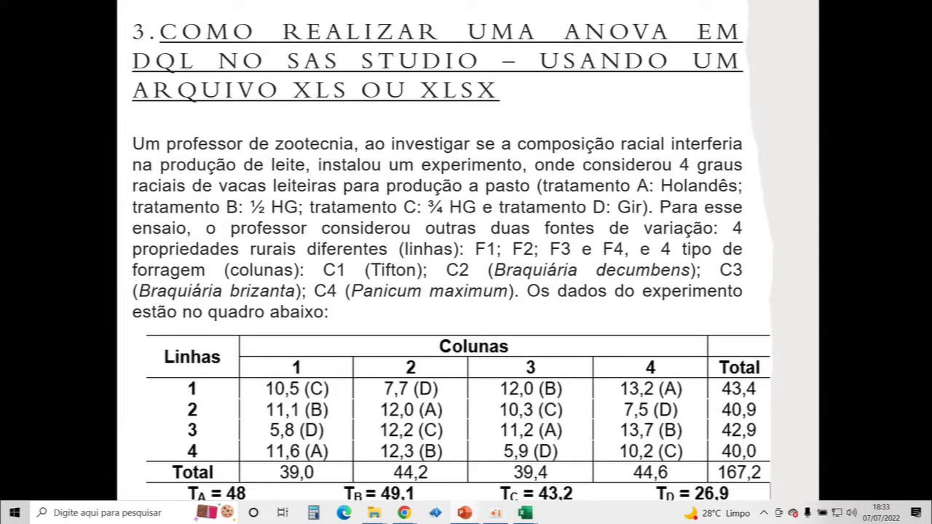
key(Right)
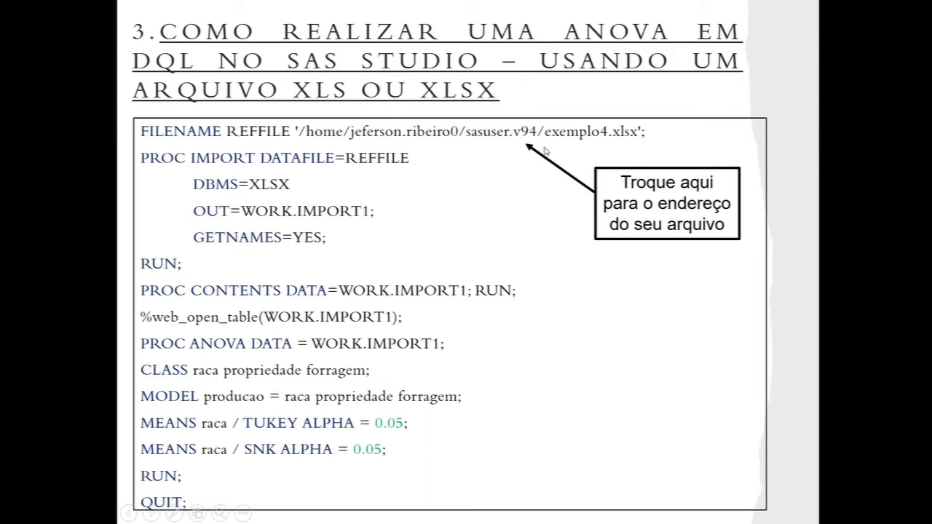
click(401, 137)
key(Left)
key(Escape)
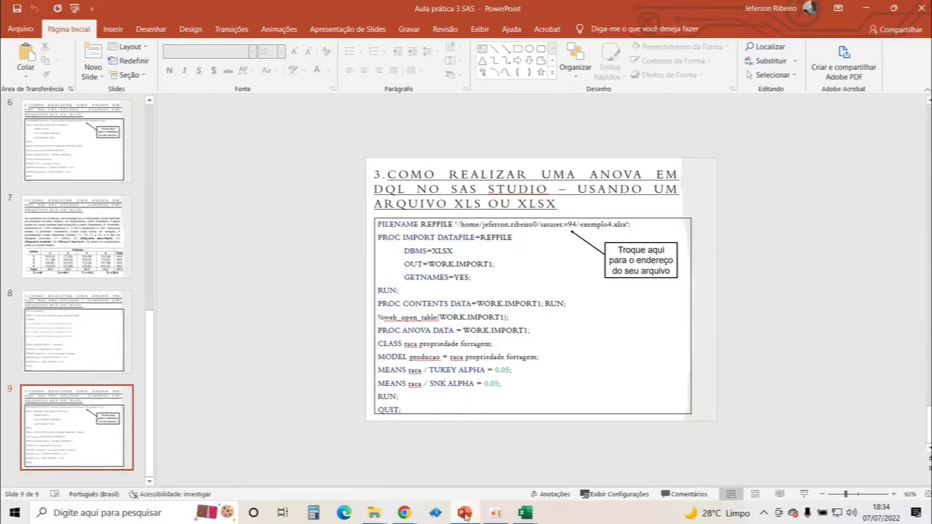
Step: Return to SAS Studio and review the PROC ANOVA code of Program 2, which imports exemplo_6_2022.xlsx
mouse_move(463, 513)
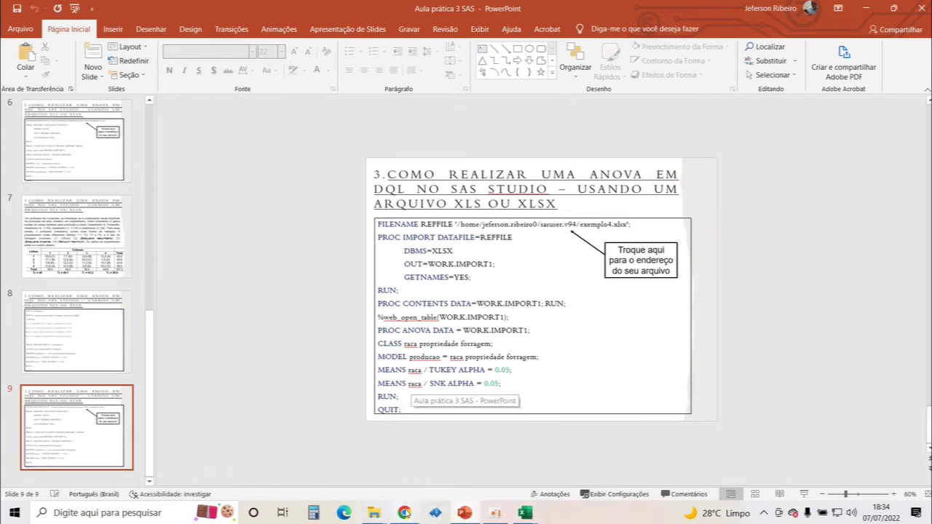
mouse_move(403, 513)
click(356, 467)
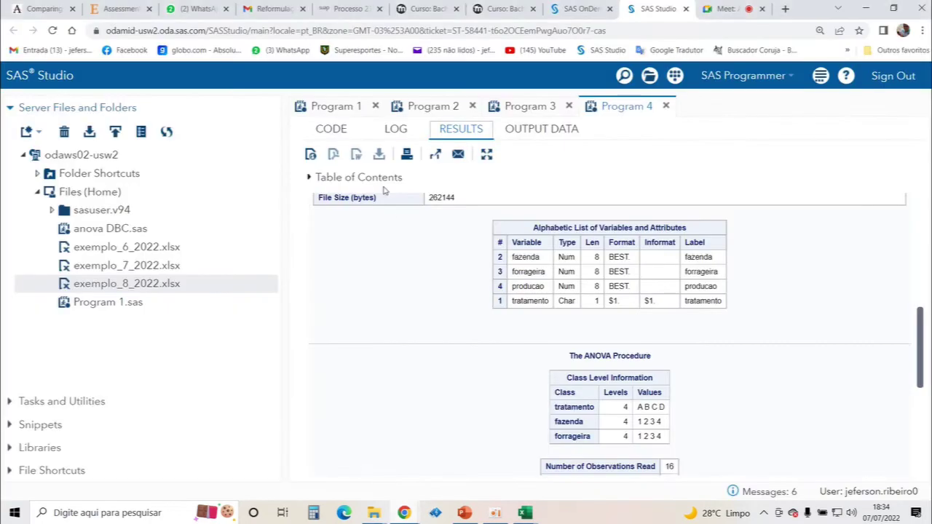
click(432, 107)
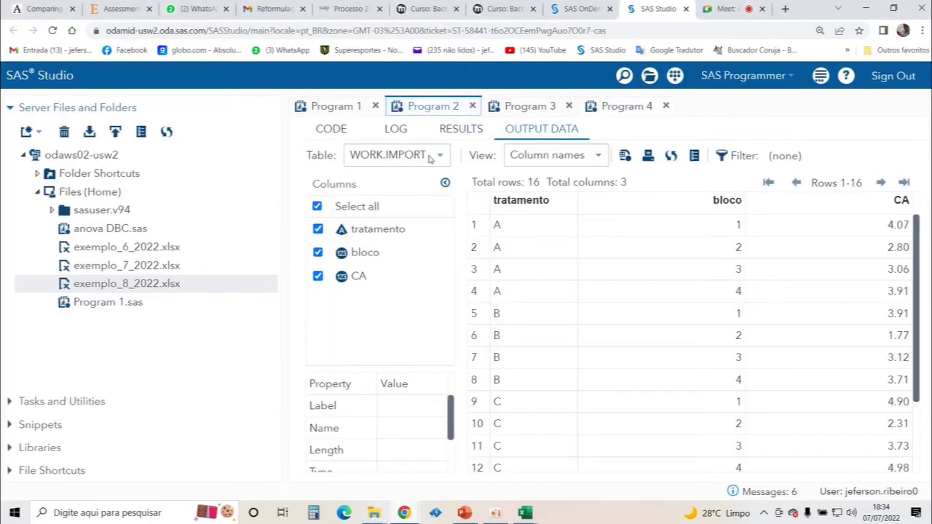
click(338, 111)
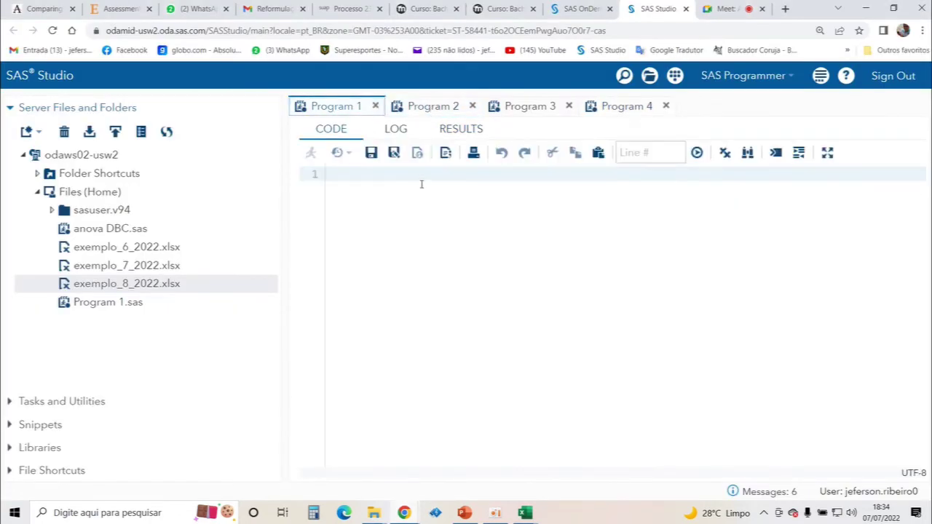
click(437, 107)
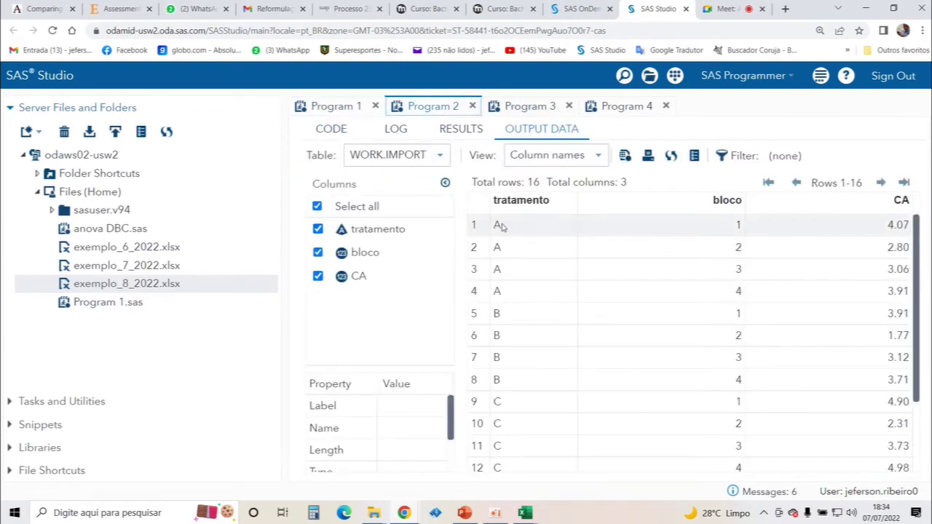
click(330, 130)
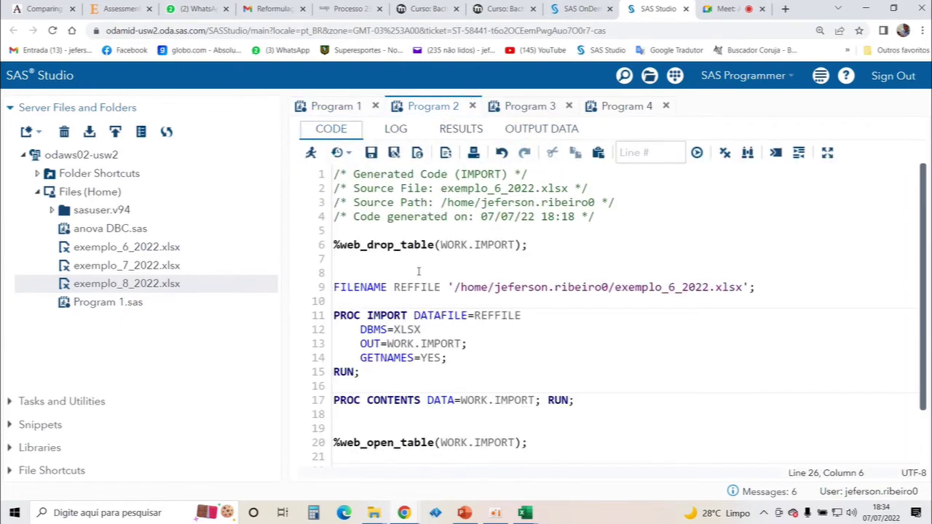
scroll(403, 408, down, 1)
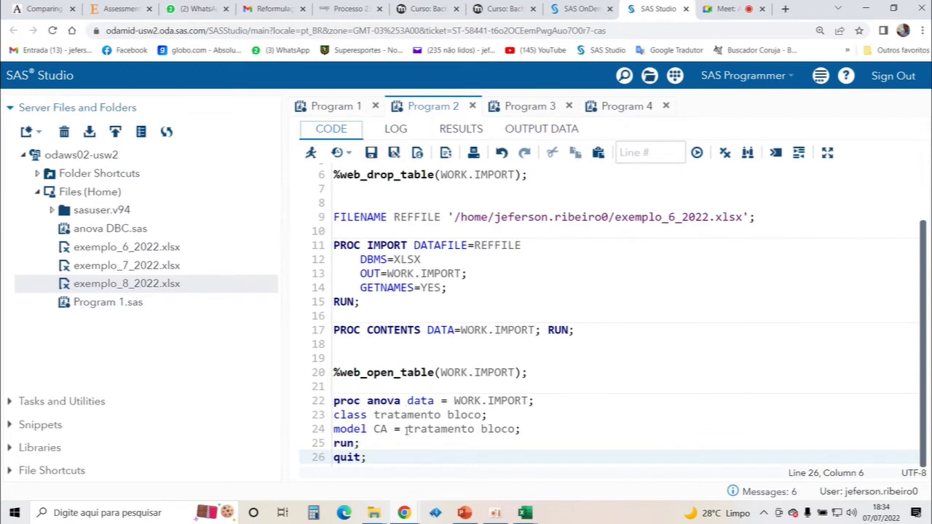
Step: Review the PROC ANOVA code of Program 3 and of Program 4, with the page zoom reduced to normal size
click(530, 105)
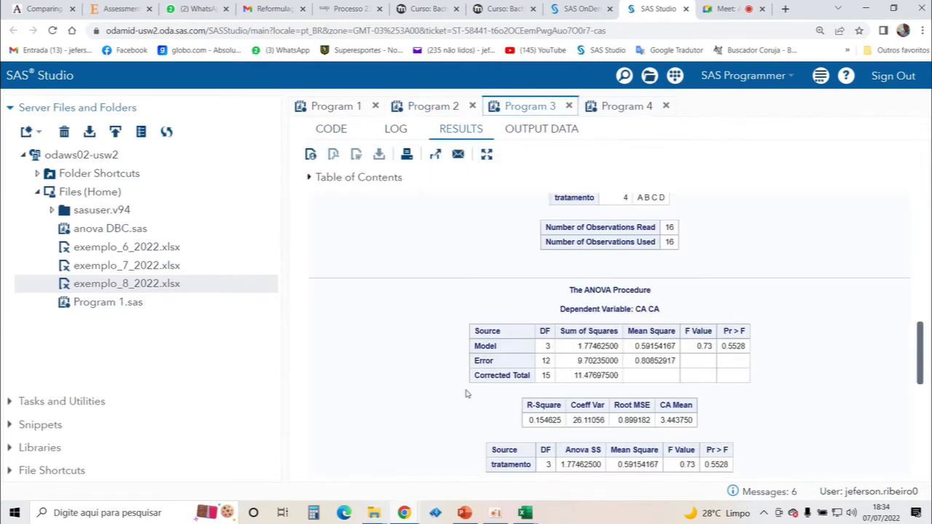
click(330, 129)
scroll(425, 357, down, 1)
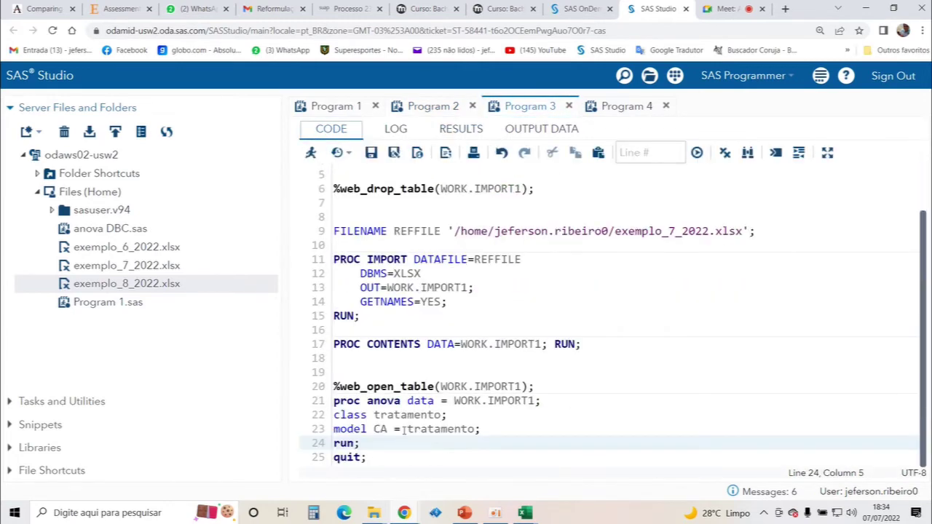
click(611, 108)
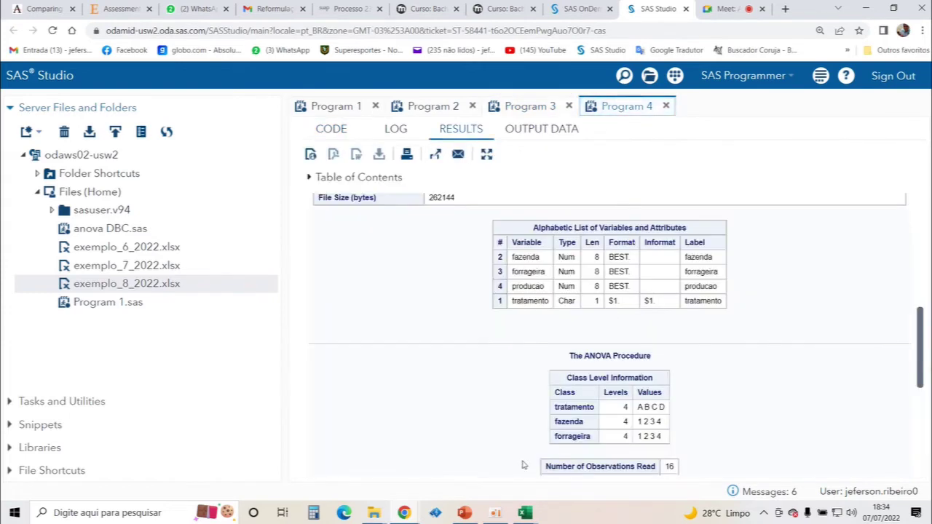
scroll(393, 218, down, 3)
click(331, 129)
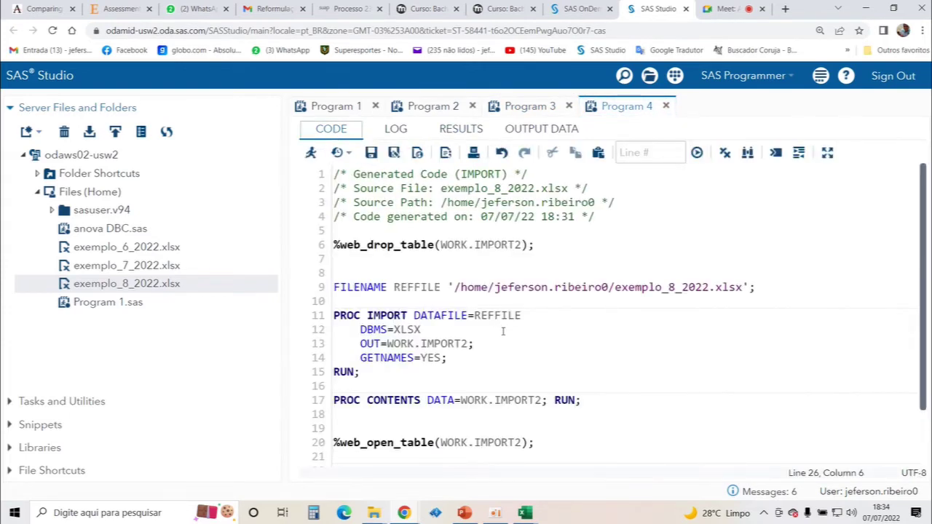
scroll(503, 332, down, 2)
key(ctrl+minus)
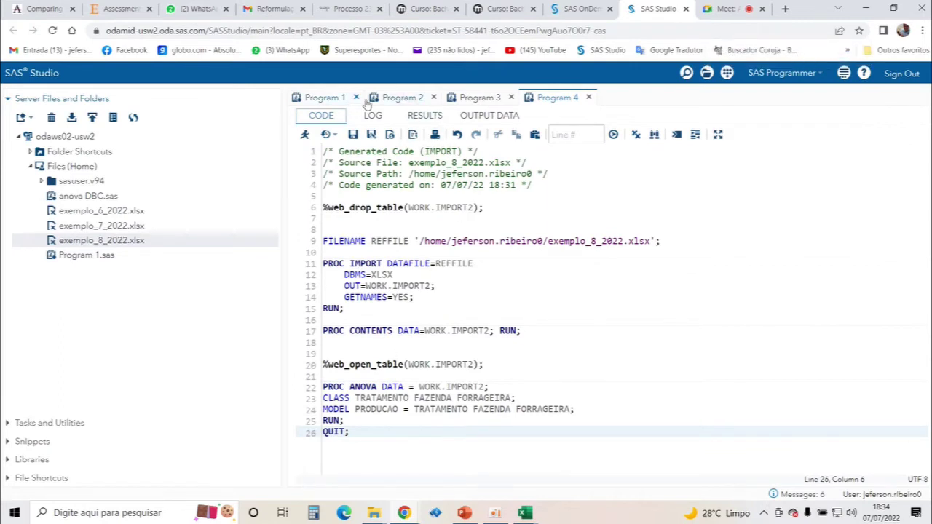
Step: Move Program 3 ahead of Program 2 in the open program order and close the empty Program 1
click(472, 99)
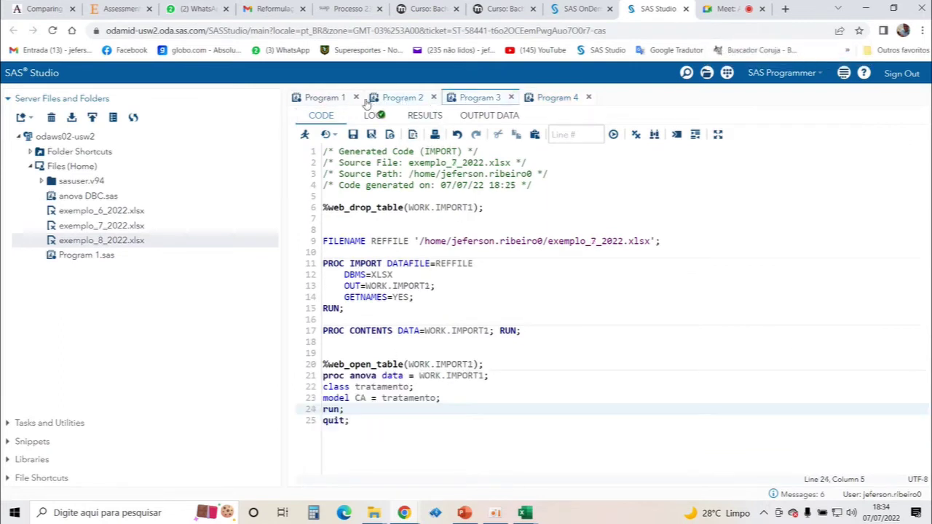
drag(366, 104, 364, 105)
click(358, 102)
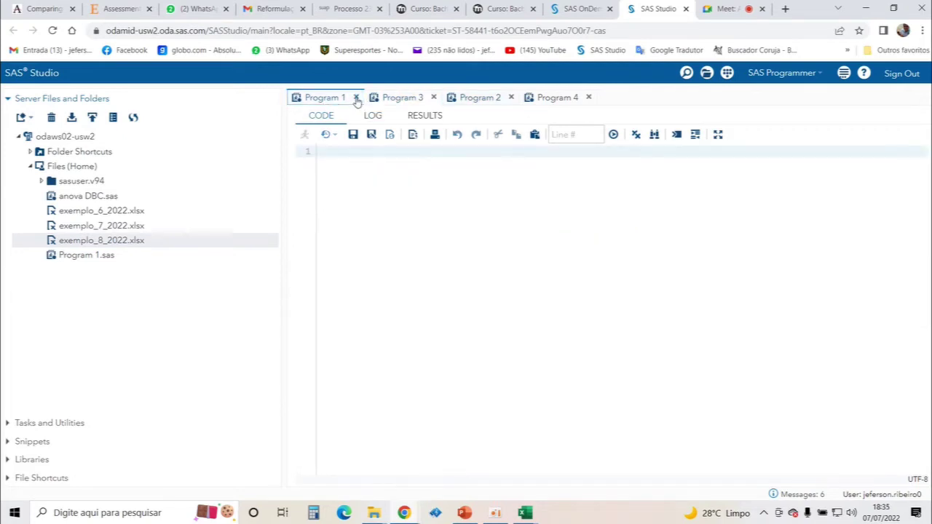
click(356, 97)
Step: Compare the CLASS and MODEL statements in the code of Program 3, Program 2 and Program 4
click(329, 98)
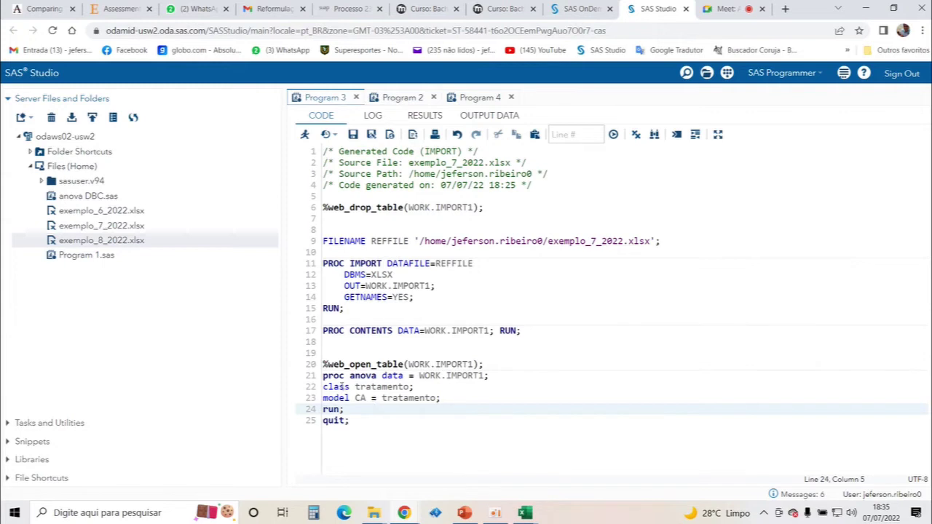
click(406, 100)
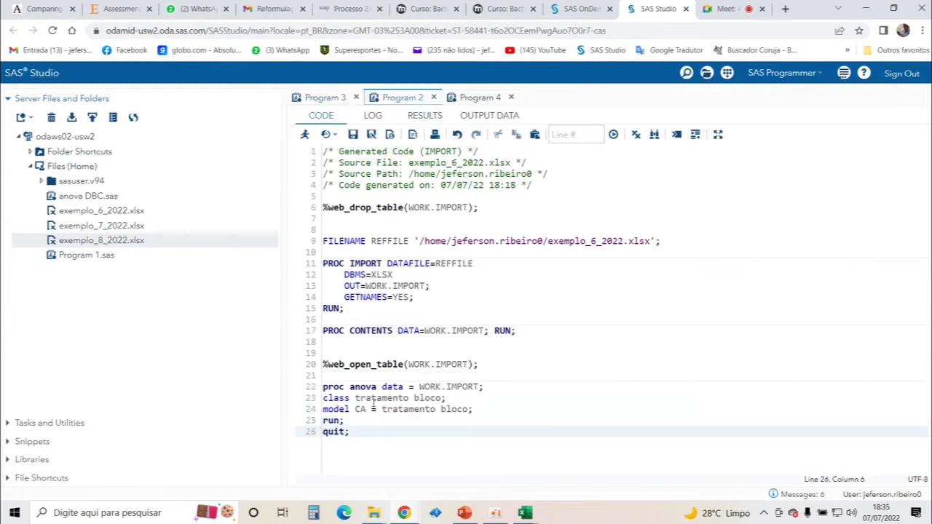
click(469, 98)
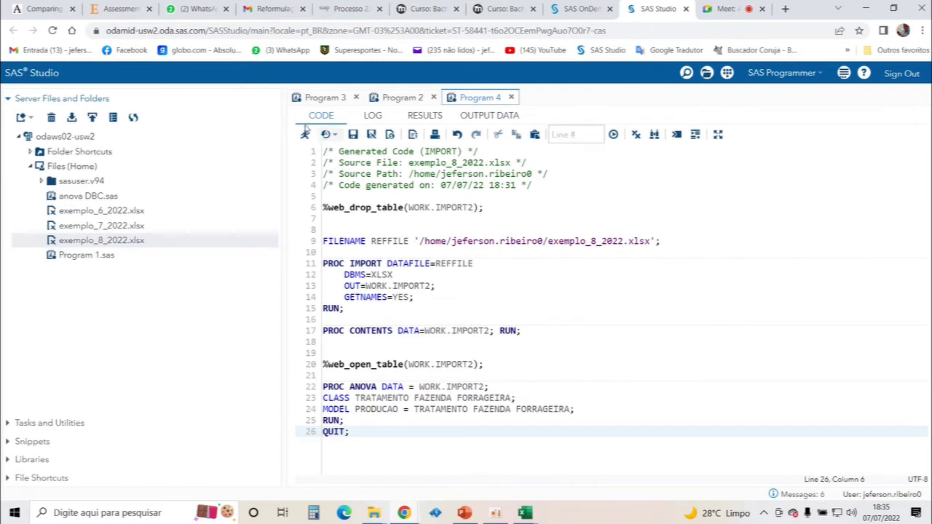
Step: Begin a MEANS statement on a new line below the MODEL statement in Program 3
click(321, 97)
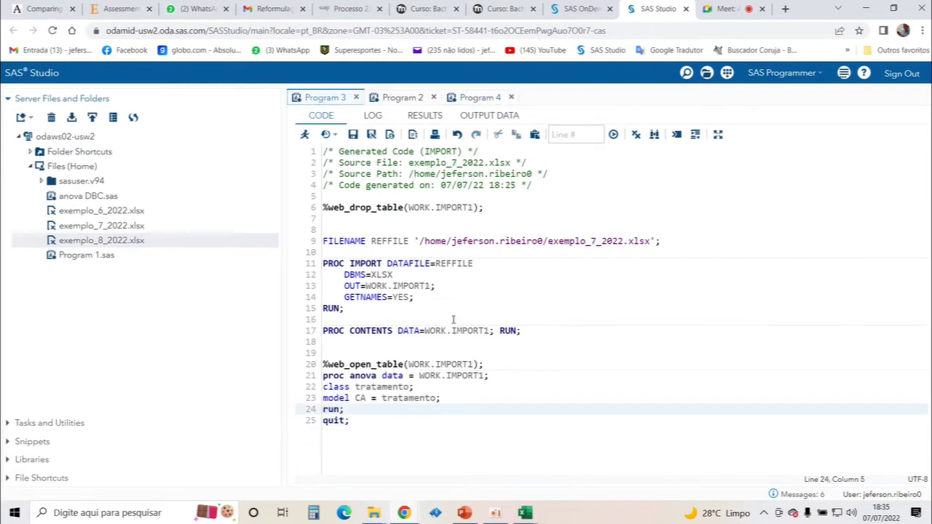
click(446, 398)
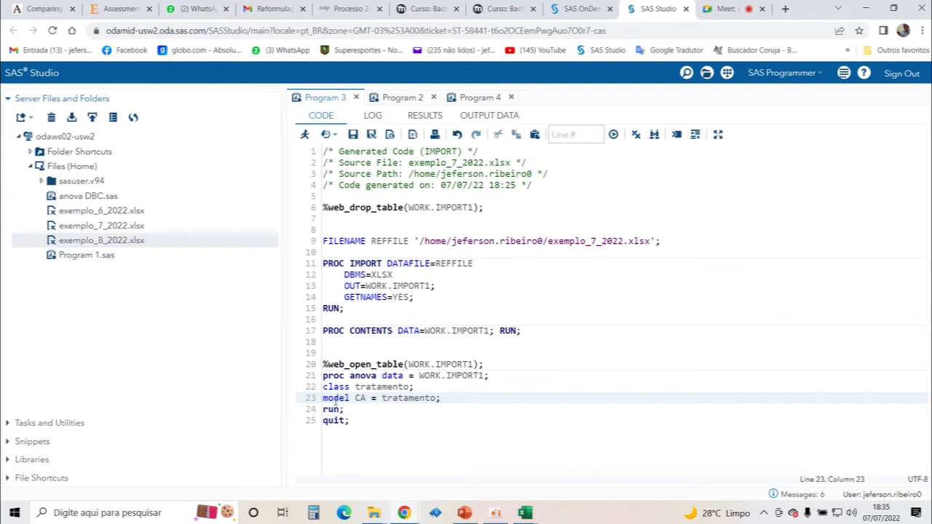
key(Return)
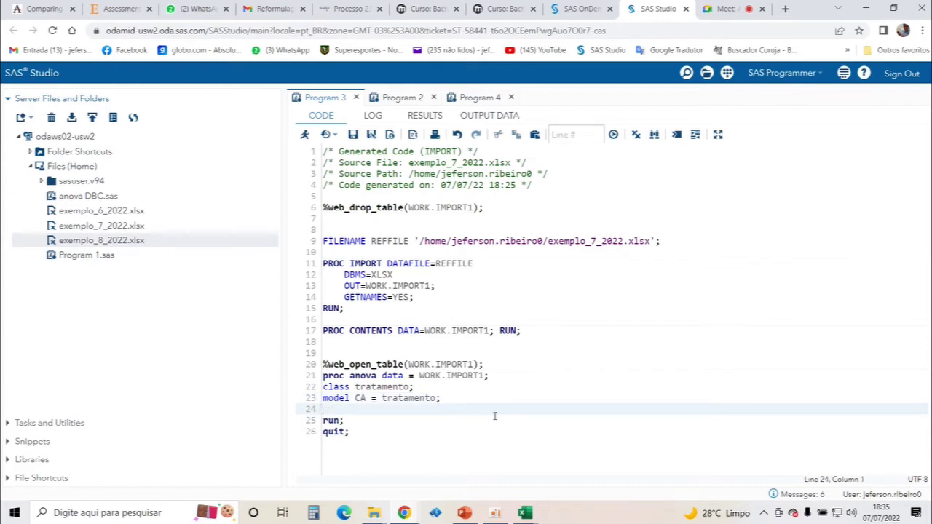
text(MEANS)
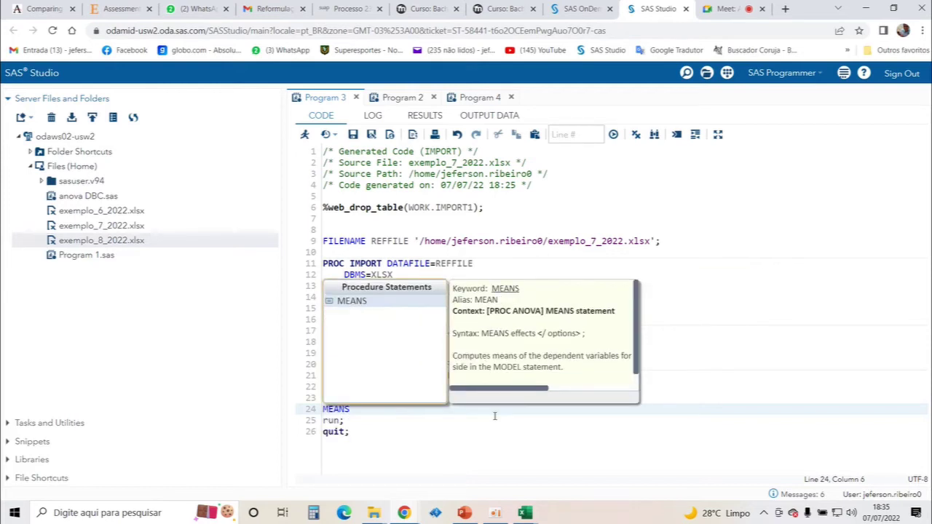
click(410, 432)
click(393, 412)
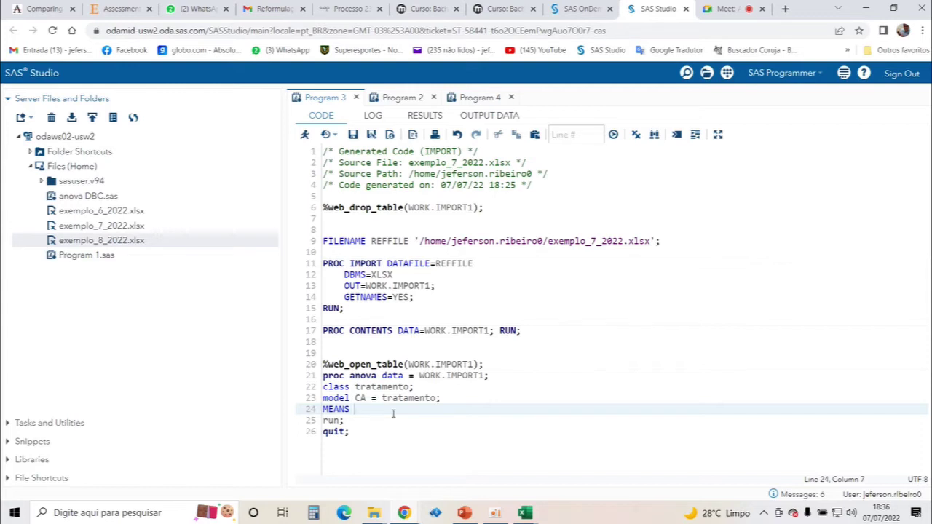
Step: Complete the MEANS statement with TRATAMENTO and the TUKEY option, ending it with a semicolon
text(TRATAMENTO)
text(//)
key(BackSpace)
text(/ T)
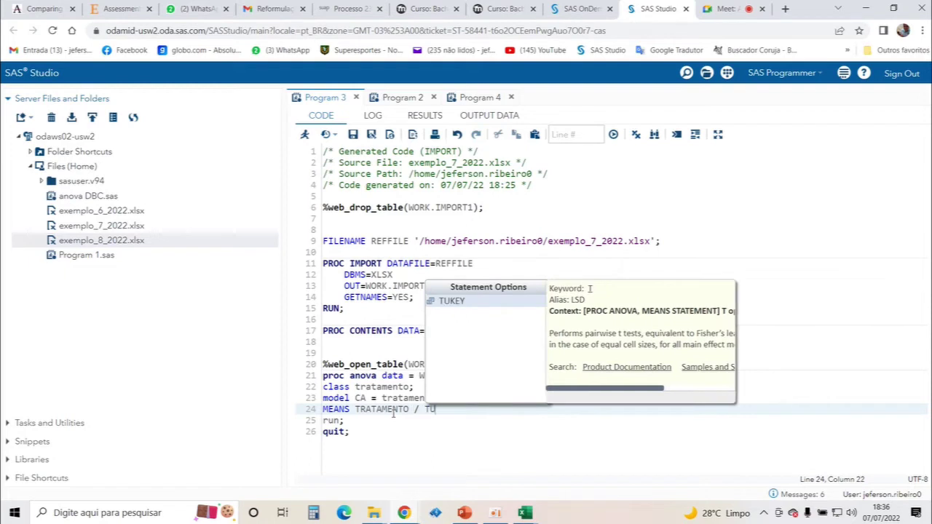
text(UKEY)
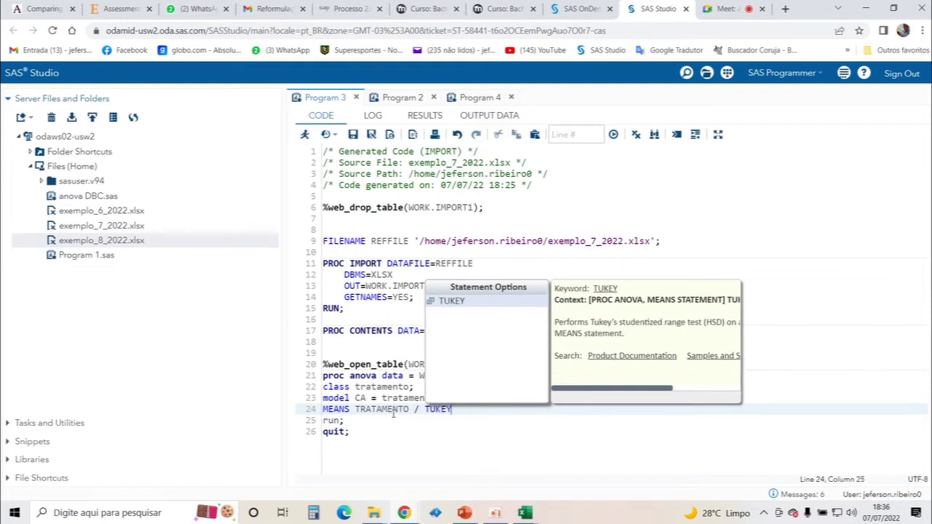
key(BackSpace)
key(BackSpace)
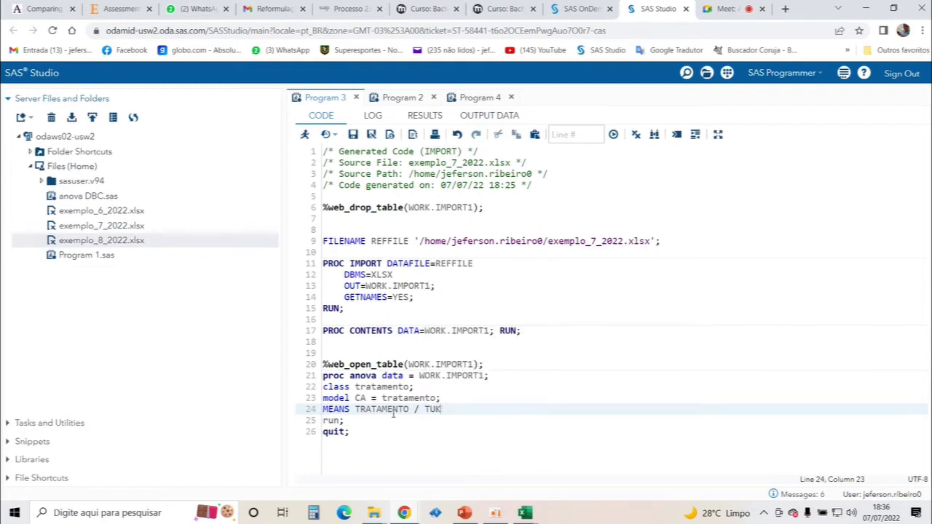
key(BackSpace)
text(K)
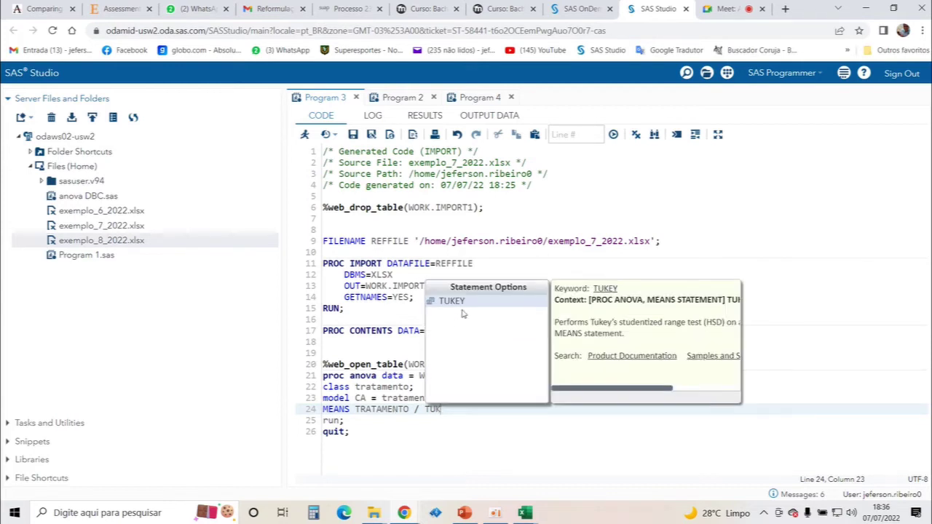
text(EY)
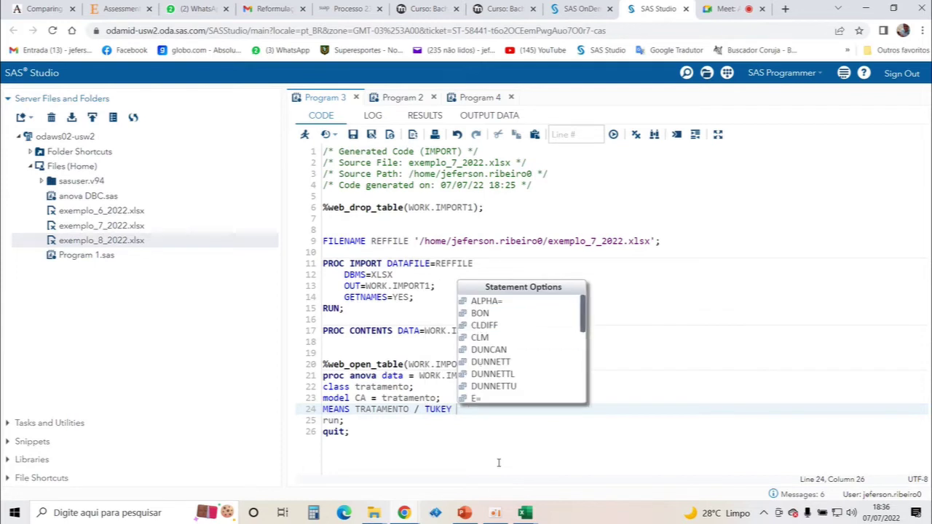
key(BackSpace)
text(;)
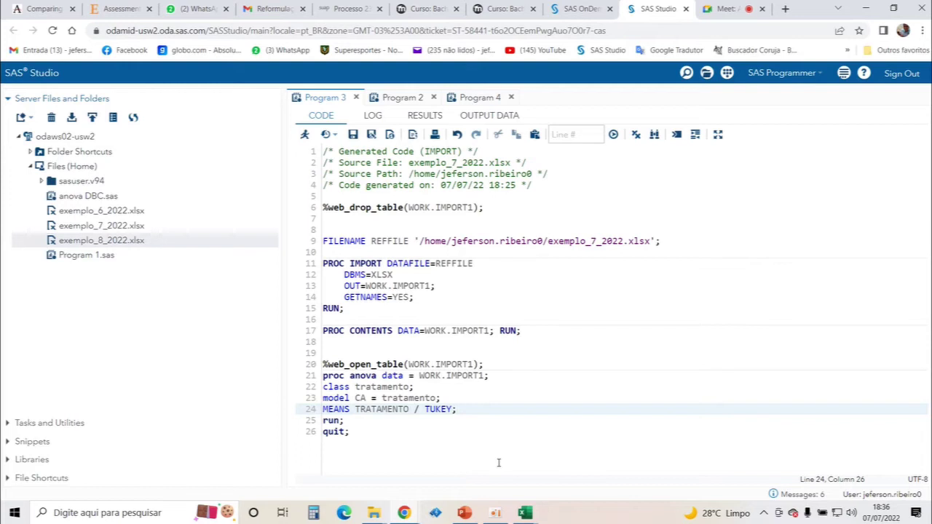
Step: Extend the MEANS statement's TUKEY option with ALPHA = 0.05 and close the statement with a semicolon
key(BackSpace)
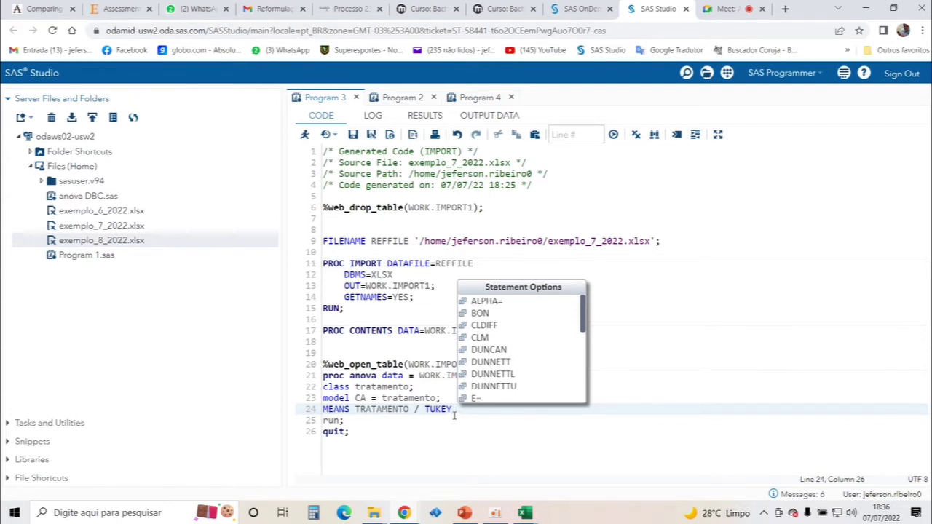
text(ALPHA)
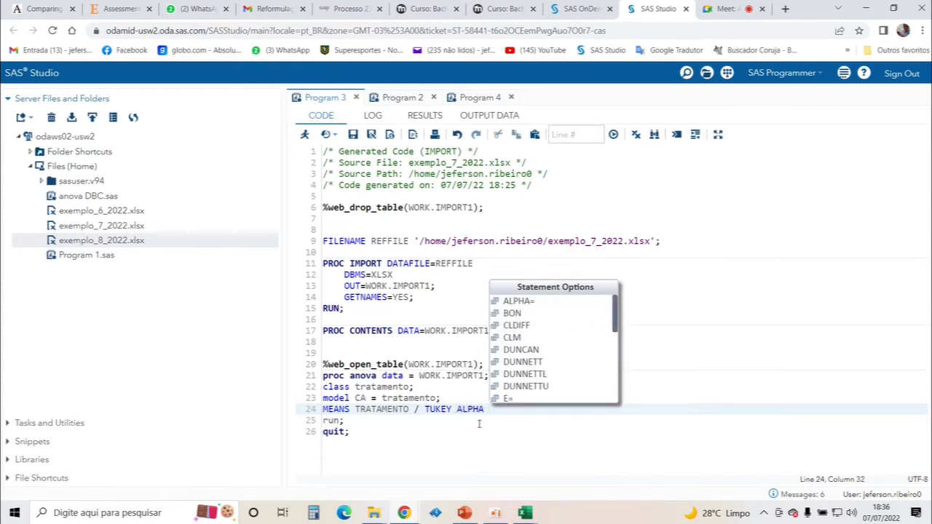
text(=)
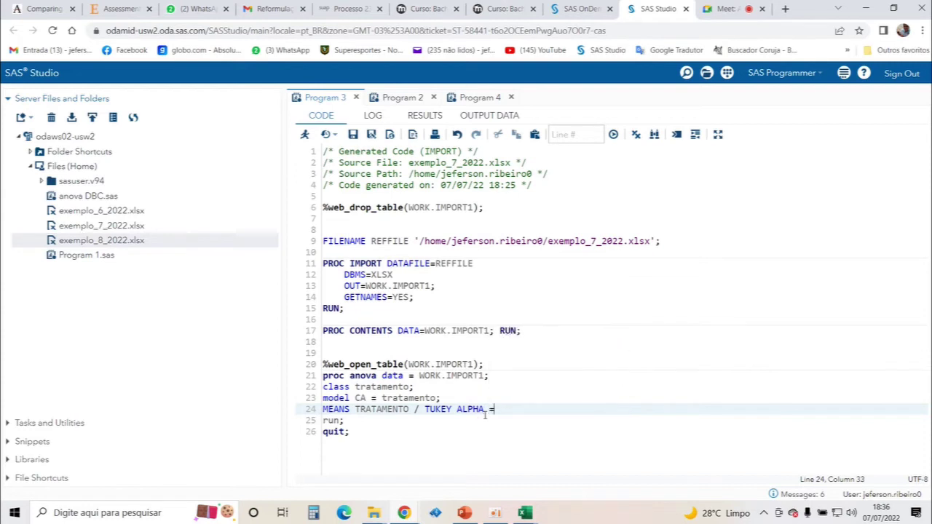
text( 0.01;)
key(BackSpace)
text(5;)
click(427, 441)
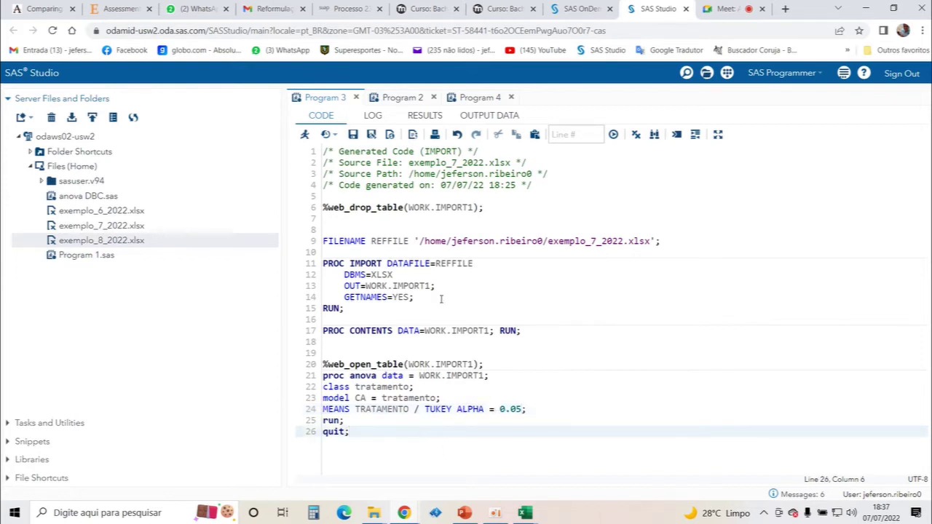
Step: Run Program 3 and examine the ANOVA table for CA in the results, with the page zoom enlarged
click(304, 135)
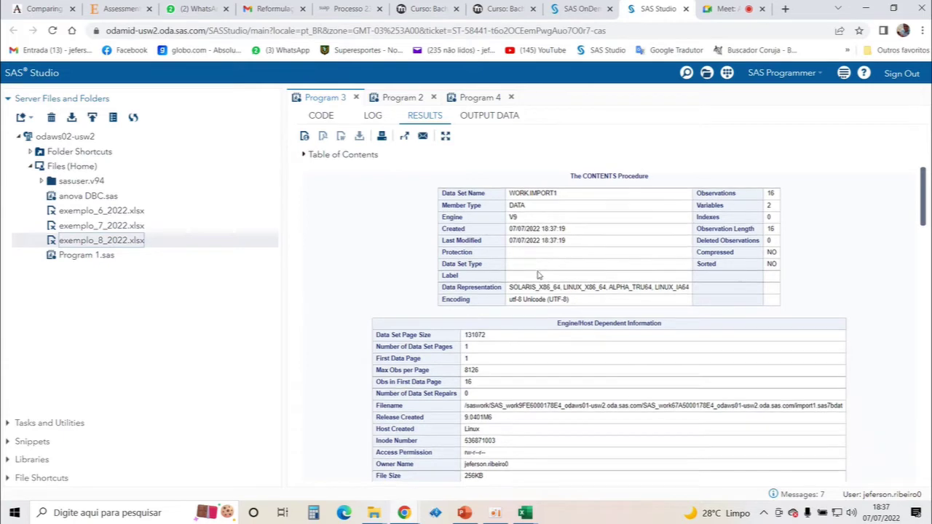
scroll(538, 273, down, 8)
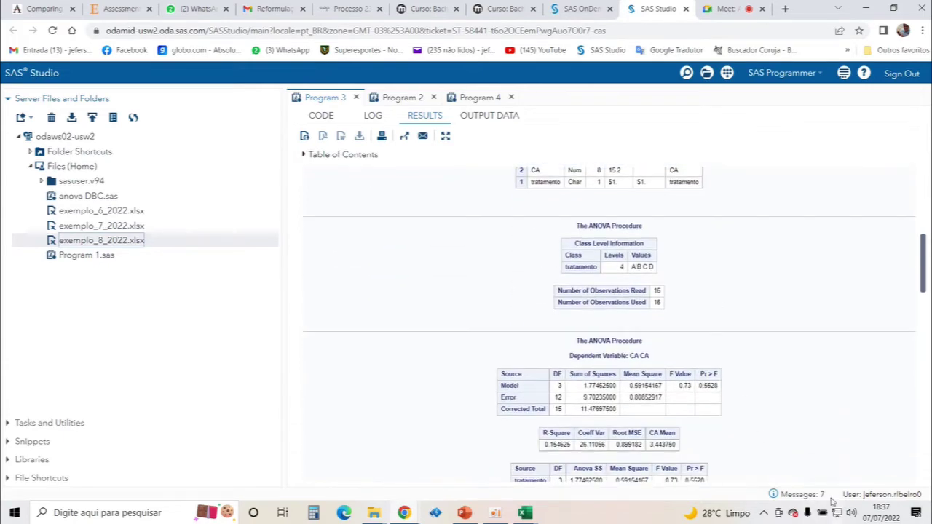
key(ctrl+plus)
key(ctrl+plus)
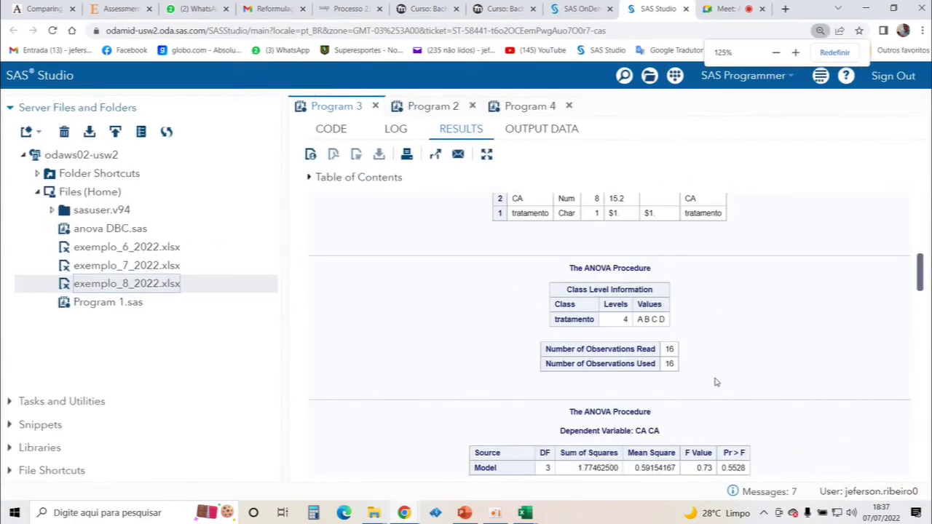
key(ctrl+plus)
scroll(715, 381, down, 3)
scroll(715, 382, down, 3)
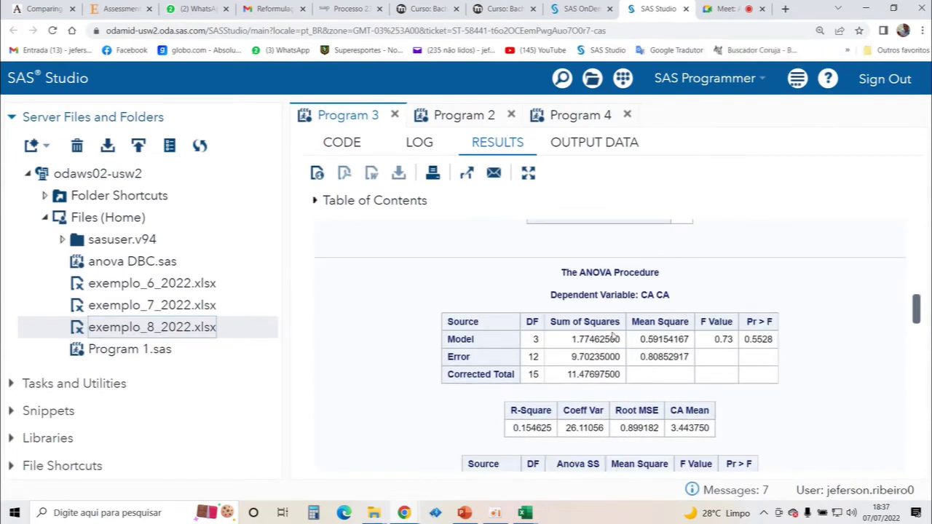
Step: Examine the box plots showing the distribution of CA for treatments A to D
scroll(641, 357, down, 5)
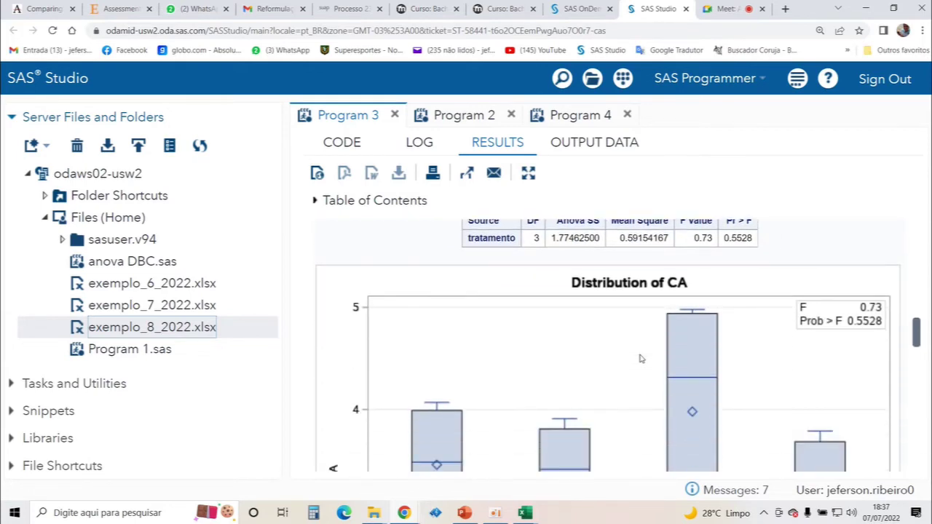
scroll(641, 359, down, 4)
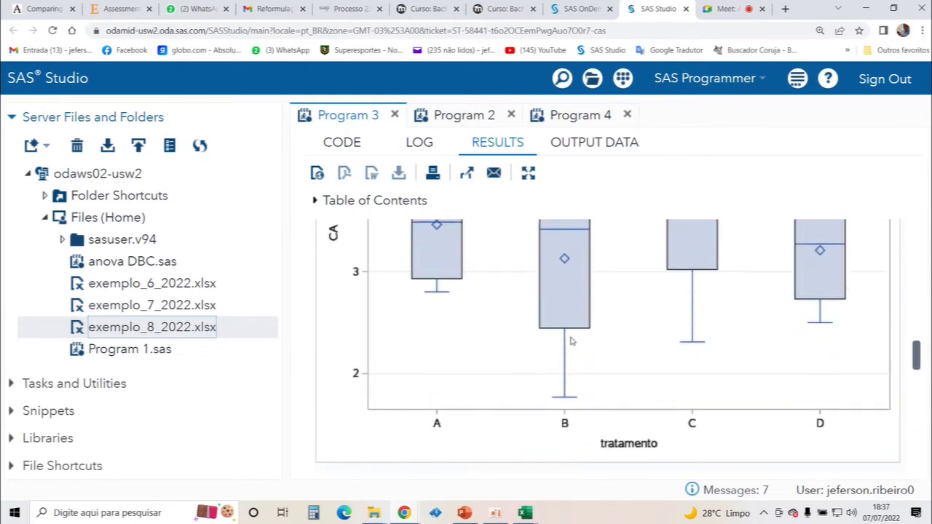
scroll(510, 331, up, 1)
scroll(543, 360, up, 1)
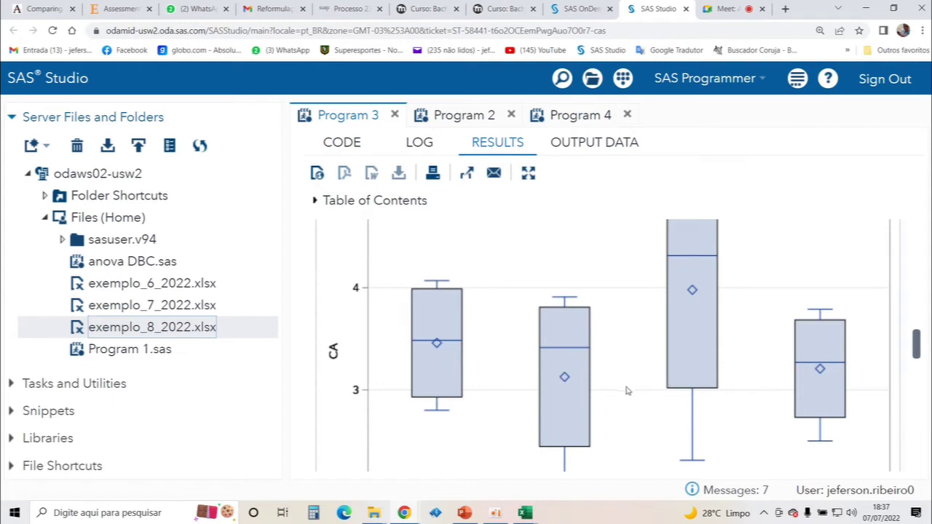
scroll(619, 408, down, 1)
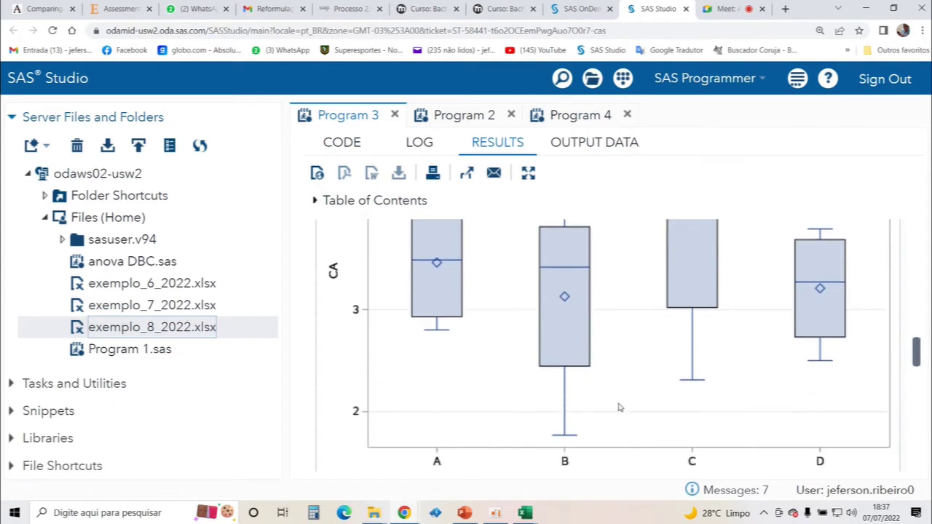
scroll(619, 408, down, 5)
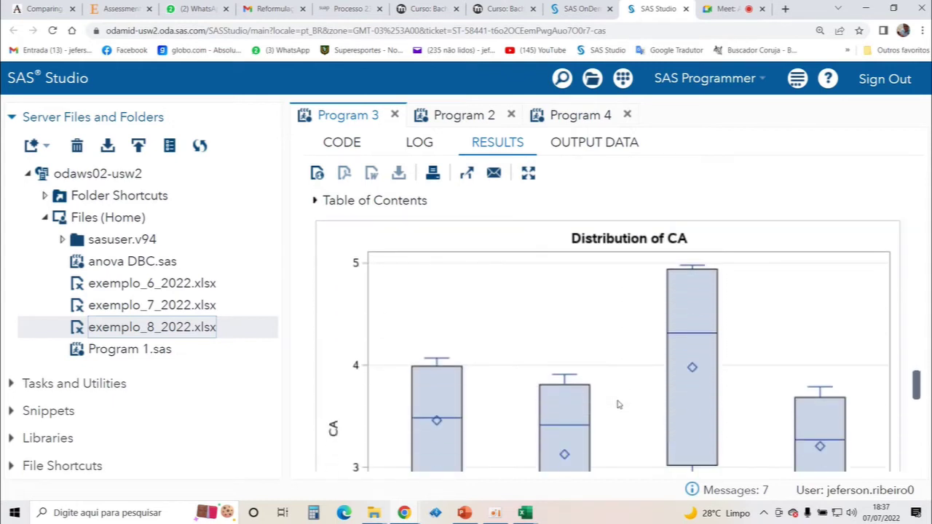
Step: Review the Tukey test results for CA, including the minimum significant difference and the grouping of the treatment means
scroll(618, 405, down, 5)
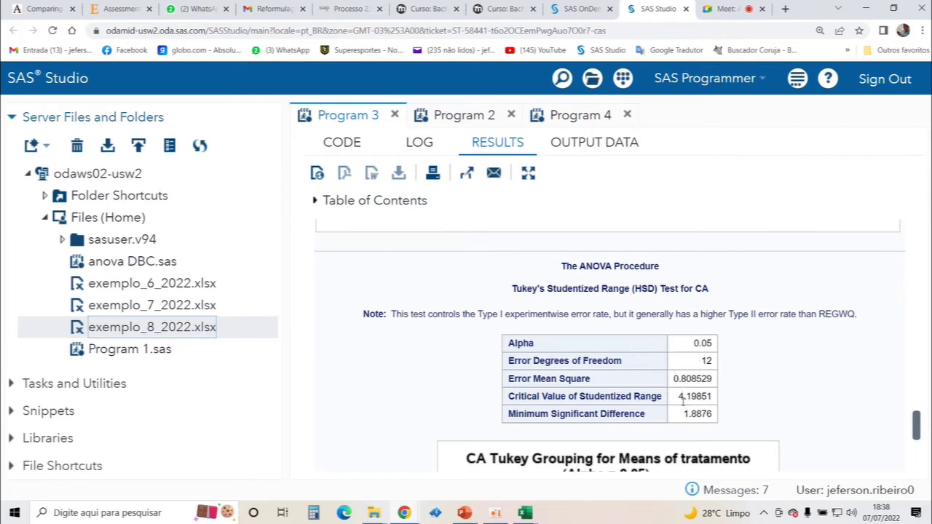
scroll(686, 410, down, 1)
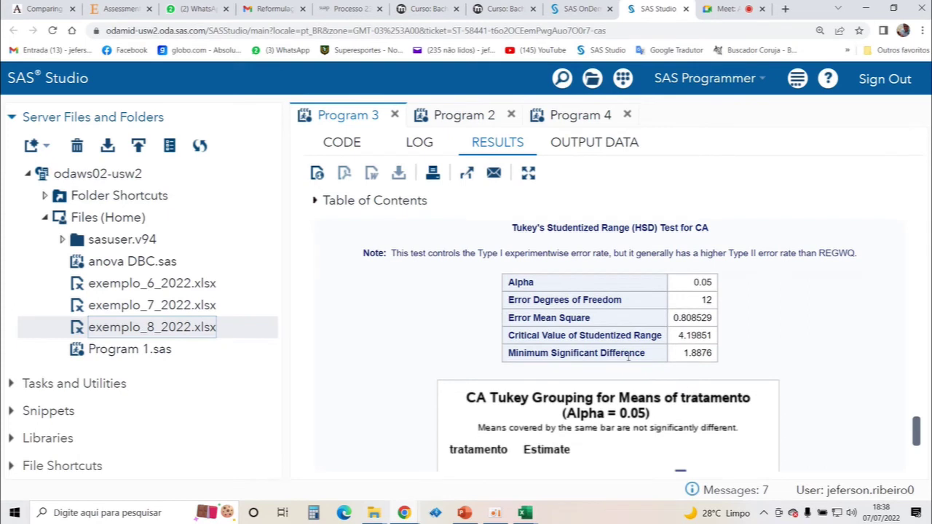
drag(684, 355, 717, 358)
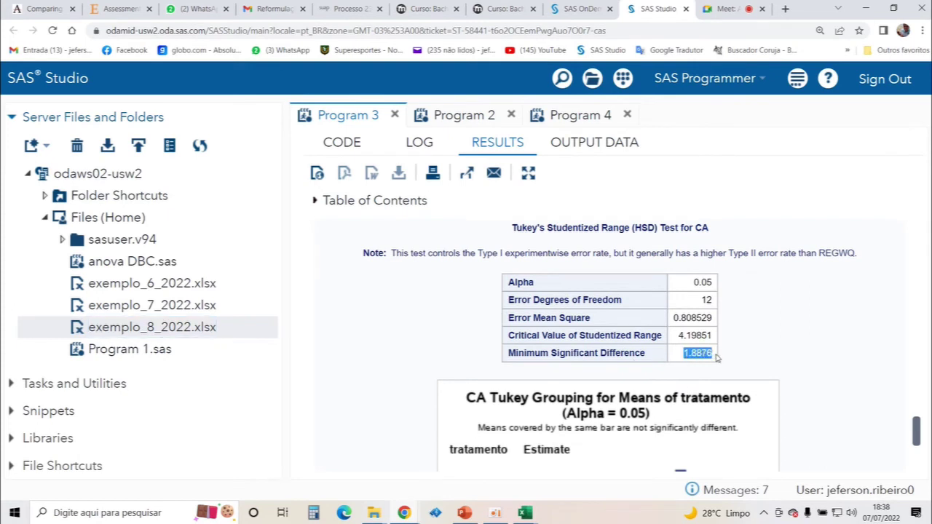
scroll(595, 362, down, 1)
scroll(595, 362, down, 2)
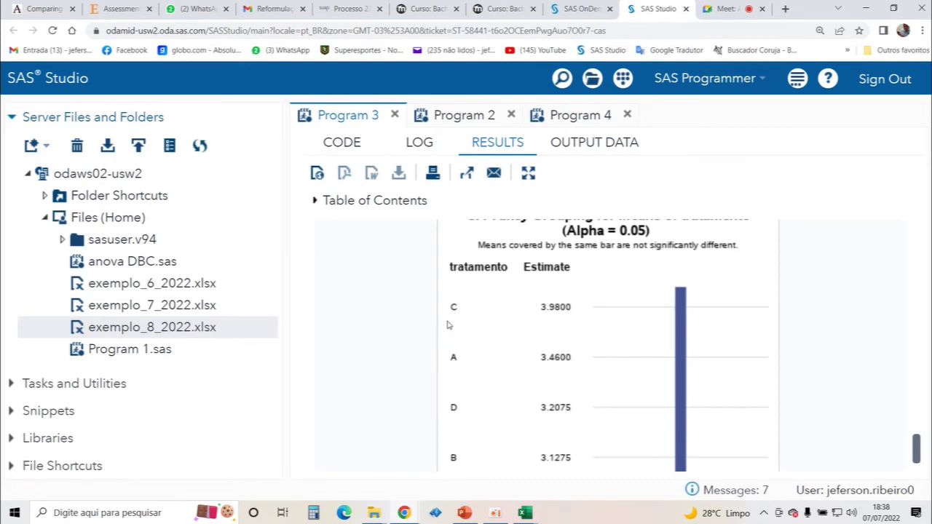
scroll(477, 420, down, 1)
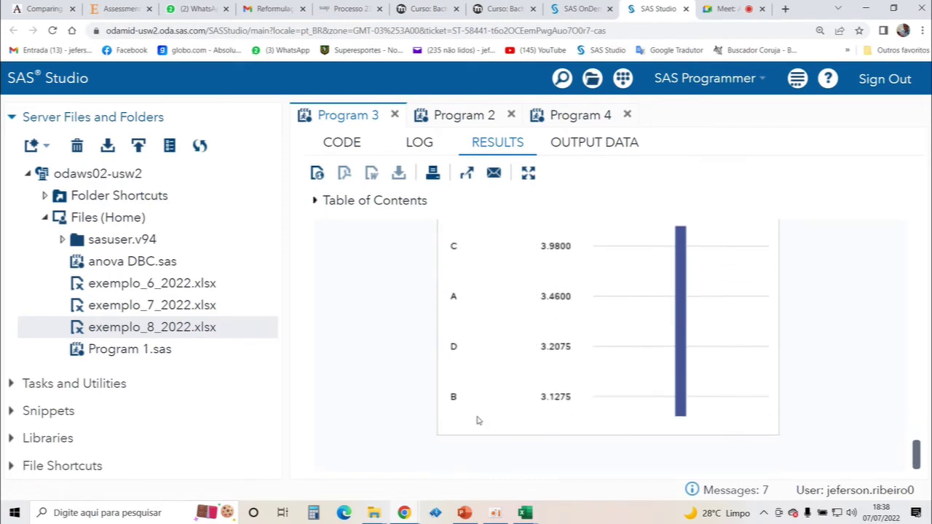
scroll(600, 369, up, 2)
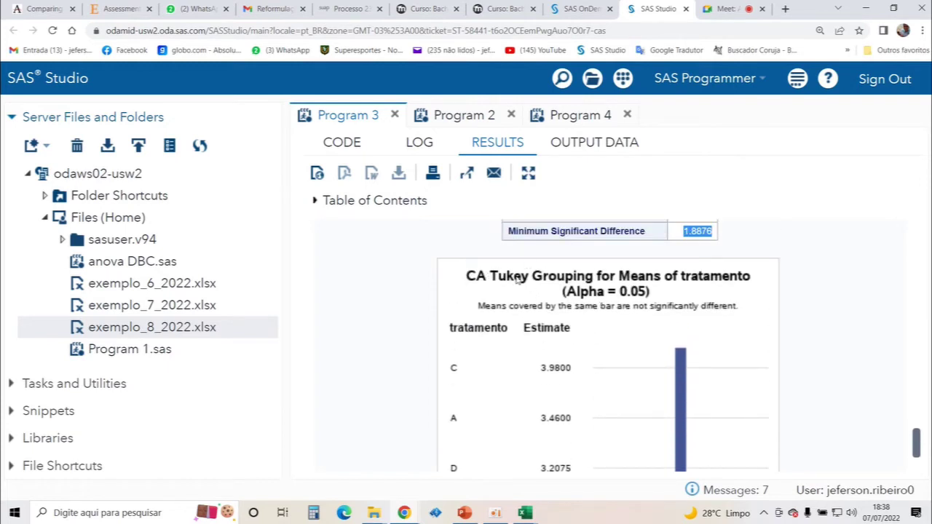
scroll(551, 335, down, 1)
scroll(543, 382, down, 1)
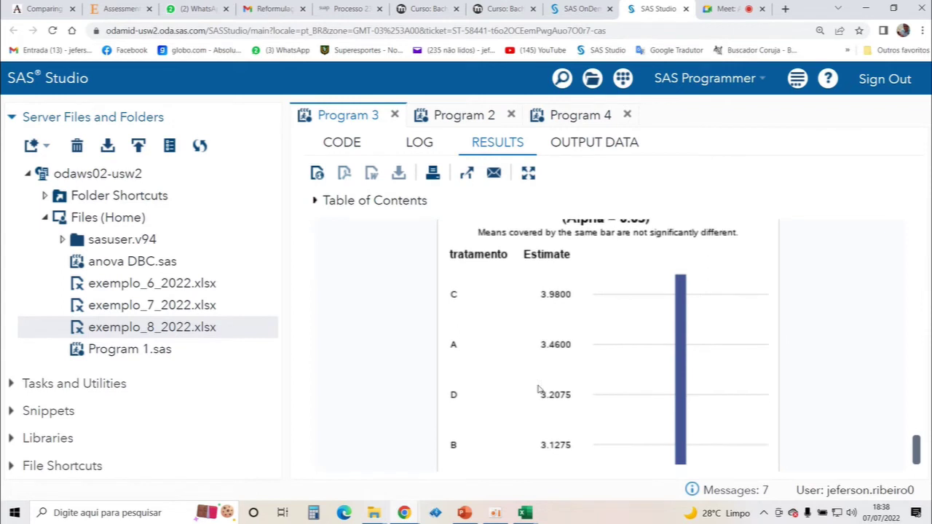
scroll(546, 400, up, 1)
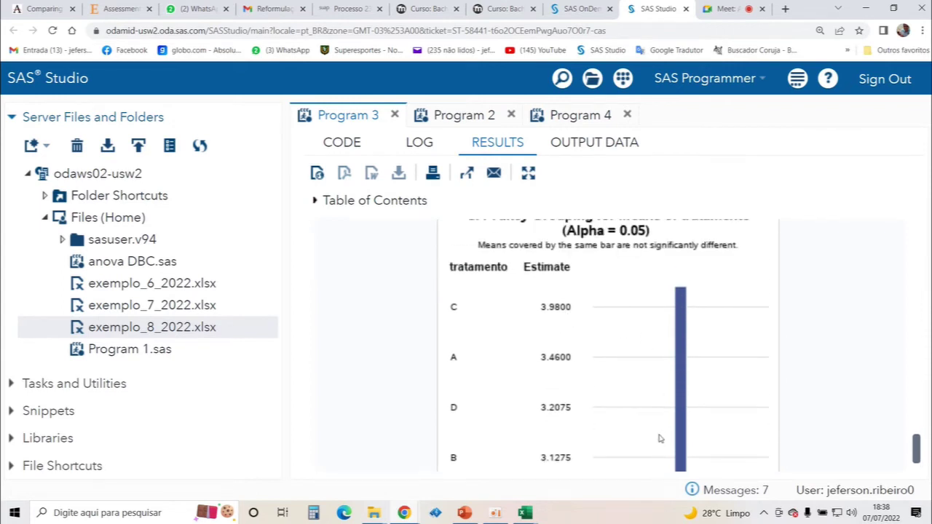
scroll(659, 439, down, 1)
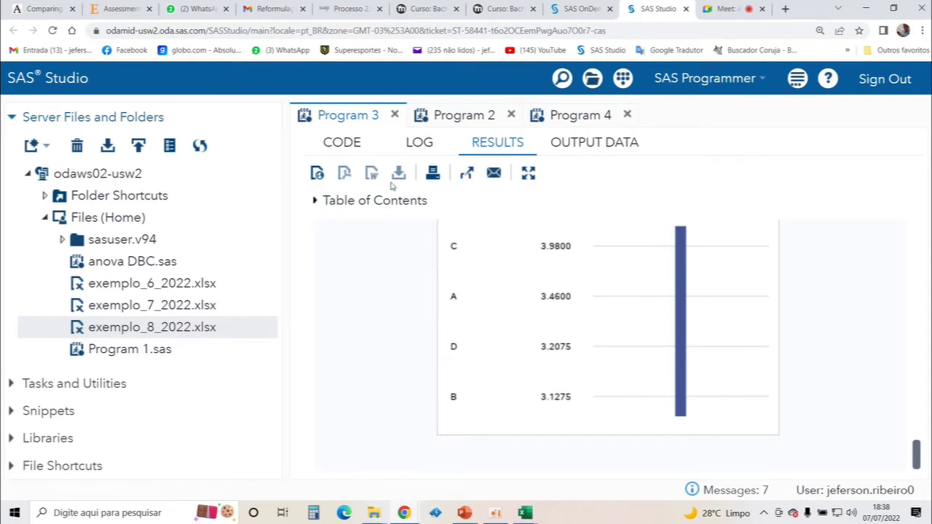
Step: Review Program 3's ANOVA table for CA again, focusing on the model's F value
click(345, 149)
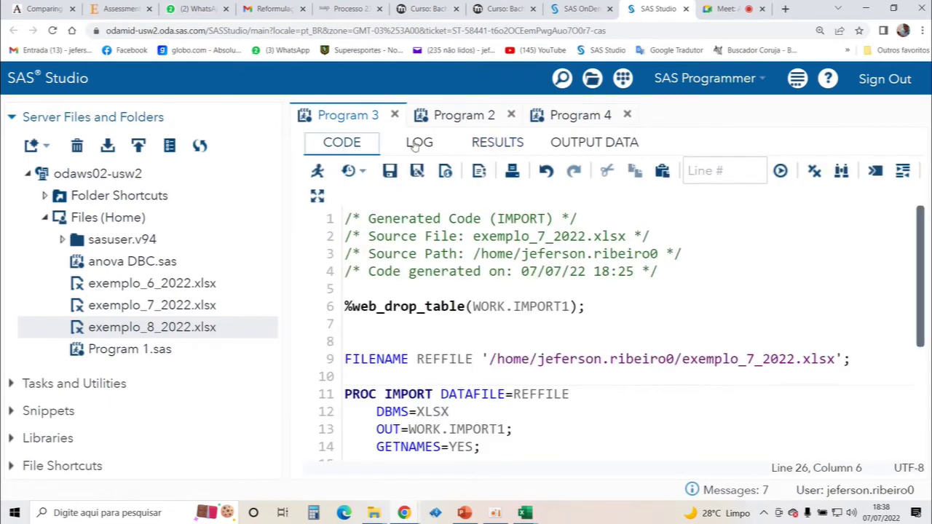
click(483, 144)
scroll(541, 339, up, 10)
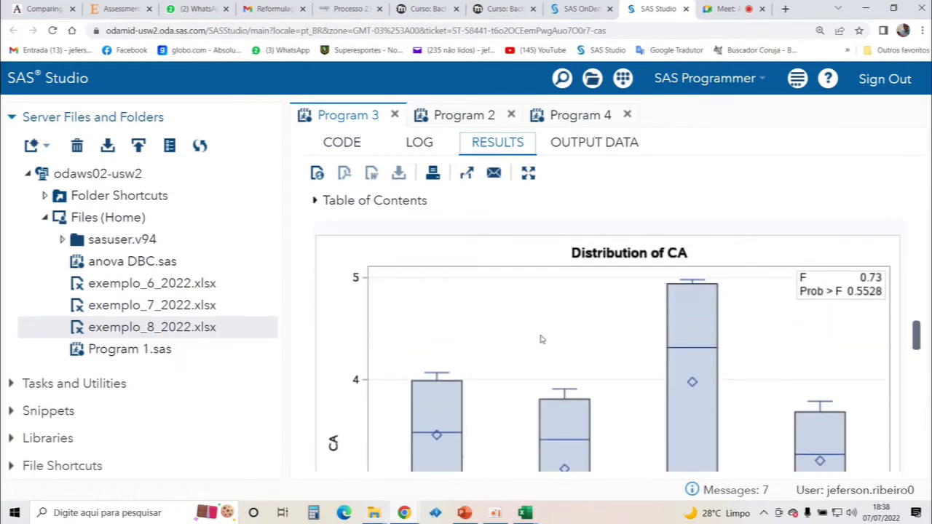
scroll(542, 338, down, 2)
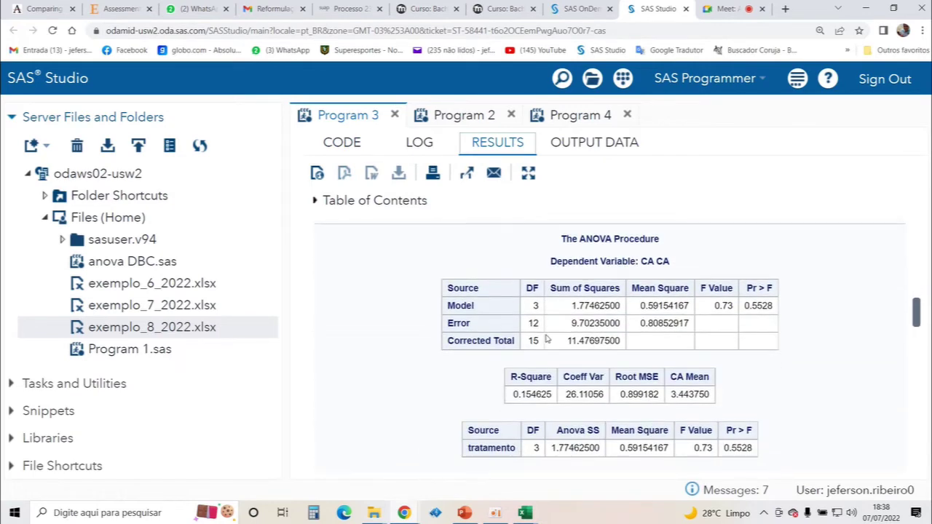
scroll(547, 340, up, 1)
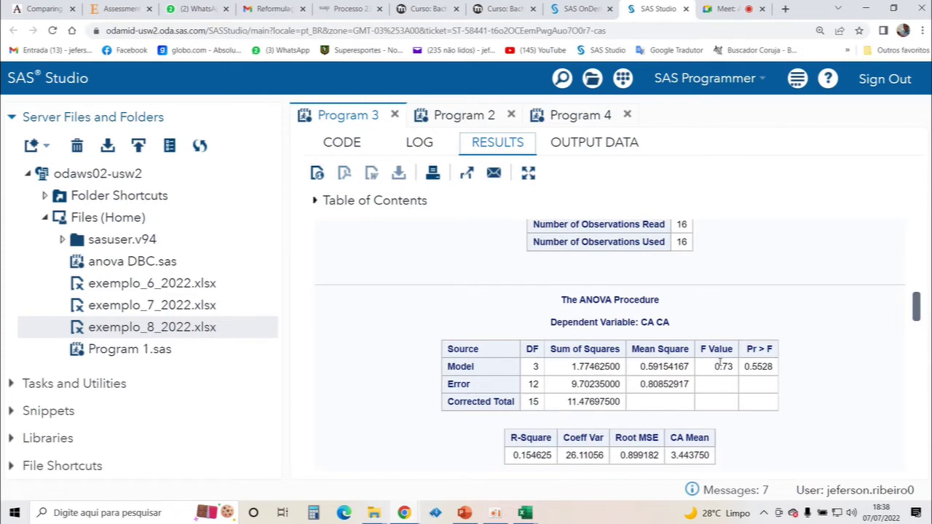
drag(714, 366, 723, 367)
Step: Re-examine Program 3's Tukey grouping chart of the treatment means, with the page zoom reduced one level
scroll(733, 375, down, 10)
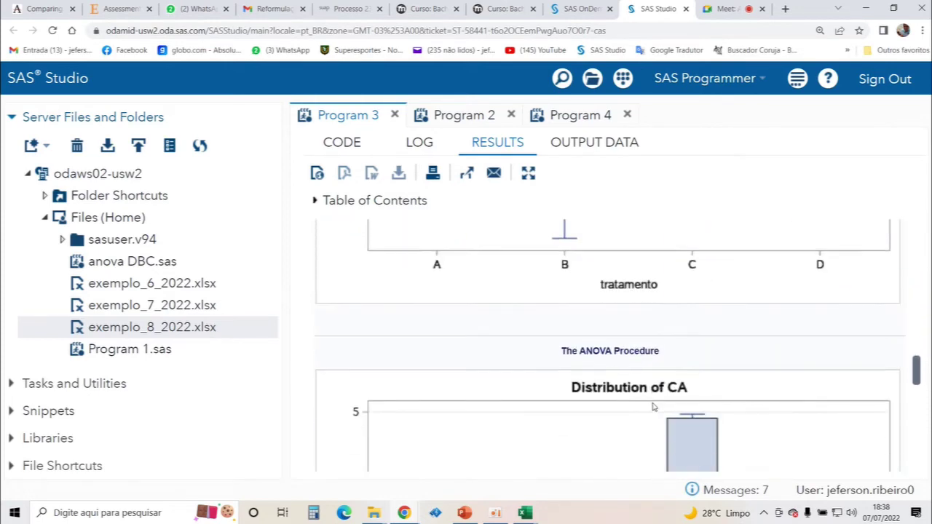
scroll(651, 408, down, 10)
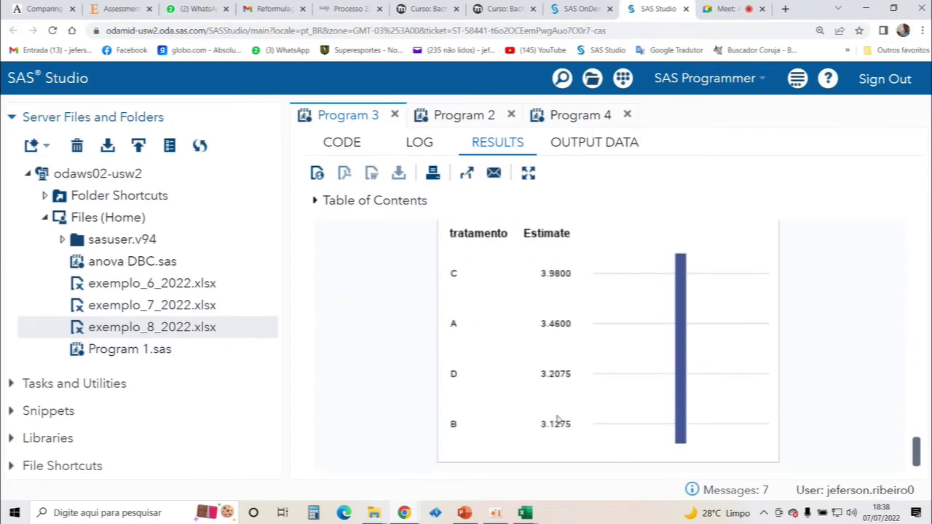
scroll(525, 372, up, 1)
scroll(549, 362, down, 1)
key(ctrl+minus)
scroll(552, 356, up, 1)
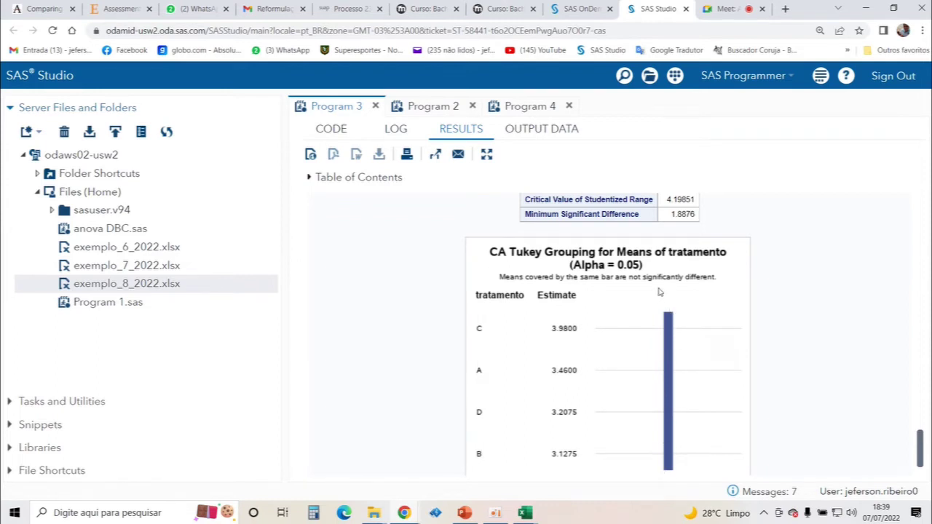
Step: Review Program 2's code and its ANOVA results, focusing on the F value for tratamento
click(433, 111)
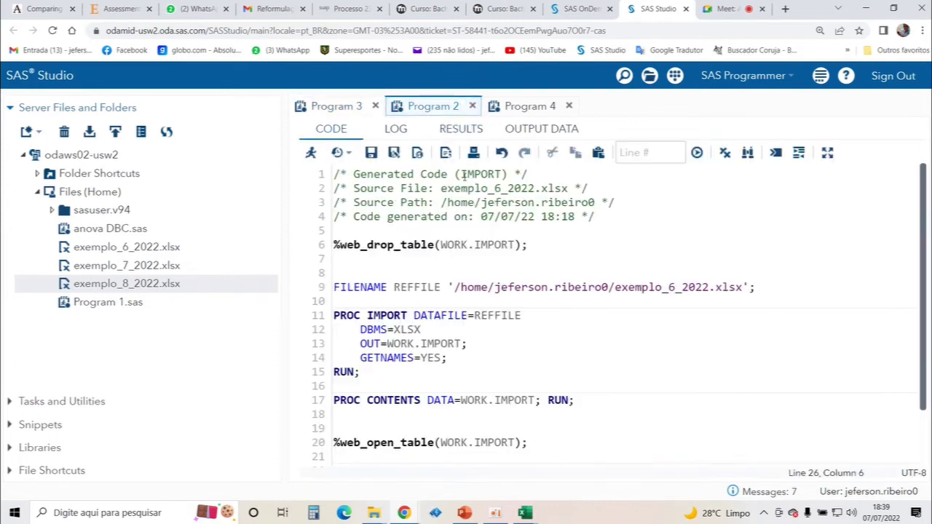
scroll(510, 313, down, 2)
scroll(510, 326, up, 2)
scroll(491, 276, down, 2)
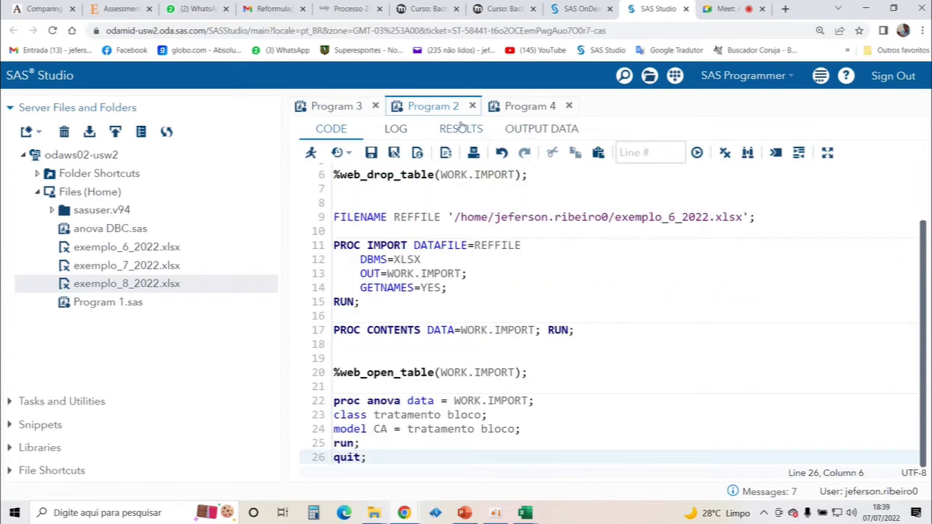
click(479, 131)
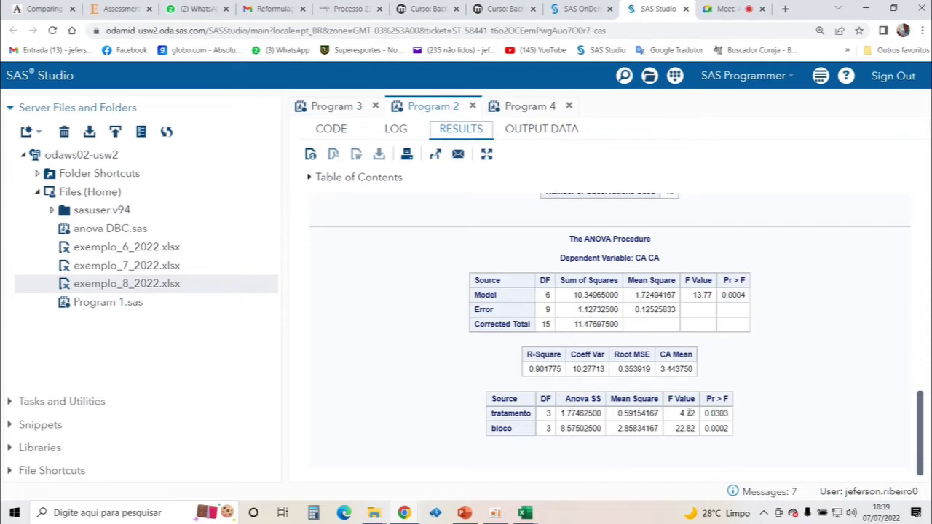
drag(678, 415, 695, 414)
scroll(612, 327, up, 3)
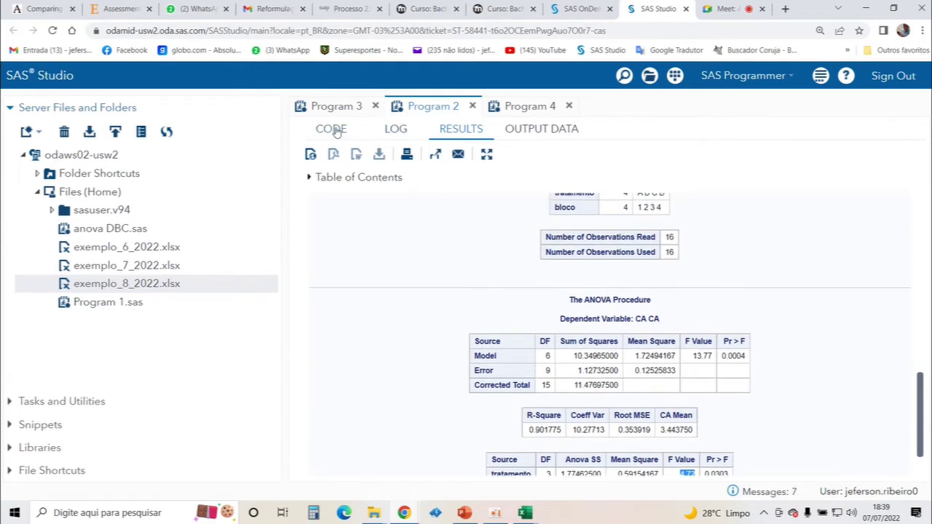
Step: Add the statement MEANS TRATAMENTO / TUKEY ALPHA = 0.05; below the model statement in Program 2's PROC ANOVA block
click(333, 129)
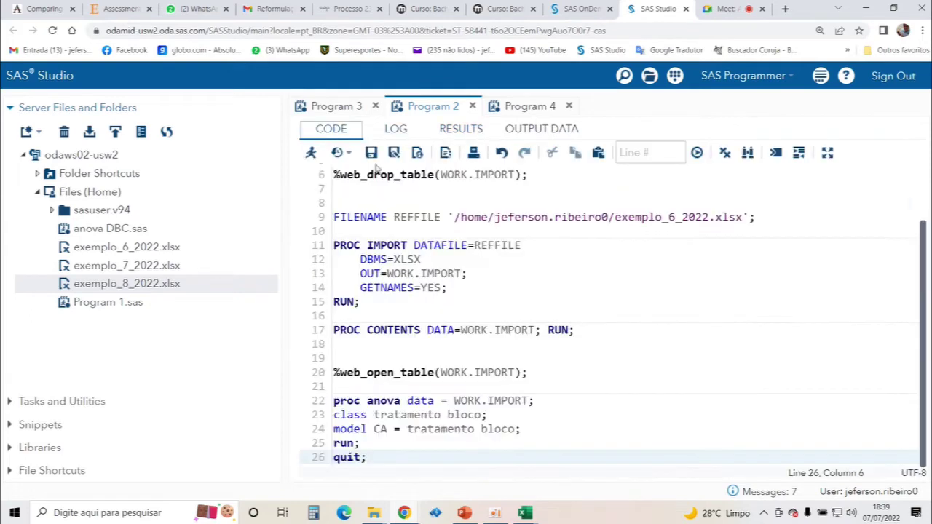
click(522, 428)
key(Return)
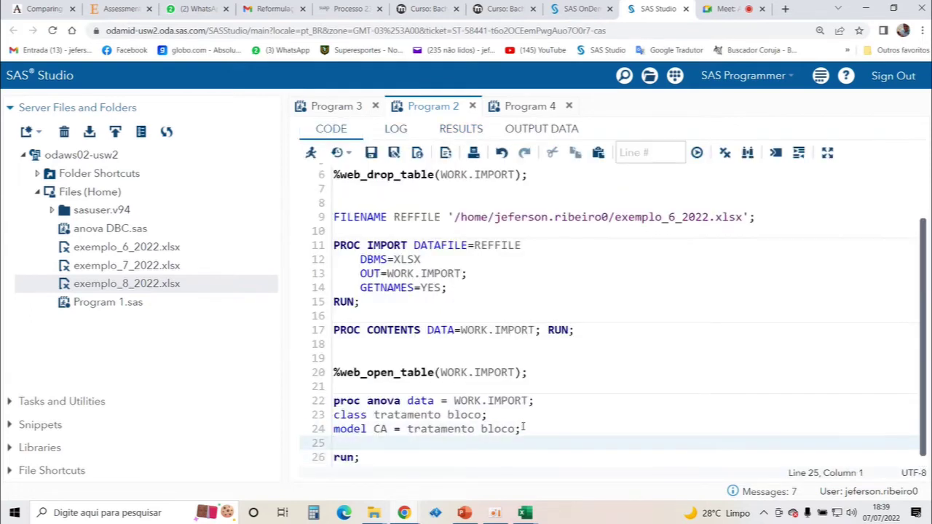
text(MEANS TRATAMENTO /)
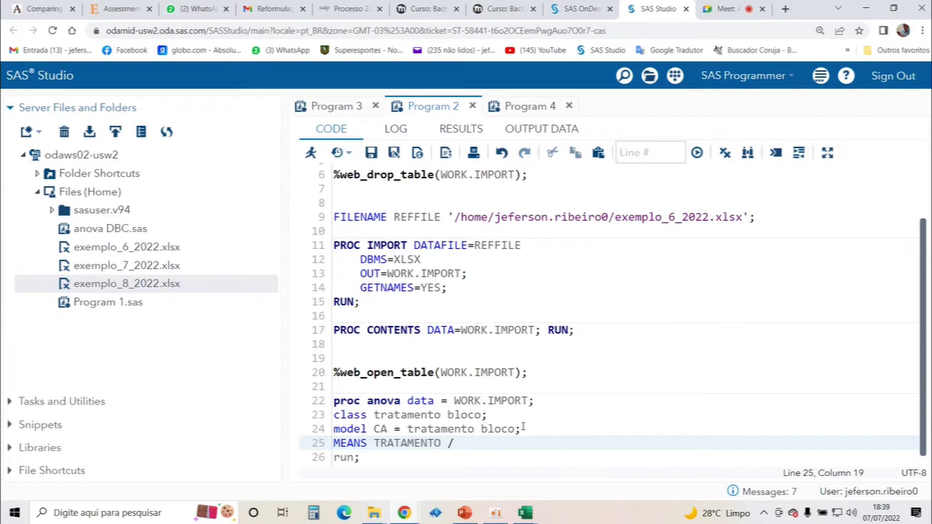
text( TU)
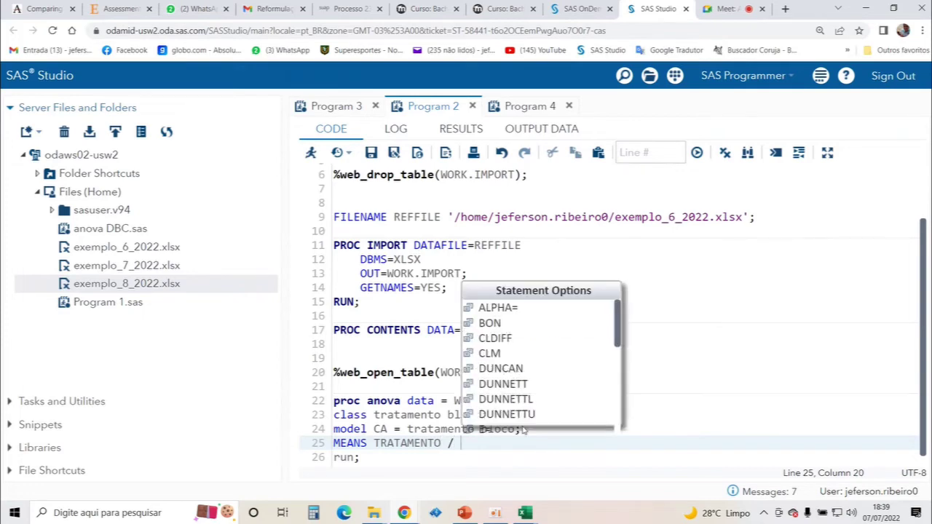
text(KE)
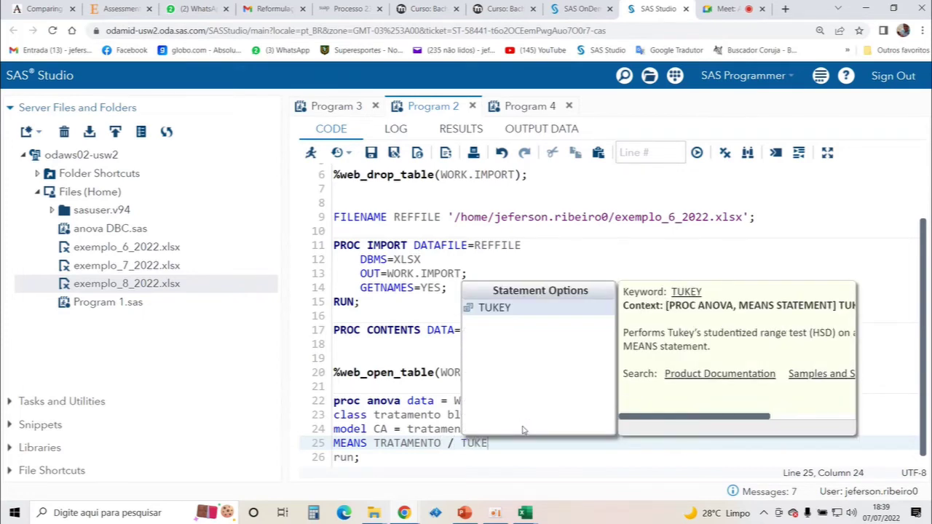
text(Y A)
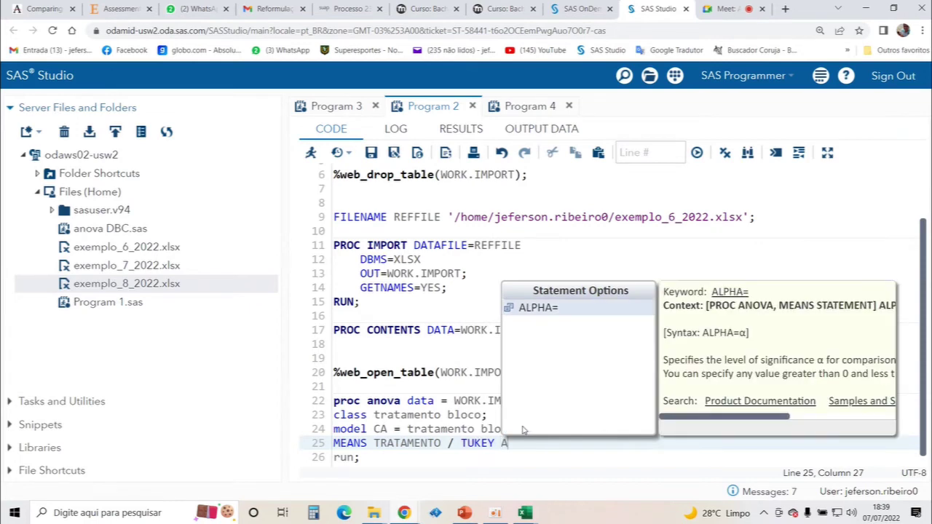
text(LPHA = )
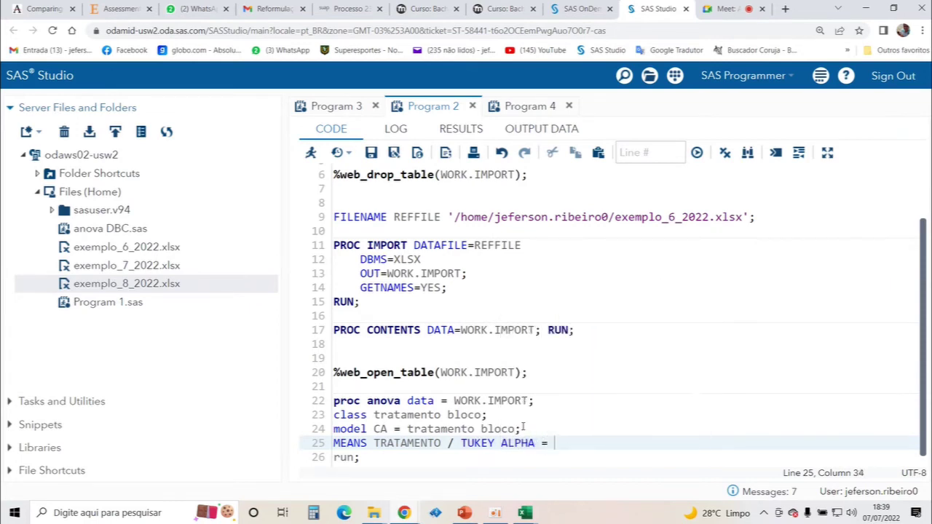
text(0.05;)
scroll(378, 401, down, 1)
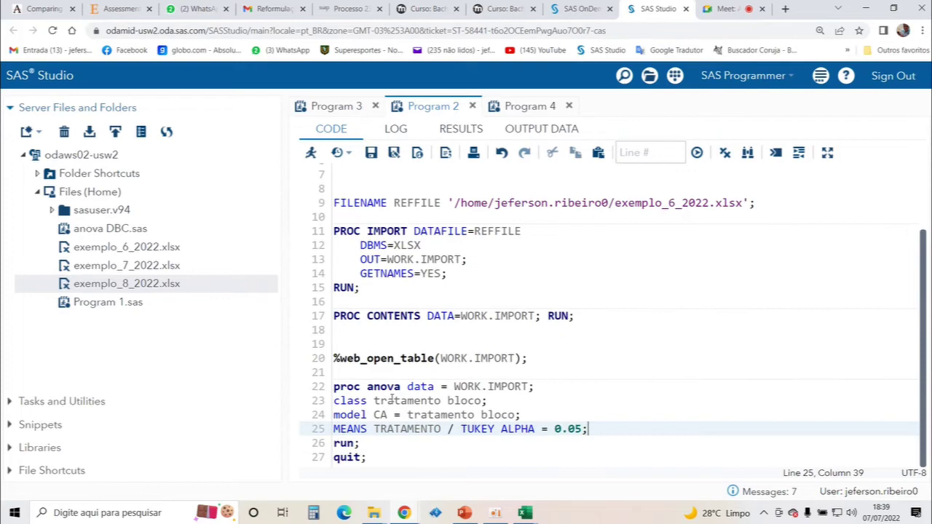
Step: Run Program 2, check its log for errors and examine the ANOVA table for CA in the results
click(310, 152)
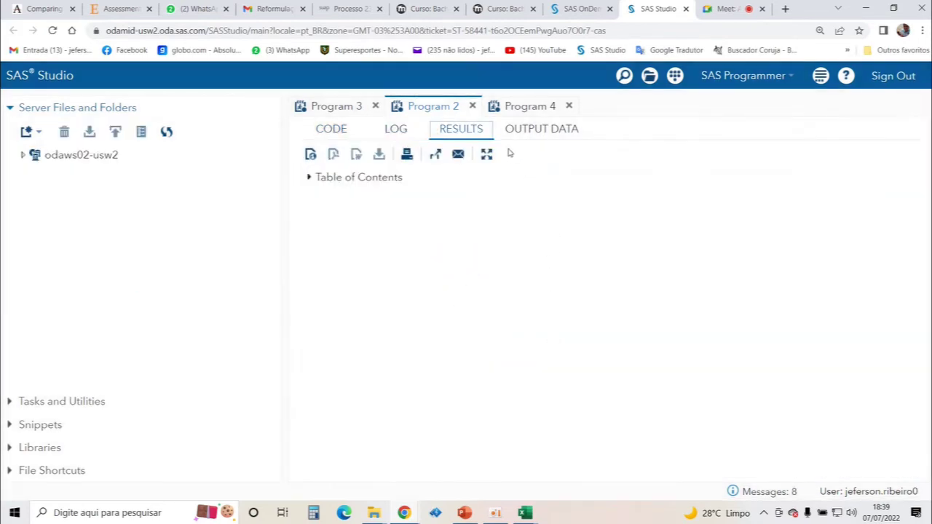
click(401, 132)
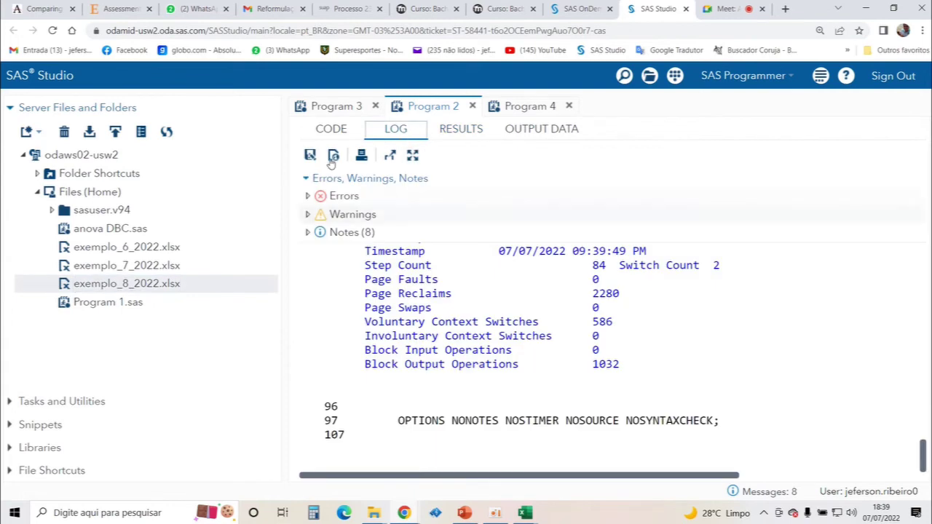
click(466, 129)
scroll(616, 338, down, 10)
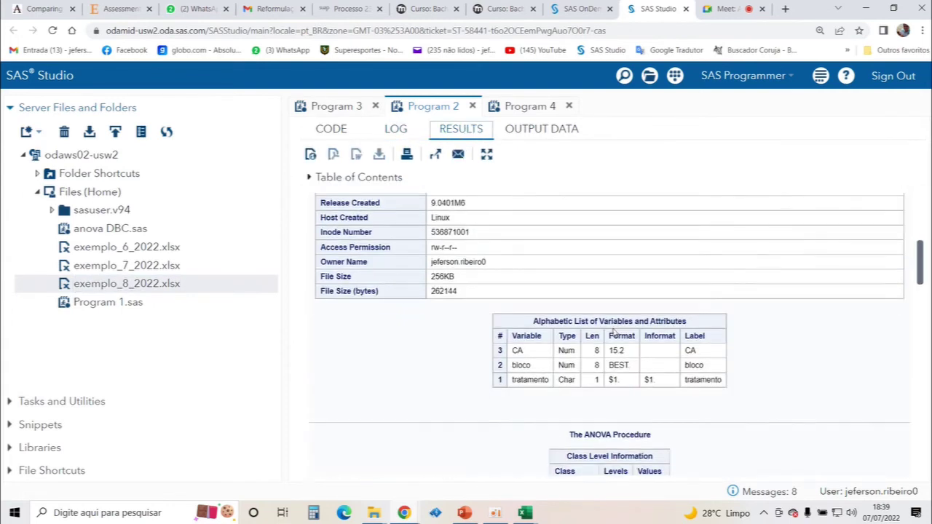
scroll(714, 320, down, 3)
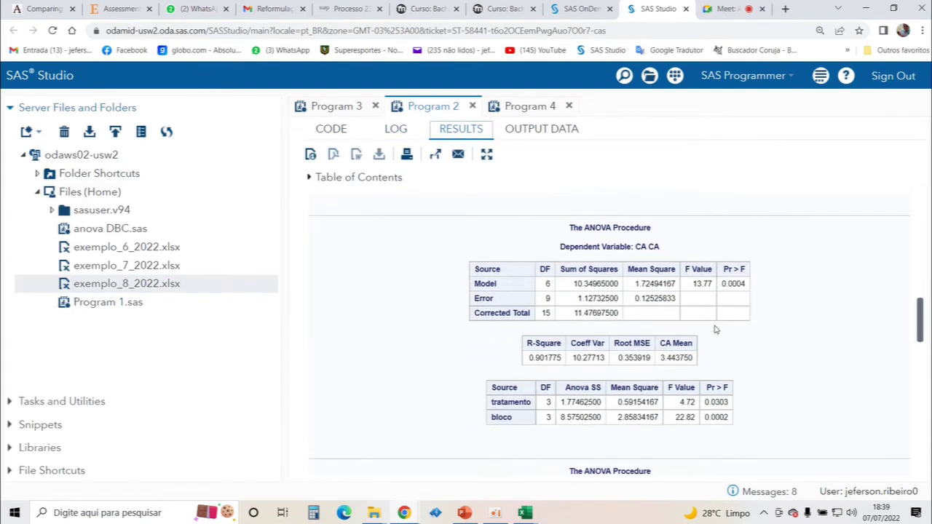
Step: Examine Program 2's Tukey test table for CA, including alpha, error degrees of freedom and minimum significant difference
scroll(714, 324, down, 10)
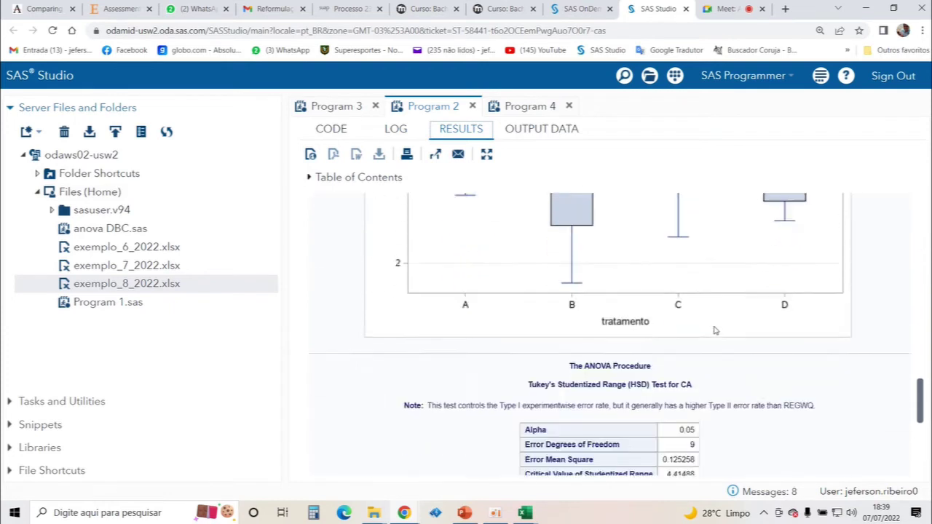
scroll(714, 324, down, 2)
scroll(681, 318, up, 3)
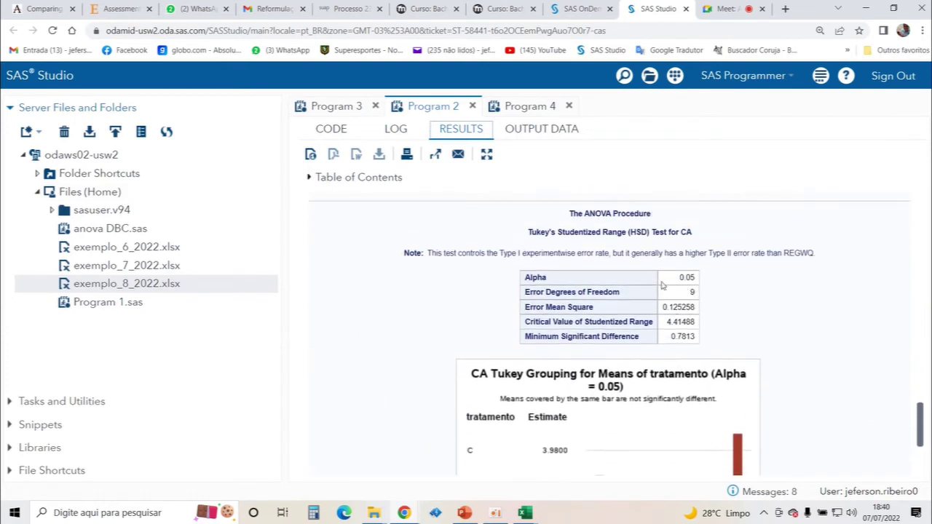
drag(680, 278, 691, 280)
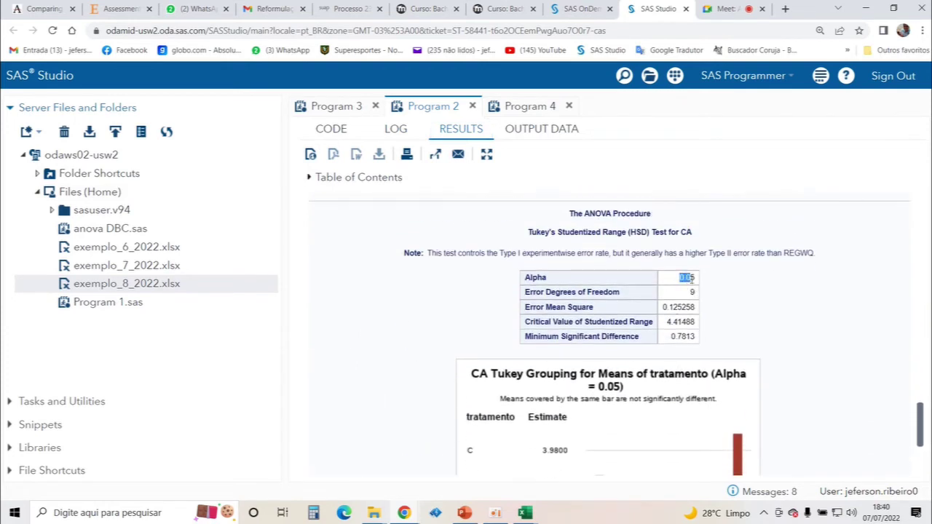
double_click(692, 291)
drag(671, 336, 692, 337)
Step: Inspect the Tukey grouping chart of treatment means C, A, D and B, and return to Program 2's code
scroll(713, 354, down, 3)
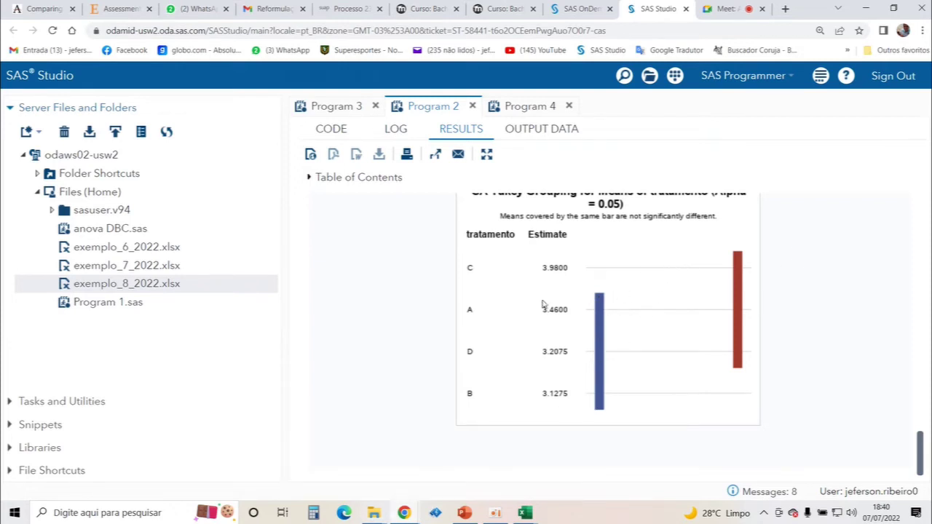
scroll(535, 300, up, 1)
scroll(532, 298, up, 1)
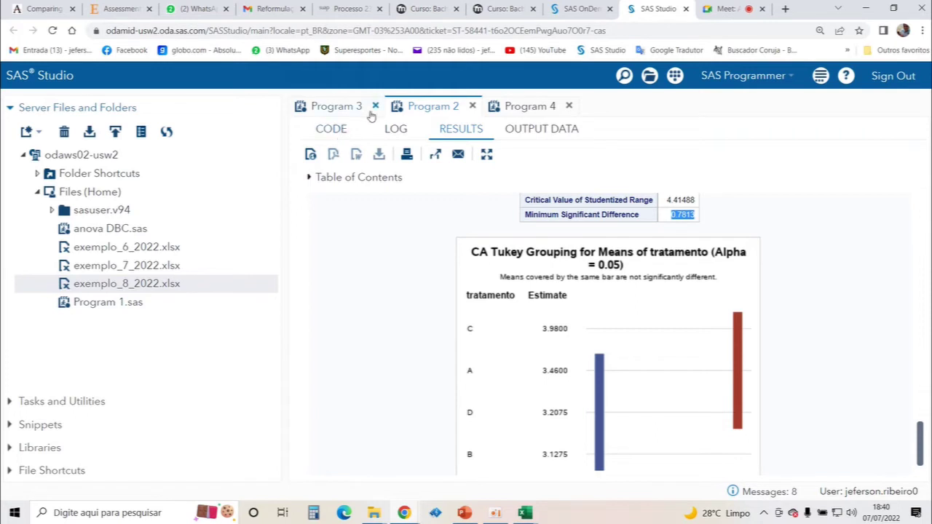
click(332, 131)
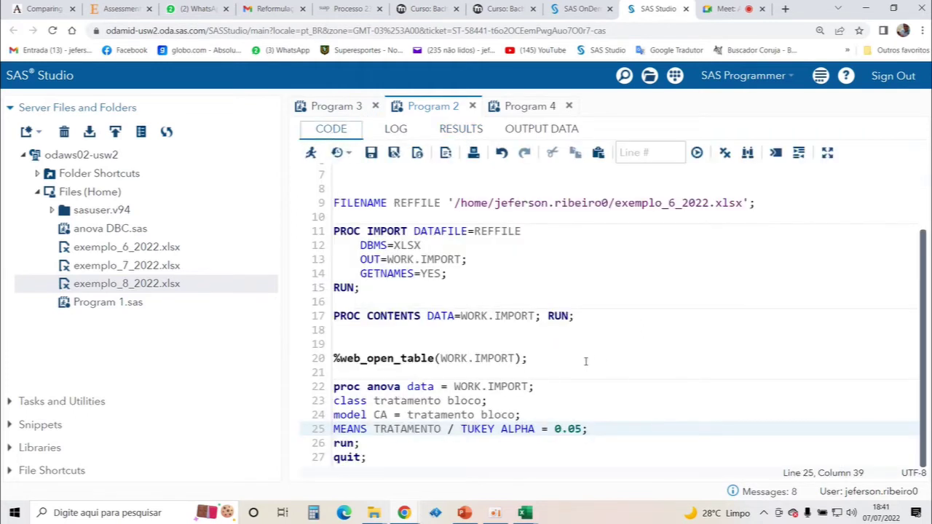
Step: Duplicate the MEANS TRATAMENTO / TUKEY ALPHA = 0.05 statement on a new line directly below the original
key(ctrl+minus)
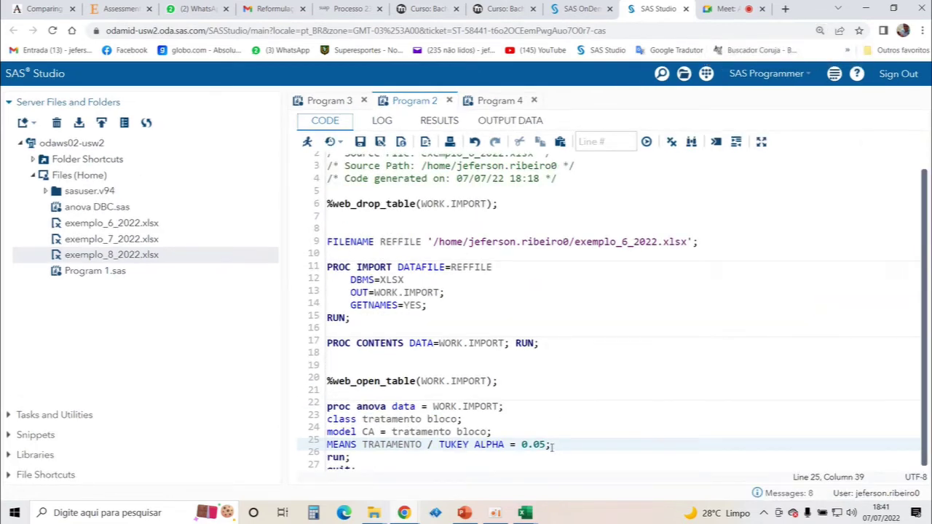
scroll(553, 447, down, 1)
key(shift+Down)
key(shift+Up)
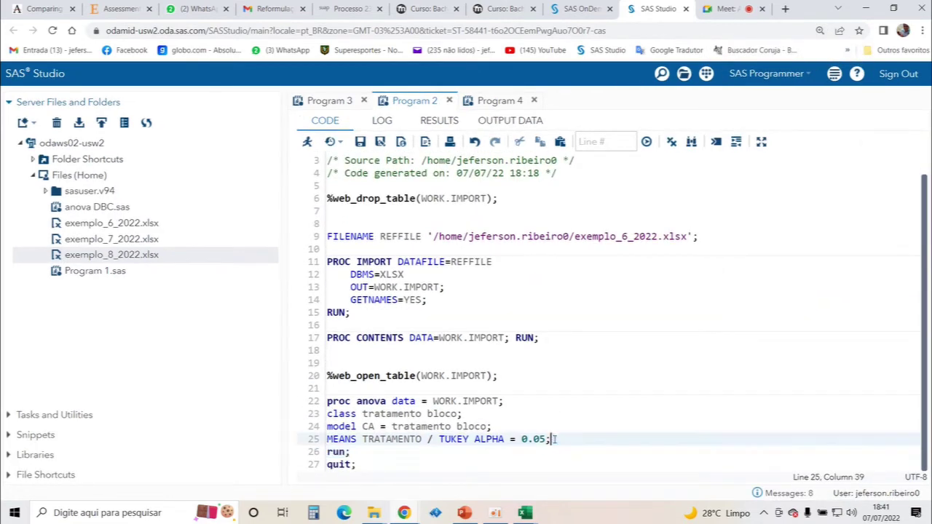
key(Return)
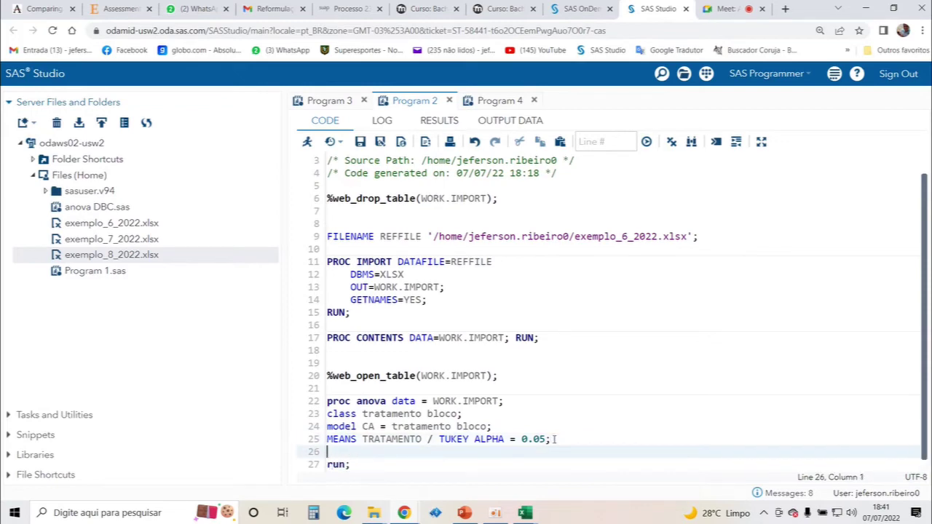
drag(552, 440, 327, 439)
key(ctrl+c)
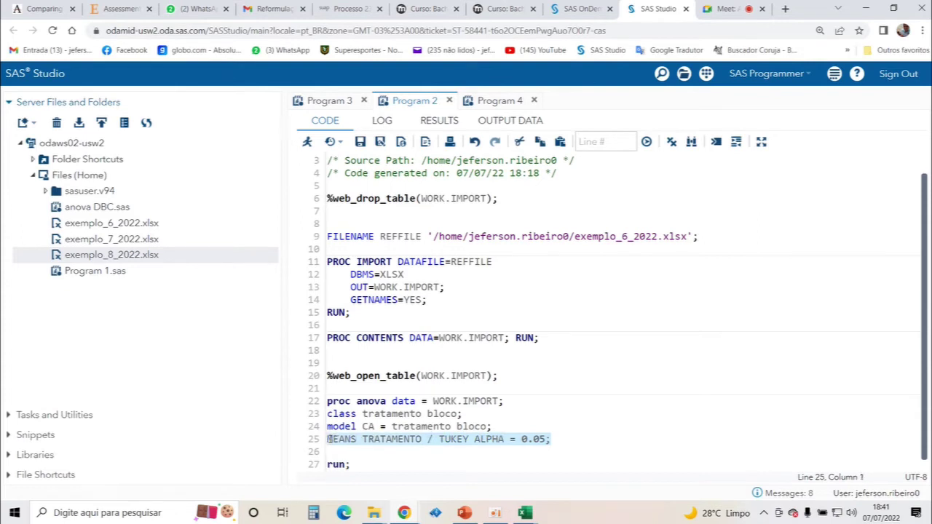
click(377, 456)
key(ctrl+v)
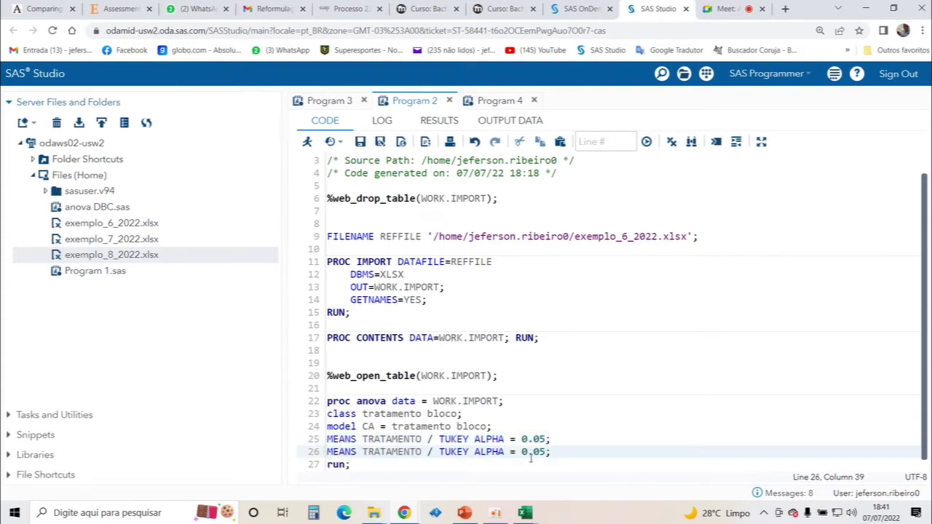
Step: Set ALPHA to 0.01 in the second TUKEY statement and run the program
key(BackSpace)
text(1)
scroll(429, 429, down, 1)
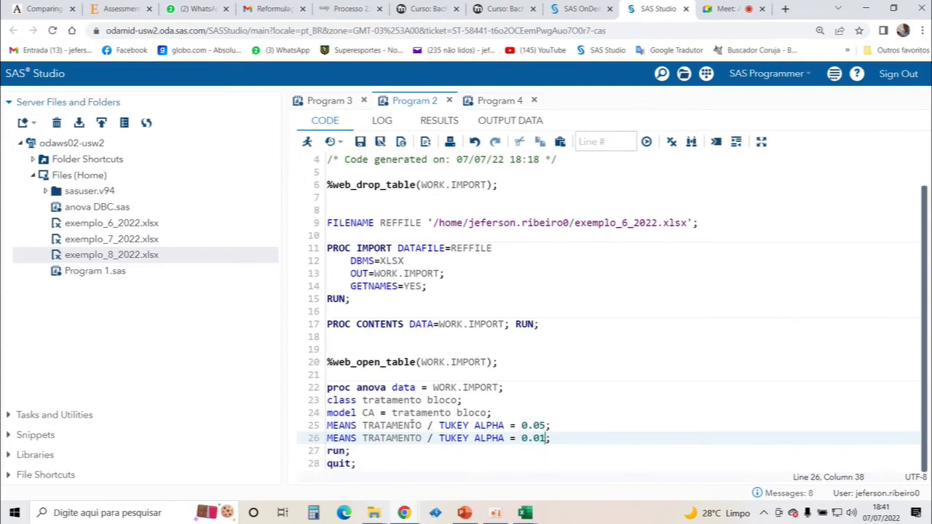
click(307, 142)
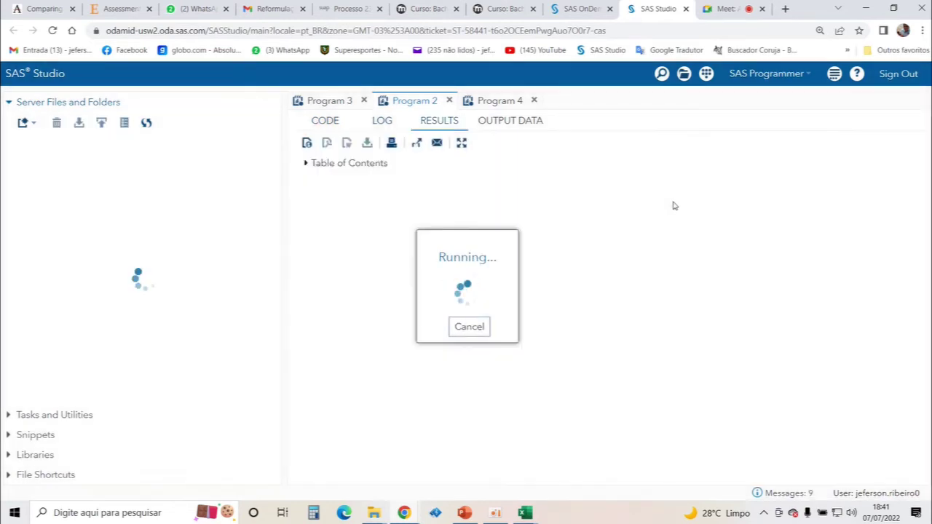
Step: Compare the Tukey test tables and mean groupings for CA at alpha 0.05 and 0.01 in the results
scroll(614, 246, down, 3)
scroll(614, 245, down, 12)
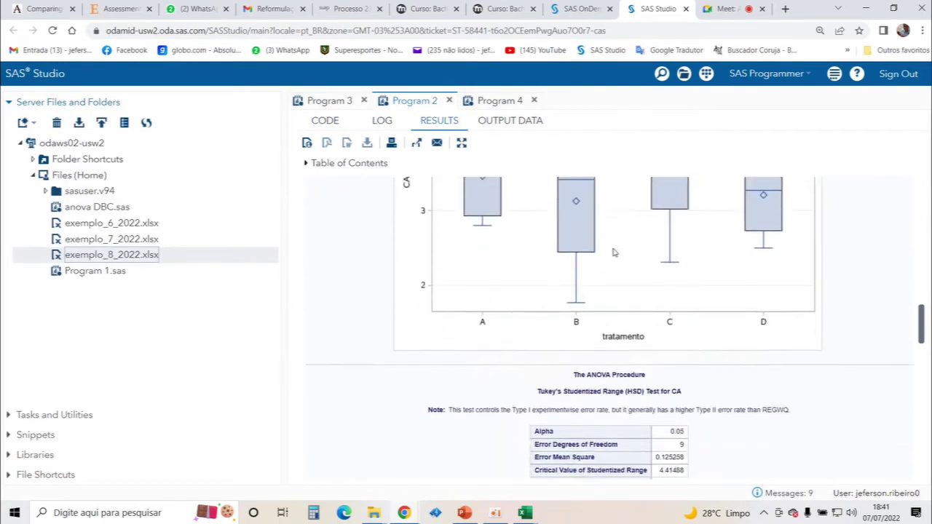
scroll(614, 254, up, 1)
drag(669, 270, 679, 270)
scroll(696, 328, down, 8)
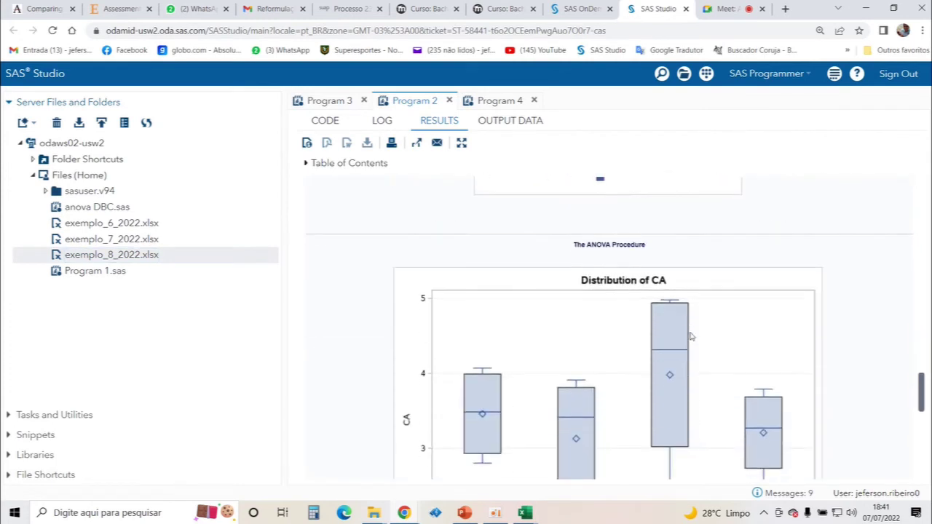
scroll(690, 327, down, 3)
drag(668, 245, 686, 245)
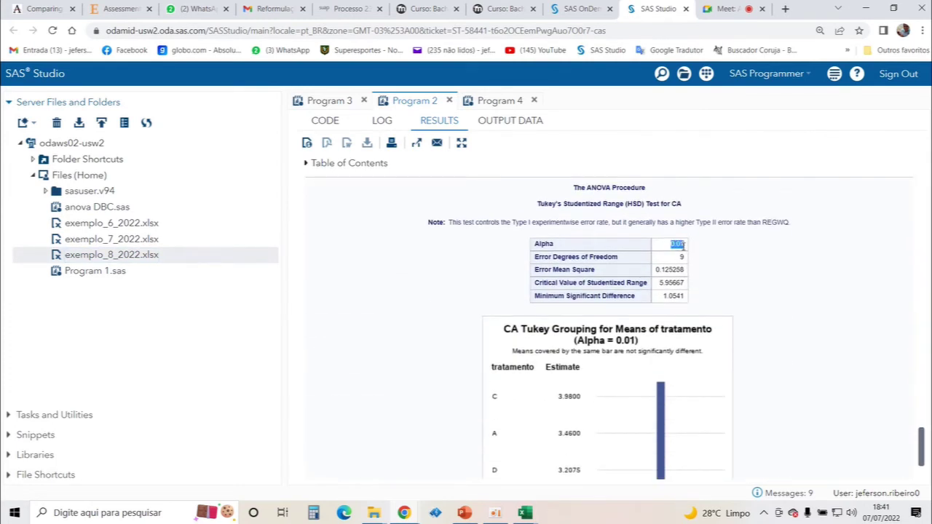
scroll(681, 281, down, 1)
scroll(680, 282, down, 1)
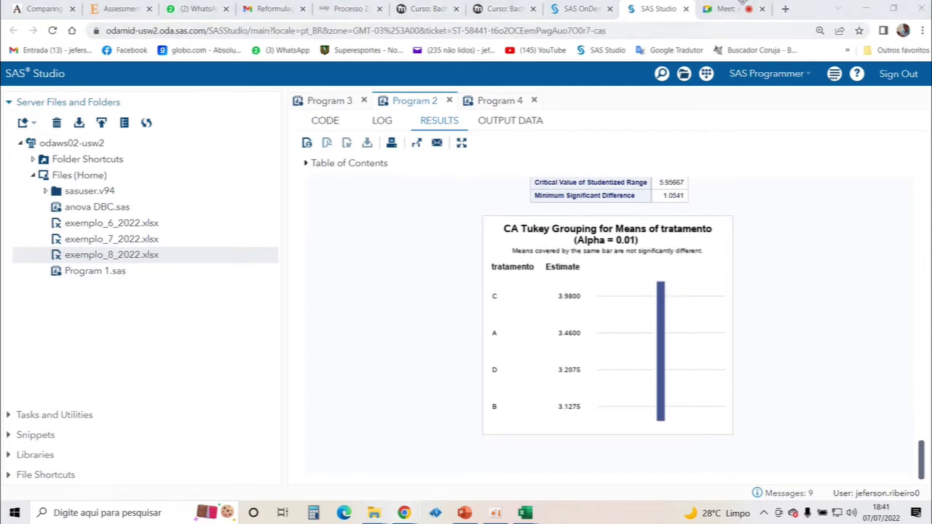
Step: Switch to the Google Meet call, admit the waiting participant, and return to the SAS Studio results
click(724, 9)
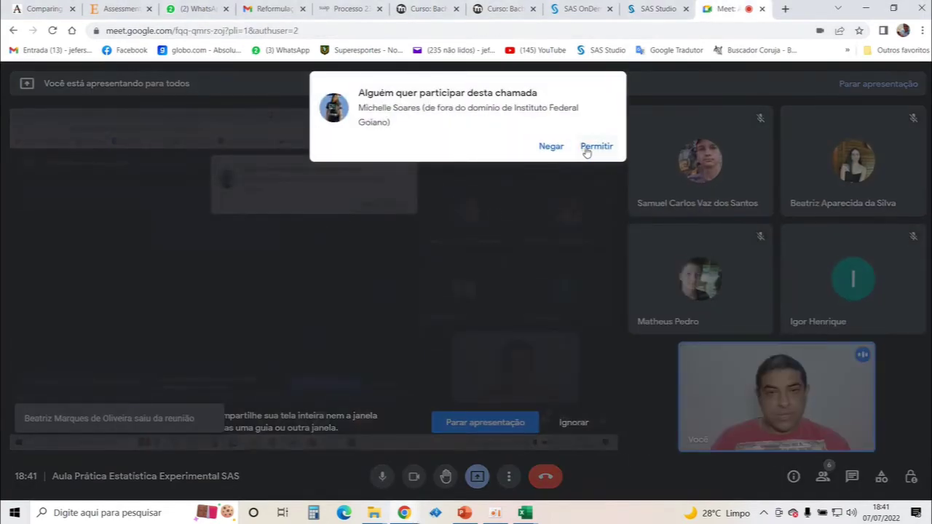
click(591, 148)
click(577, 9)
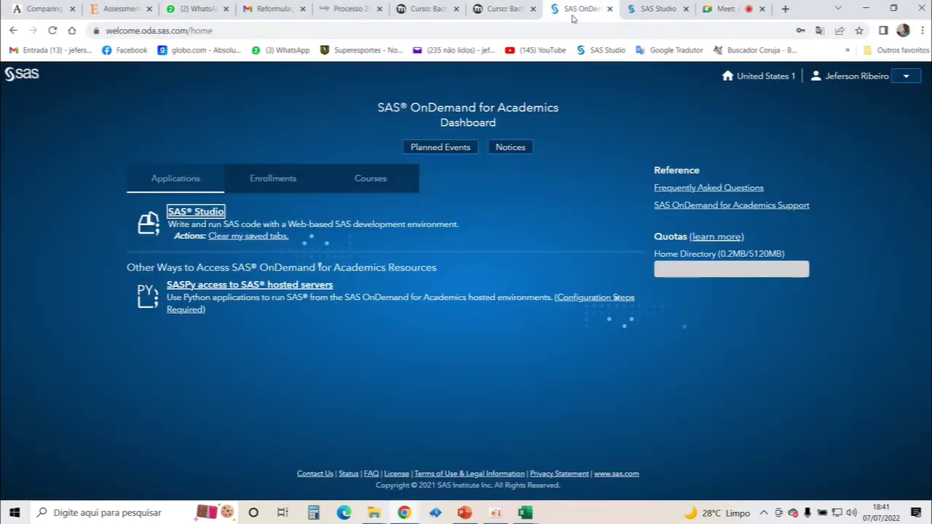
click(632, 10)
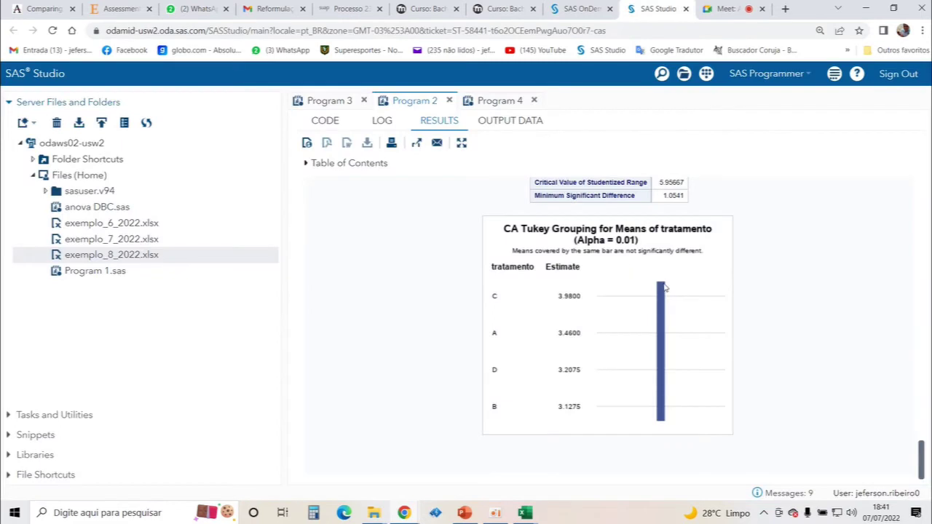
Step: Examine the ANOVA table's significance for tratamento and the Tukey test at alpha 0.05
scroll(563, 295, up, 10)
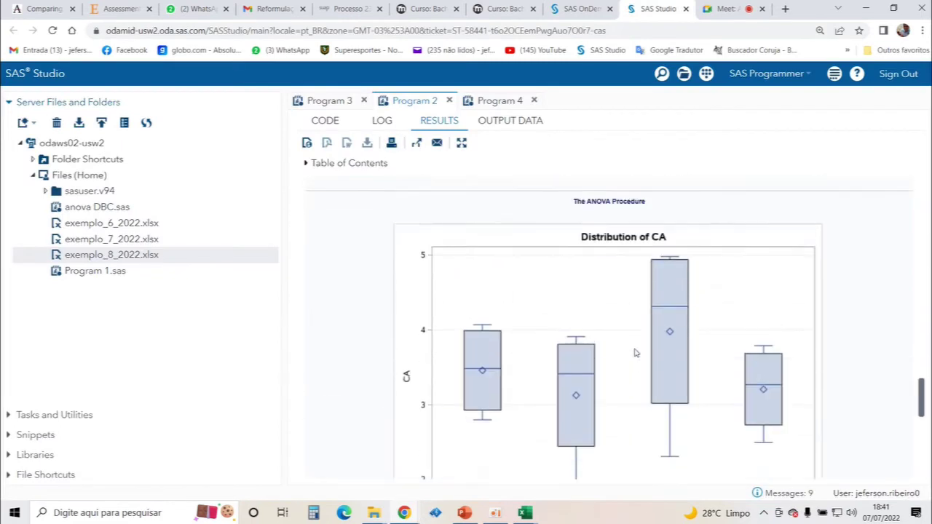
scroll(636, 352, up, 10)
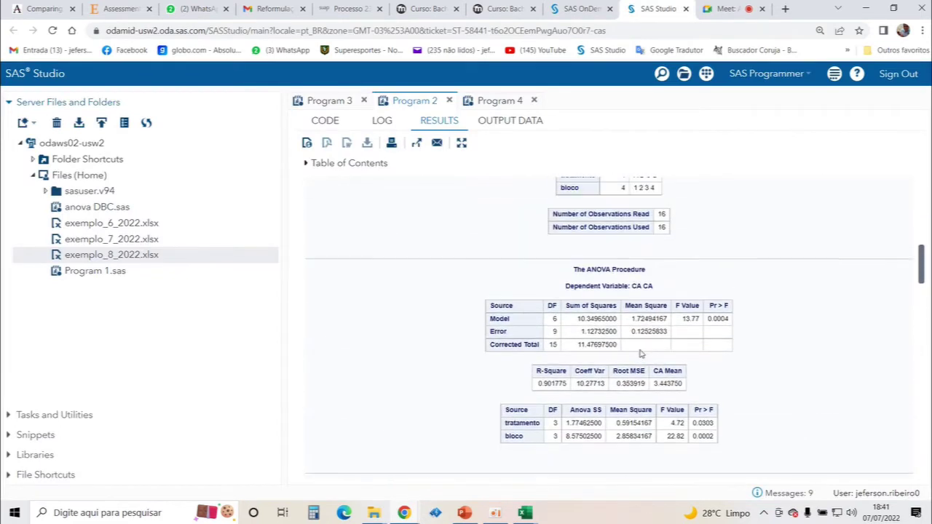
scroll(693, 372, down, 1)
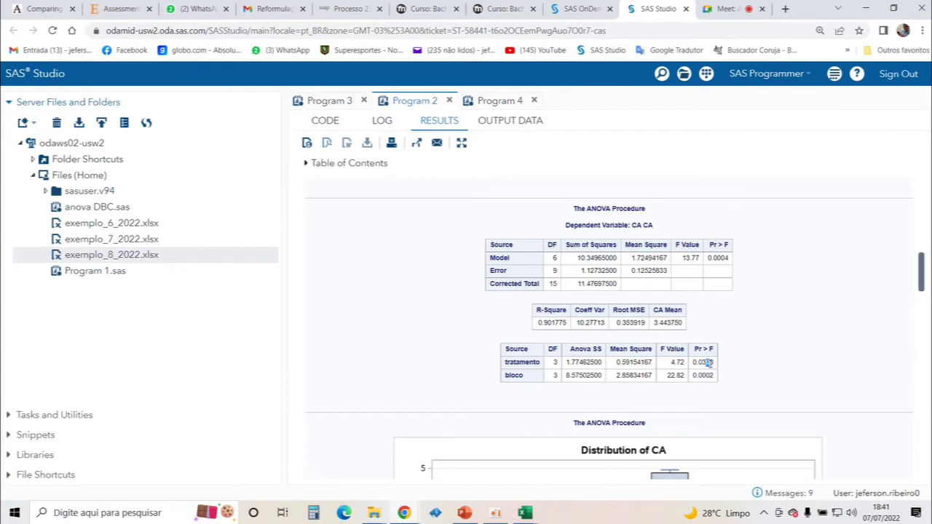
scroll(692, 375, down, 10)
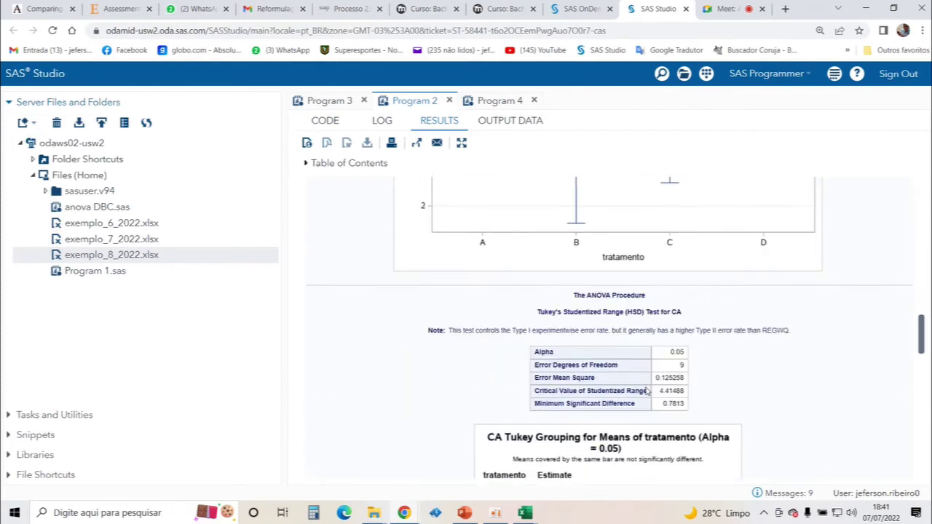
scroll(599, 256, up, 2)
Step: Change the second MEANS statement to the DUNCAN test with ALPHA = 0.05 and run the program
click(328, 122)
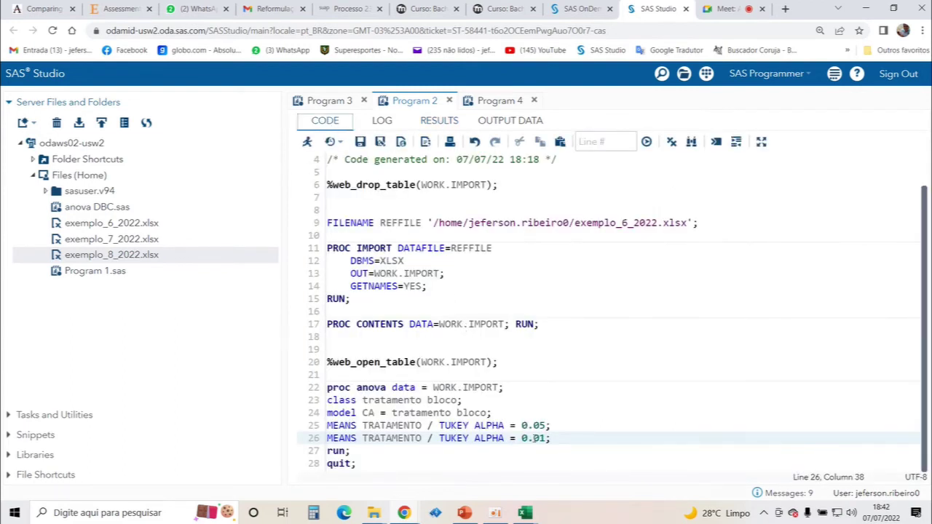
key(BackSpace)
text(5)
double_click(486, 438)
double_click(454, 439)
key(BackSpace)
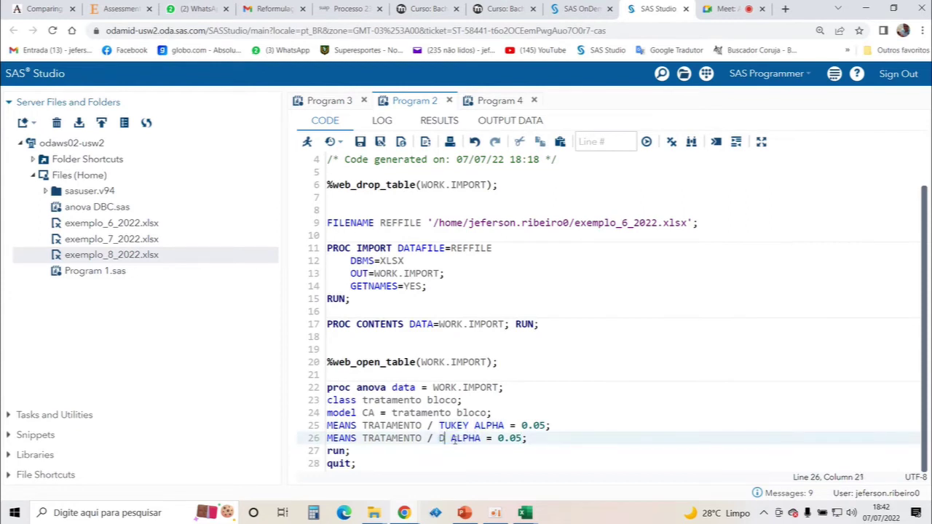
text(DUNCAN)
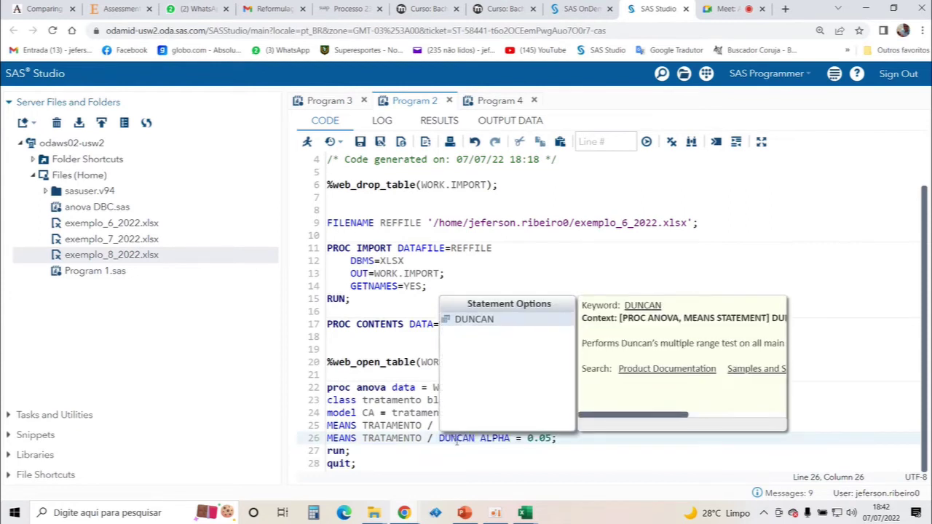
click(490, 462)
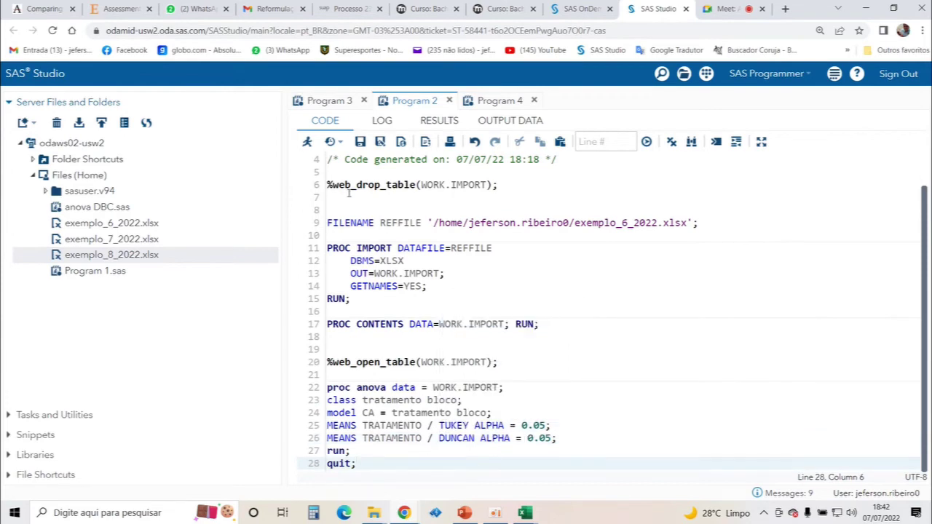
click(306, 141)
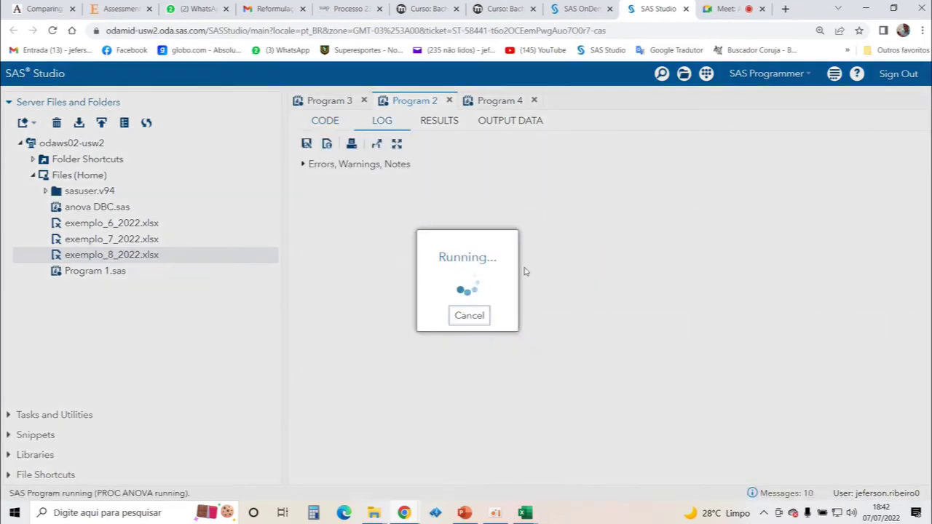
Step: Compare the Tukey and Duncan groupings of the tratamento means for CA at alpha 0.05
scroll(530, 269, down, 10)
scroll(614, 346, down, 10)
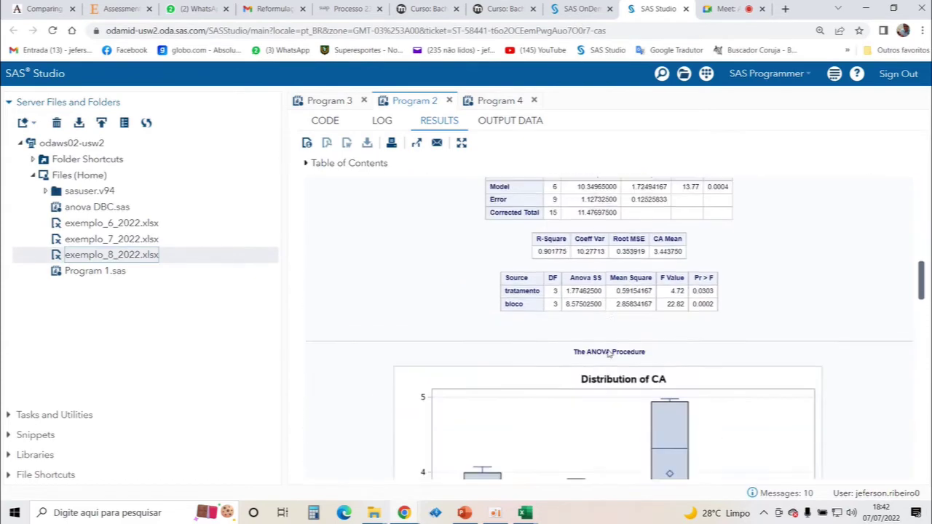
scroll(615, 346, down, 5)
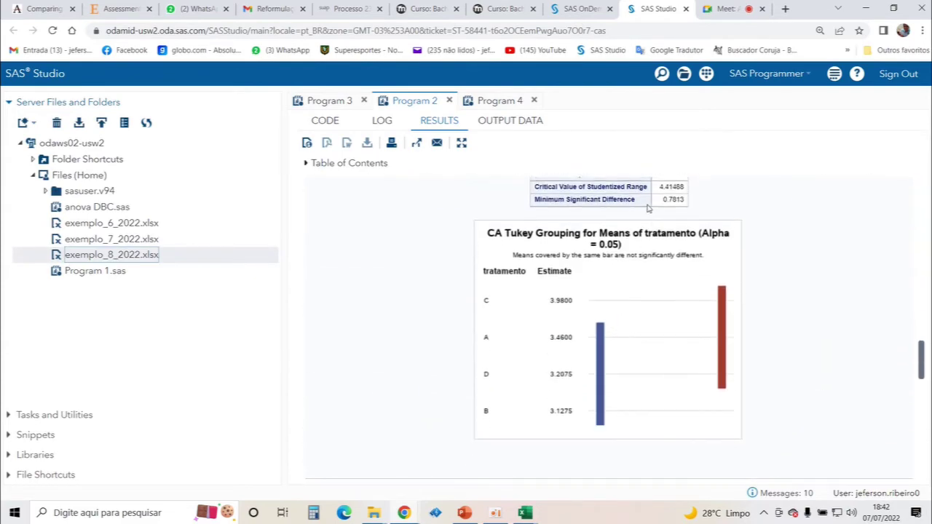
scroll(522, 309, up, 1)
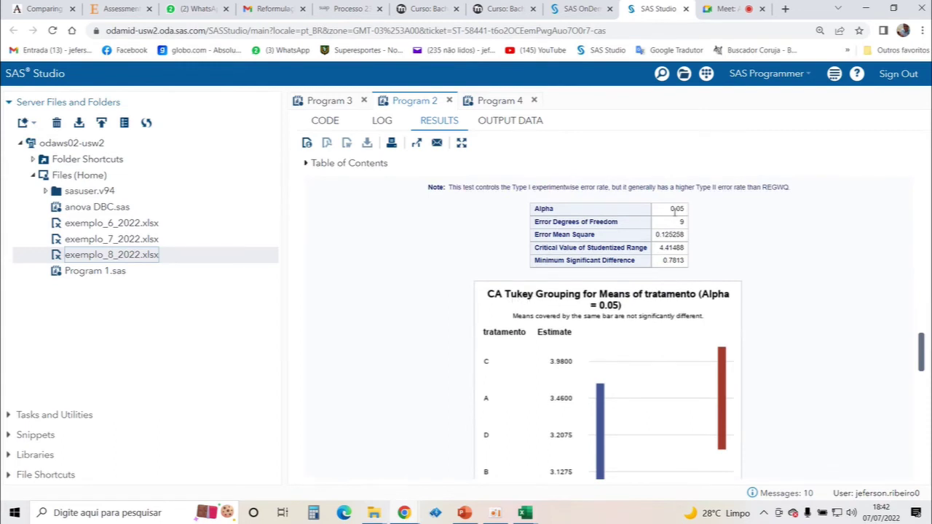
scroll(678, 249, down, 10)
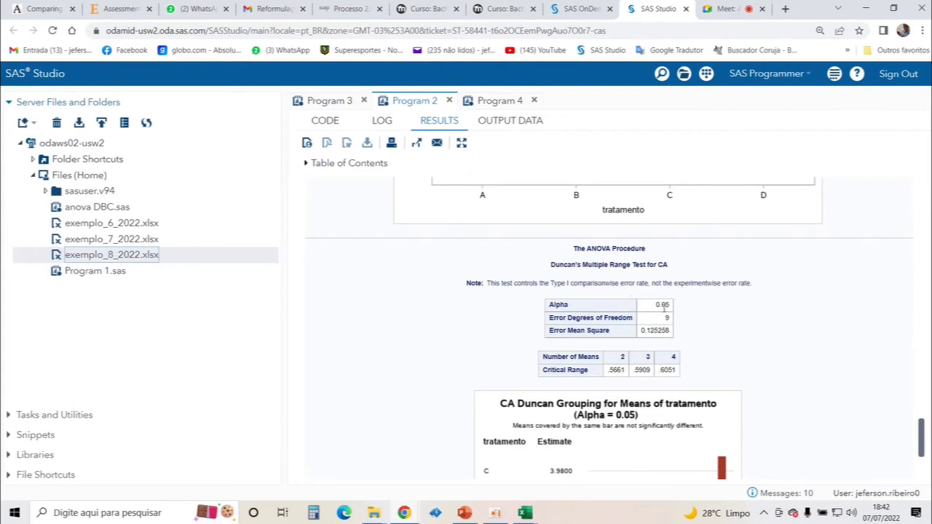
scroll(648, 339, down, 3)
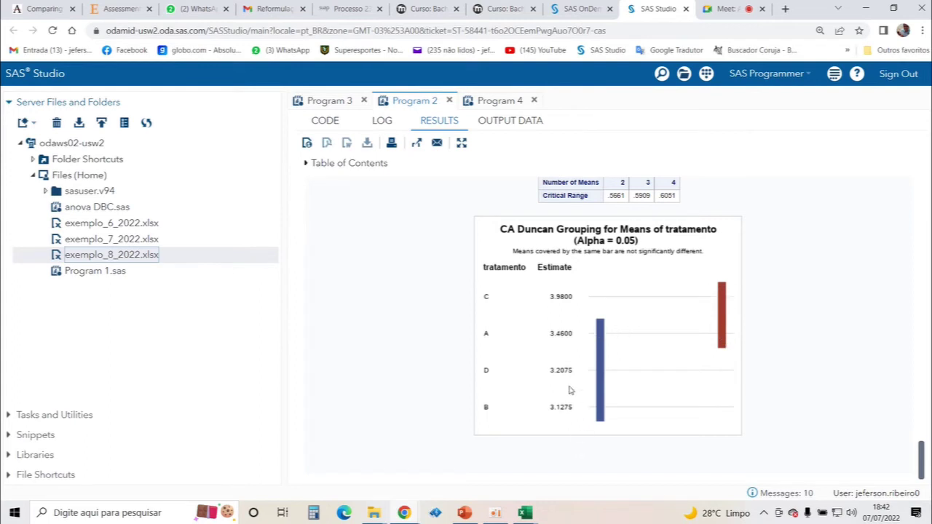
scroll(575, 393, up, 3)
scroll(470, 335, up, 10)
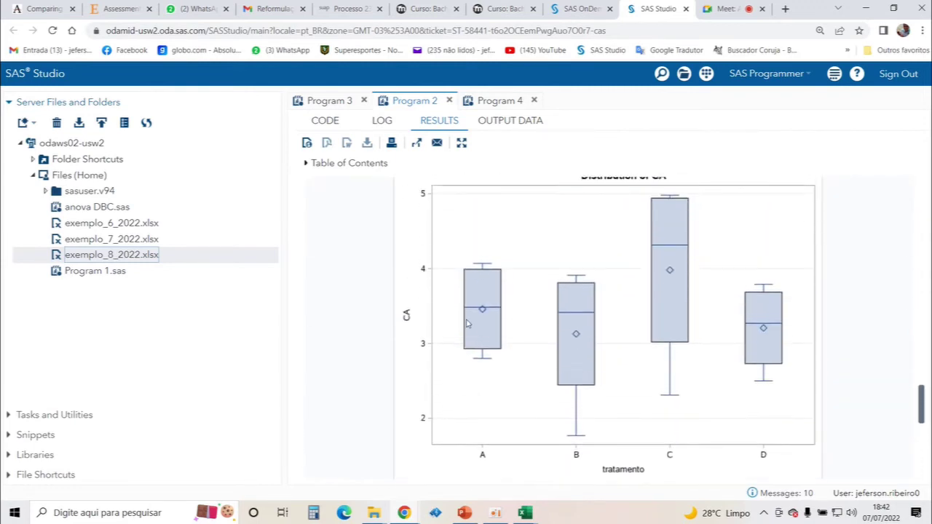
Step: Duplicate the MEANS TRATAMENTO / DUNCAN ALPHA = 0.05 statement on a new line below it in the code
click(325, 122)
drag(556, 440, 327, 445)
key(ctrl+c)
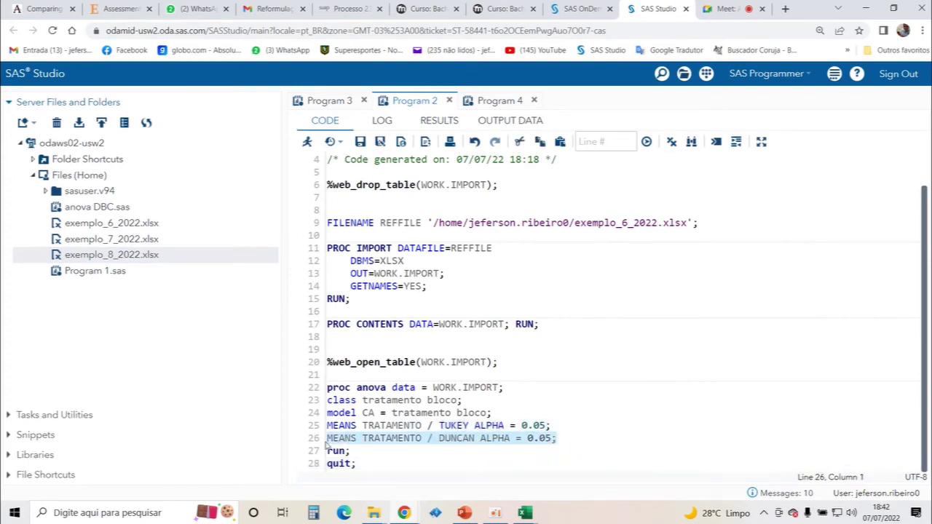
click(566, 439)
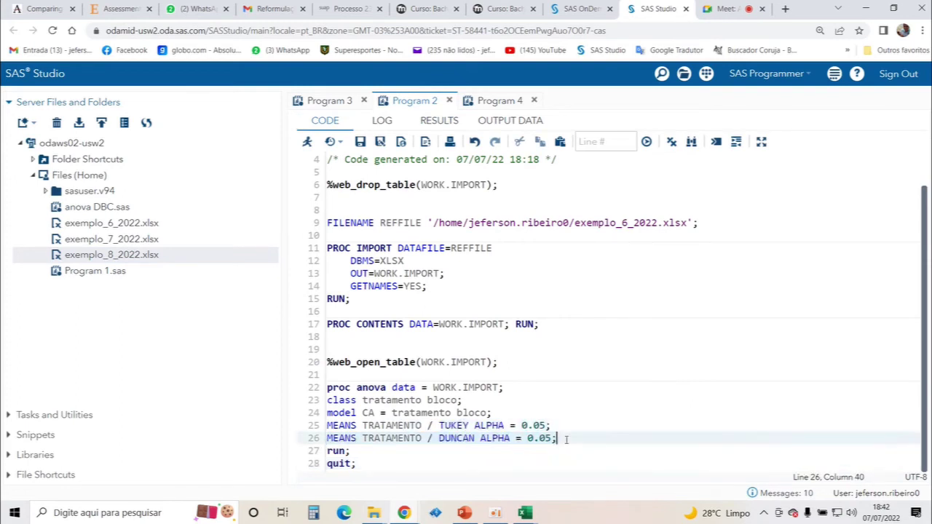
key(Return)
key(ctrl+v)
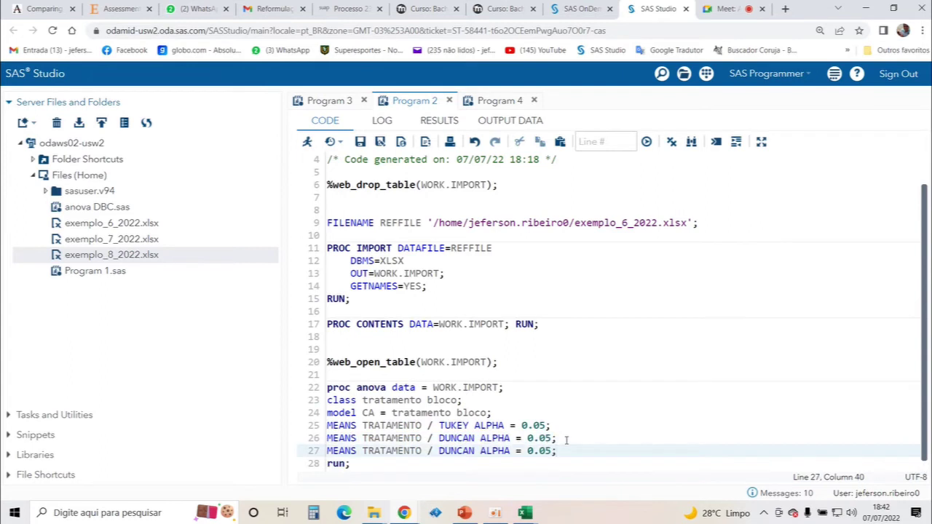
Step: Change the test in the third MEANS TRATAMENTO statement to SCHEFFE
double_click(470, 450)
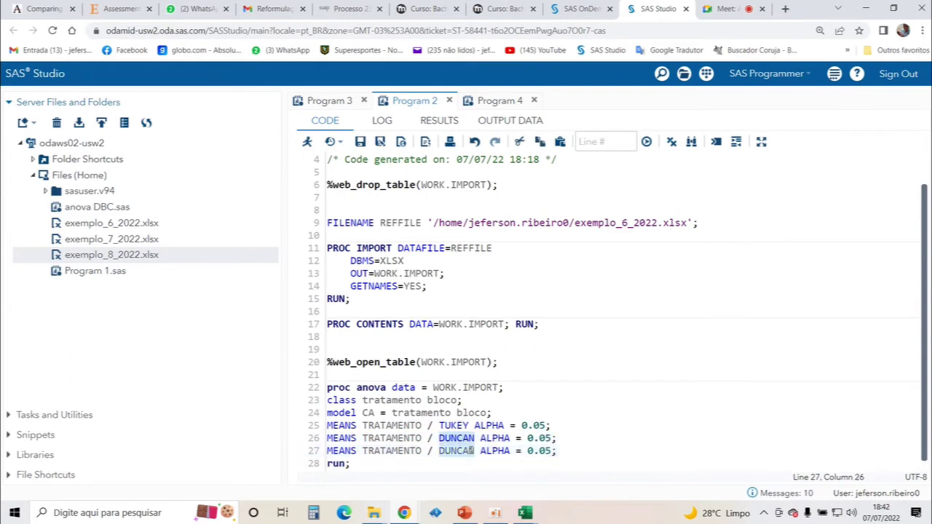
text(SC)
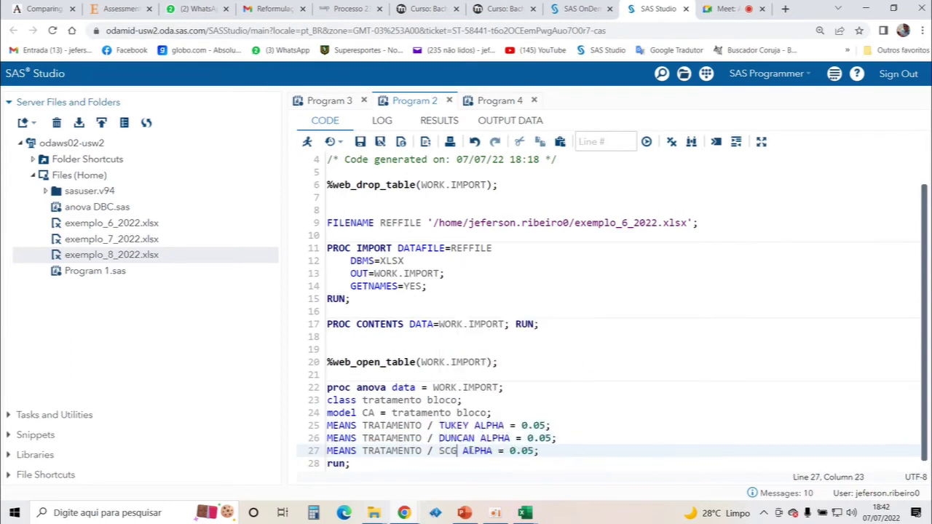
key(BackSpace)
text(HEFF)
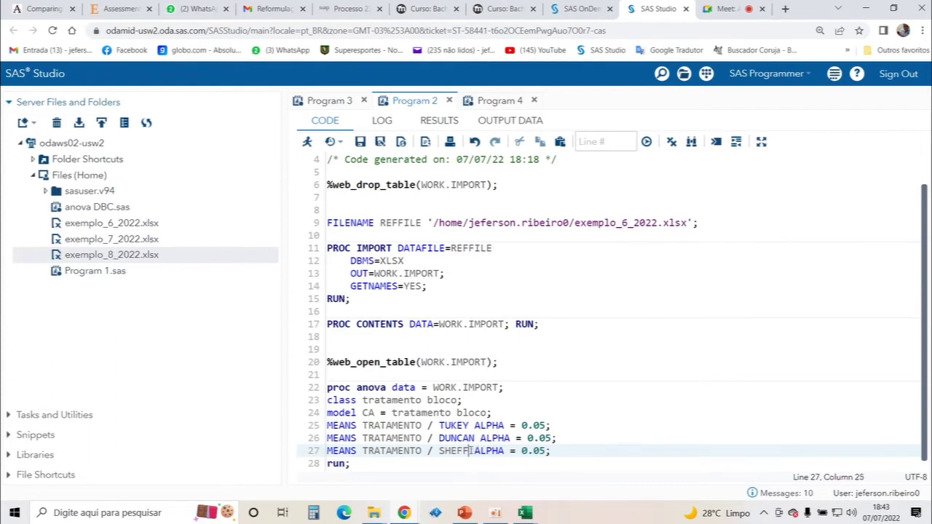
key(BackSpace)
key(BackSpace)
key(BackSpace)
key(BackSpace)
text(C)
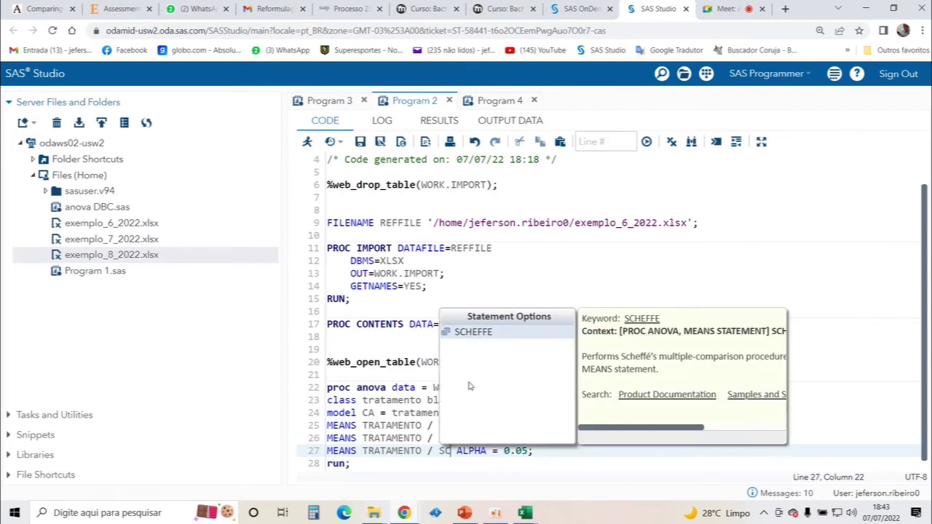
click(487, 333)
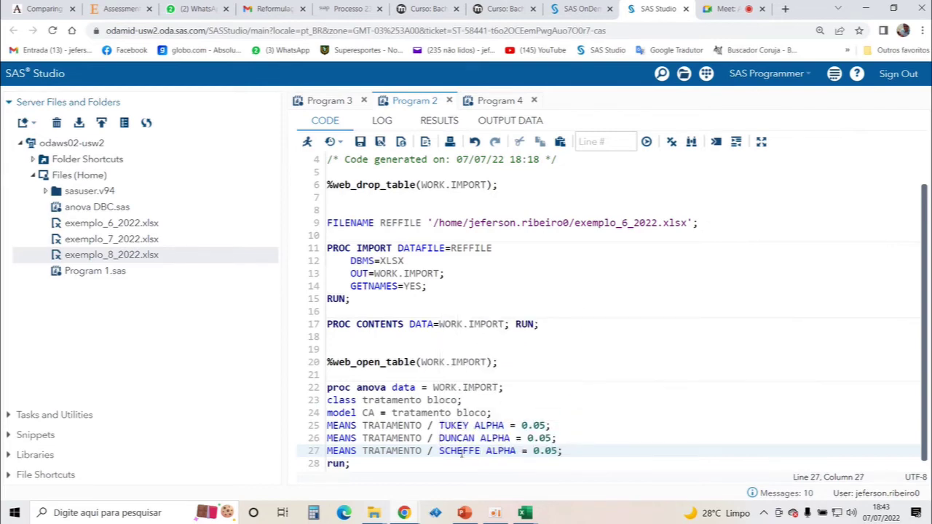
Step: Add a fourth MEANS TRATAMENTO statement below the SCHEFFE line, using the DUNNETT test with ALPHA = 0.05
scroll(372, 462, down, 1)
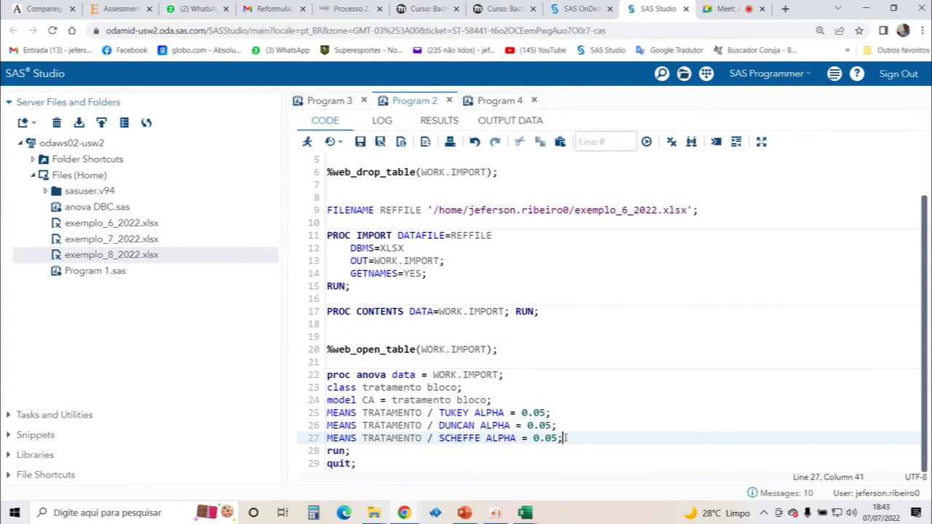
key(Return)
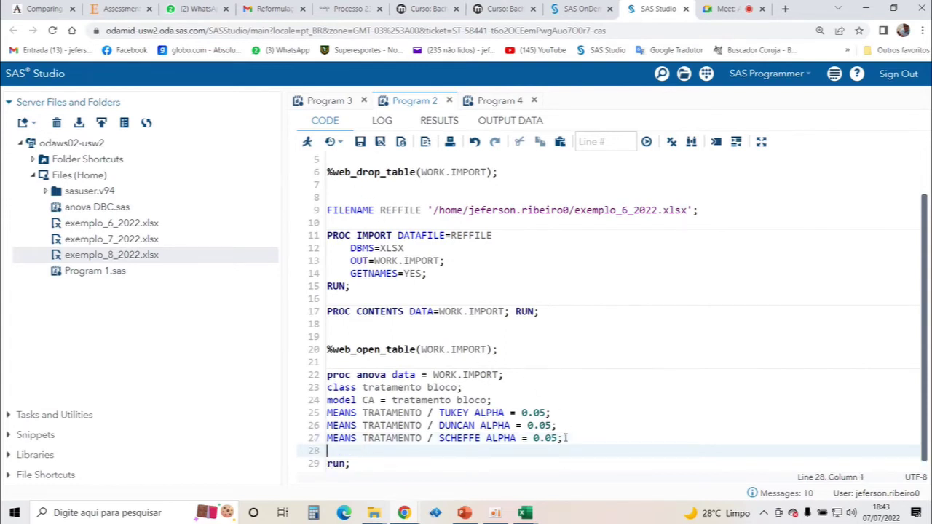
key(ctrl+v)
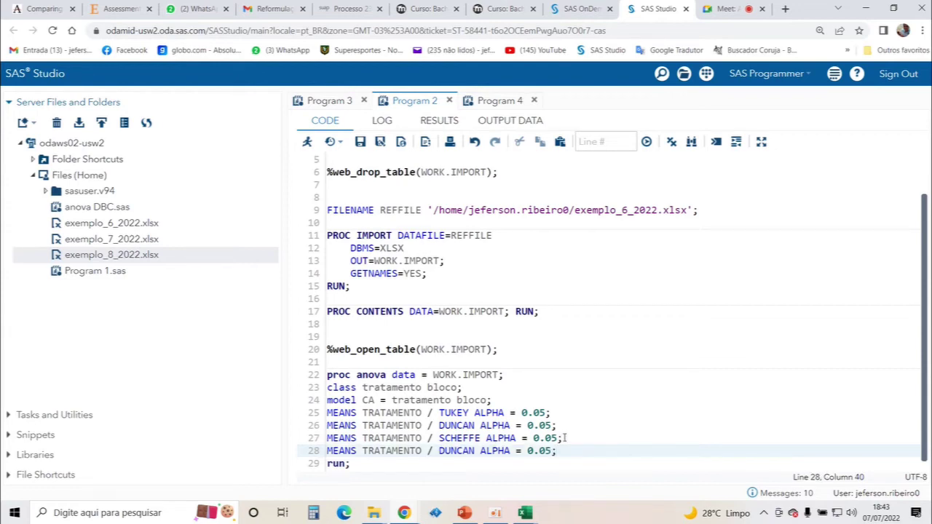
click(463, 451)
double_click(463, 450)
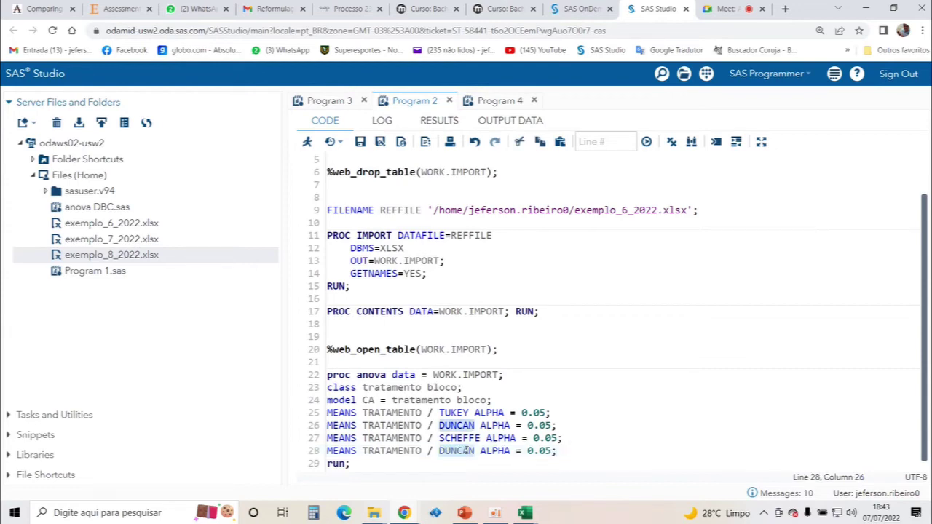
text(DUNN)
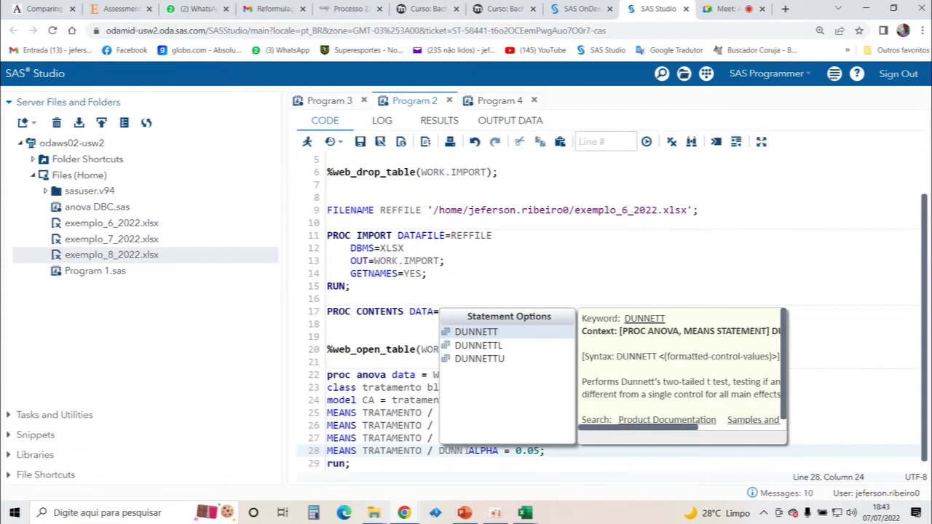
click(475, 331)
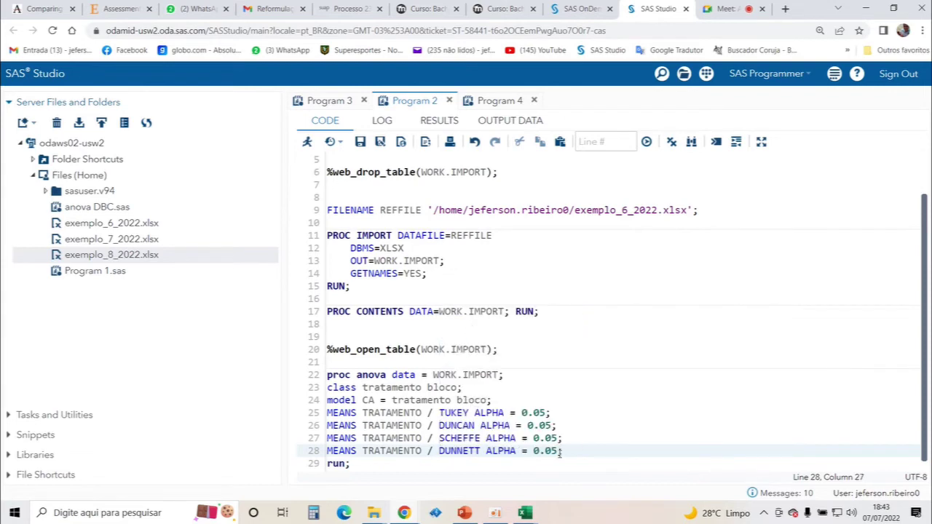
Step: Add a MEANS TRATAMENTO statement below the DUNNETT line, using the SNK test with ALPHA = 0.05
key(Return)
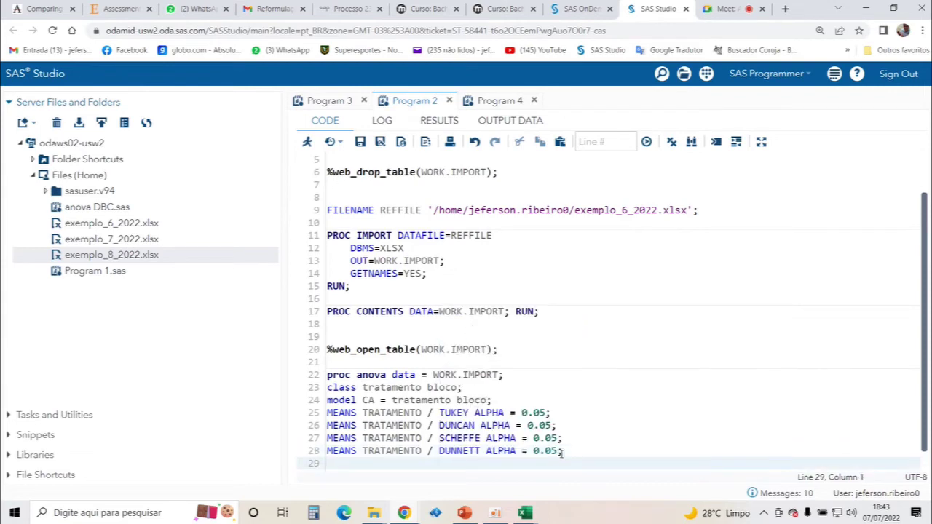
text(MEANS TRATAMENTO / DUNCAN ALPHA = 0.05;)
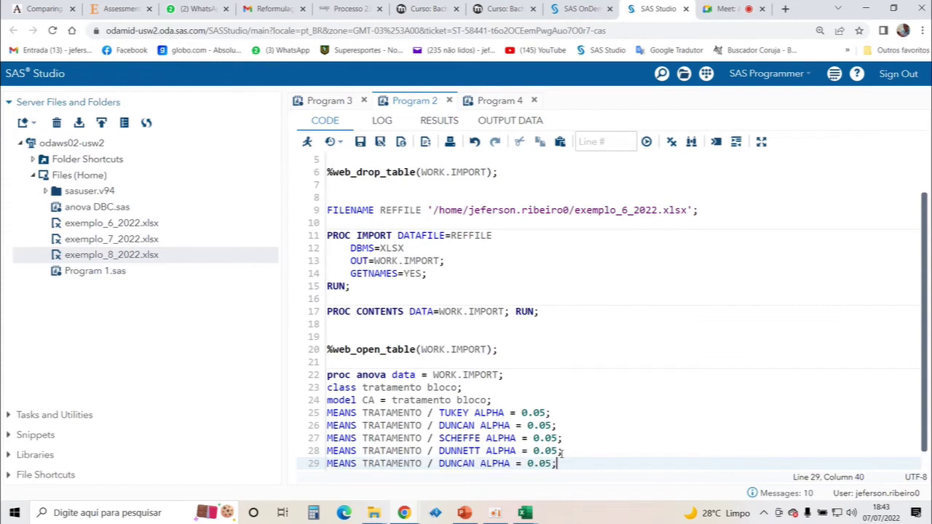
click(468, 463)
double_click(468, 463)
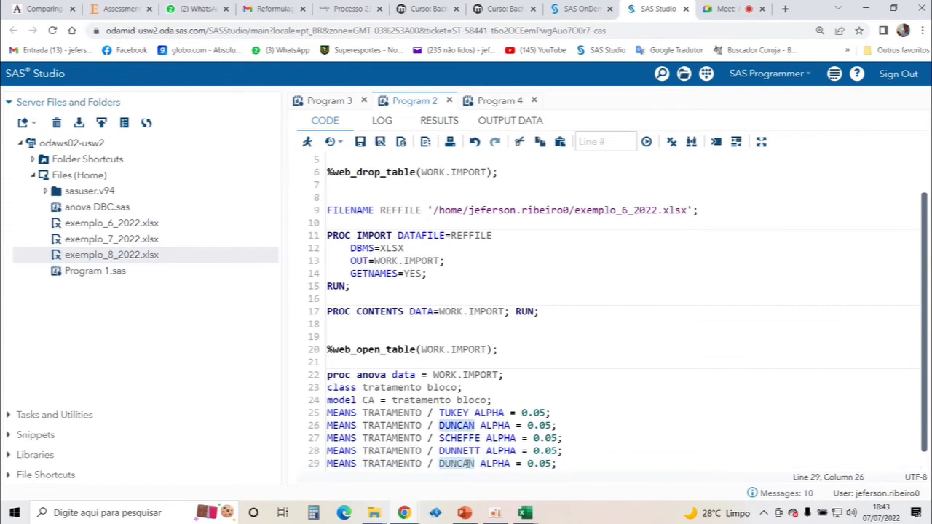
text(SNK)
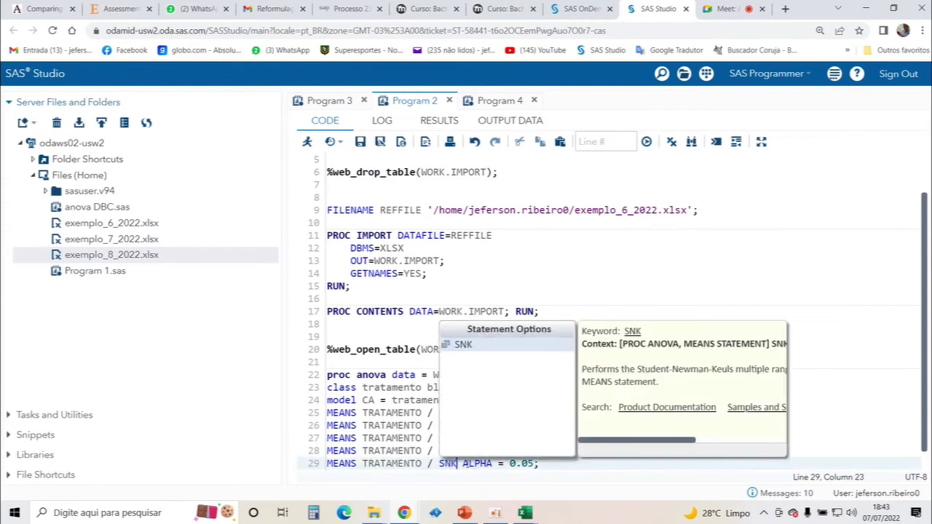
click(541, 466)
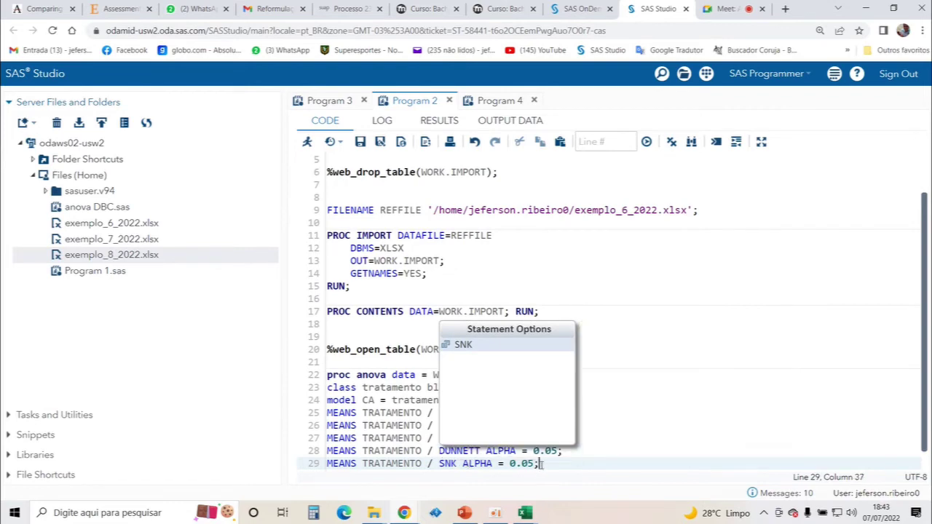
Step: Insert another MEANS TRATAMENTO / DUNCAN ALPHA = 0.05 statement below the SNK line and select its test name
key(Return)
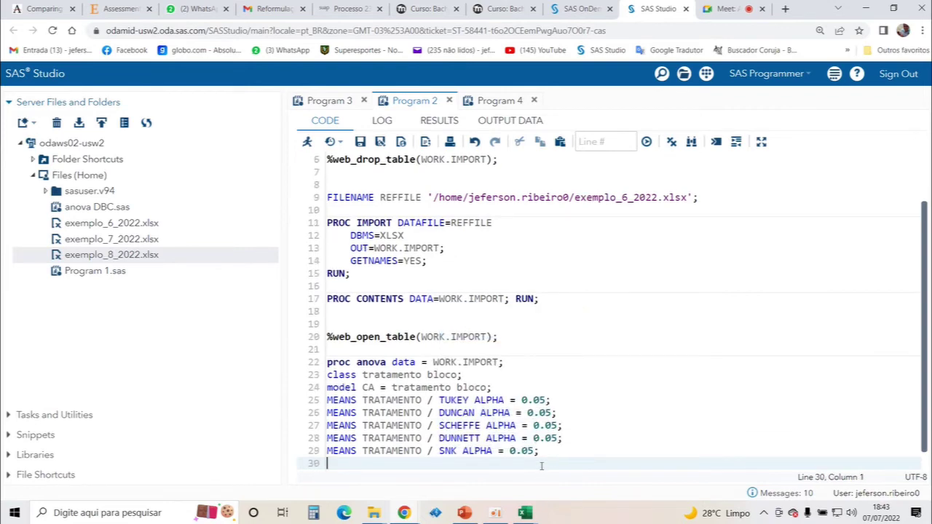
text(MEANS TRATAMENTO / DUNCAN ALPHA = 0.05;)
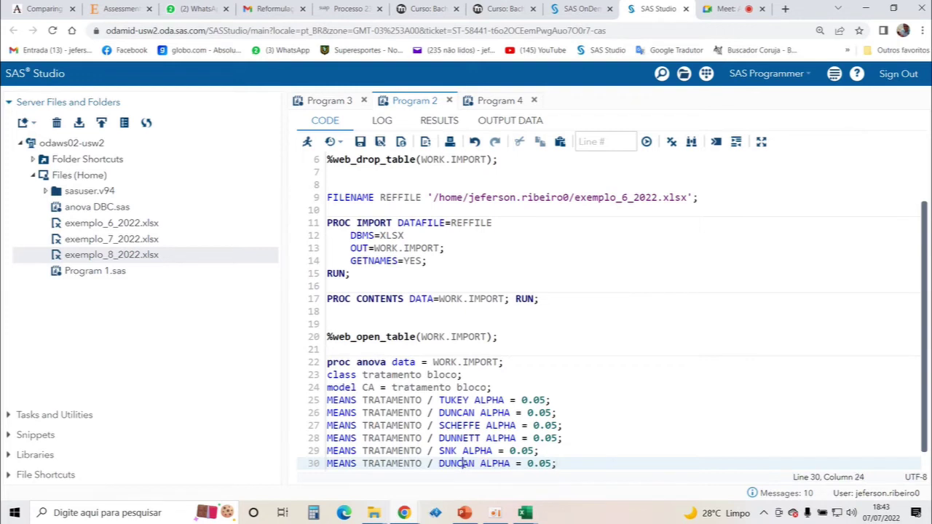
double_click(464, 464)
text(BONF)
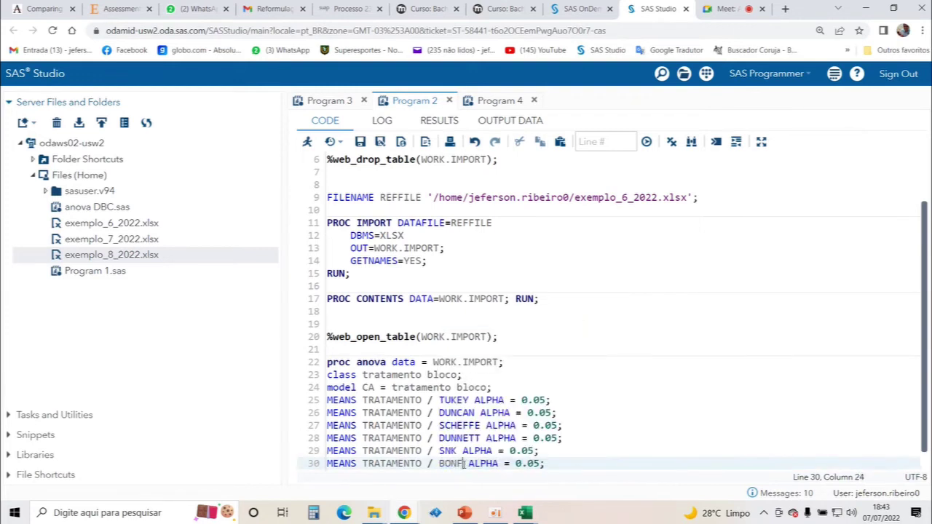
key(BackSpace)
key(BackSpace)
key(BackSpace)
key(BackSpace)
text(TU)
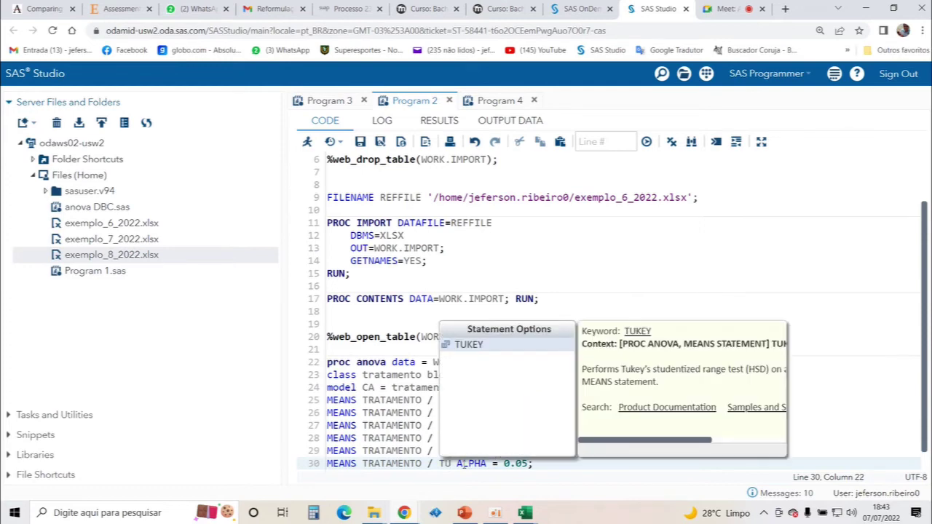
key(BackSpace)
key(BackSpace)
text(BONFERRONI)
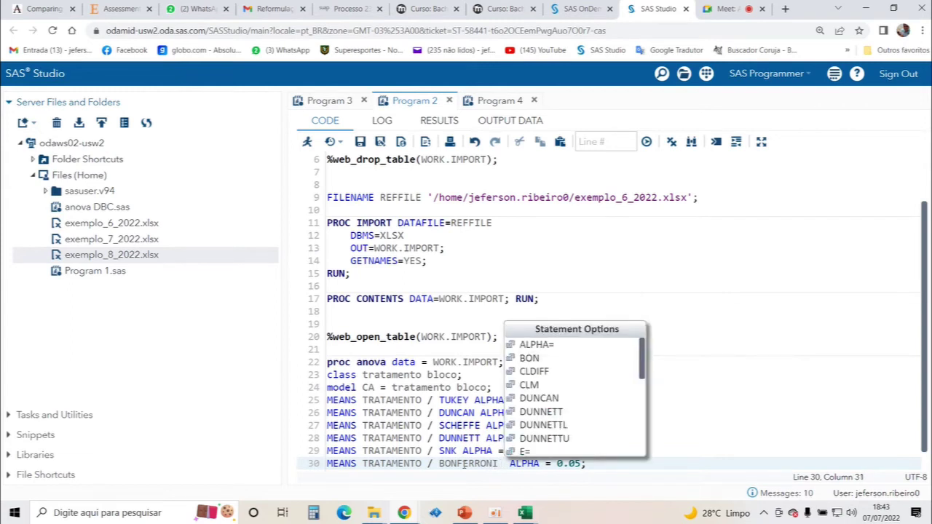
key(BackSpace)
key(BackSpace)
key(BackSpace)
key(BackSpace)
key(BackSpace)
key(BackSpace)
key(BackSpace)
key(BackSpace)
key(BackSpace)
key(BackSpace)
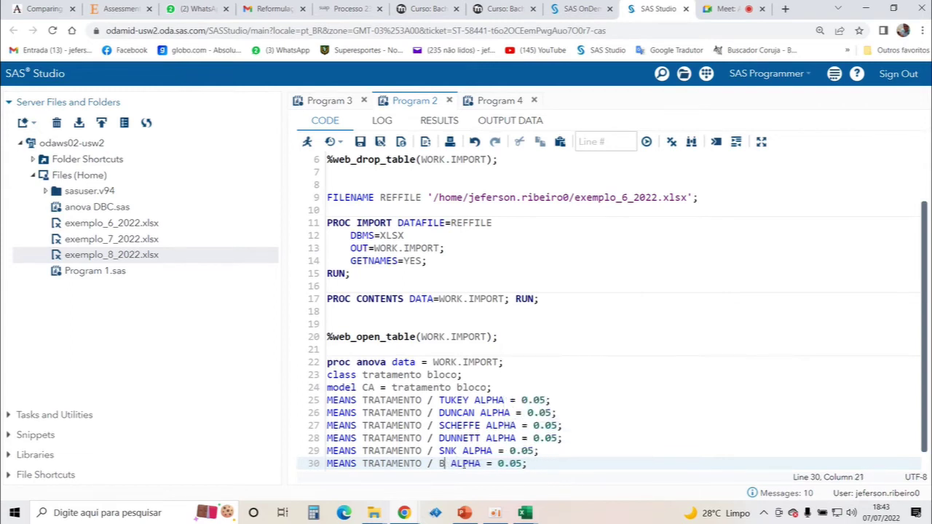
Step: Enter BON as the test in the MEANS TRATAMENTO statement below the SNK line
text(BON)
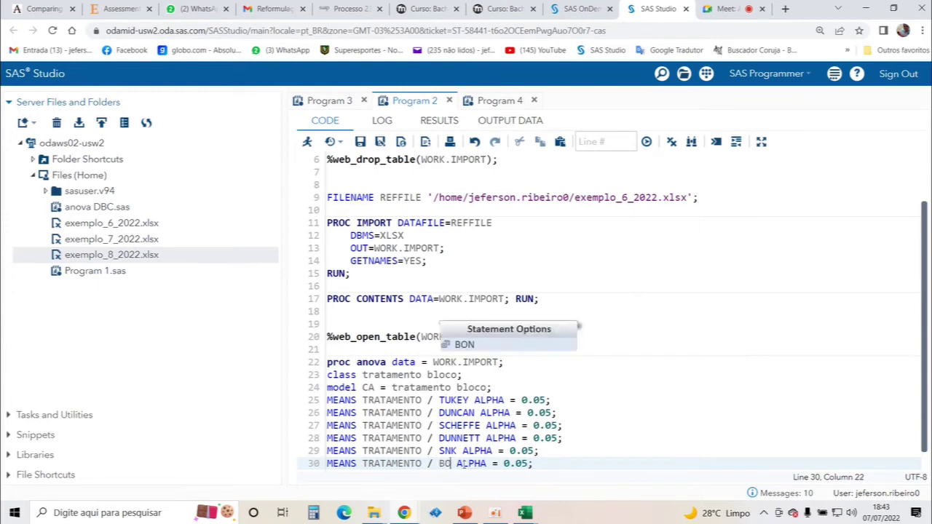
key(BackSpace)
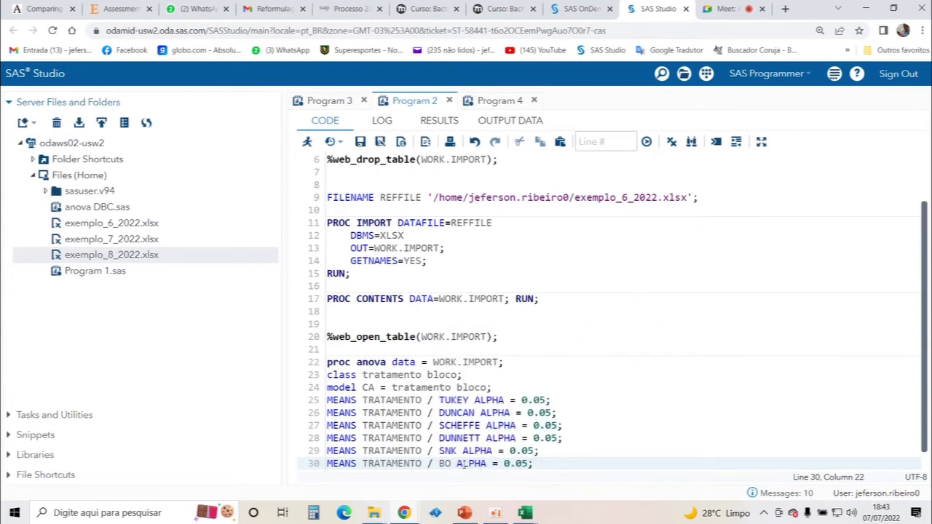
text(N)
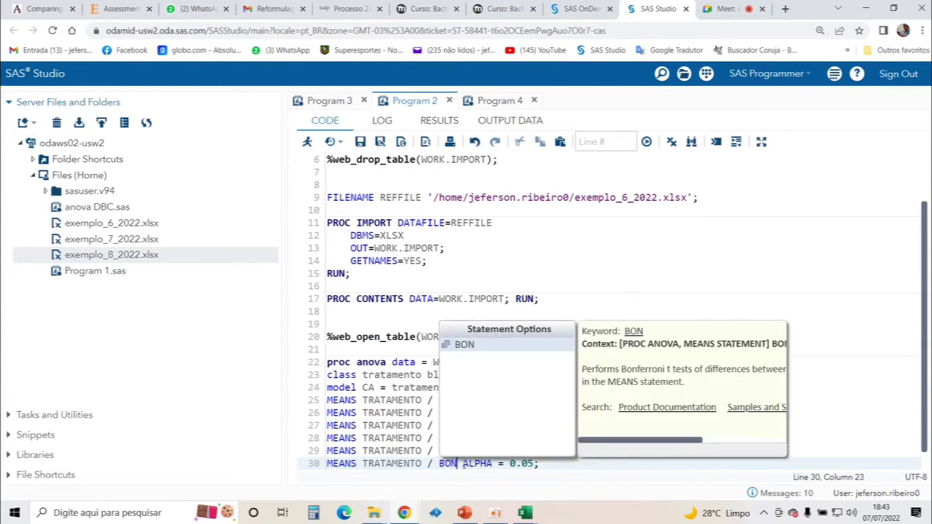
key(Escape)
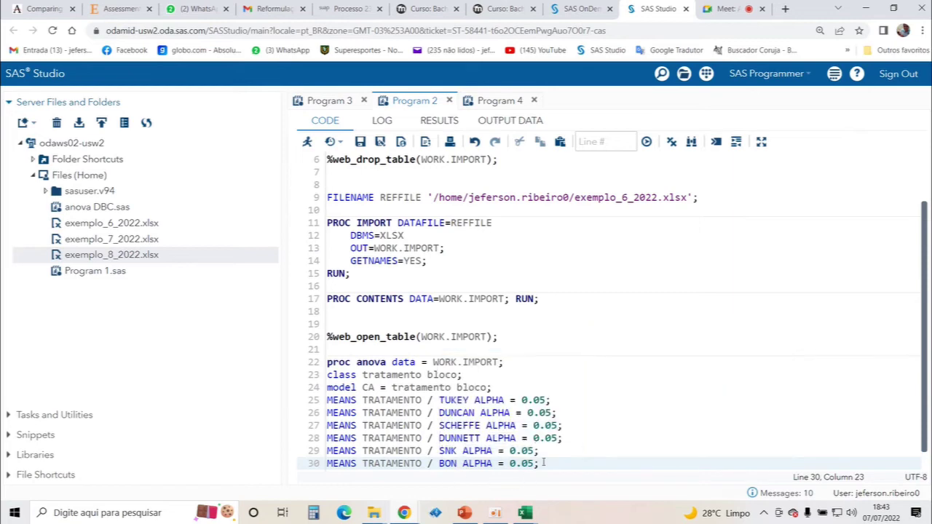
click(543, 462)
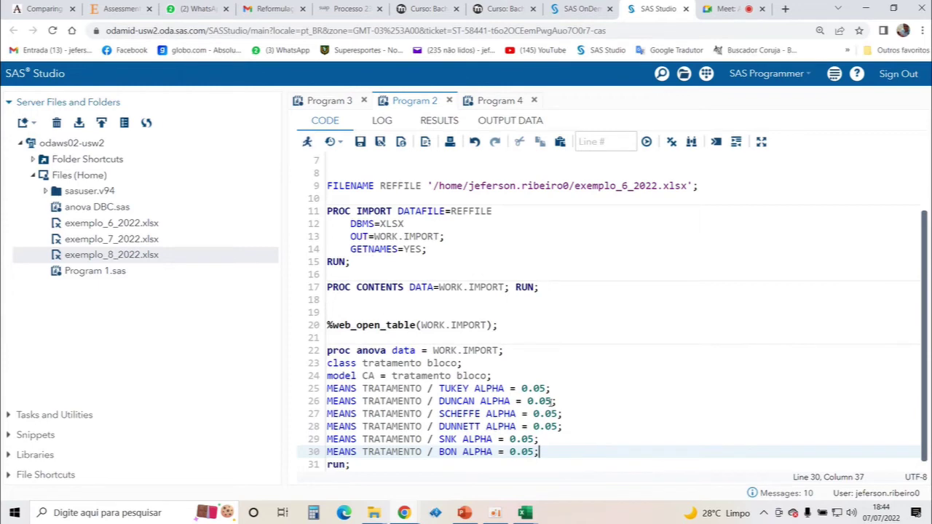
Step: Move the MEANS TRATAMENTO / DUNNETT ALPHA = 0.05 statement to a new line below the BON statement
drag(328, 427, 563, 429)
key(ctrl+c)
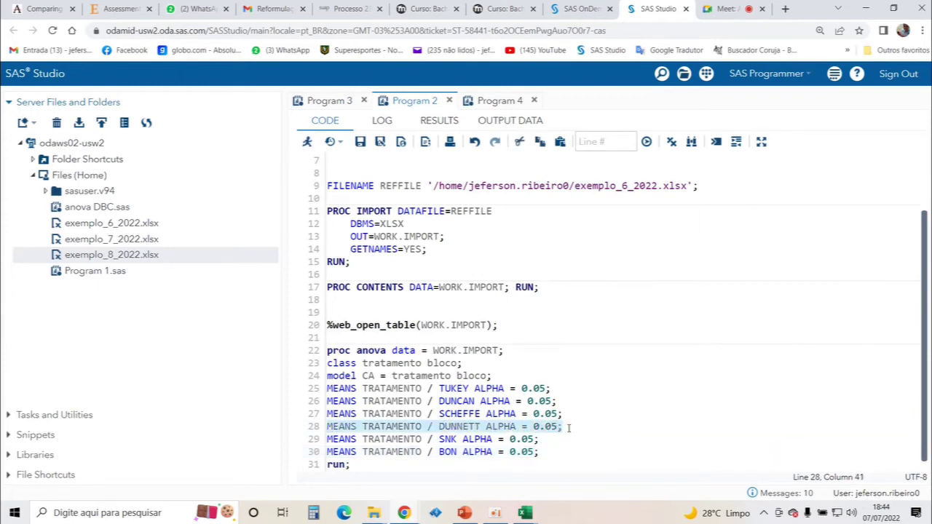
key(Delete)
key(Delete)
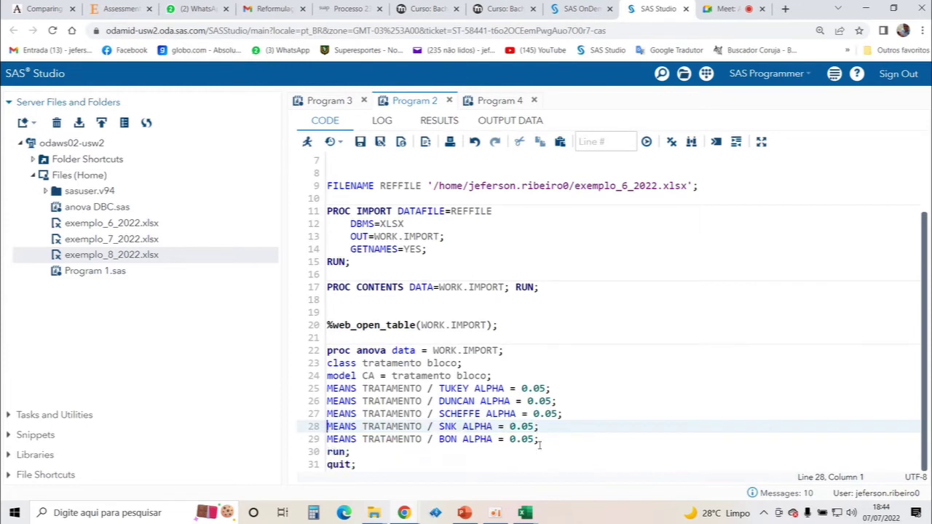
click(546, 430)
click(546, 439)
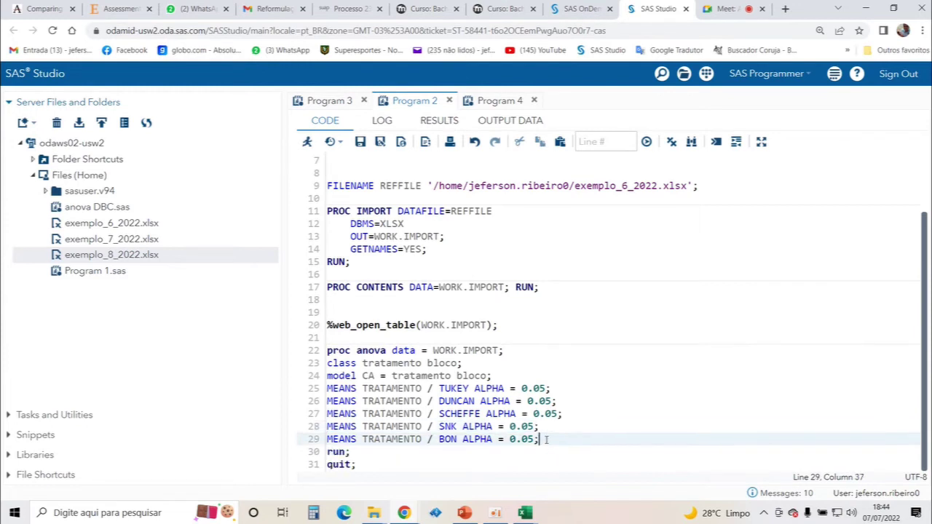
key(Return)
key(ctrl+v)
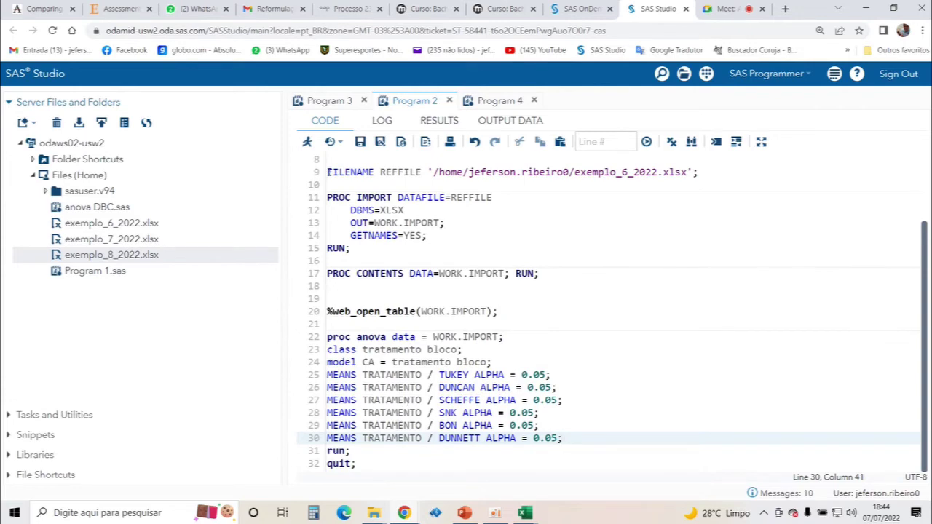
Step: Run the program and review the ANOVA table for CA in the results
click(307, 141)
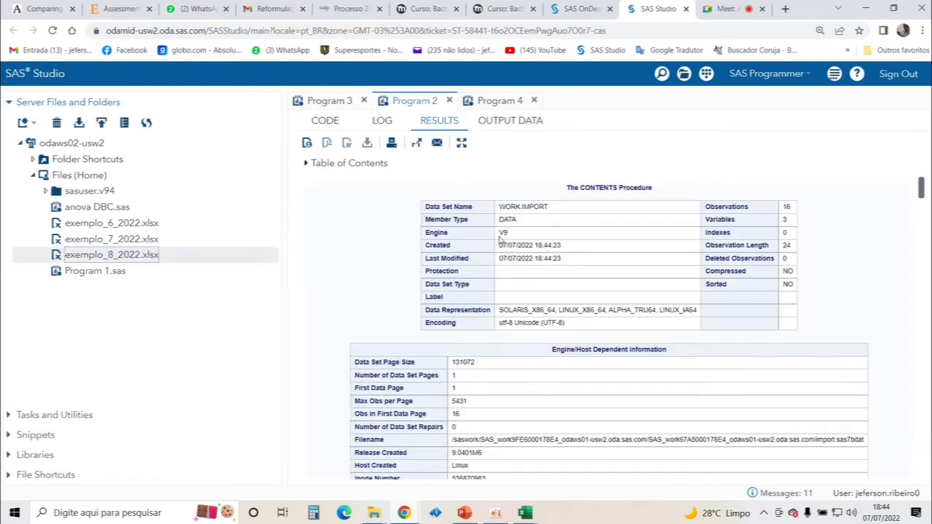
scroll(501, 239, down, 10)
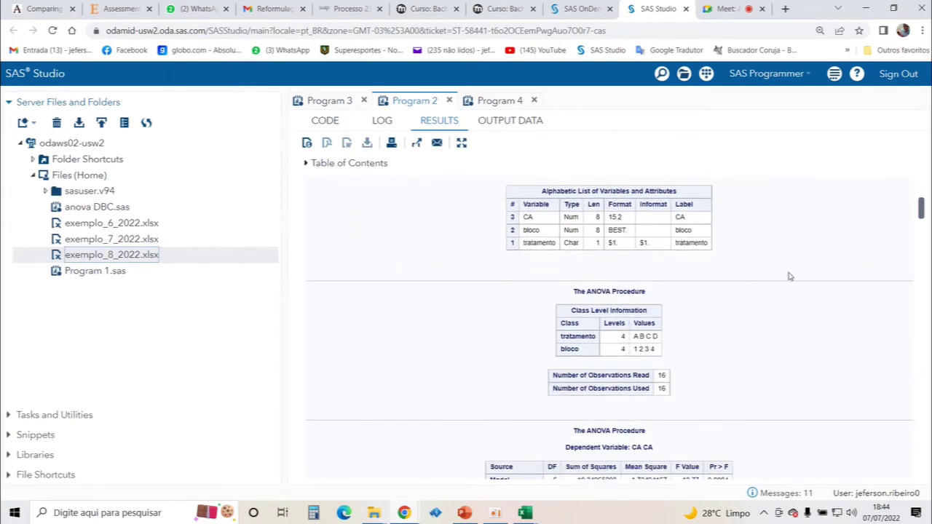
scroll(677, 296, down, 2)
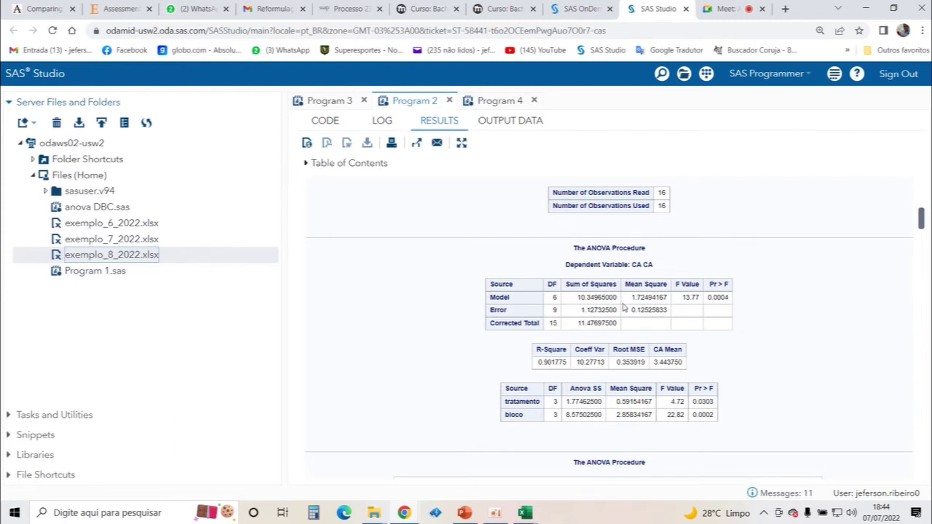
scroll(623, 308, down, 3)
scroll(623, 307, up, 2)
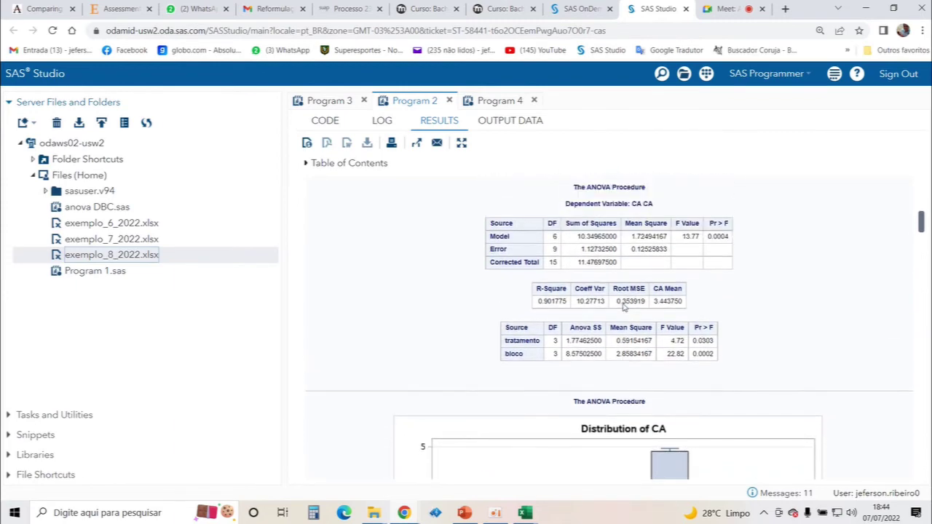
Step: Examine the Tukey, Duncan and Scheffé groupings of the treatment means for CA in the results
scroll(623, 307, down, 10)
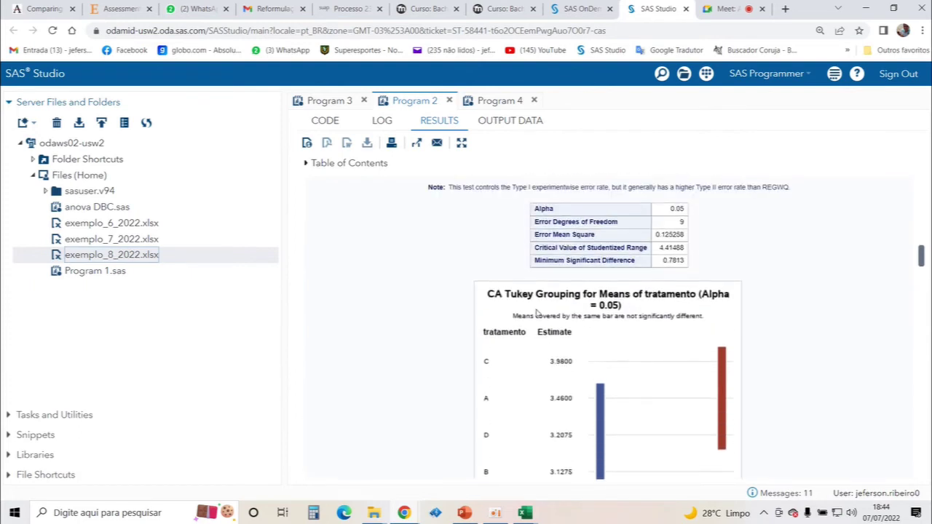
scroll(670, 255, down, 10)
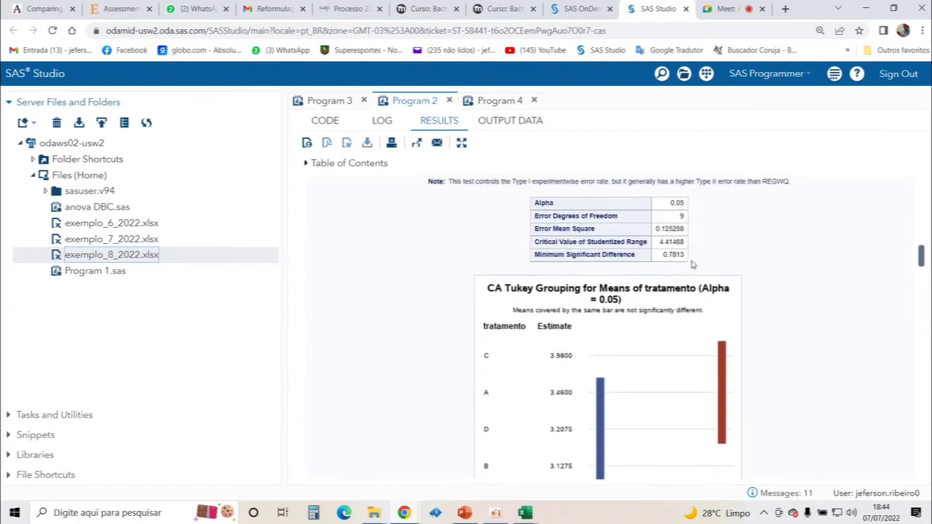
scroll(660, 280, down, 5)
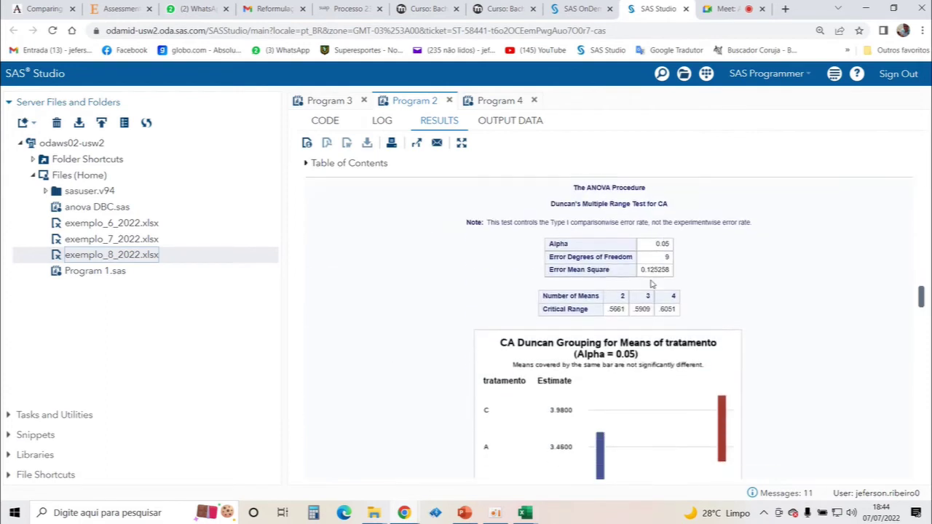
scroll(651, 251, up, 3)
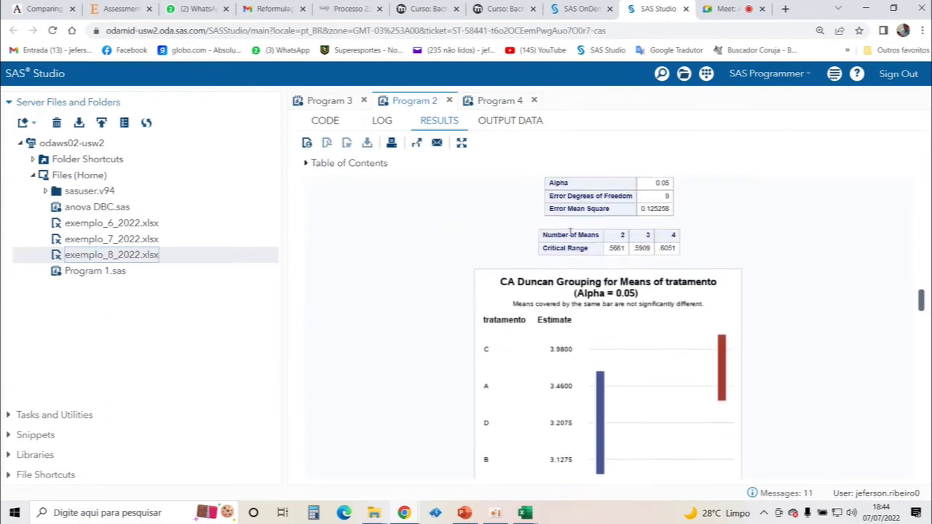
scroll(663, 252, down, 10)
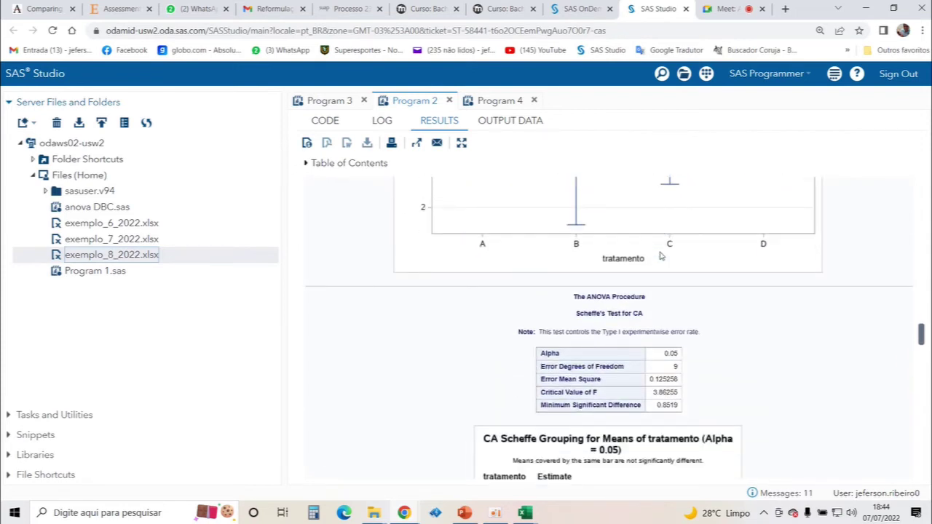
scroll(622, 281, down, 2)
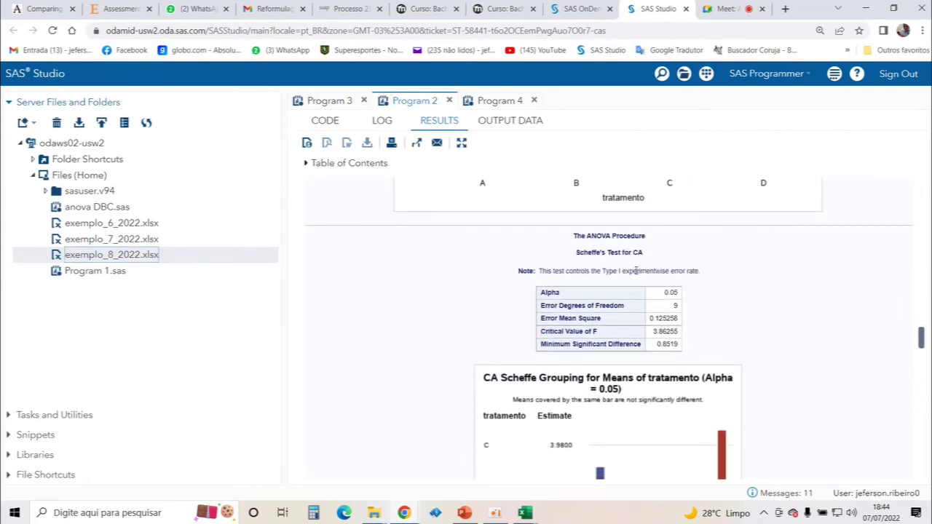
scroll(670, 295, down, 5)
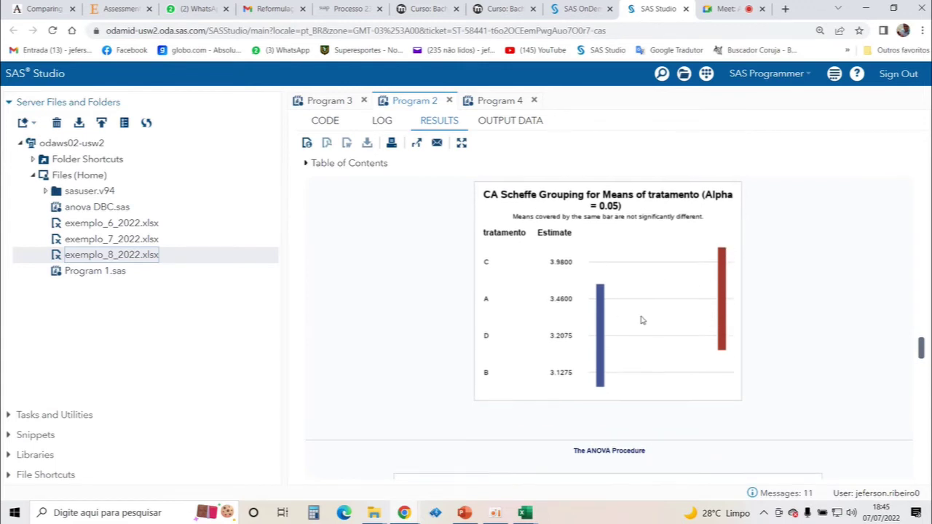
Step: Examine the SNK, Bonferroni and Dunnett comparisons of the treatment means for CA and look back over the earlier groupings
scroll(641, 318, down, 15)
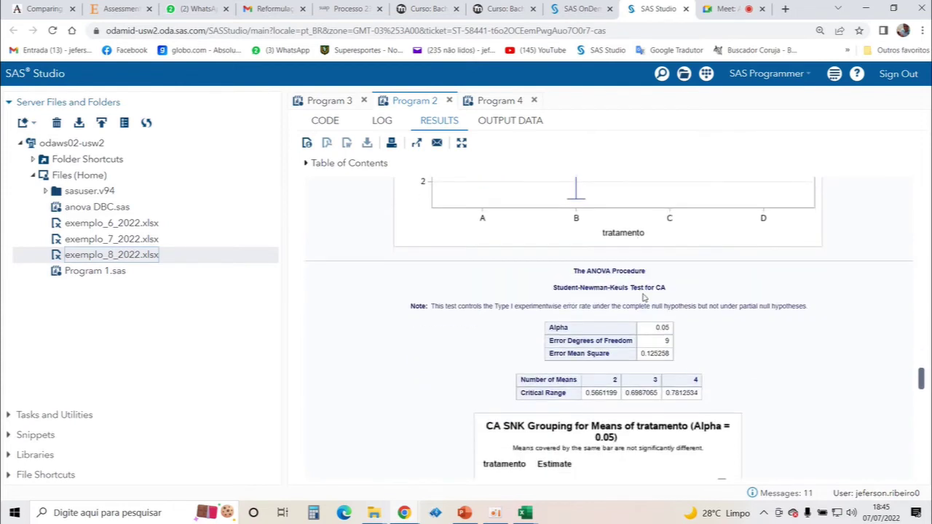
scroll(641, 298, down, 3)
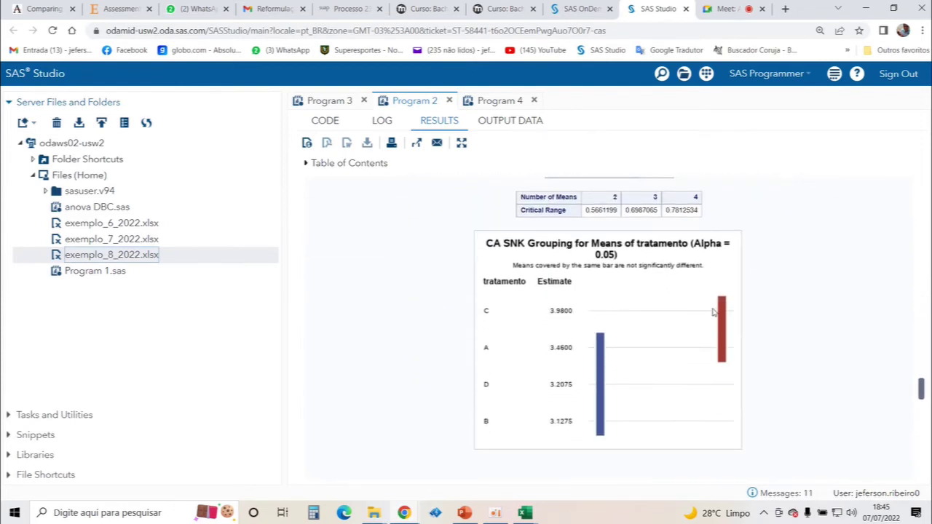
scroll(643, 337, down, 5)
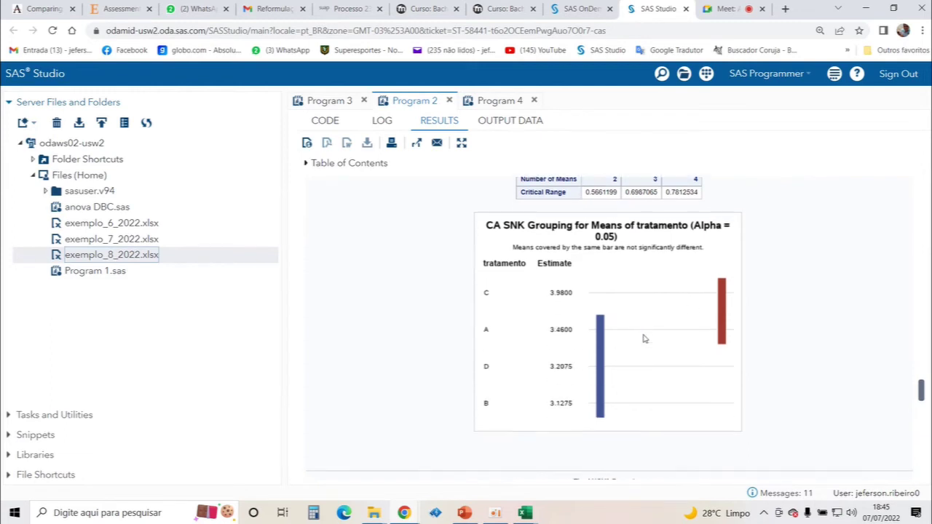
scroll(646, 337, down, 5)
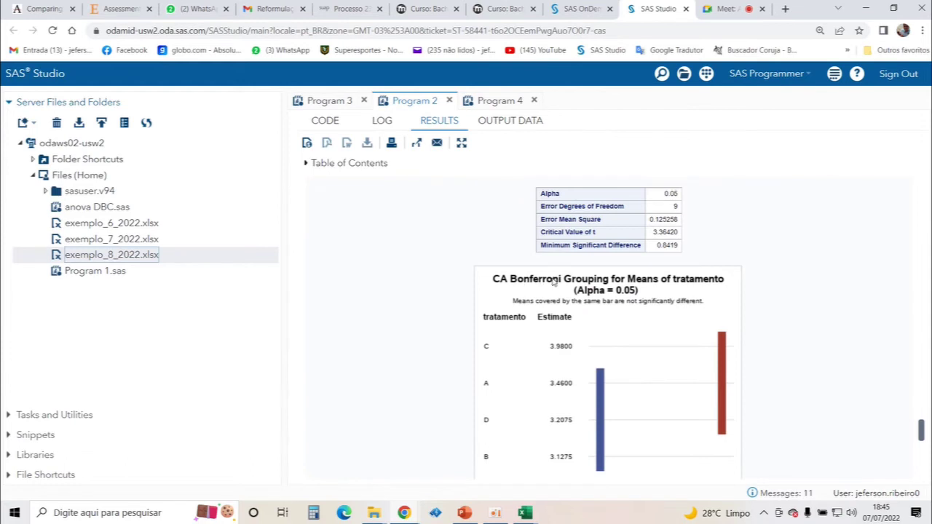
scroll(737, 247, down, 2)
scroll(722, 277, down, 6)
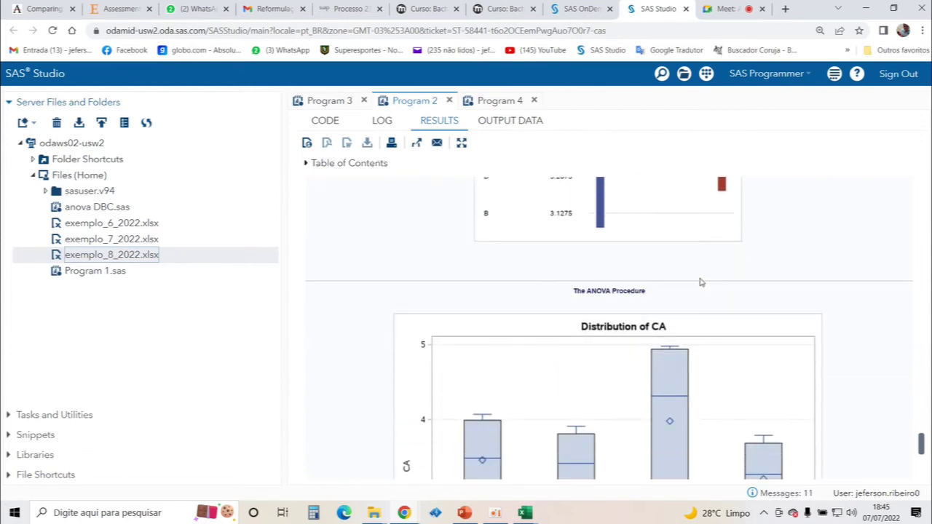
scroll(700, 281, down, 2)
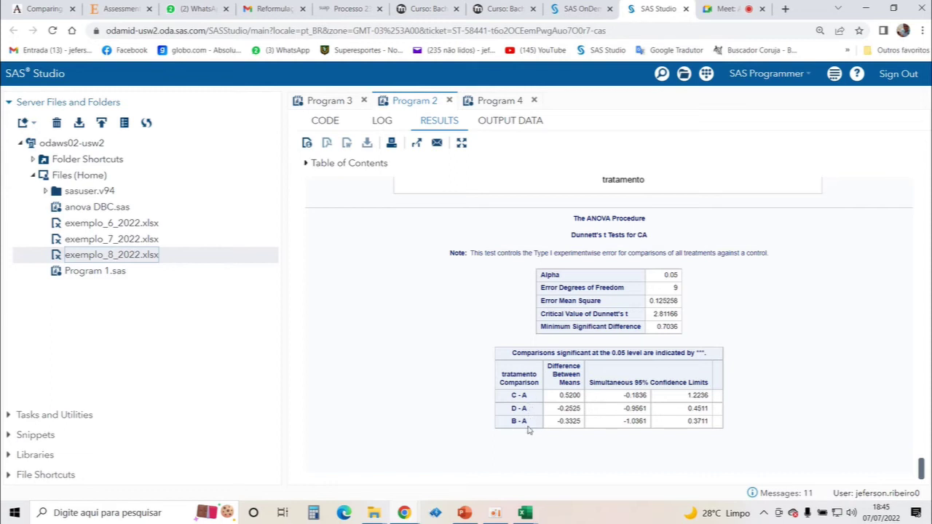
scroll(529, 430, up, 15)
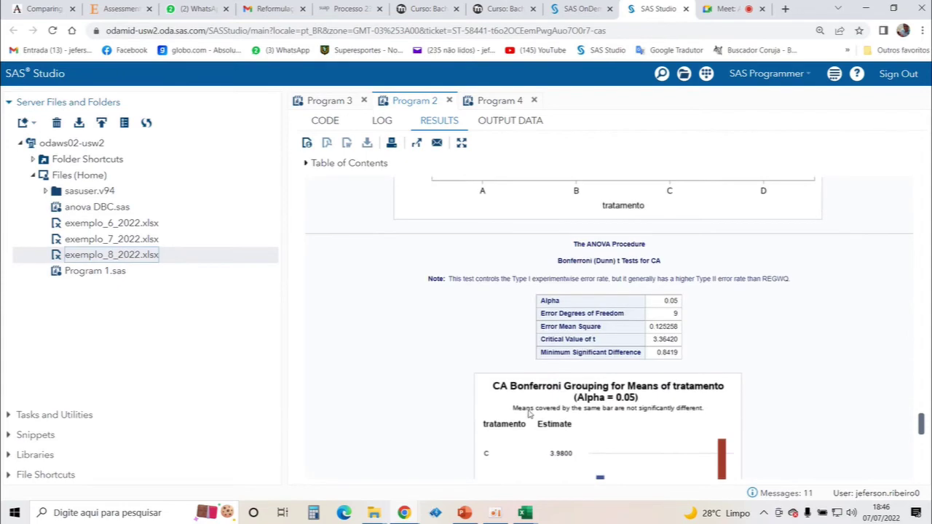
scroll(532, 410, up, 12)
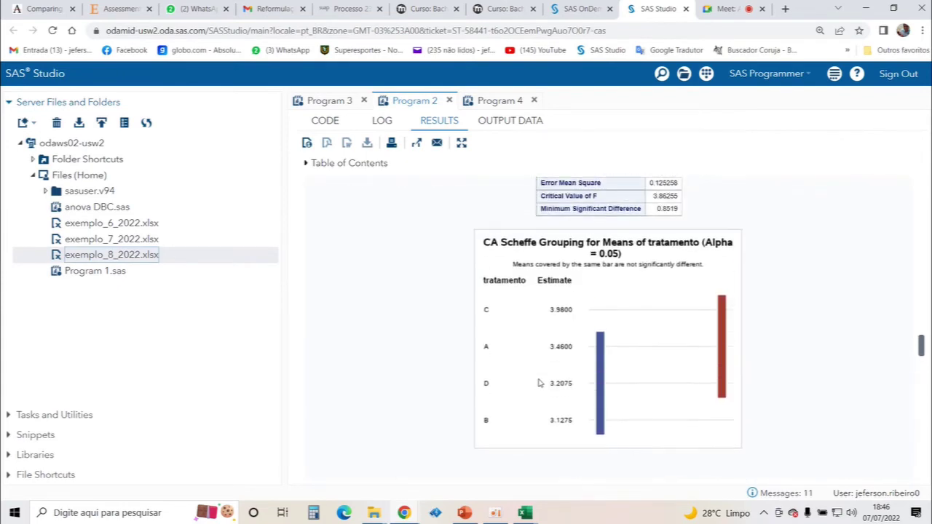
scroll(542, 262, up, 12)
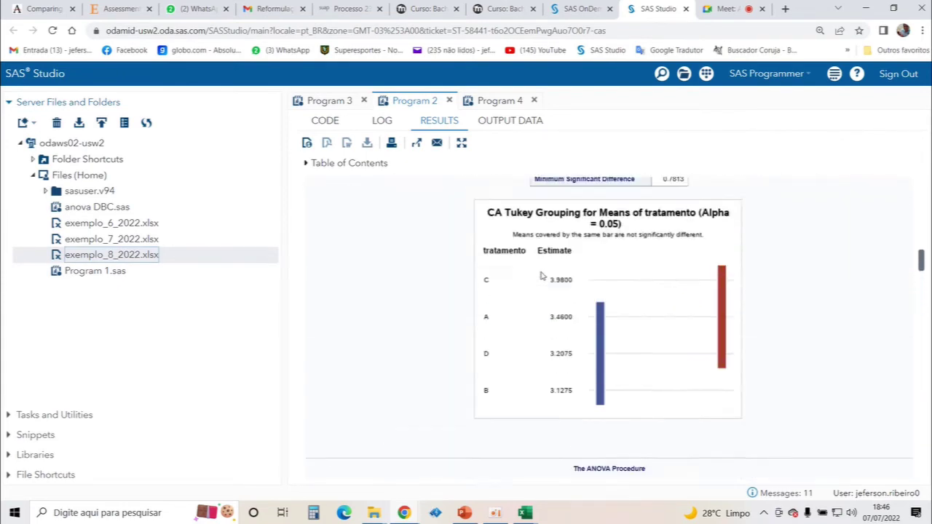
scroll(530, 284, up, 1)
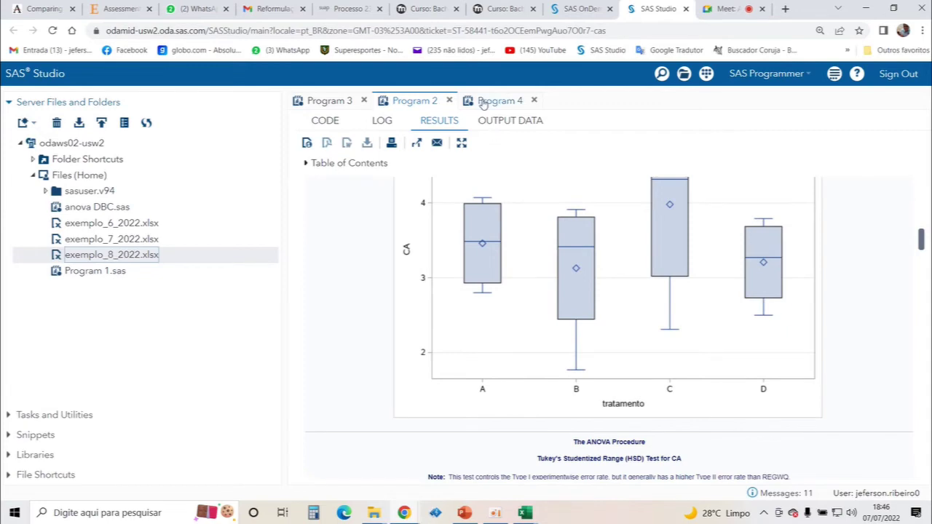
Step: Copy the six MEANS TRATAMENTO statements, TUKEY through DUNNETT, from Program 2 and insert them below the MODEL line in Program 4
click(325, 124)
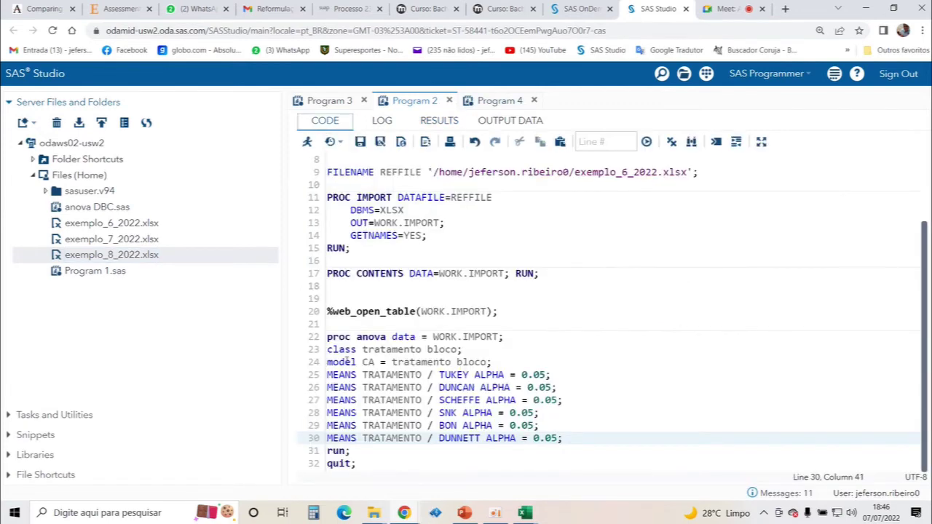
drag(329, 374, 572, 438)
key(ctrl+c)
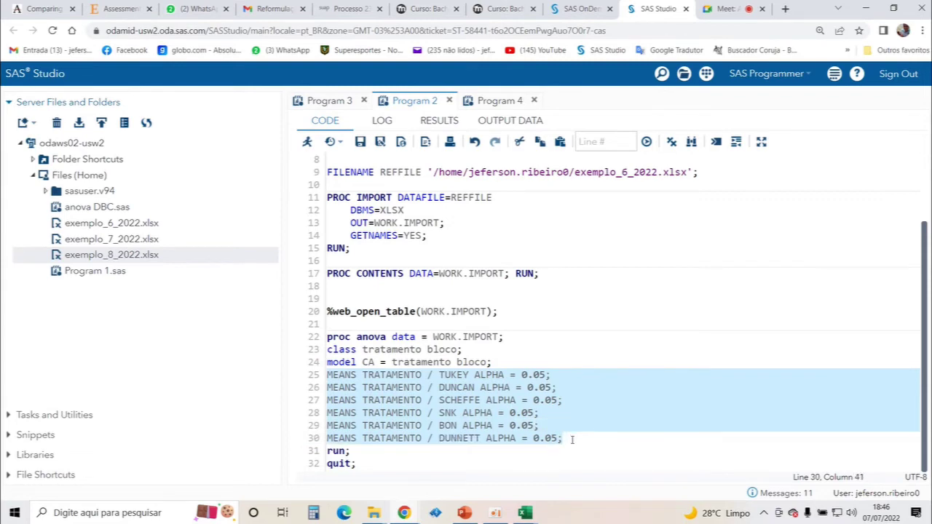
click(502, 102)
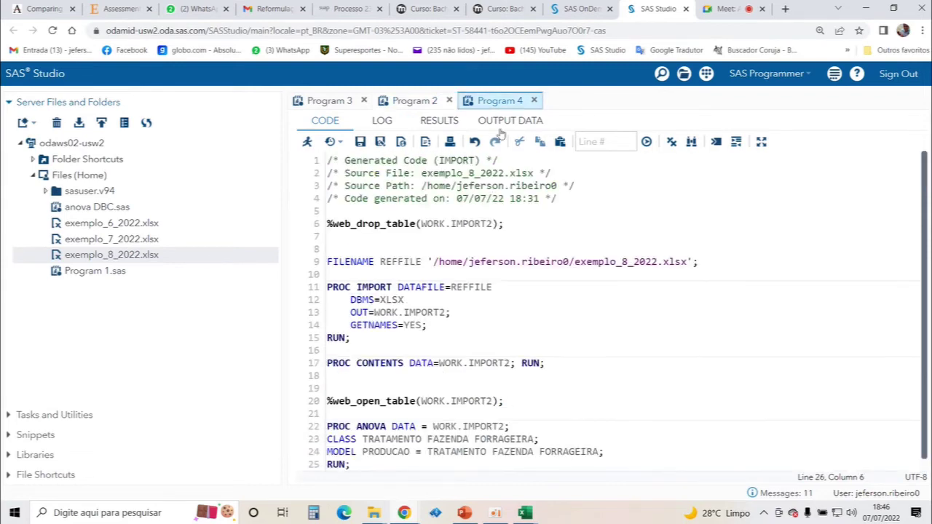
scroll(518, 383, down, 1)
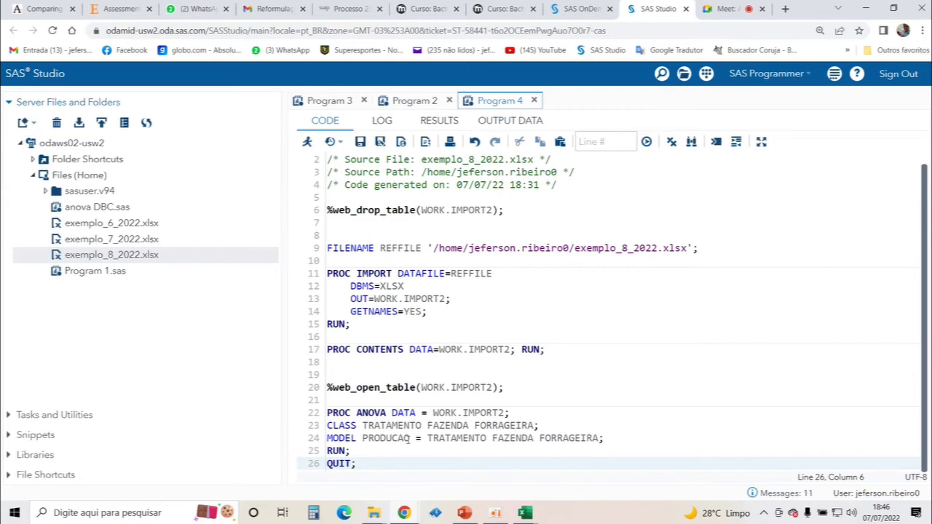
click(607, 438)
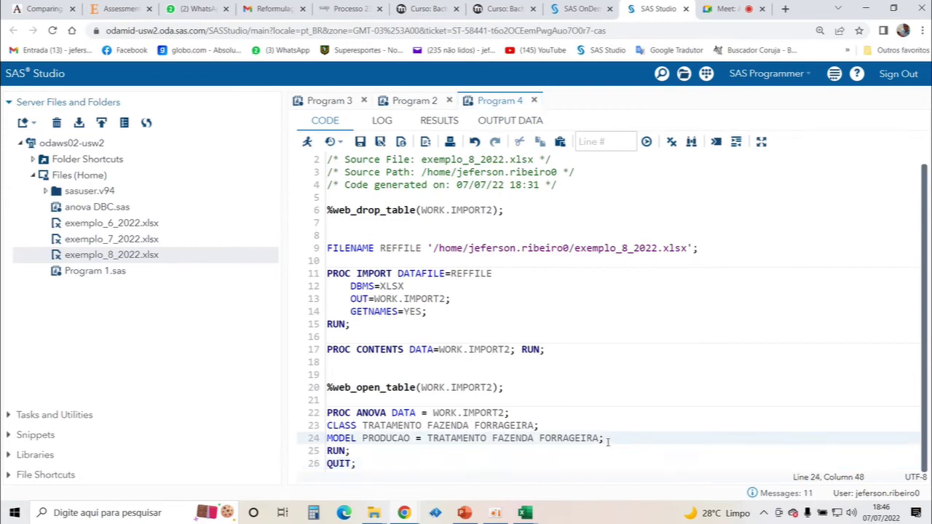
key(Return)
key(ctrl+v)
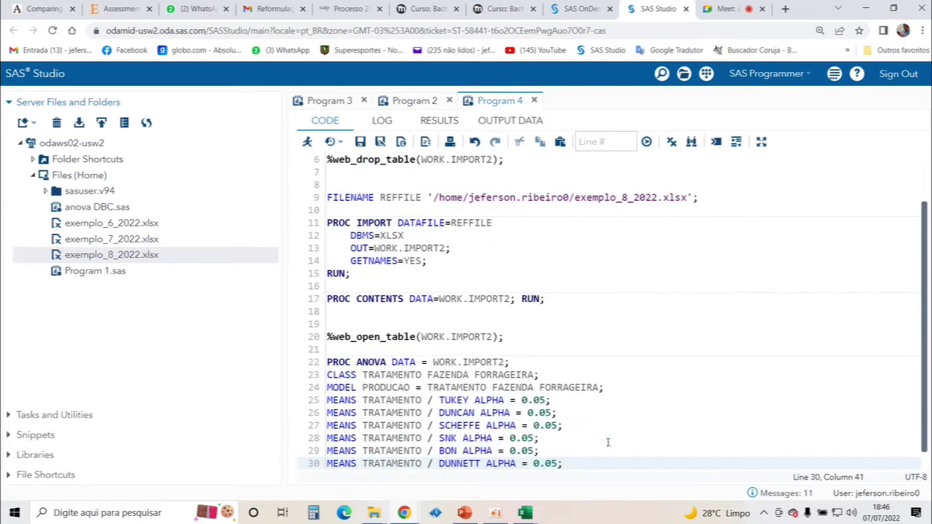
scroll(558, 377, down, 1)
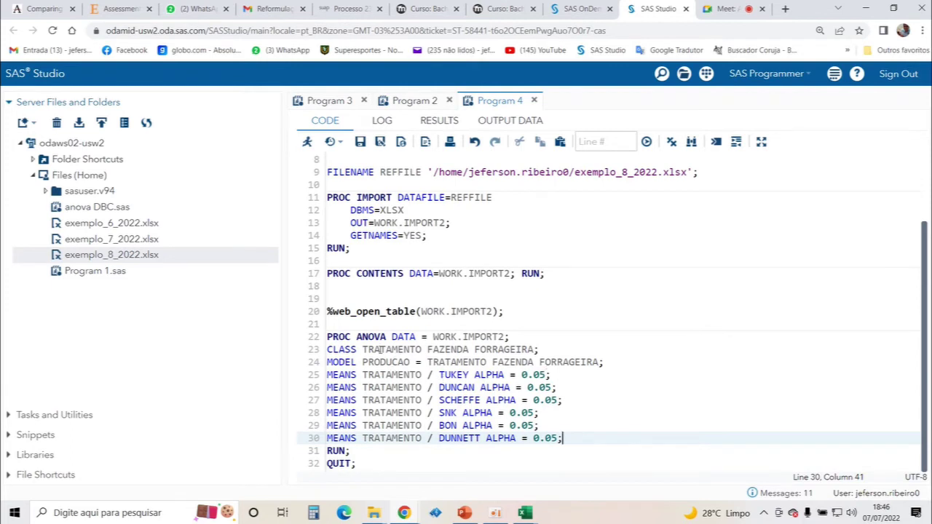
click(379, 350)
click(422, 350)
key(BackSpace)
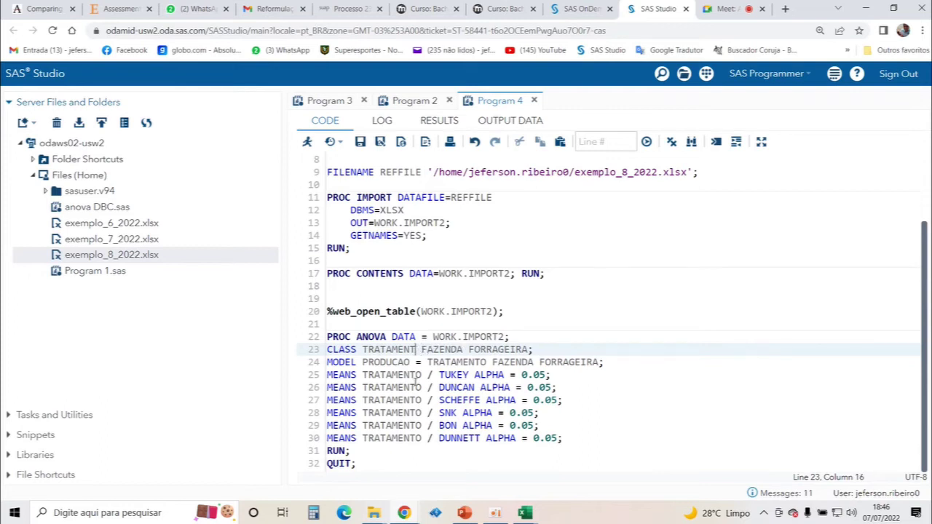
click(422, 375)
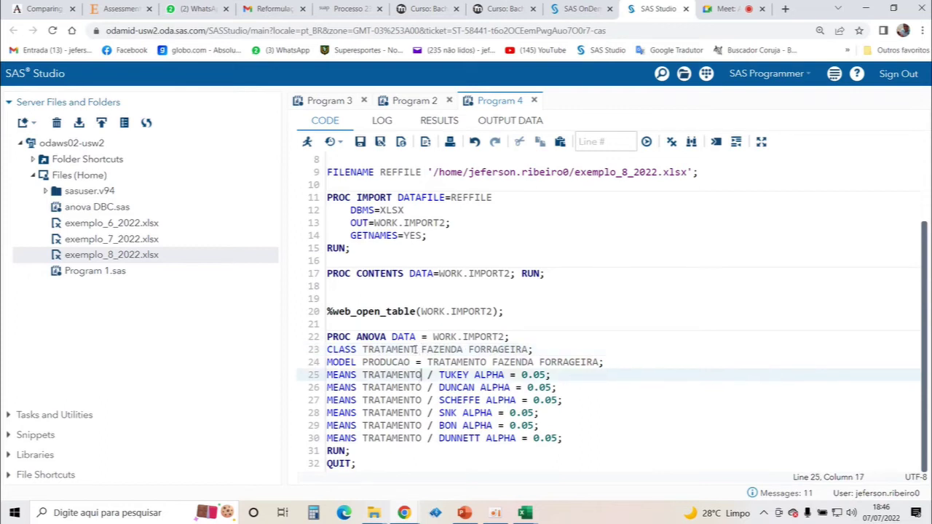
click(416, 350)
text(O)
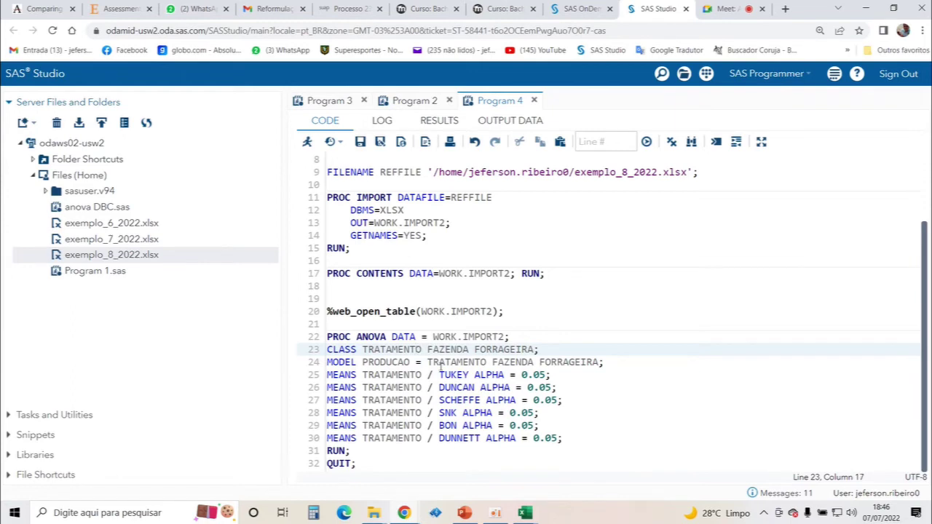
Step: Run Program 4, check its log and review the ANOVA table for producao in the results
click(378, 466)
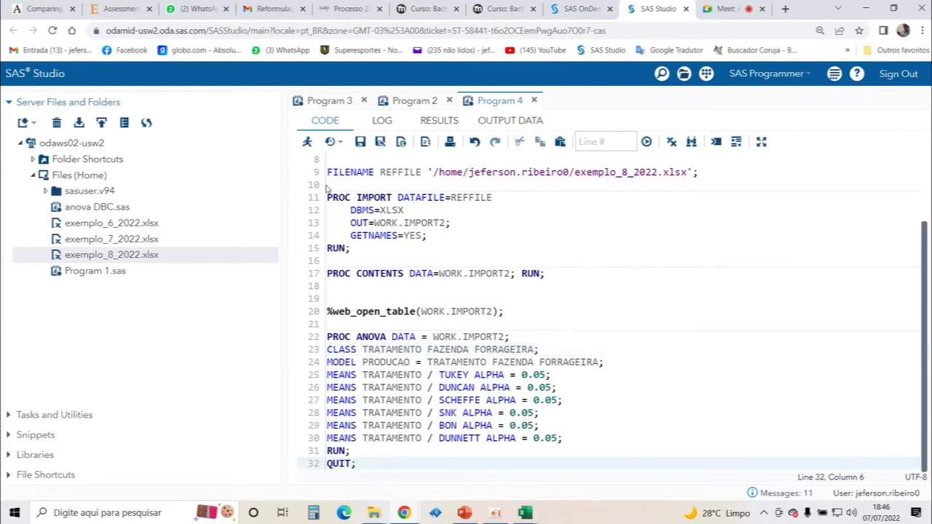
click(306, 141)
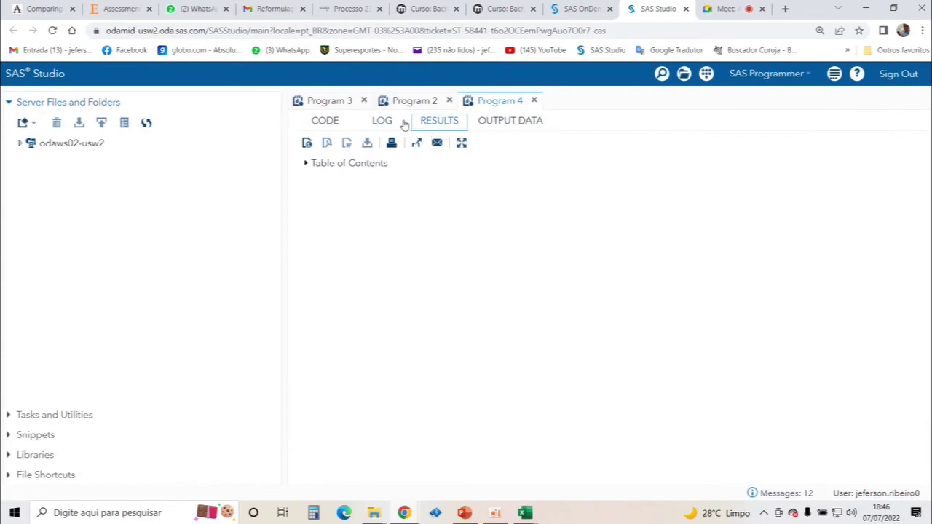
click(382, 122)
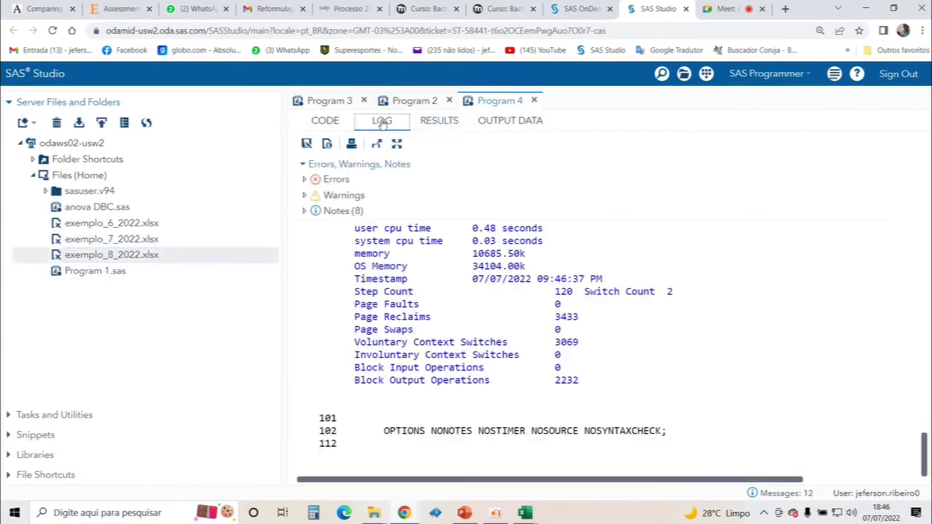
click(437, 125)
scroll(628, 272, down, 15)
scroll(634, 286, down, 5)
scroll(633, 286, up, 4)
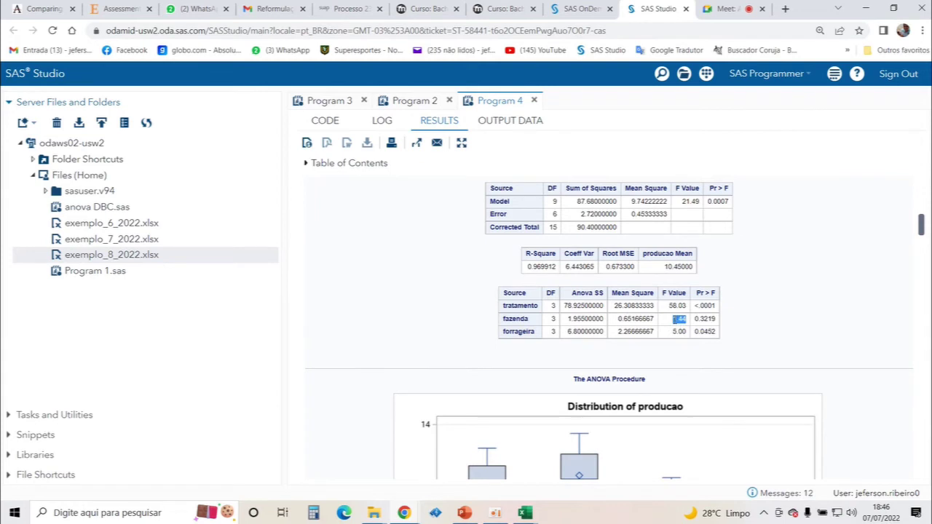
Step: Examine the Tukey and Duncan groupings of the treatment means for producao
scroll(699, 362, down, 10)
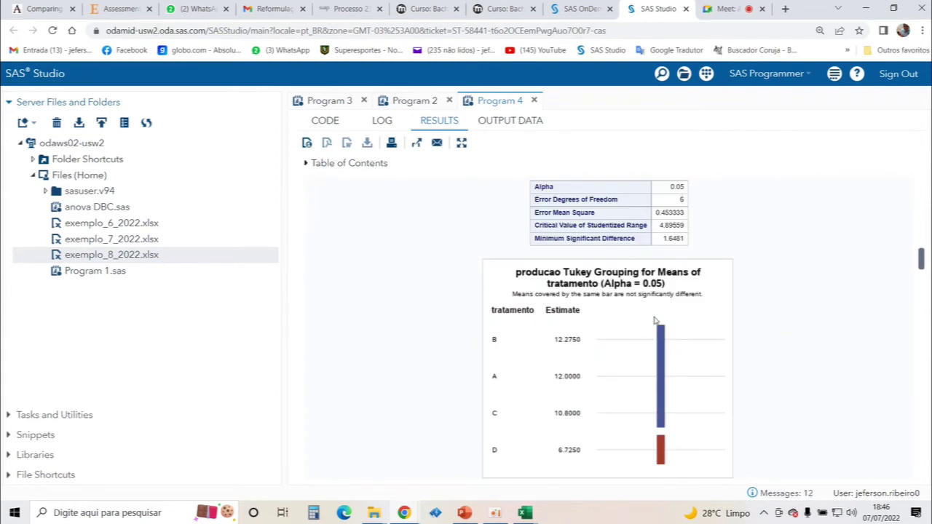
scroll(576, 343, down, 1)
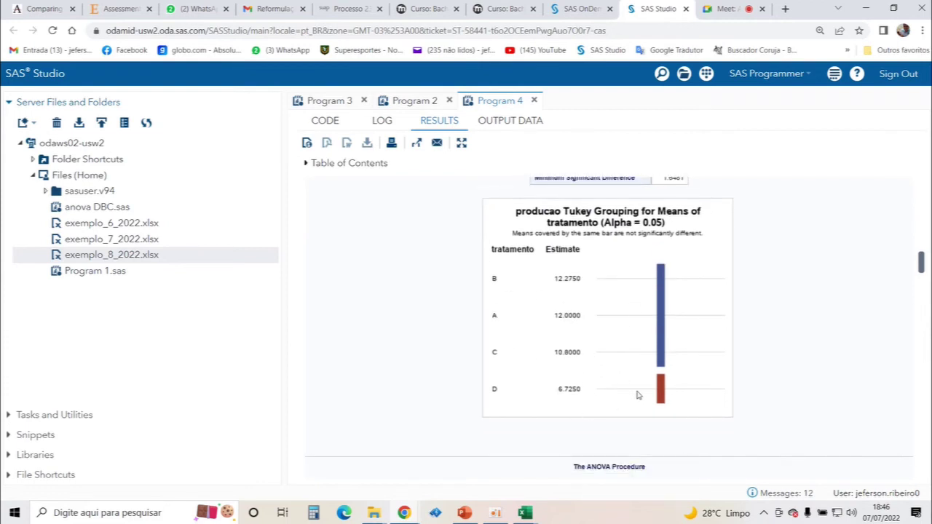
scroll(638, 396, down, 6)
scroll(638, 397, down, 2)
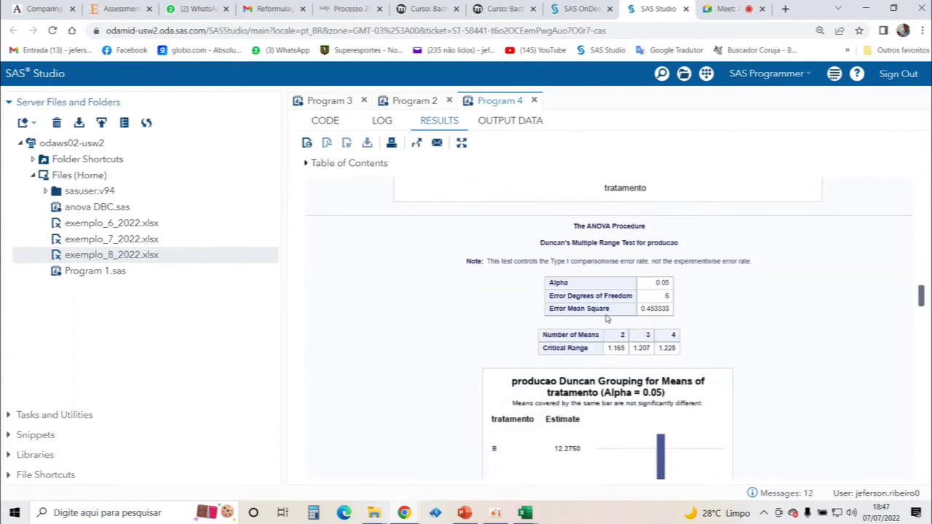
scroll(601, 284, down, 2)
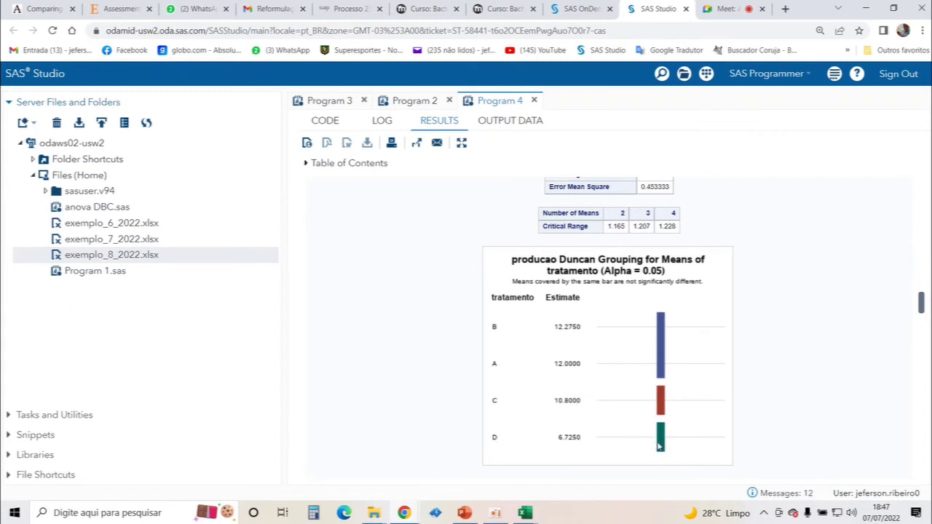
Step: Examine the Scheffé and SNK groupings of the treatment means for producao
scroll(656, 443, down, 10)
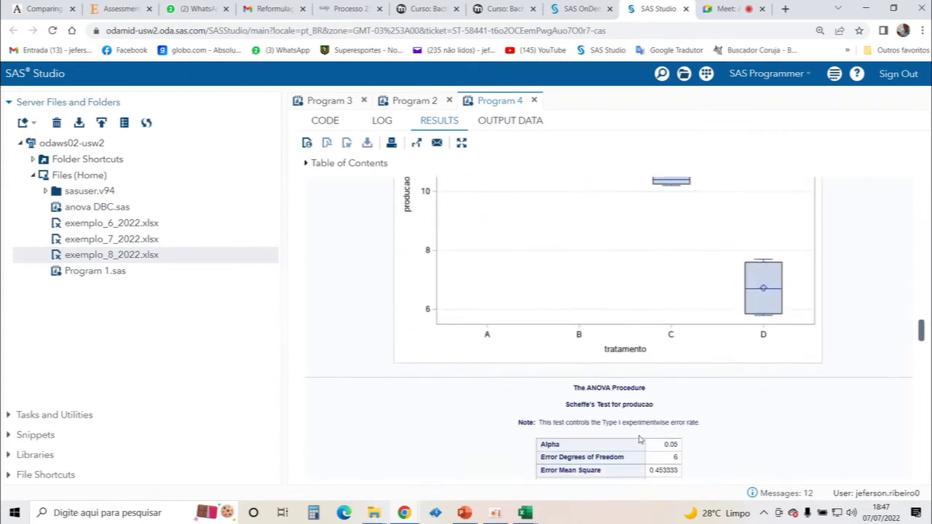
scroll(639, 424, down, 3)
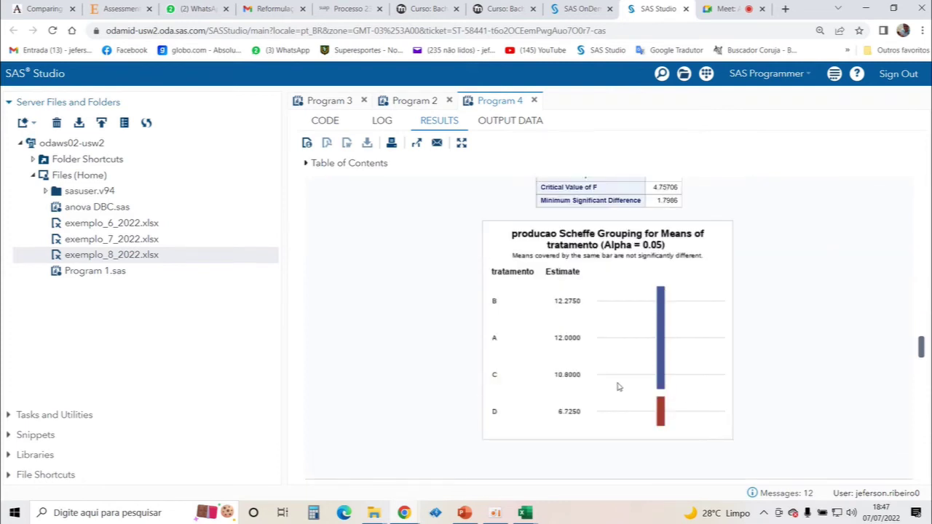
scroll(663, 402, down, 8)
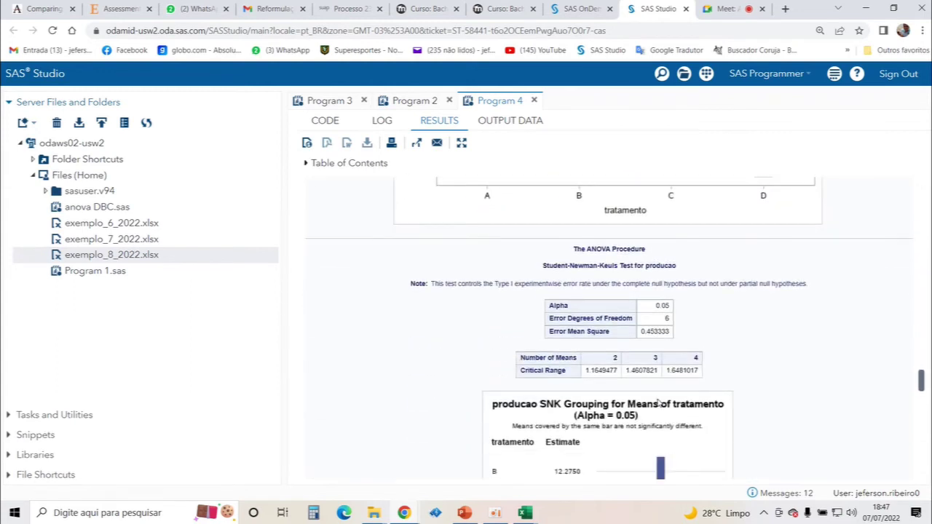
scroll(659, 403, down, 3)
scroll(655, 346, down, 1)
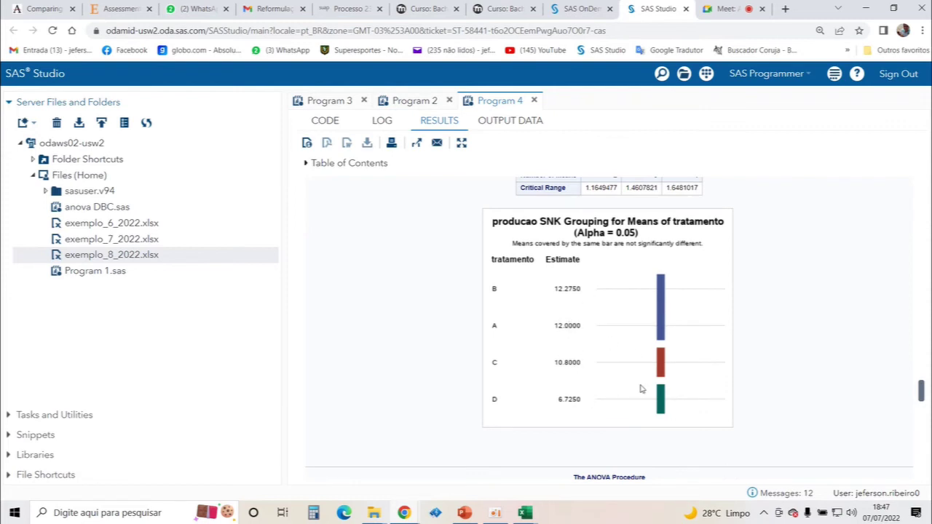
Step: Examine the Bonferroni grouping and the Dunnett comparisons of the treatment means for producao
scroll(641, 386, down, 7)
scroll(638, 375, down, 6)
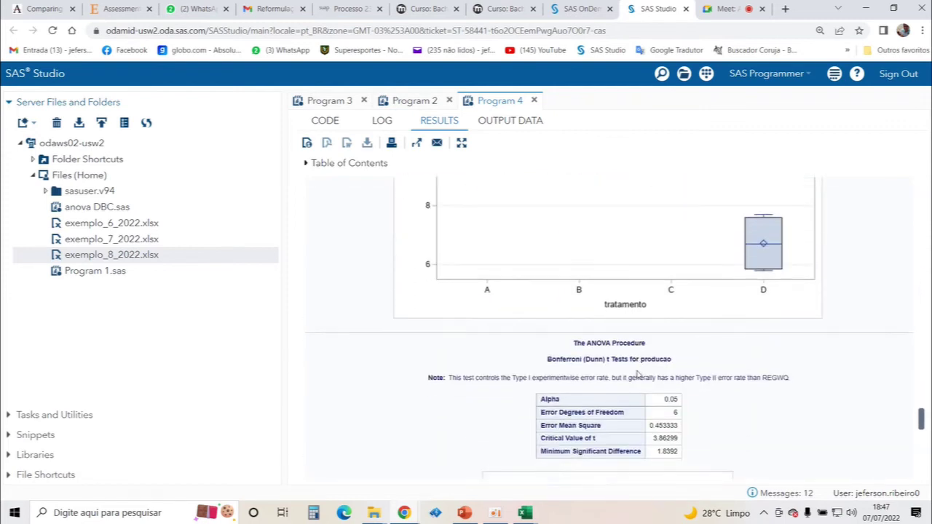
scroll(652, 359, down, 2)
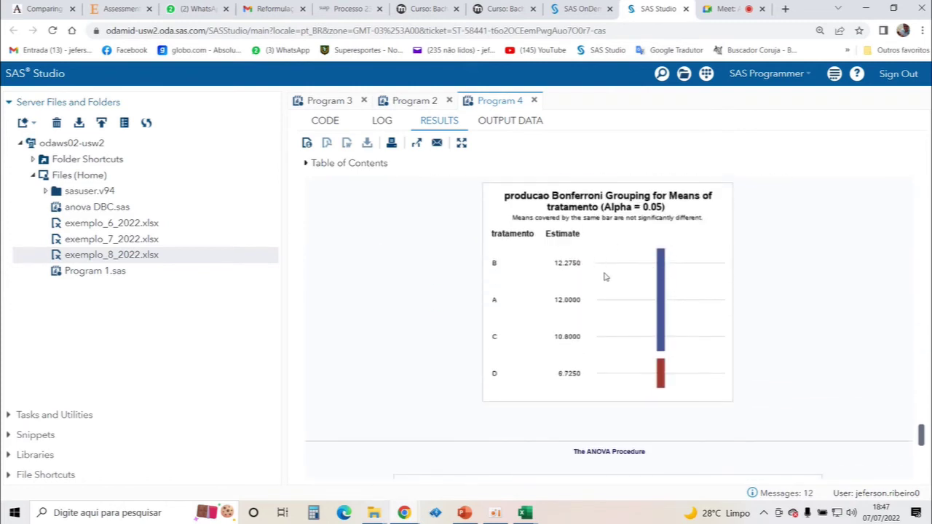
scroll(626, 318, down, 5)
scroll(629, 322, down, 7)
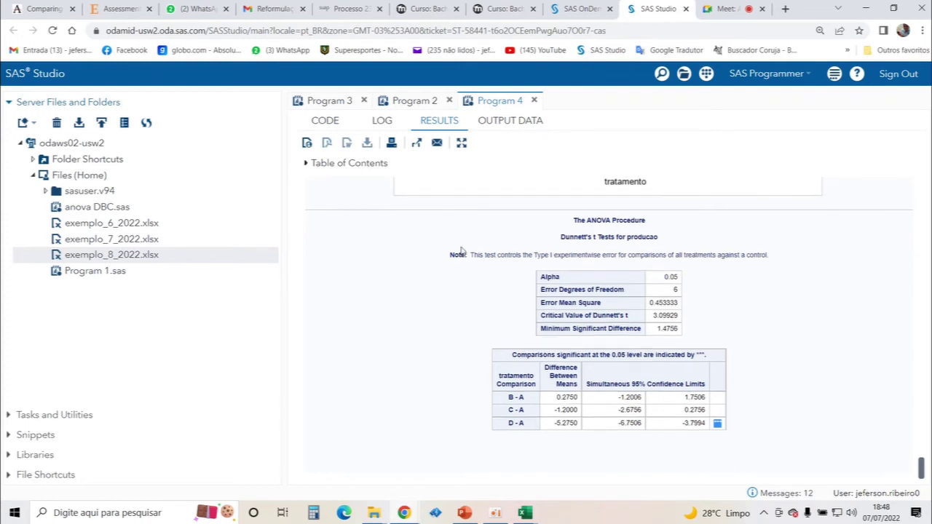
scroll(463, 259, up, 1)
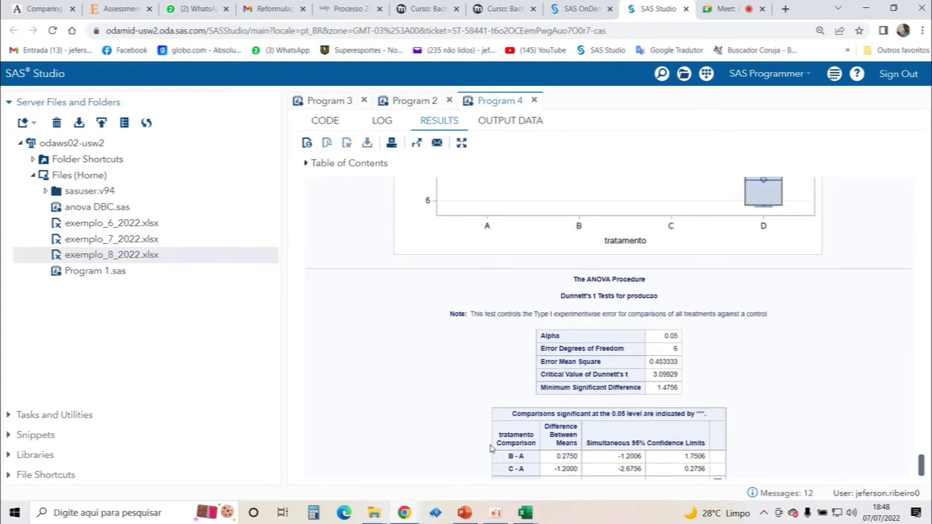
Step: Switch to File Explorer's 1Aula Pratica folder, open exemplo4, and close the exemplo_7_2022 and exemplo_8_2022 workbooks
mouse_move(385, 512)
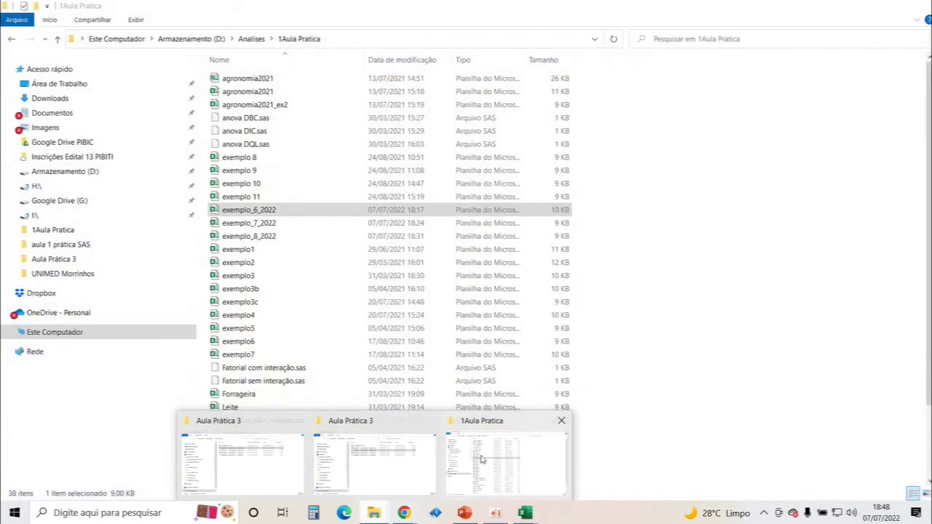
click(480, 458)
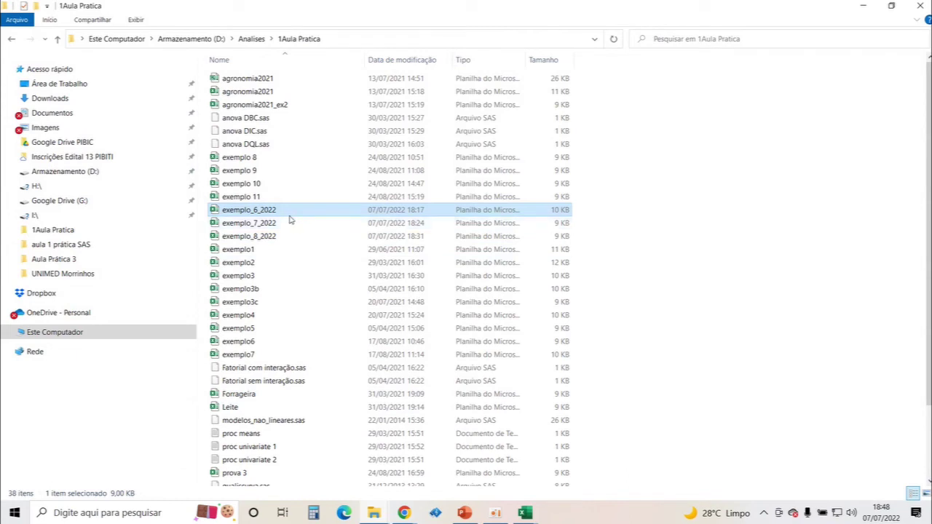
click(260, 315)
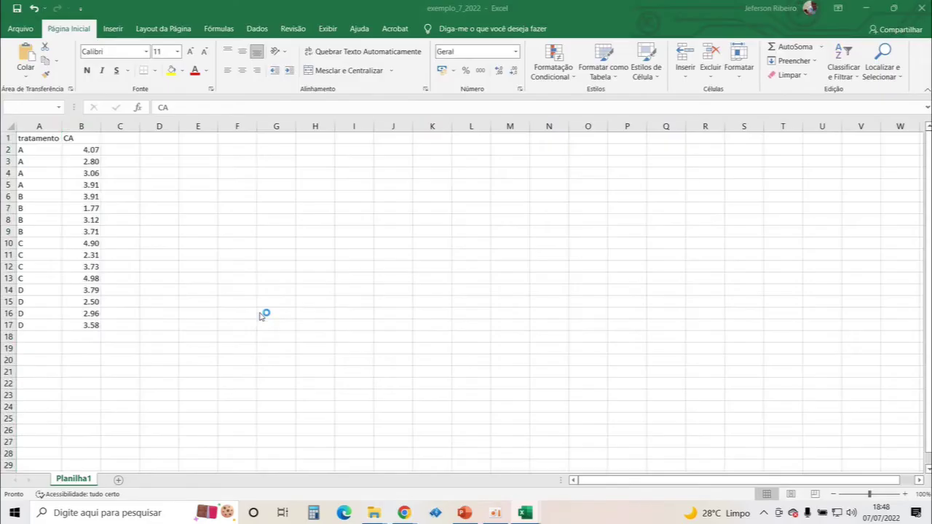
click(922, 8)
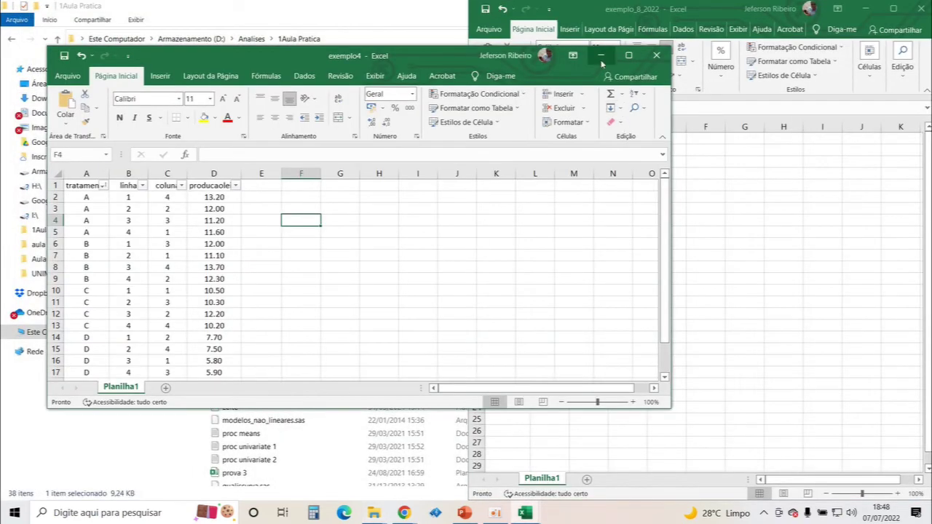
click(600, 55)
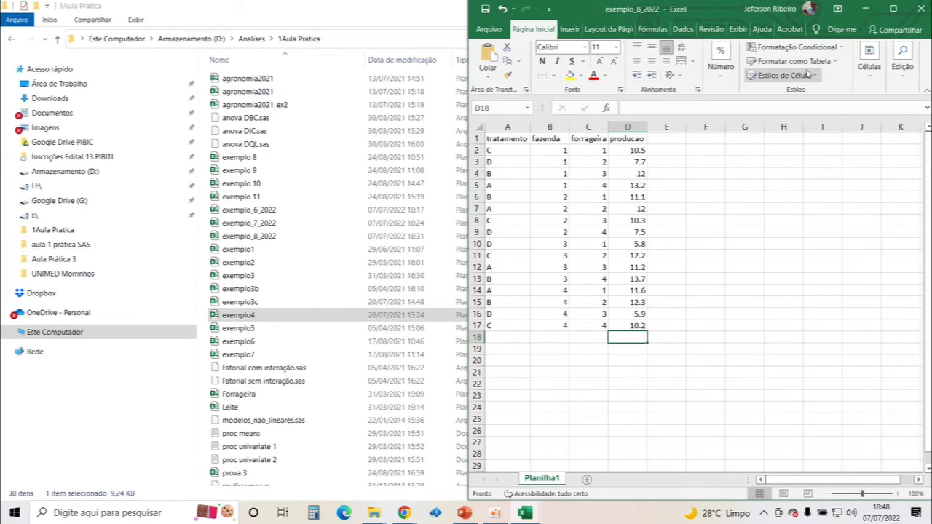
click(922, 8)
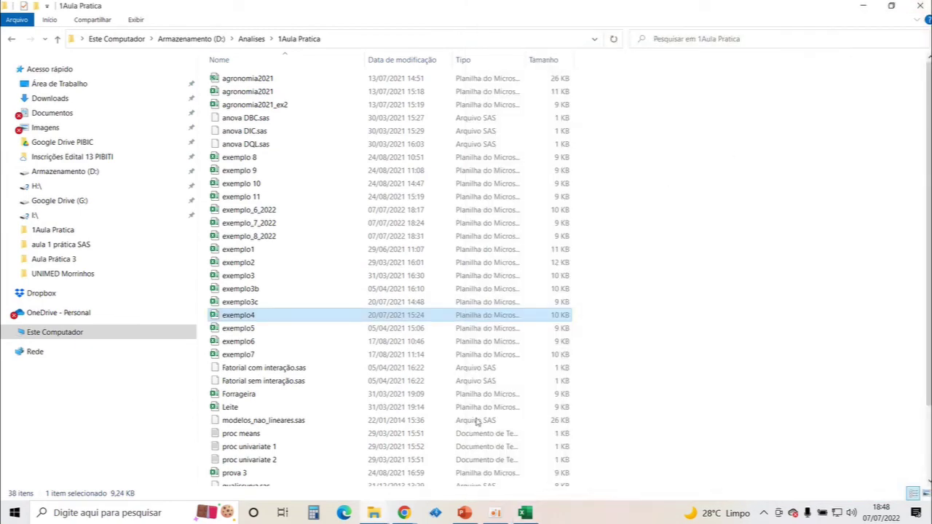
Step: Look over the data in the exemplo4, exemplo5 and exemplo6 workbooks, closing each one after viewing it
click(532, 514)
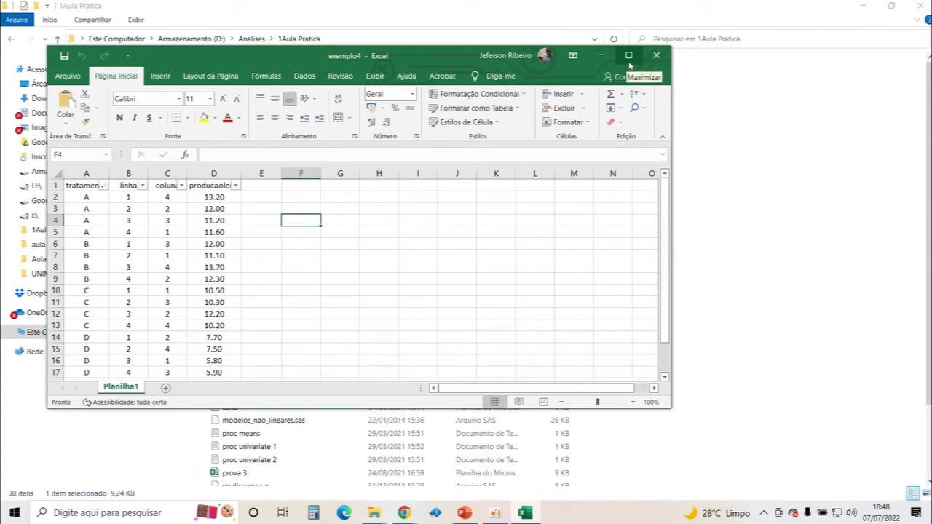
click(656, 55)
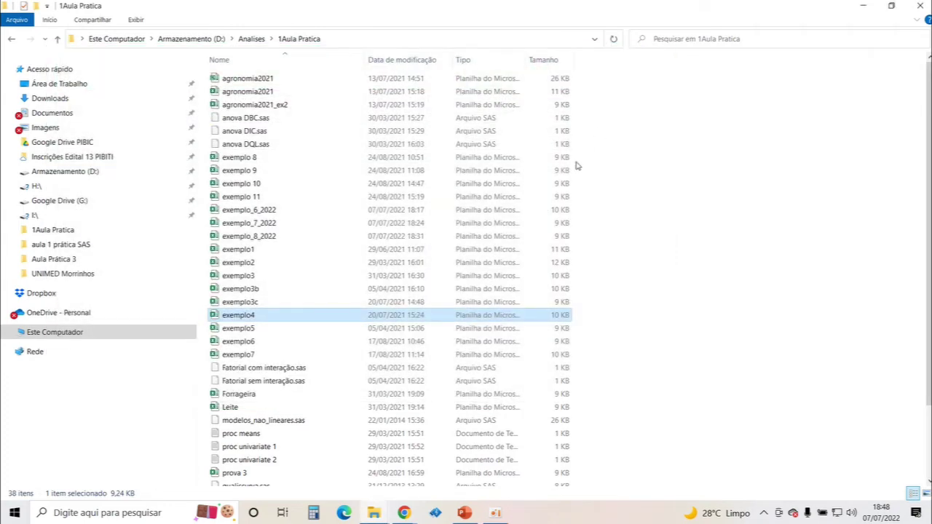
double_click(251, 329)
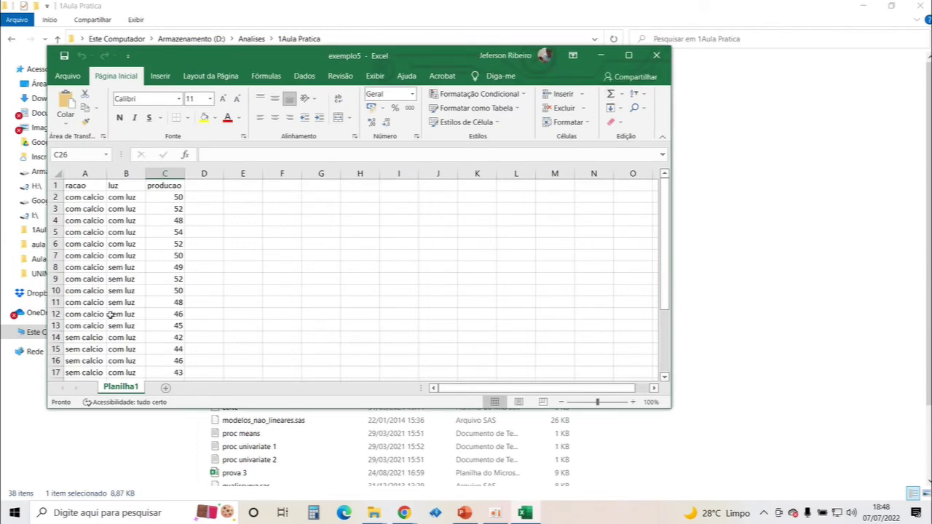
click(657, 53)
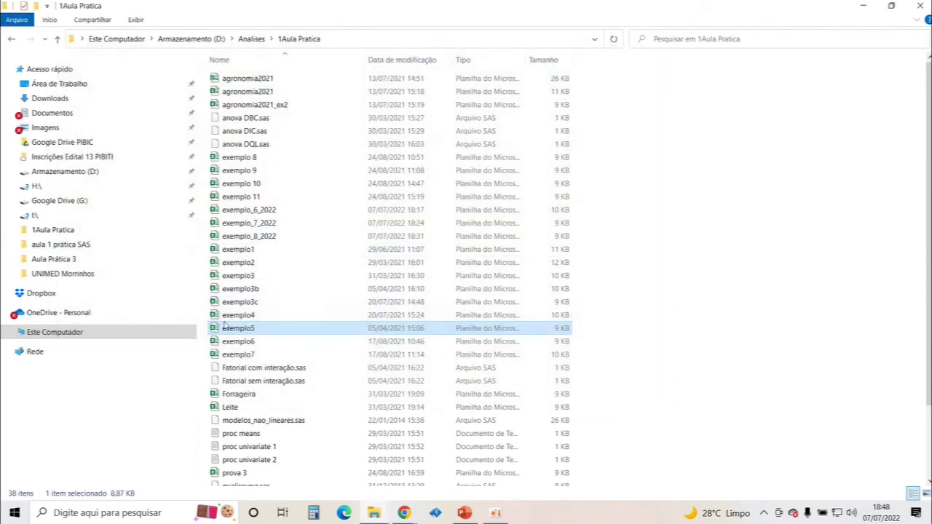
click(233, 342)
double_click(321, 338)
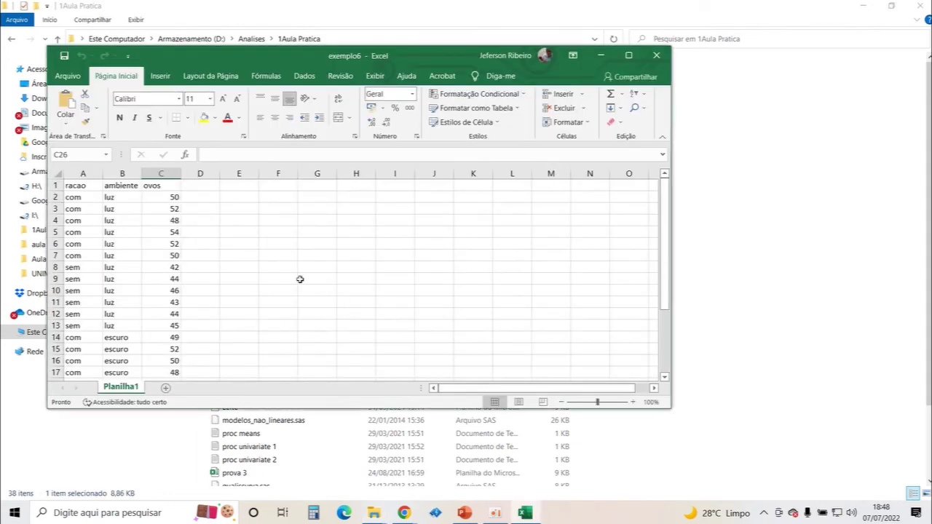
click(660, 56)
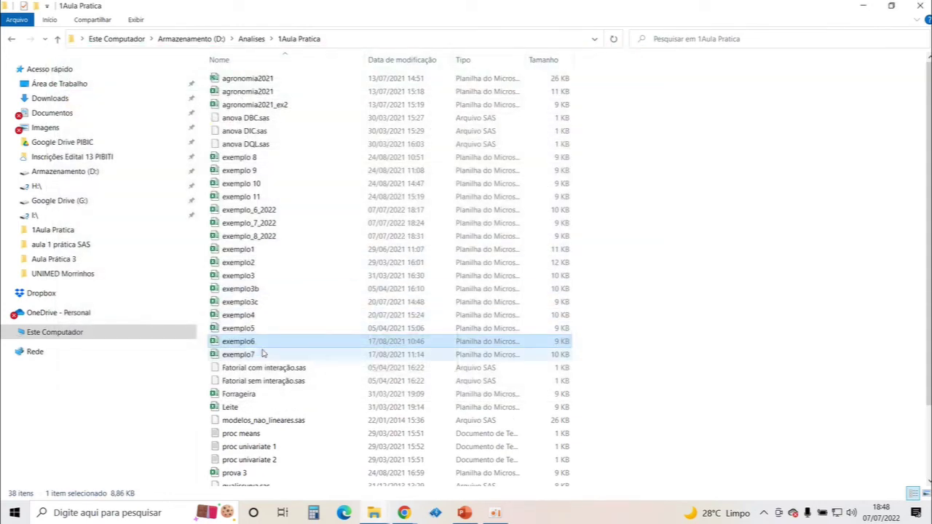
Step: Check the data in the exemplo7 and exemplo3 workbooks from the 1Aula Pratica folder, closing each one
click(232, 357)
double_click(233, 355)
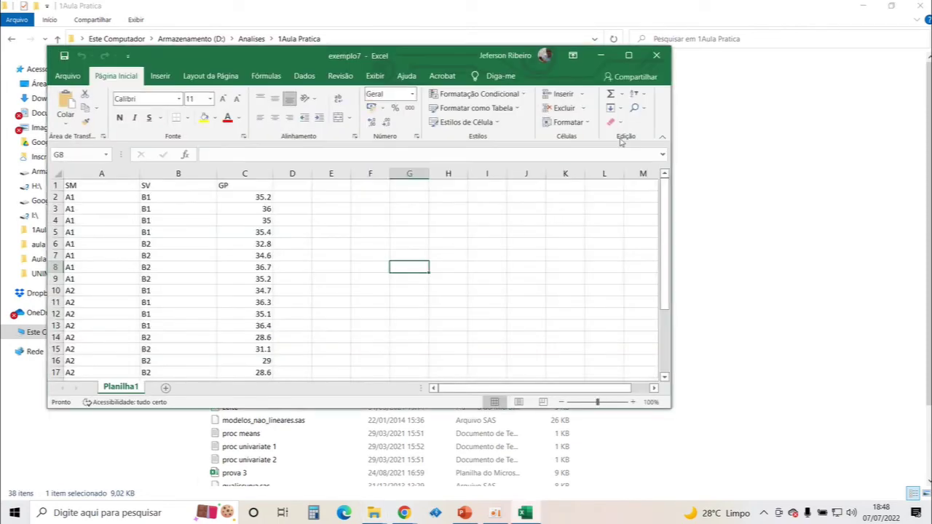
click(656, 55)
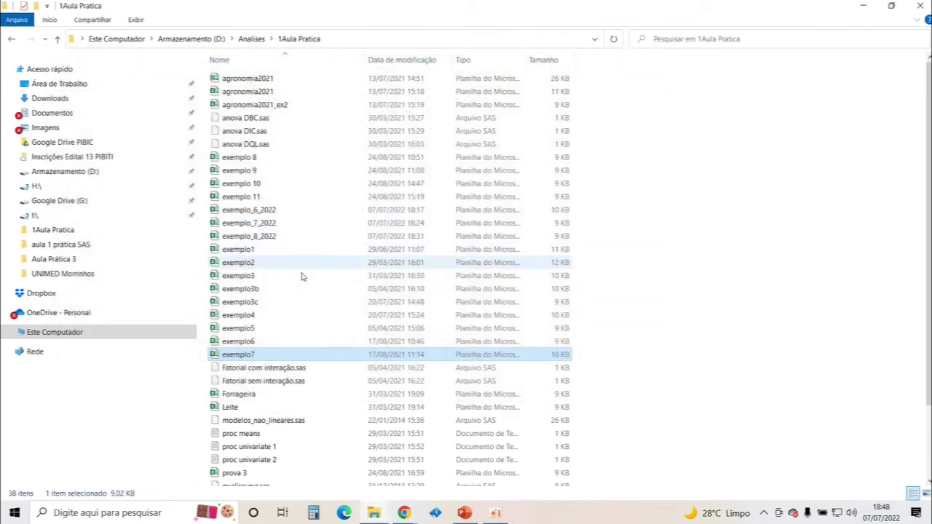
double_click(246, 279)
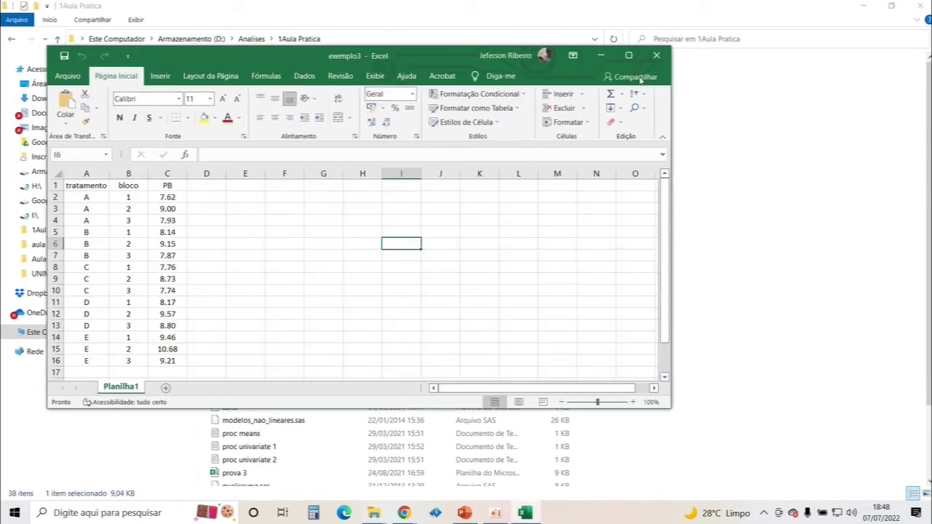
click(662, 54)
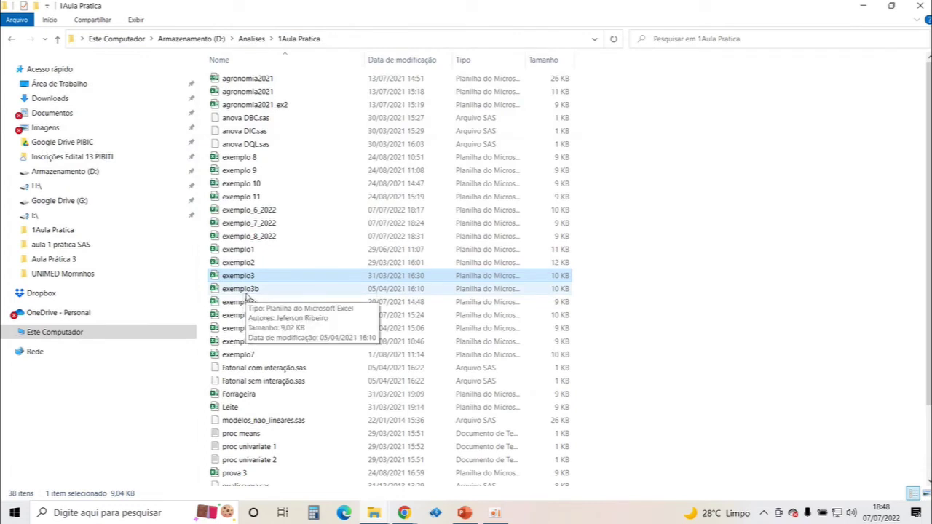
Step: Open the exemplo2 workbook, maximize its window and review the sistema, mes and trat data rows
double_click(237, 263)
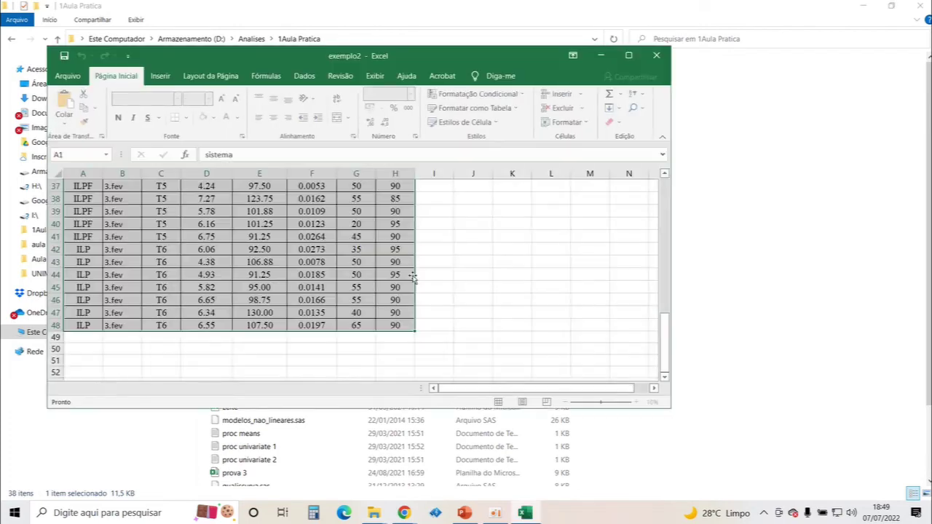
scroll(413, 269, up, 9)
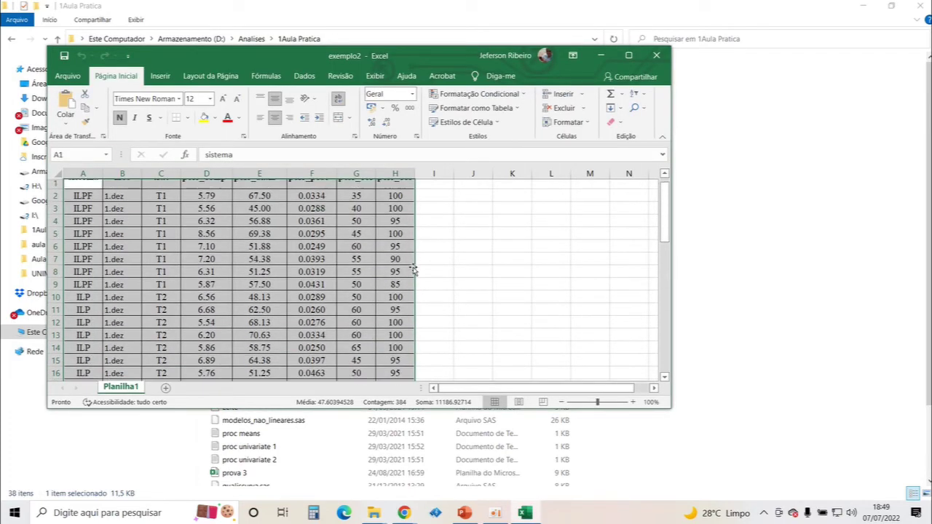
click(628, 56)
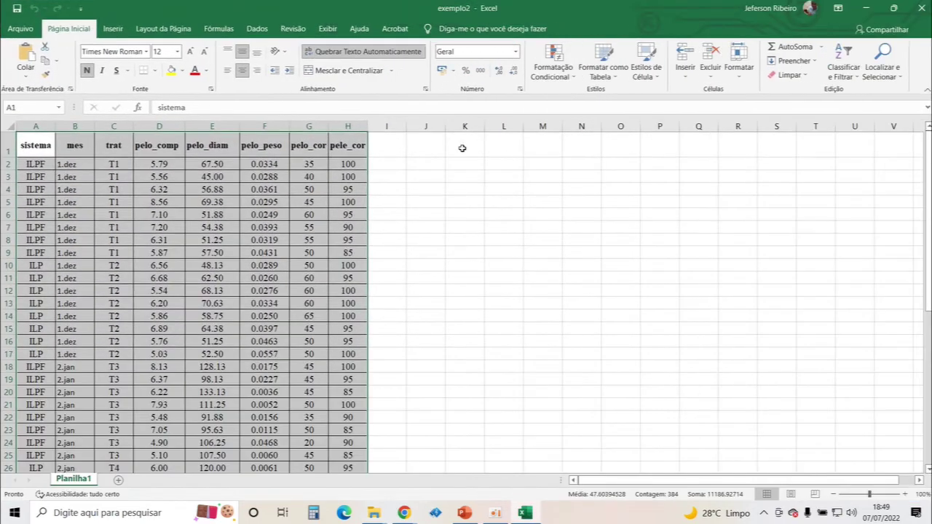
scroll(46, 184, down, 2)
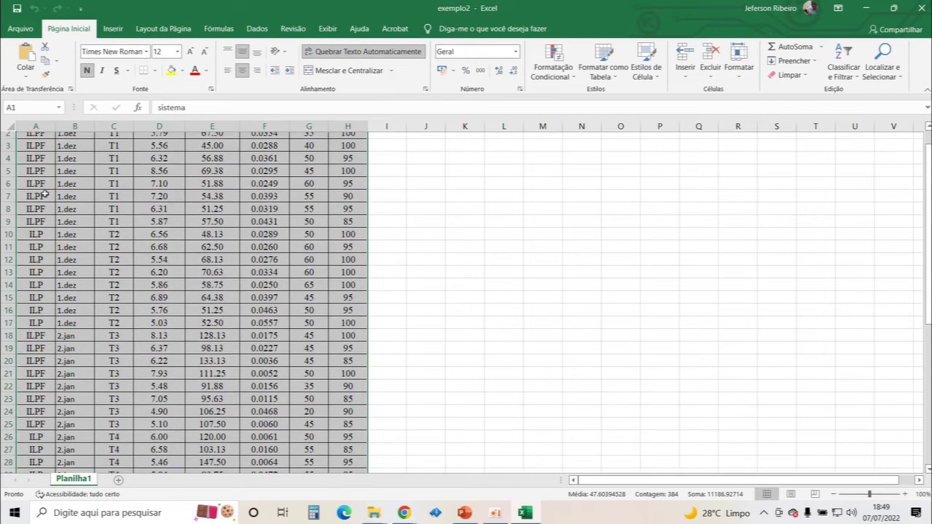
scroll(26, 188, down, 7)
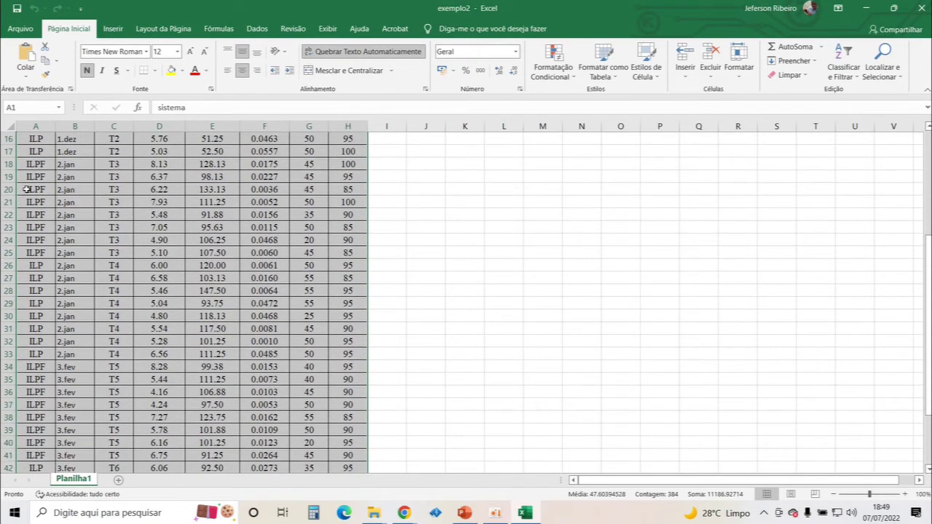
scroll(26, 189, up, 9)
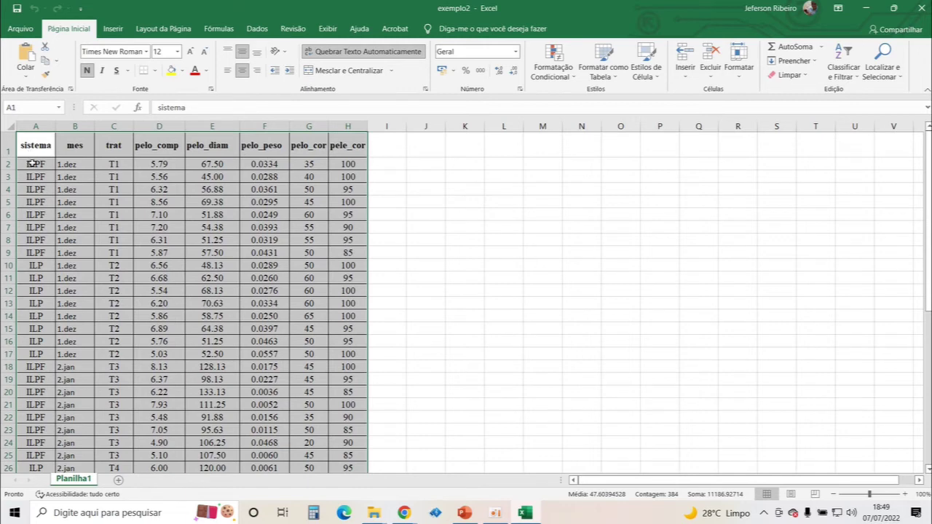
Step: Examine how the T1 to T6 groups in the trat column of exemplo2 match the sistema and mes values
click(33, 171)
click(41, 270)
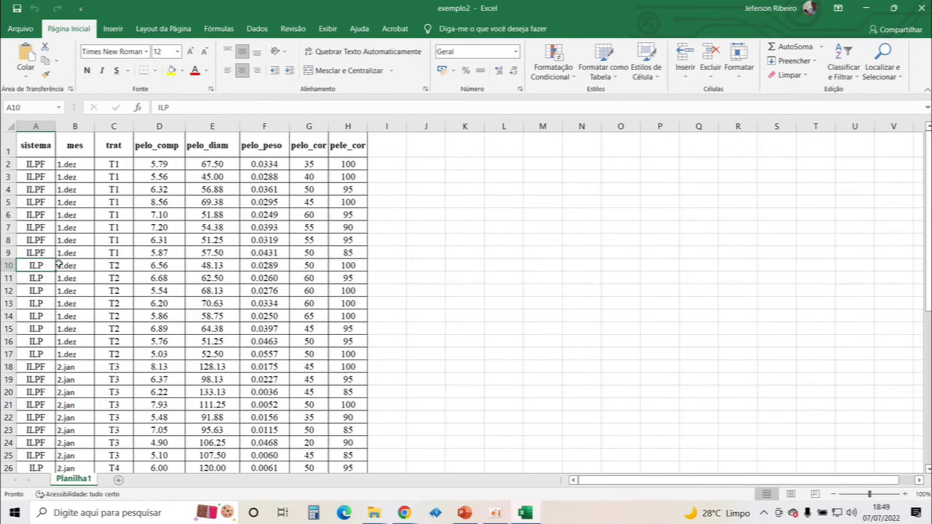
drag(116, 166, 114, 253)
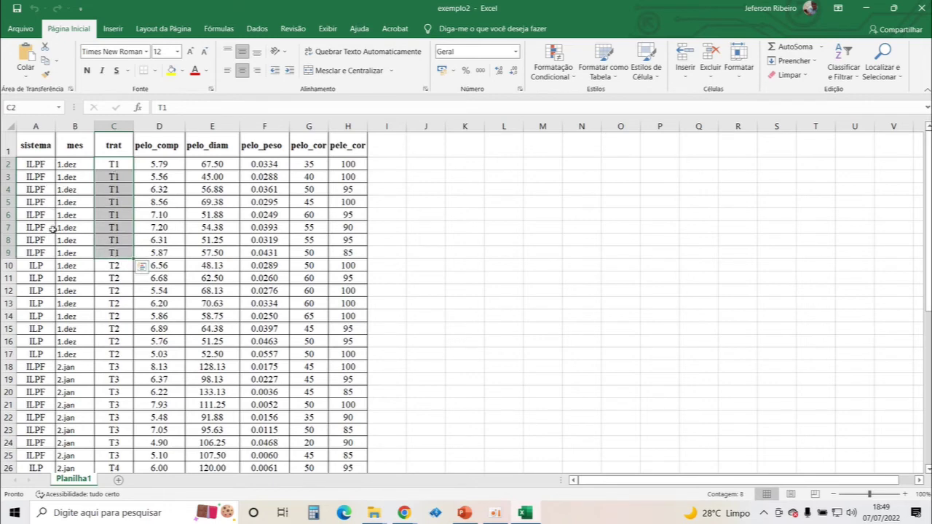
drag(113, 266, 125, 469)
click(119, 370)
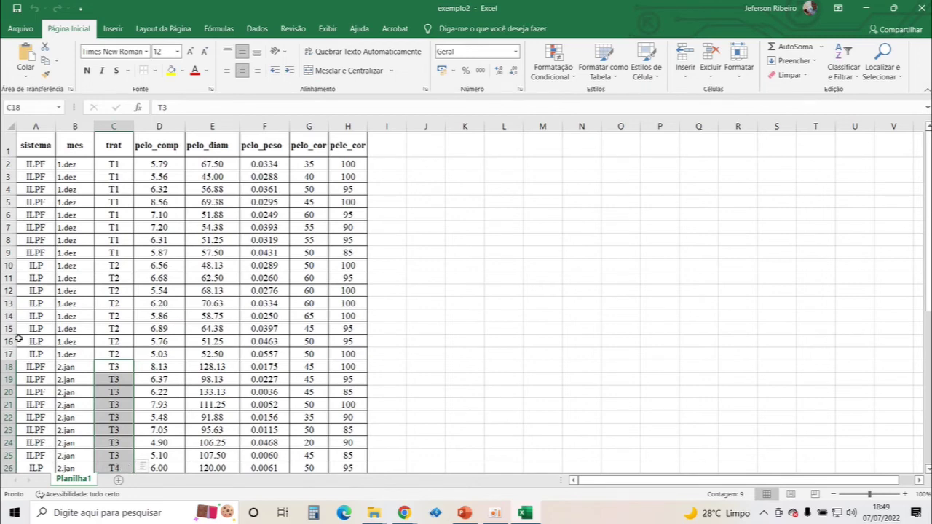
scroll(109, 356, down, 3)
drag(120, 355, 123, 430)
scroll(109, 419, down, 3)
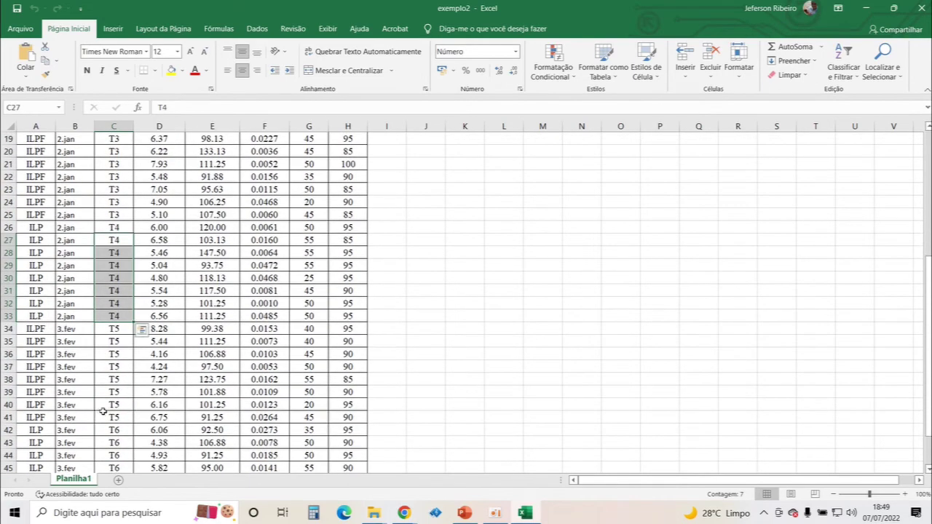
scroll(102, 412, down, 3)
scroll(80, 350, up, 3)
scroll(102, 335, up, 6)
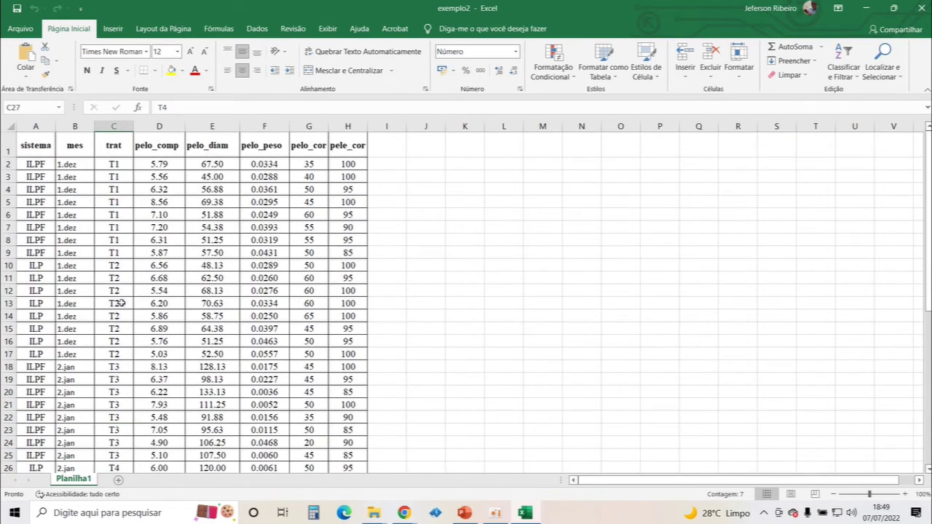
Step: Review the exemplo2 treatment rows and the response columns pelo_comp, pelo_diam, pelo_peso, pelo_cor and pele_cor
scroll(116, 303, down, 1)
scroll(69, 298, down, 1)
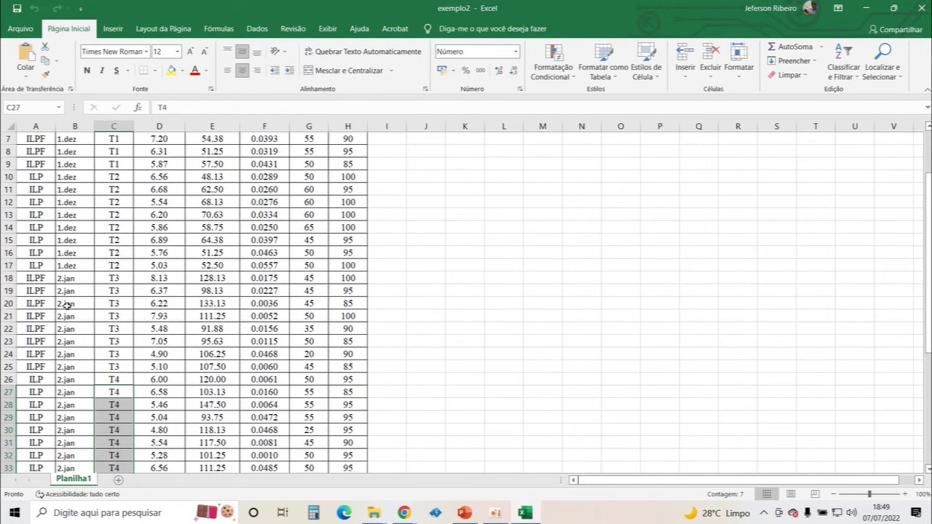
scroll(66, 305, down, 4)
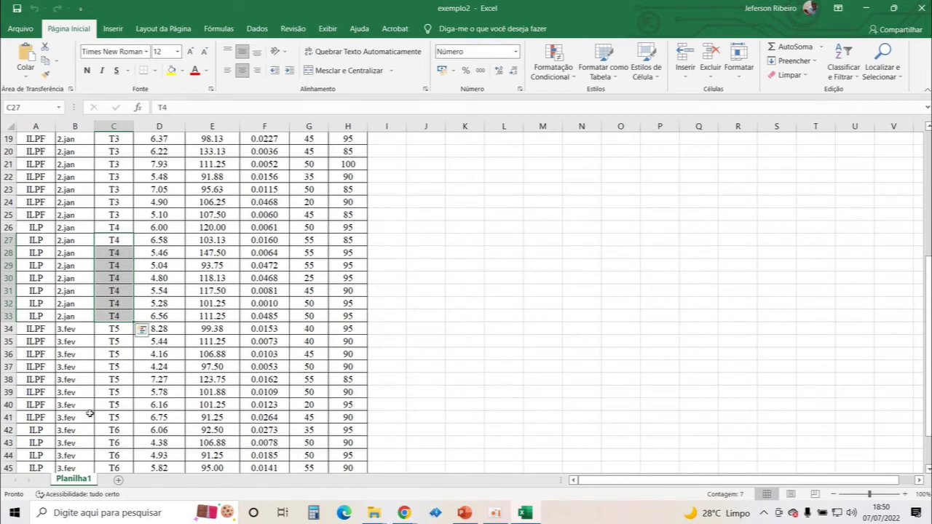
scroll(79, 367, up, 6)
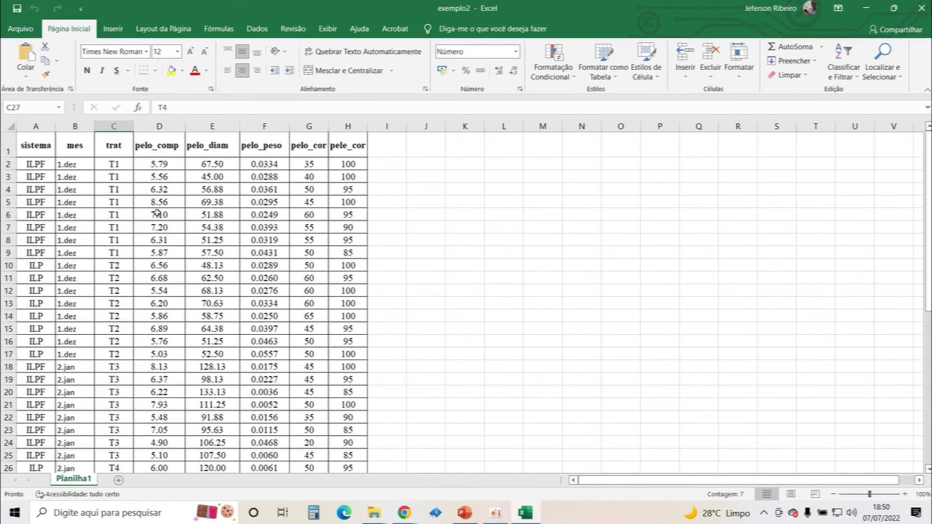
click(166, 146)
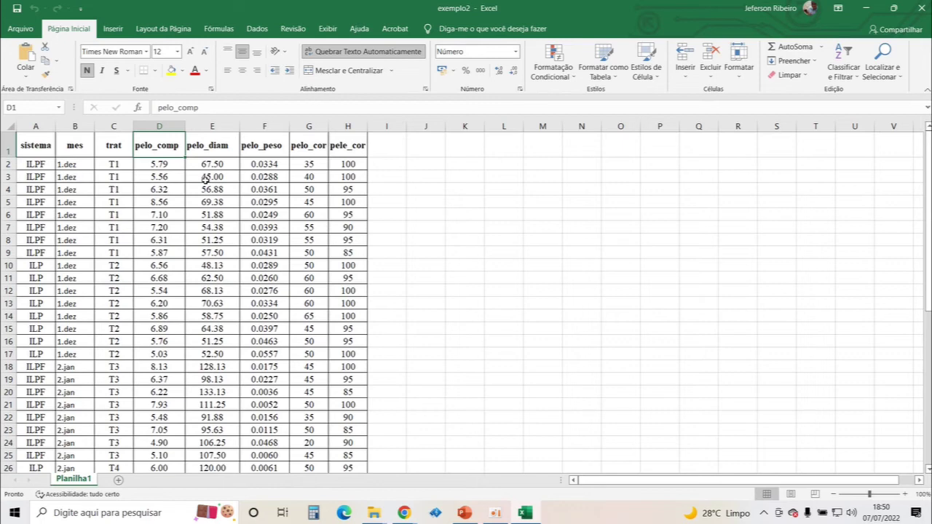
click(160, 126)
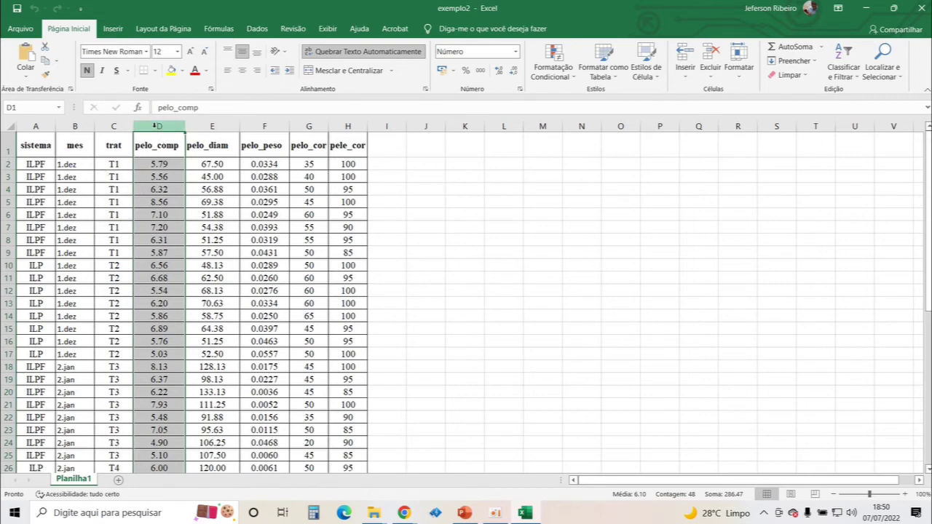
click(210, 126)
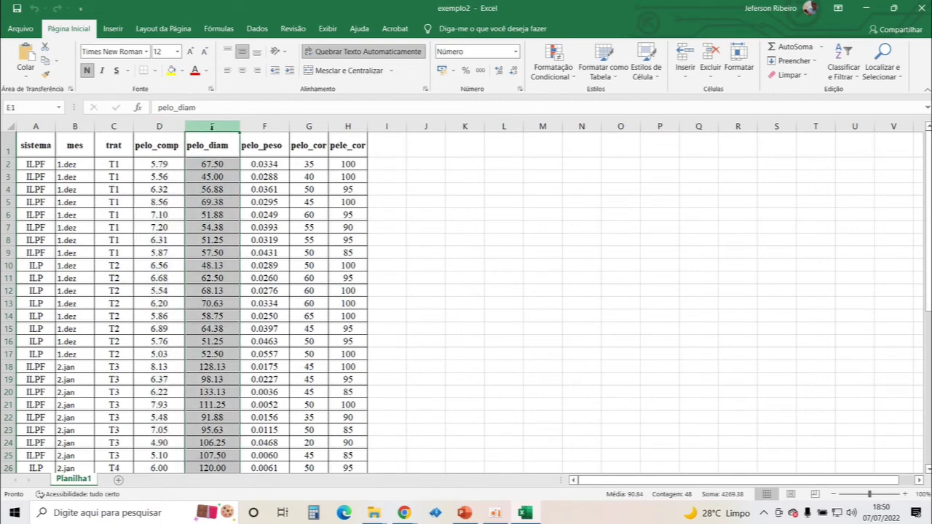
click(255, 127)
click(297, 127)
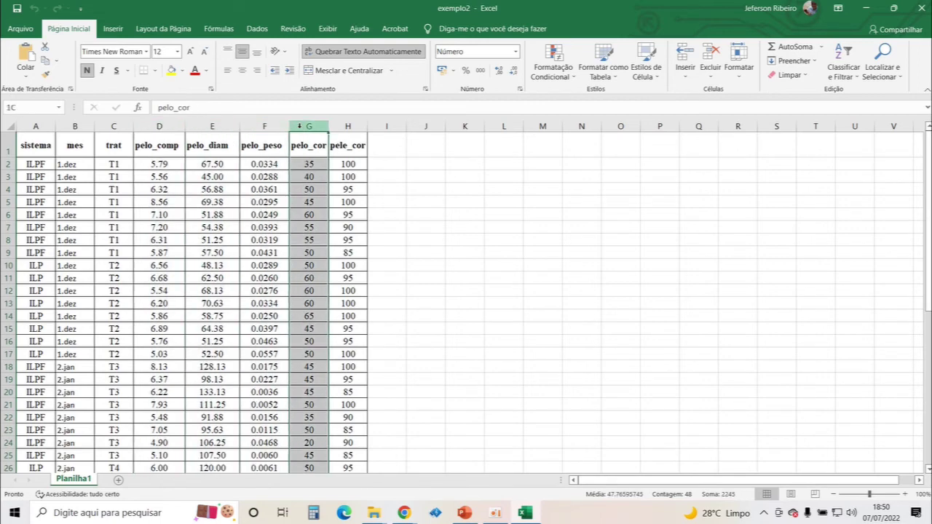
click(339, 126)
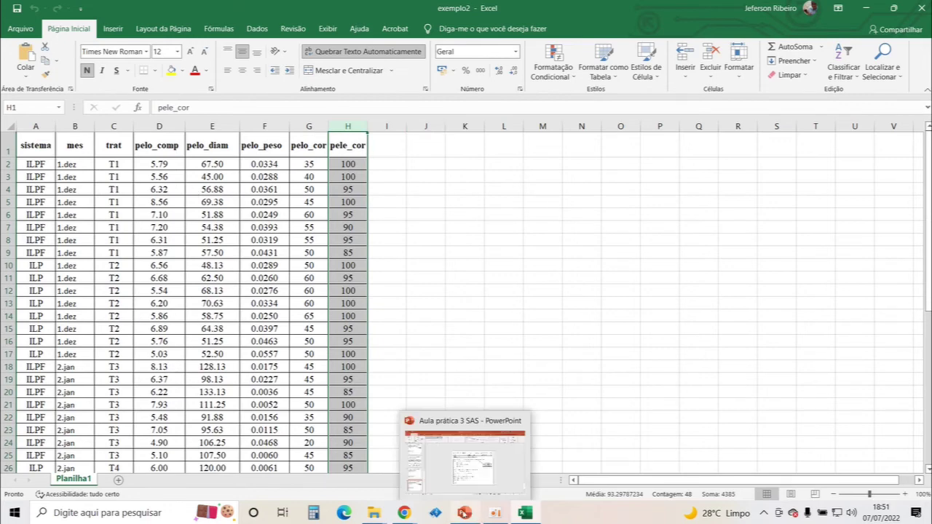
Step: Switch to SAS Studio and upload the exemplo2 workbook from the 1Aula Pratica folder to the home folder
mouse_move(417, 513)
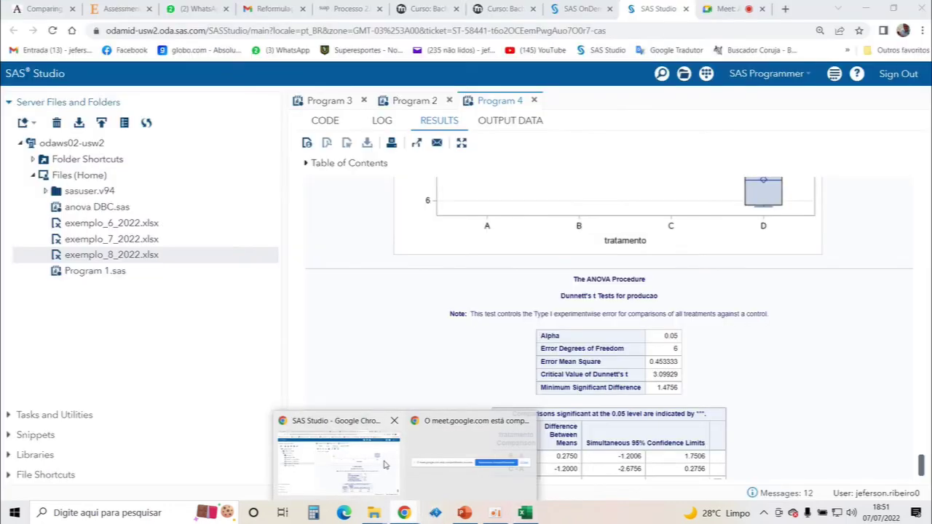
click(388, 460)
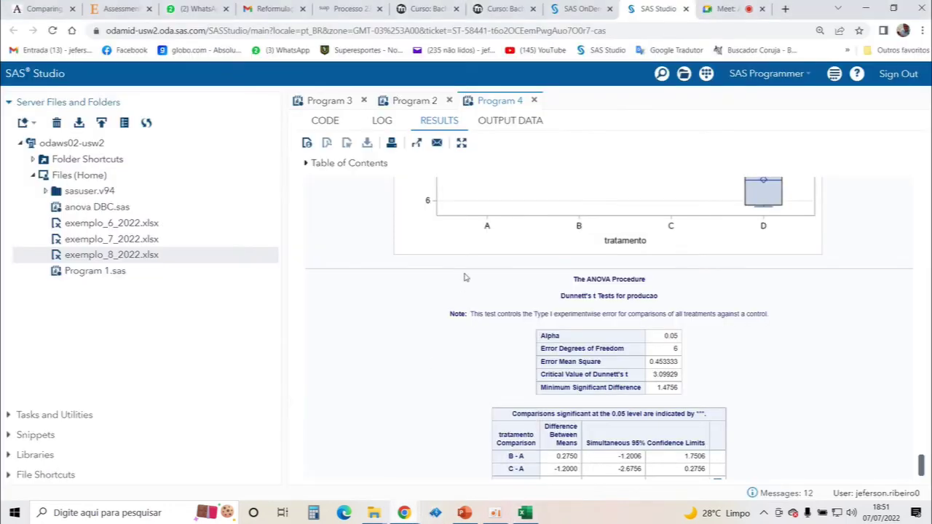
click(102, 124)
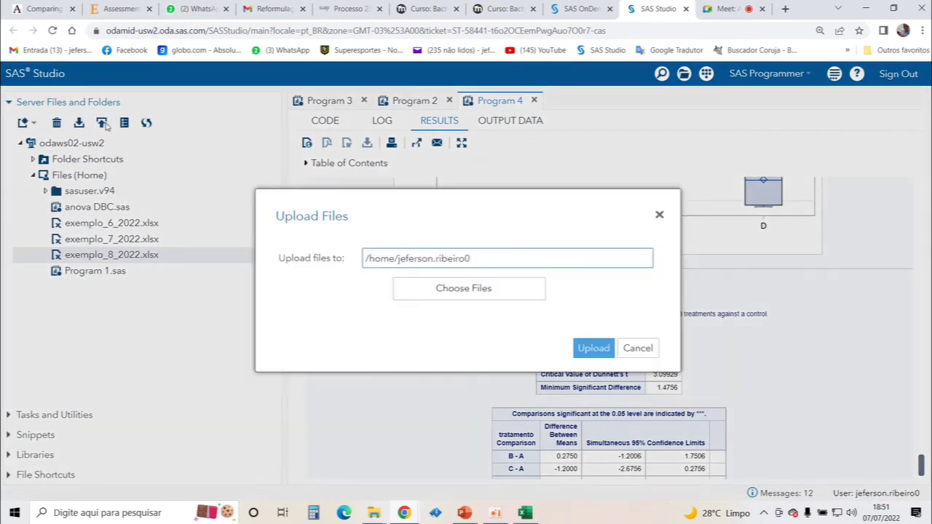
click(480, 295)
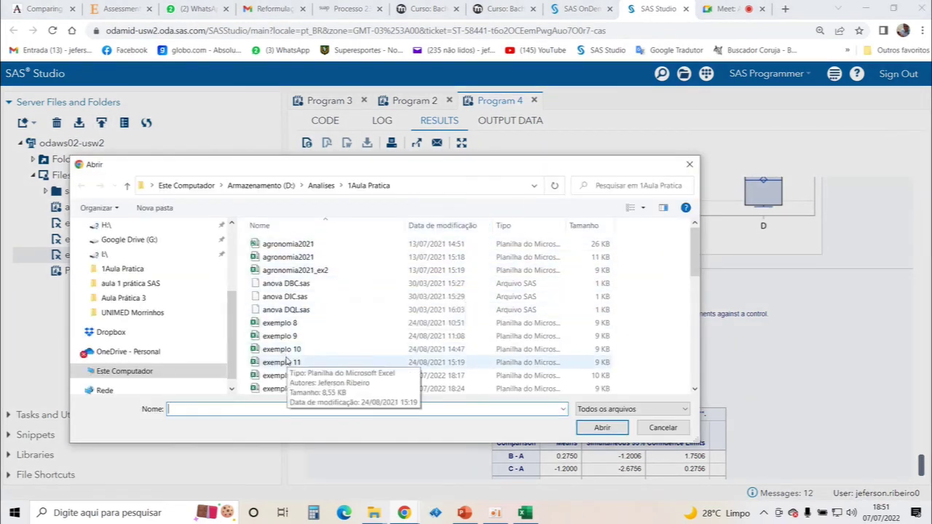
scroll(290, 350, down, 2)
double_click(289, 363)
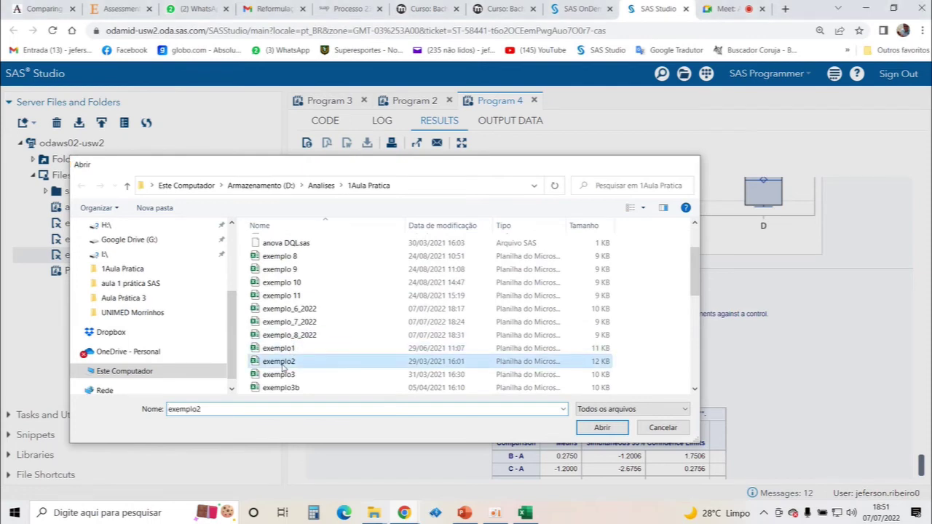
click(592, 428)
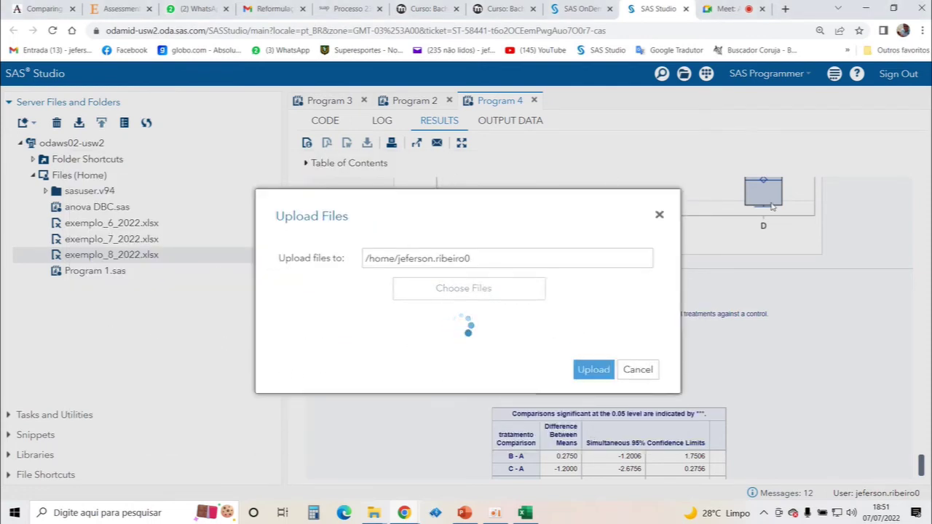
key(ctrl+minus)
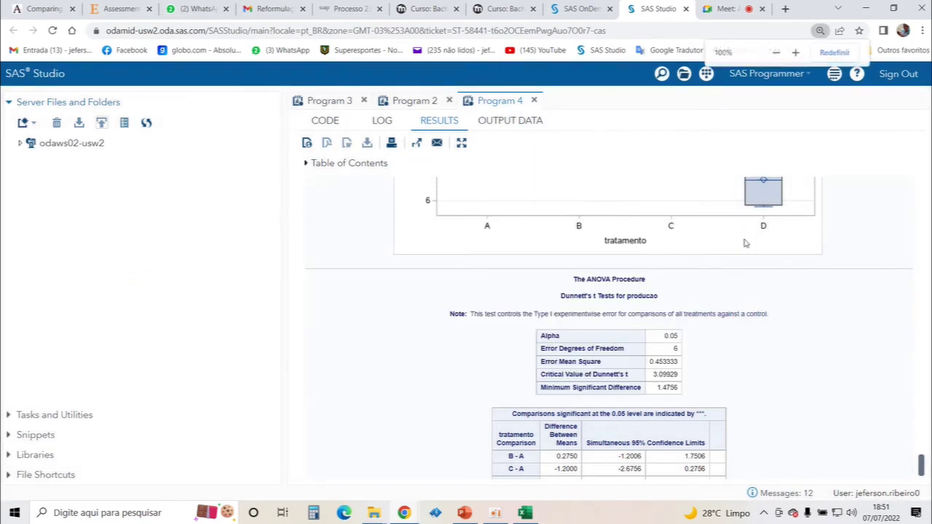
scroll(460, 261, up, 1)
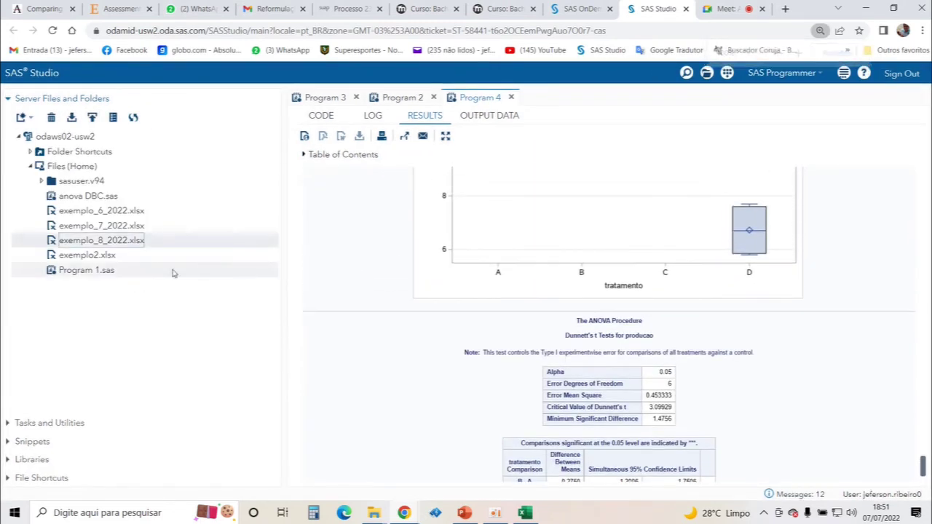
Step: Generate editable import code for exemplo2.xlsx in a new program and close the exemplo2 import tab
click(91, 256)
double_click(90, 258)
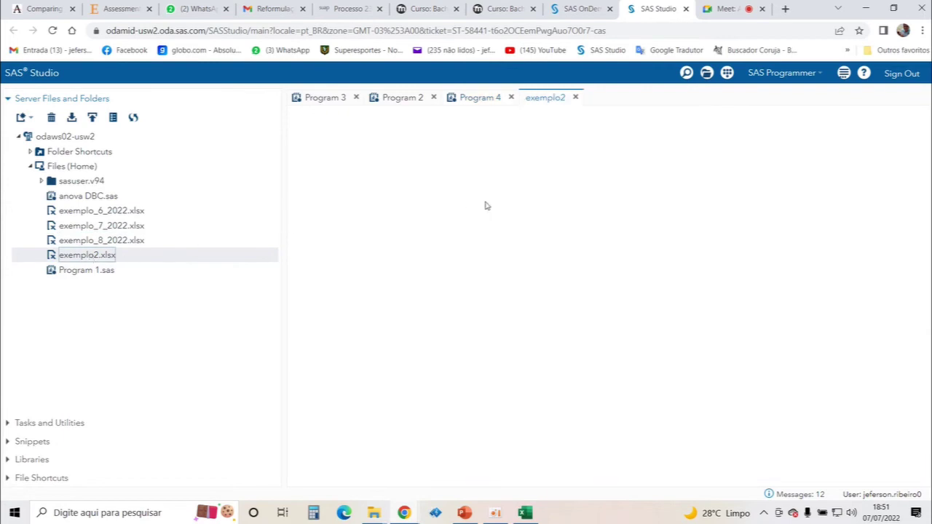
scroll(483, 264, down, 3)
click(493, 329)
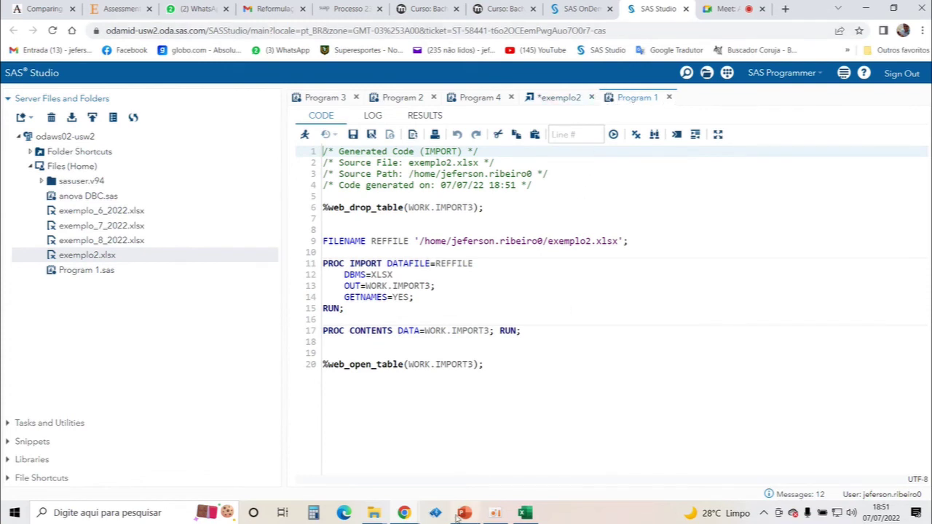
click(592, 98)
click(474, 329)
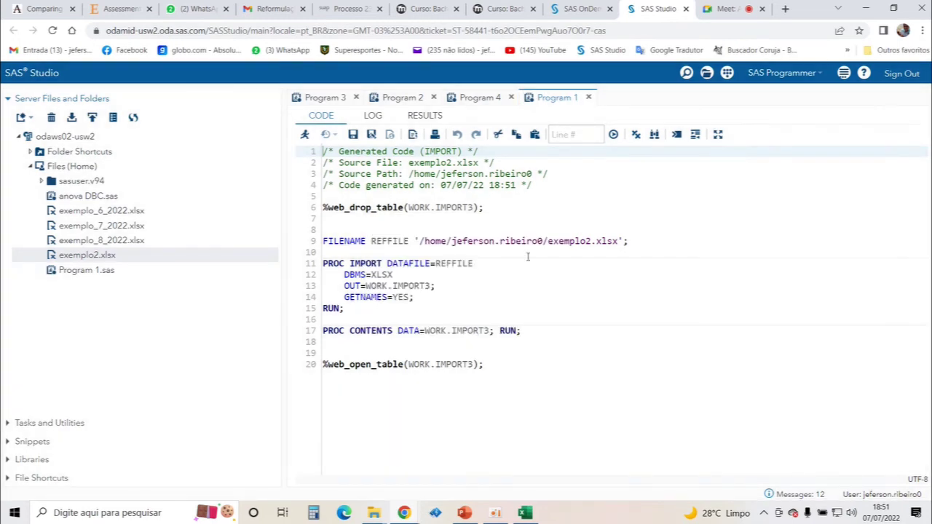
Step: Run the exemplo2 import program and check the sistema and trat values in the output table
click(305, 136)
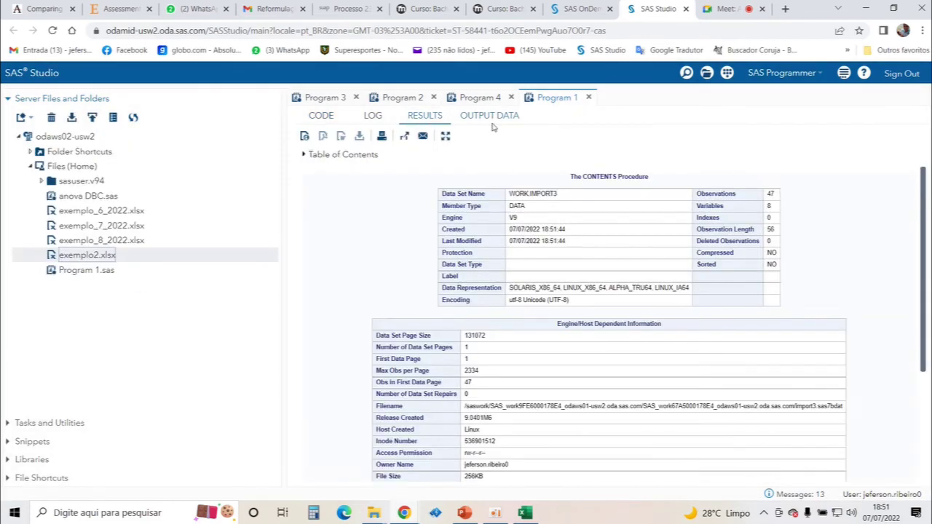
click(491, 118)
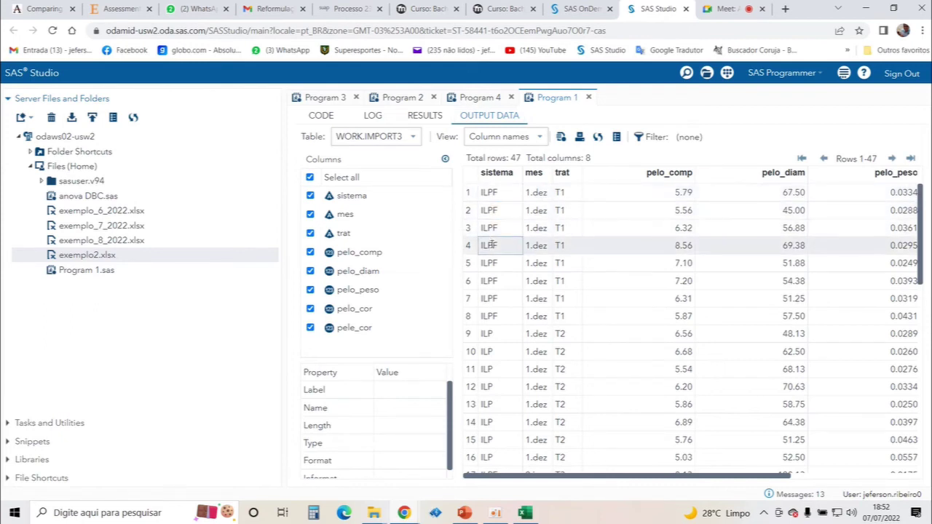
click(486, 334)
click(559, 333)
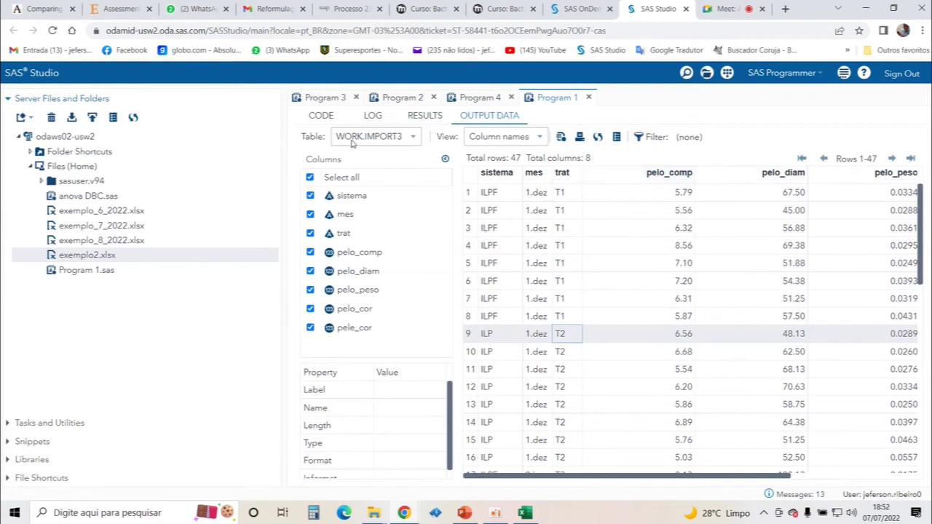
Step: Add the line "PROC ANOVA DATA = WORK.IMPORT3;" at the end of the import code, reusing the table name from PROC CONTENTS
click(325, 118)
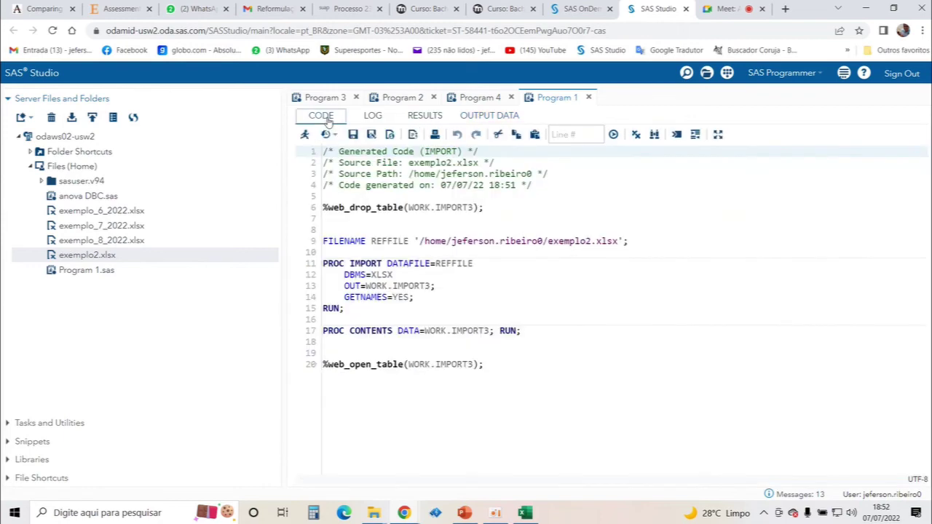
click(502, 376)
key(Return)
text(PRO)
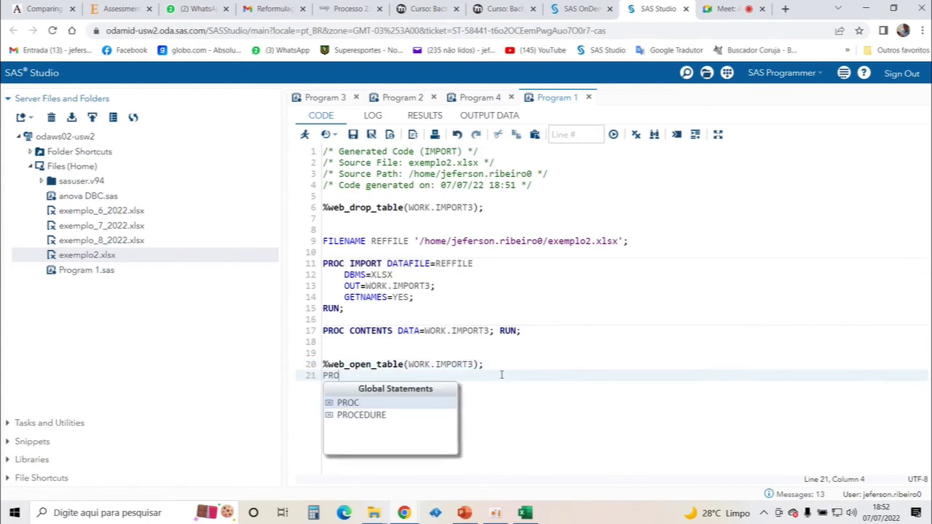
text(C ANOVA DATA =)
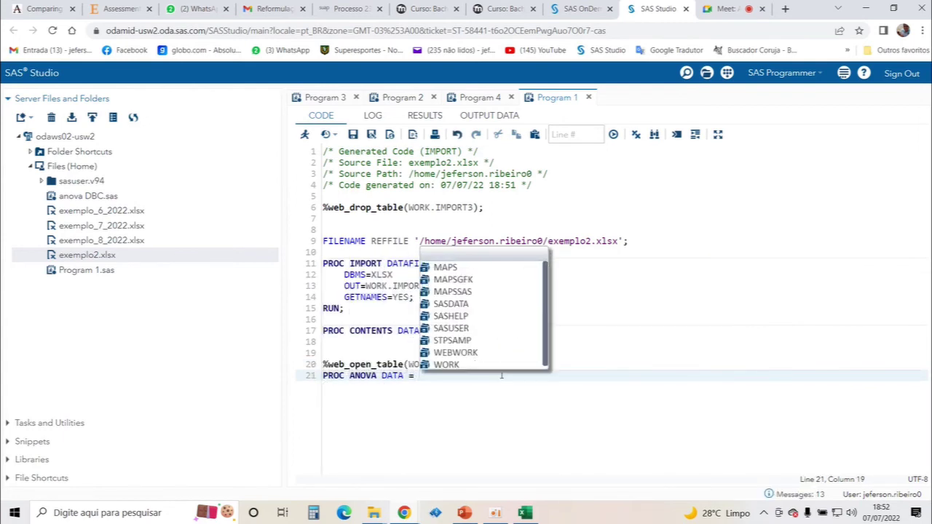
click(624, 340)
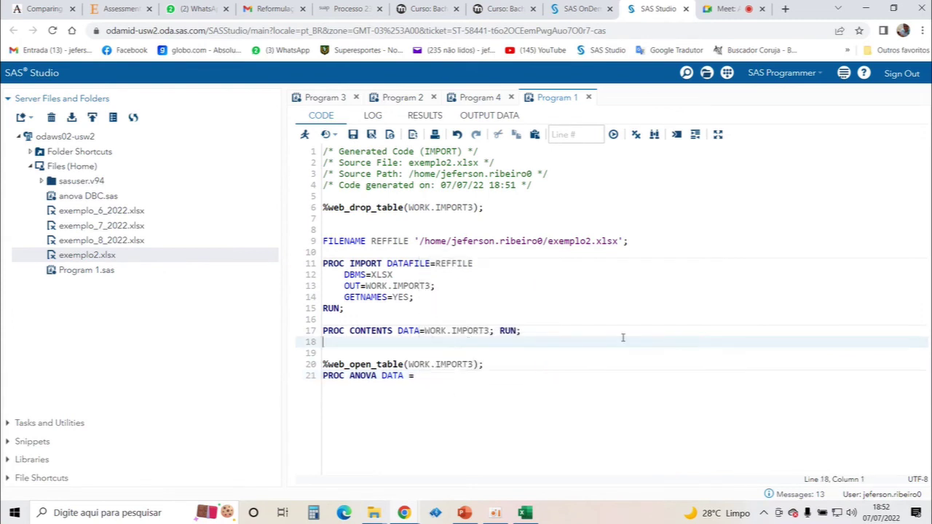
drag(491, 331, 427, 332)
key(ctrl+c)
click(440, 366)
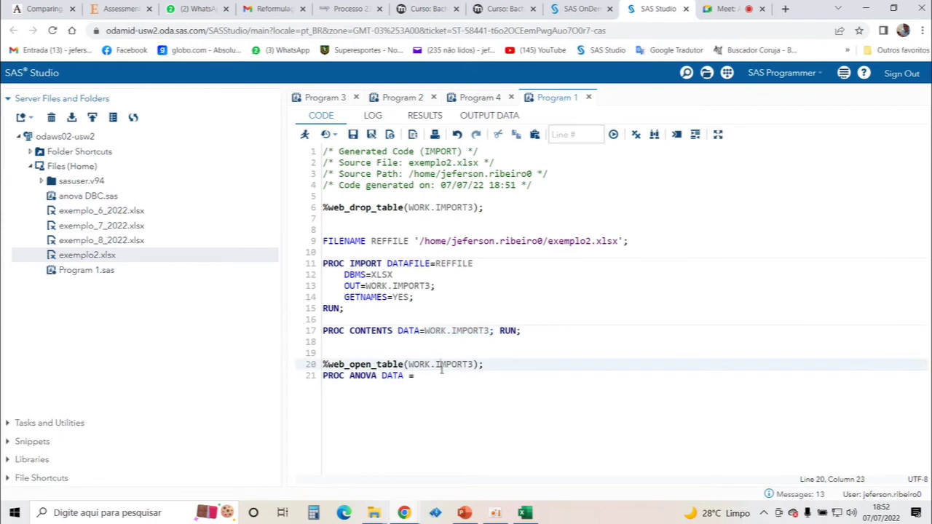
click(438, 375)
key(ctrl+v)
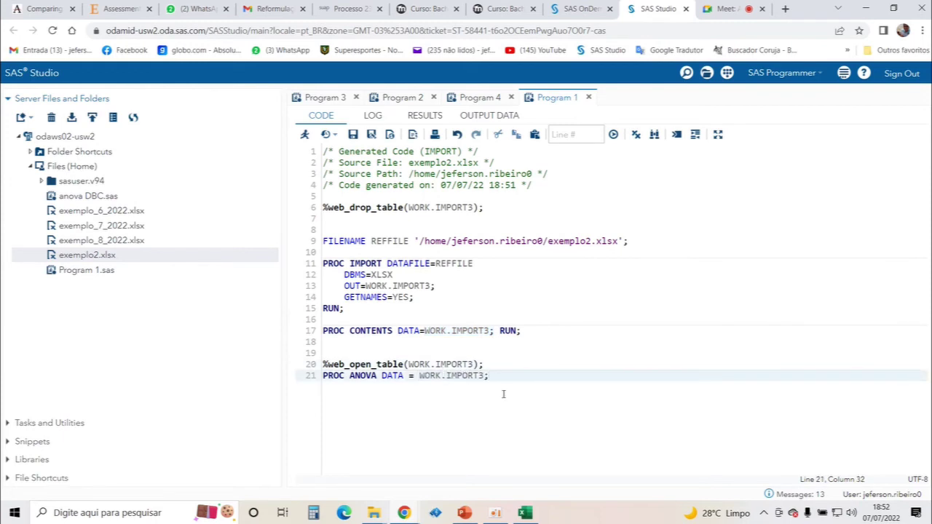
Step: Add the statement "CLASS TRAT;" below the PROC ANOVA line, checking the factor's column name in the output data
key(Return)
text(CLASS)
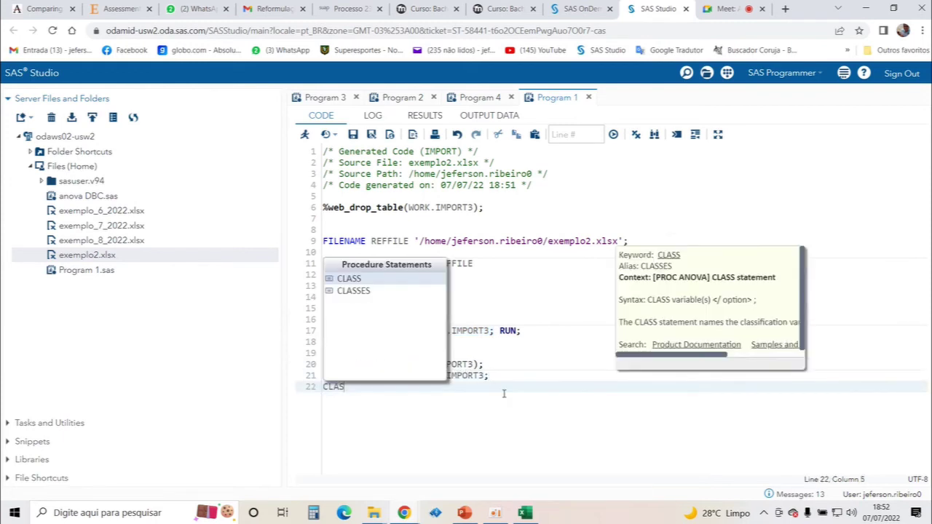
click(508, 118)
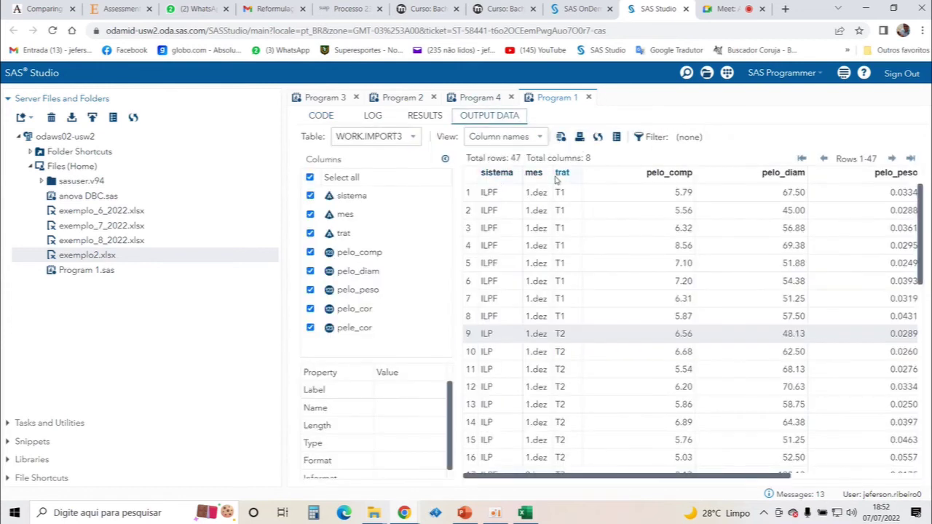
click(326, 119)
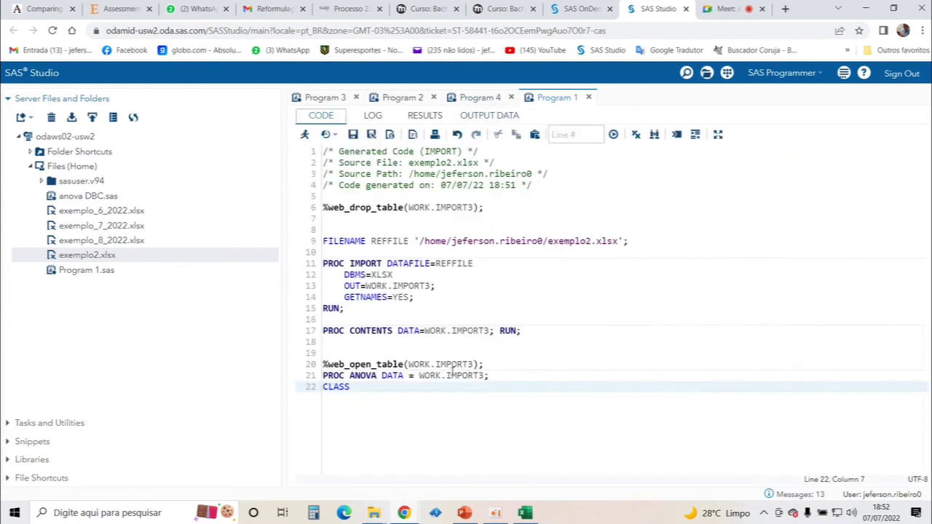
text(TRAT)
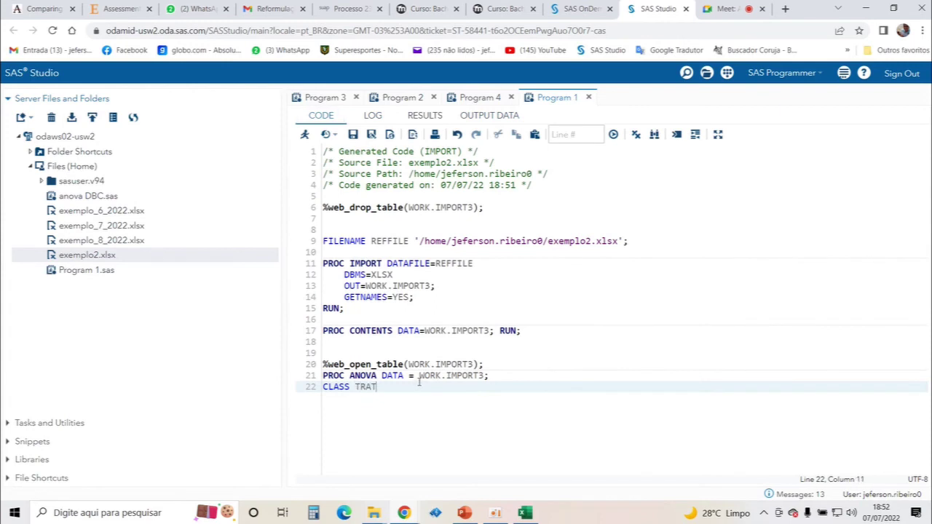
text(;)
key(Return)
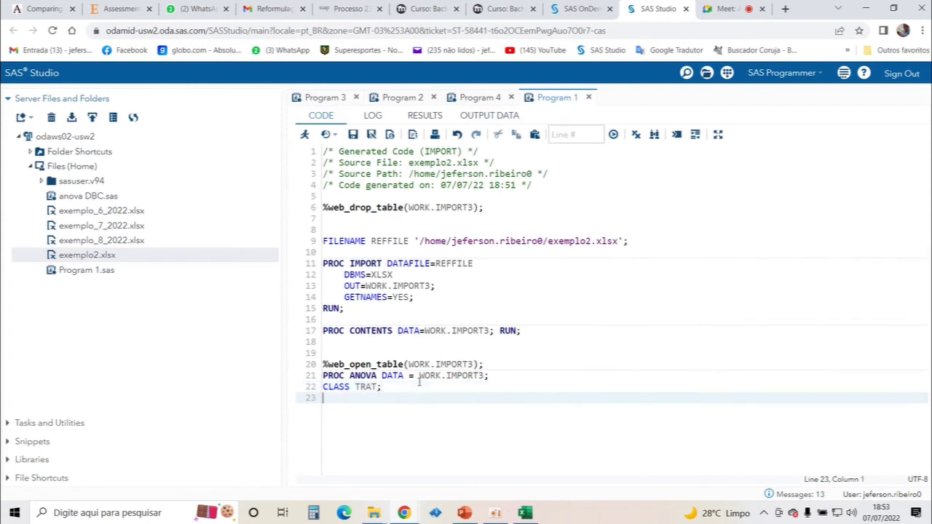
Step: Add the statement "MODEL pelo_comp = TRAT;" below the CLASS line, taking the variable name from the exemplo2 workbook in Excel
text(MODEL)
click(501, 117)
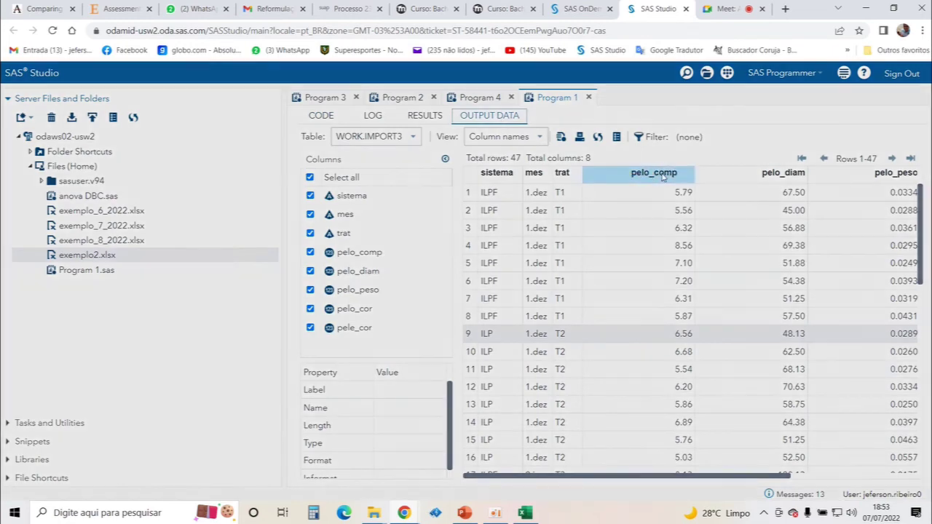
click(662, 176)
click(659, 176)
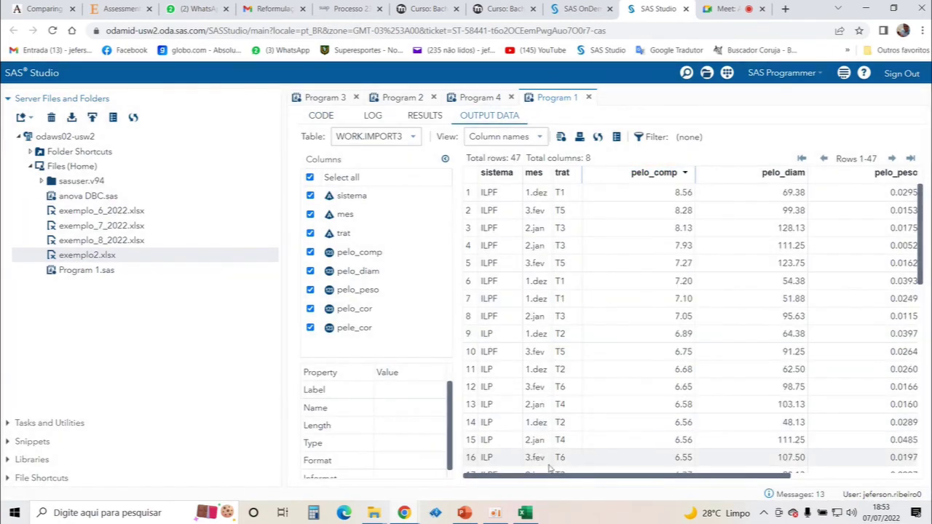
click(525, 513)
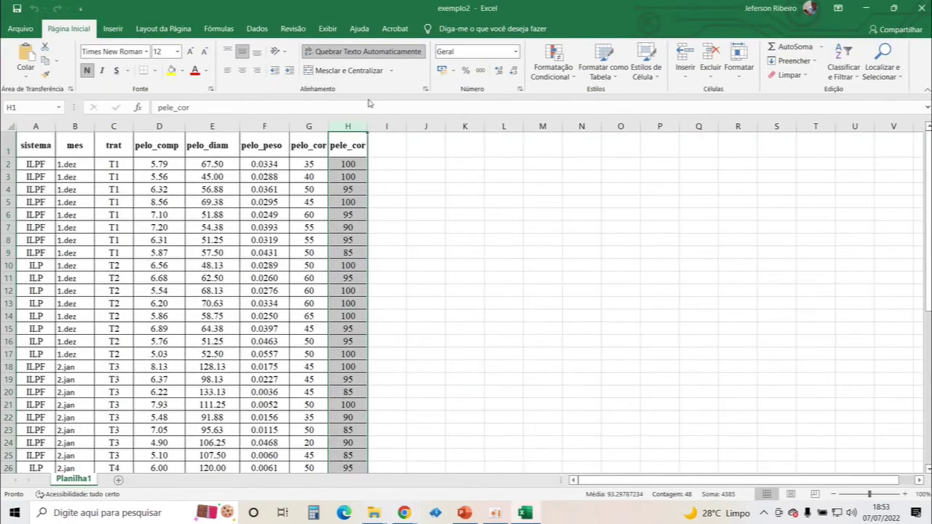
click(149, 147)
drag(191, 107, 155, 105)
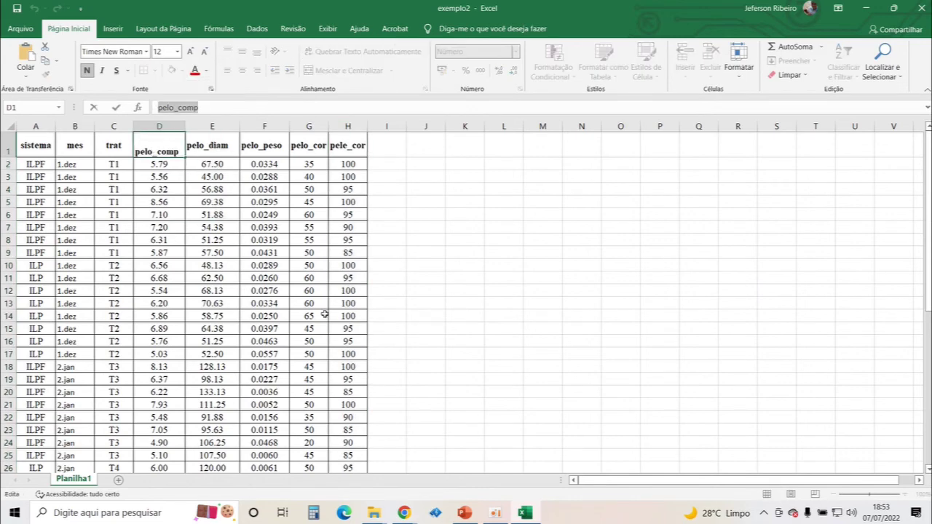
click(528, 514)
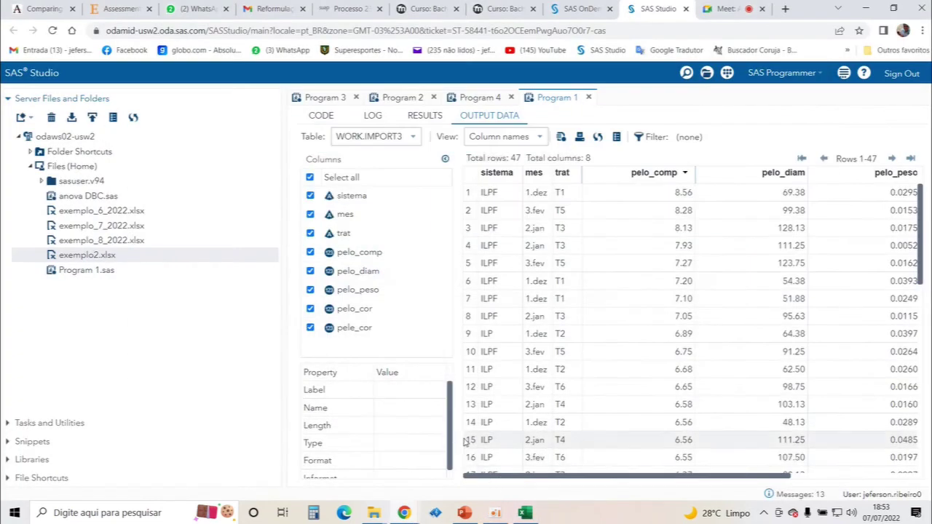
click(312, 119)
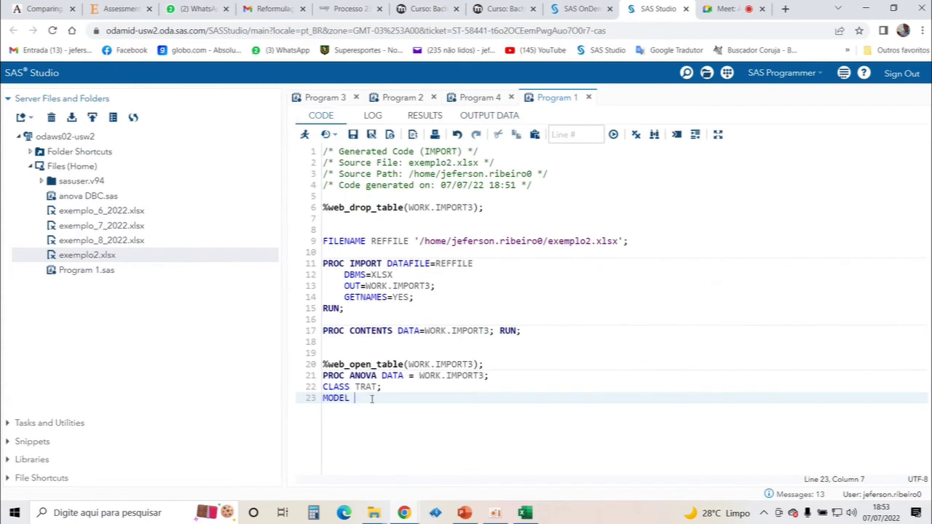
text(peso_comp = TRAT)
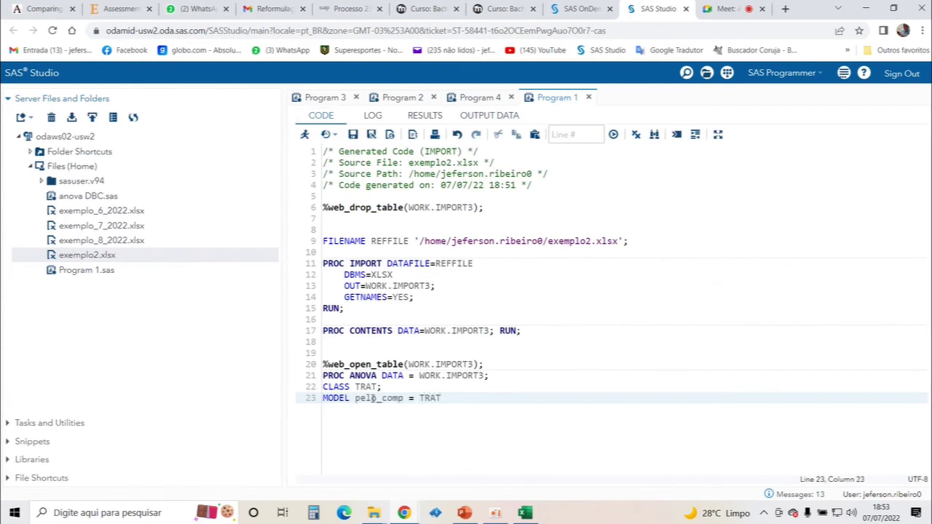
text(;)
key(Return)
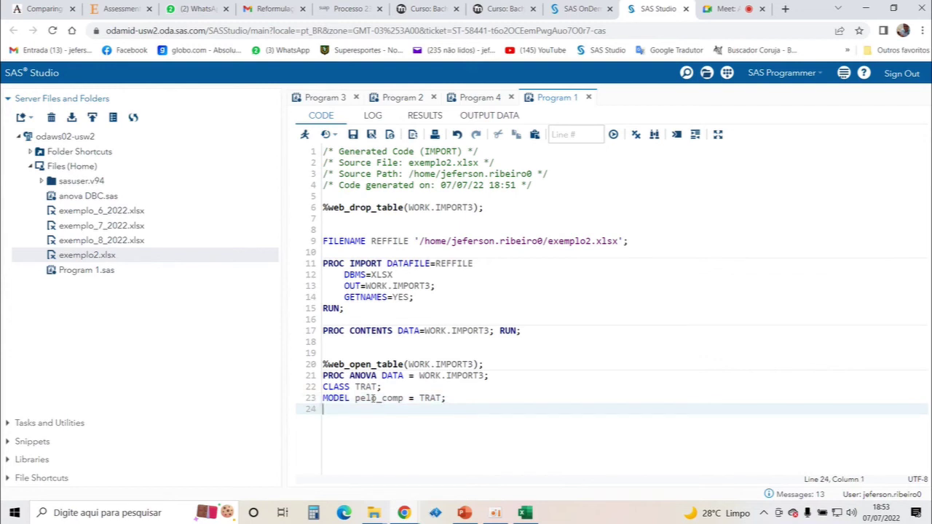
Step: Add the statement "MEANS TRAT / TUKEY ALPHA = 0.05;" below the MODEL line
text(MENA)
key(BackSpace)
text(A)
key(Return)
text(TUKEY)
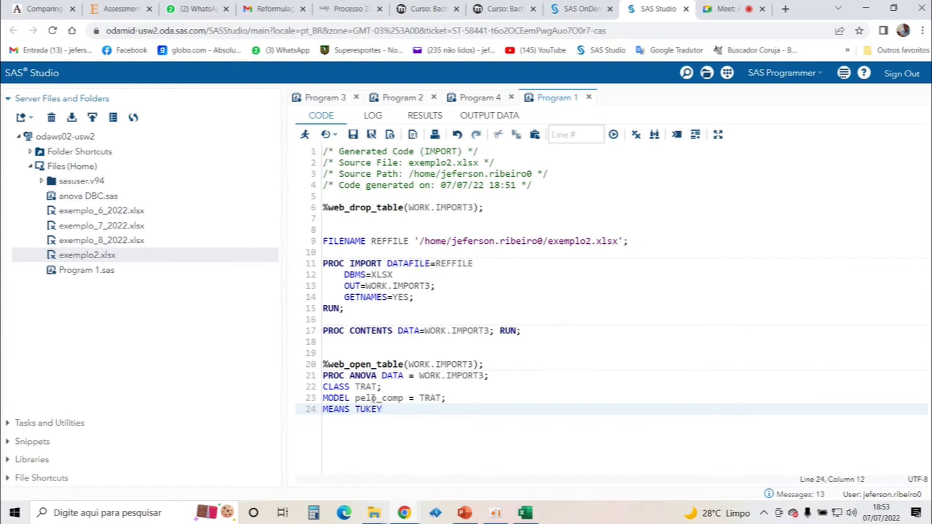
key(BackSpace)
key(BackSpace)
key(BackSpace)
key(BackSpace)
text(RAT / TUKEY A)
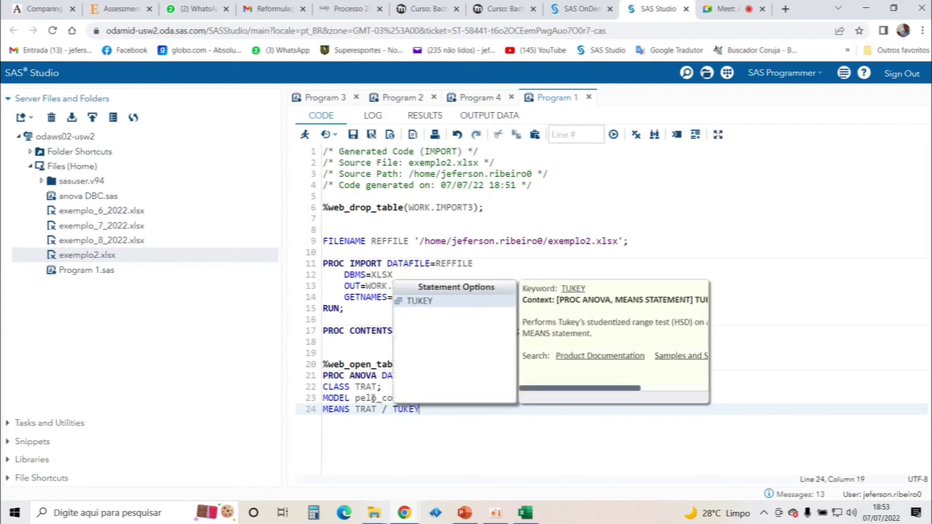
text(LPHA)
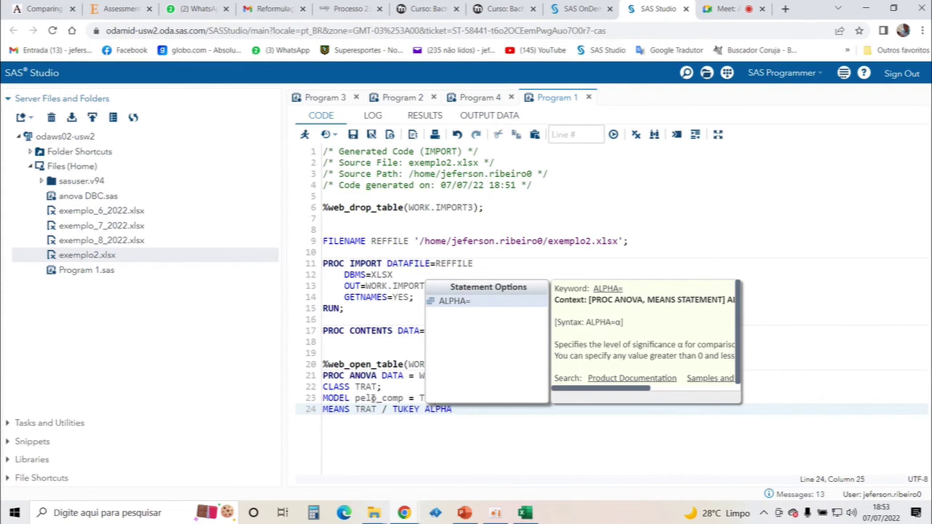
text( =)
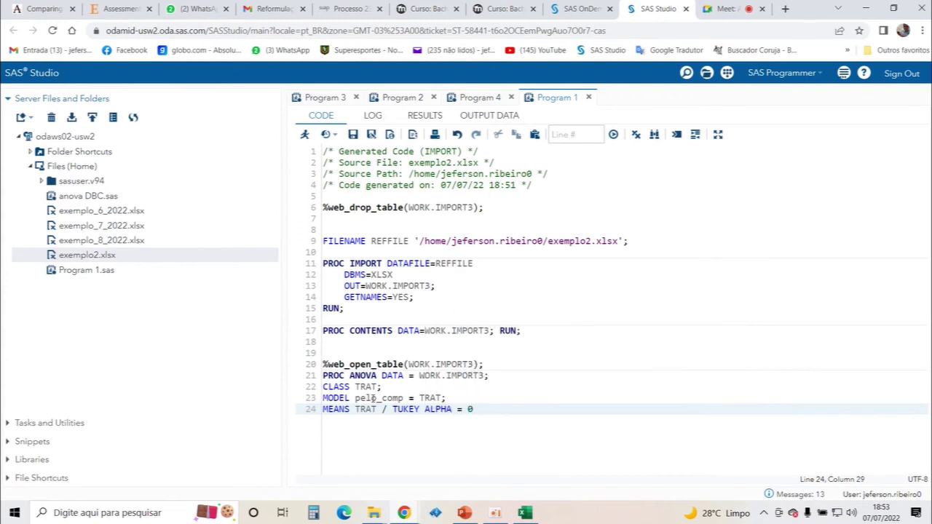
text( 0.05;)
Step: Close the PROC ANOVA block with "RUN;" and "QUIT;" on separate lines, followed by blank lines
key(Return)
text(RUN)
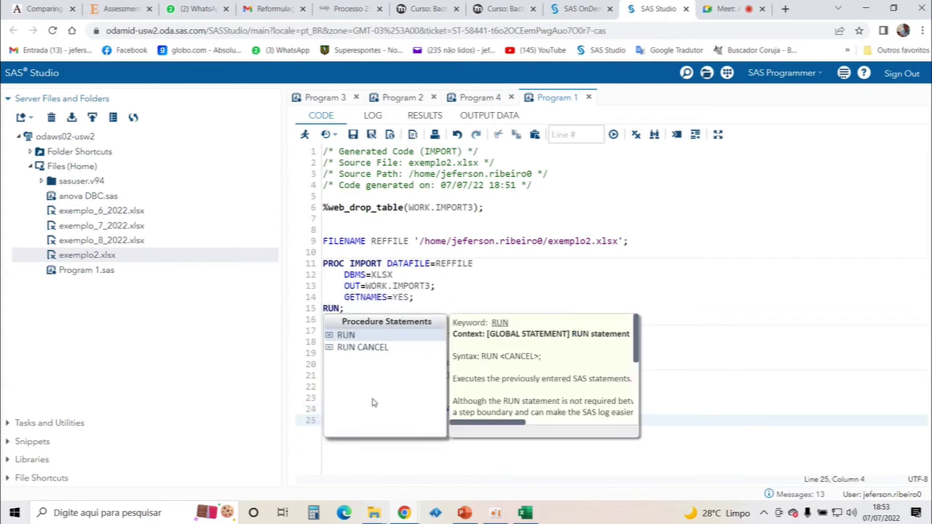
text(;)
key(Return)
text(QUIT;)
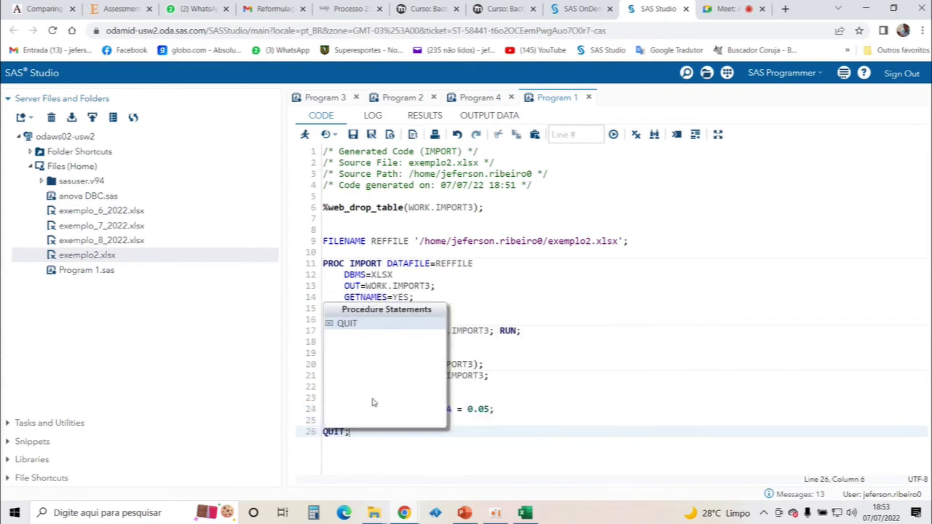
key(Return)
key(Return)
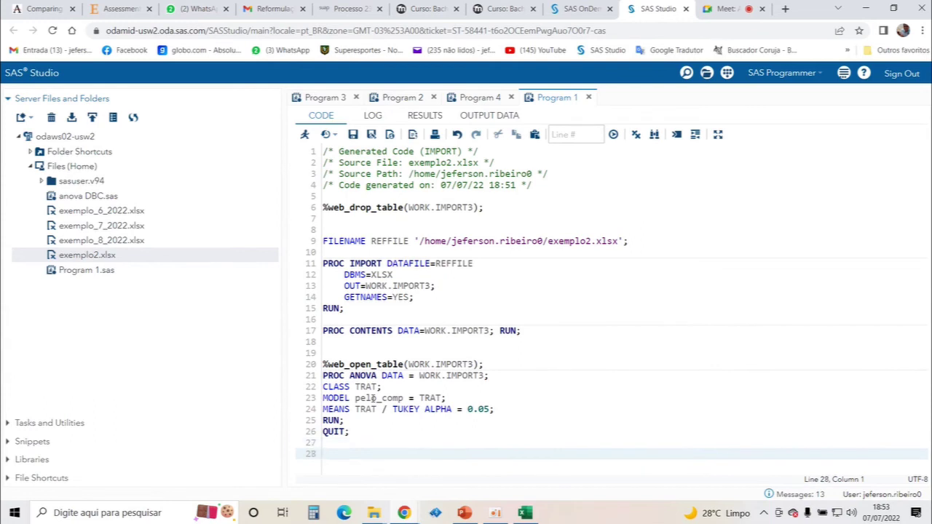
Step: Duplicate the whole pelo_comp PROC ANOVA block, from PROC ANOVA to QUIT, a few lines below the original
click(354, 431)
drag(354, 431, 318, 378)
key(ctrl+c)
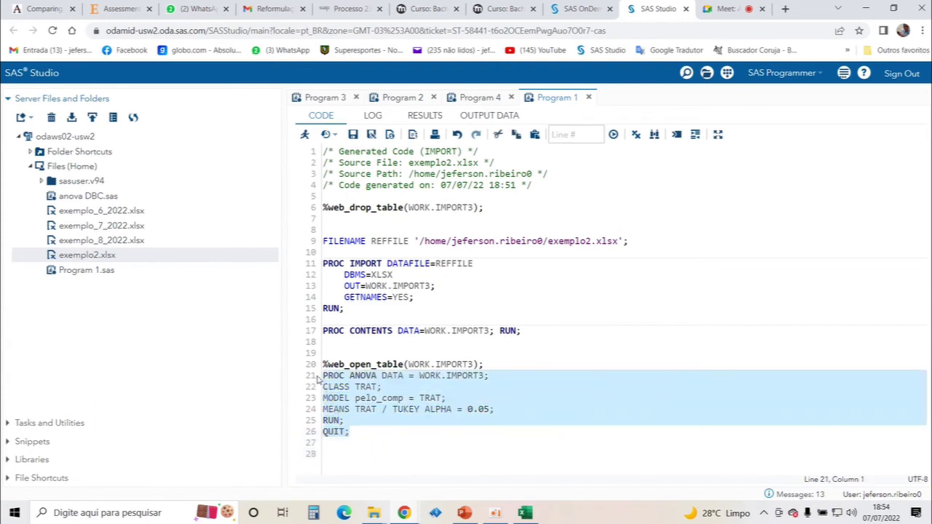
click(360, 439)
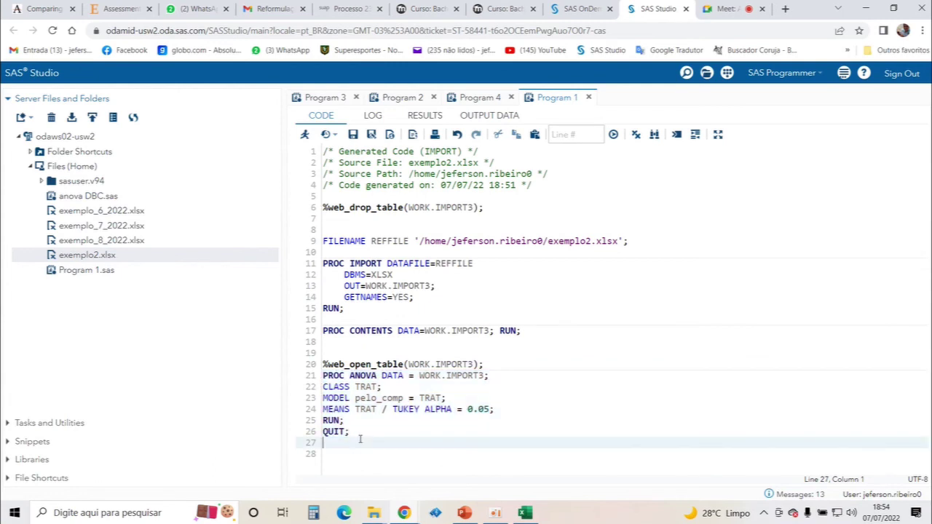
key(Return)
key(Return)
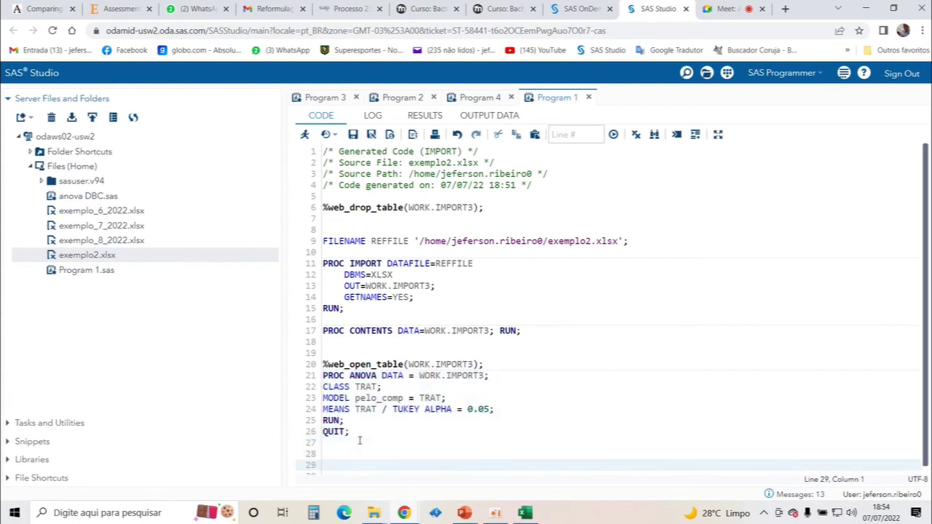
key(ctrl+v)
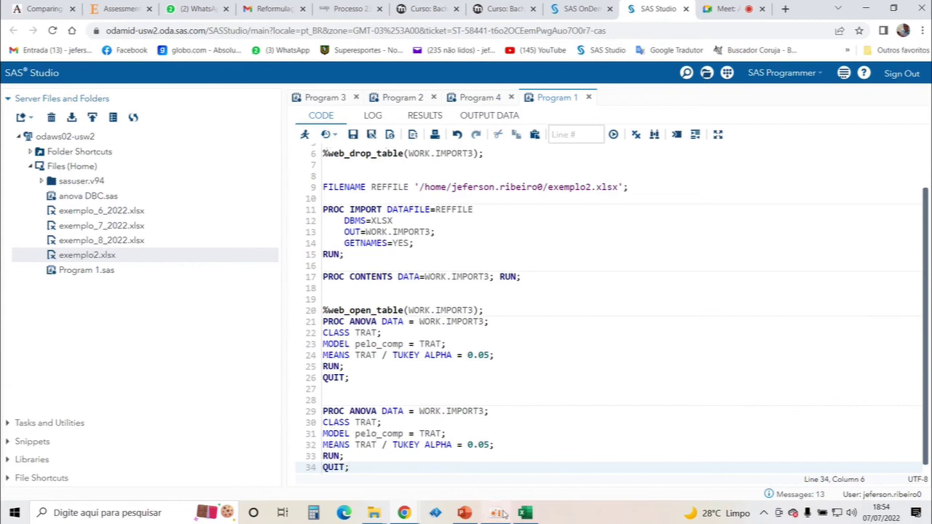
Step: Replace pelo_comp with pelo_diam in the second block's MODEL statement, copying the column name from the exemplo2 workbook in Excel
mouse_move(524, 513)
click(507, 474)
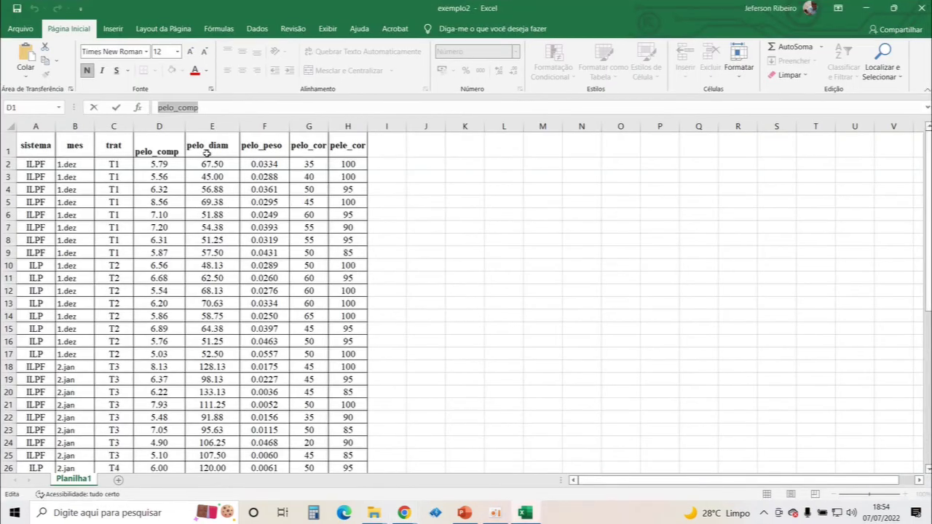
click(204, 150)
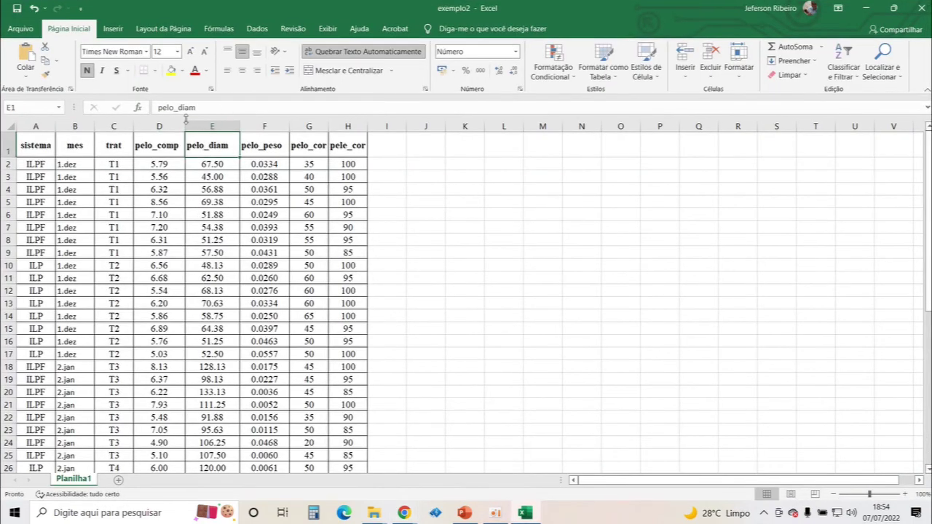
drag(195, 113, 157, 109)
key(ctrl+c)
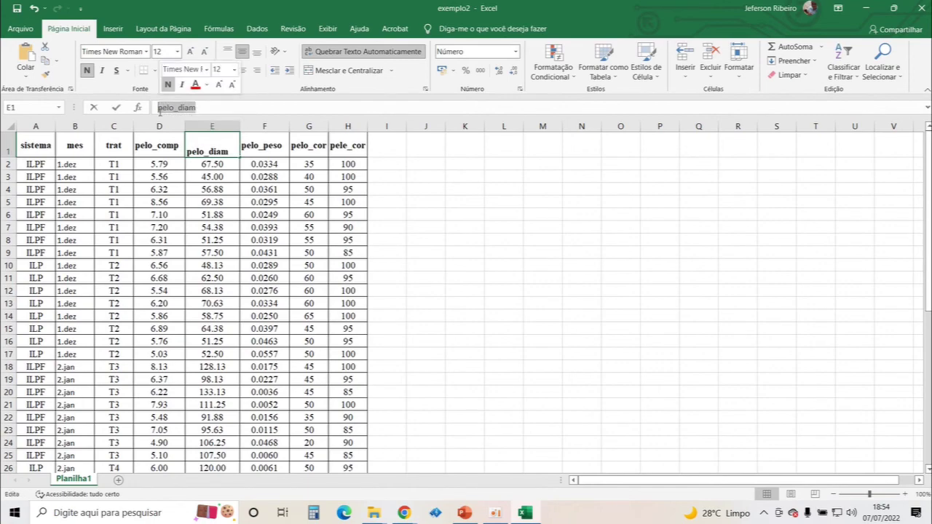
click(526, 514)
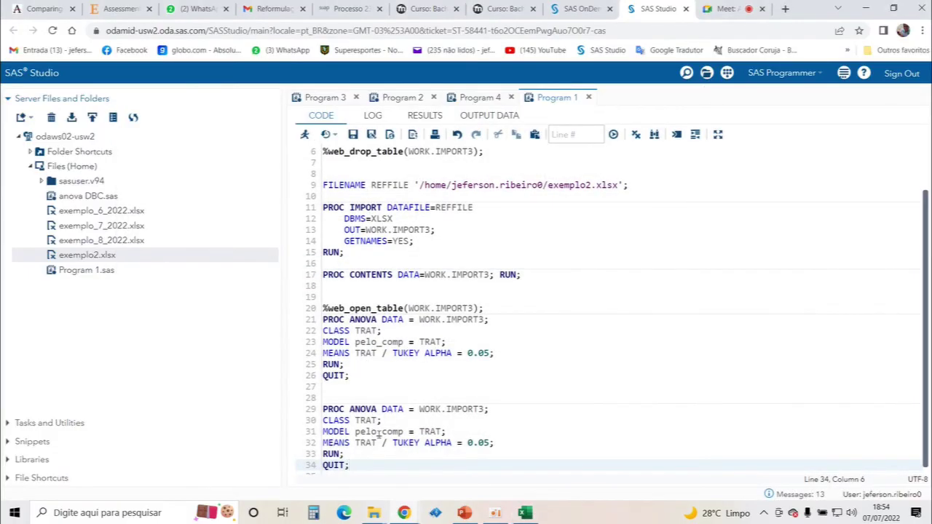
drag(356, 432, 403, 431)
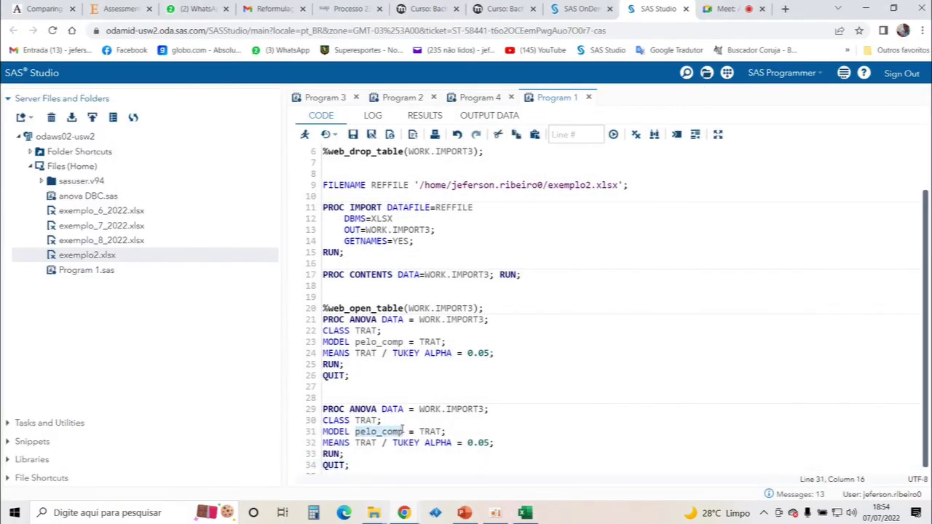
key(ctrl+v)
key(Delete)
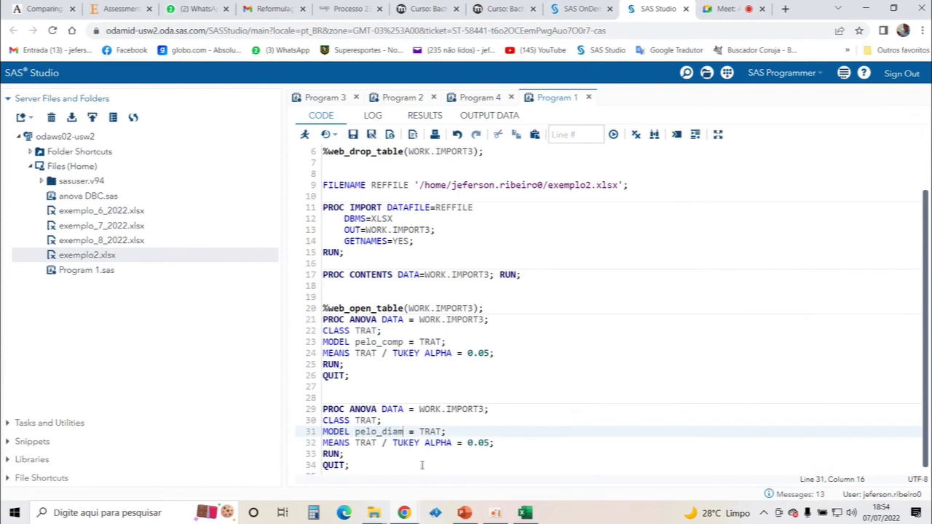
Step: Duplicate the pelo_diam PROC ANOVA block below itself as a third block, separated by two blank lines
click(419, 464)
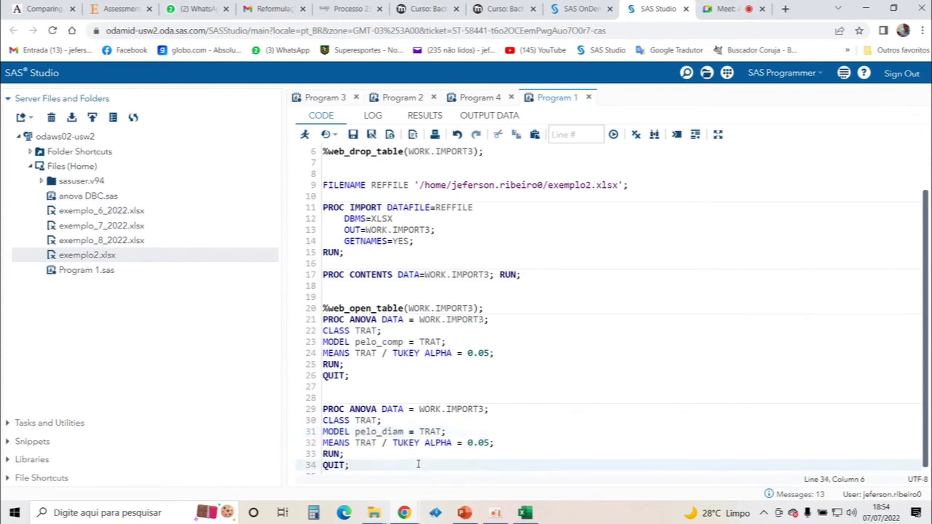
key(Return)
key(Return)
key(Return)
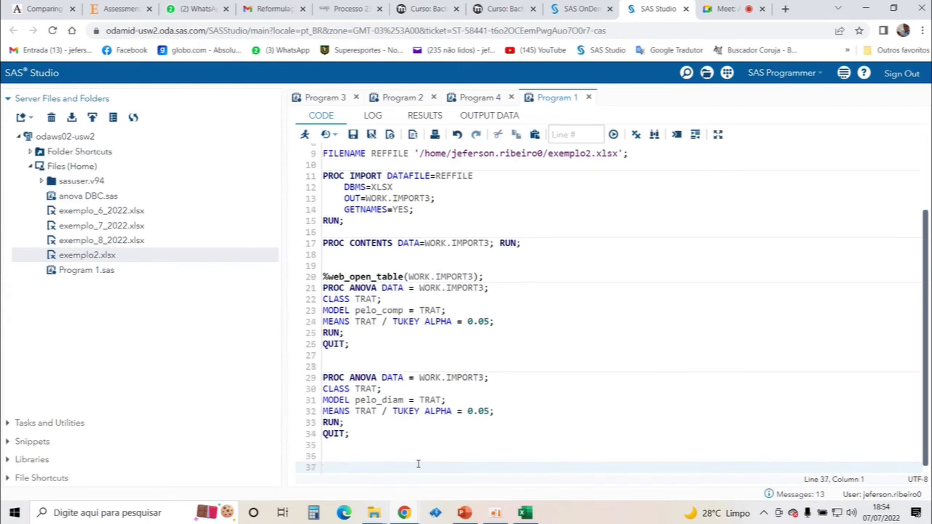
drag(358, 437, 316, 379)
click(334, 459)
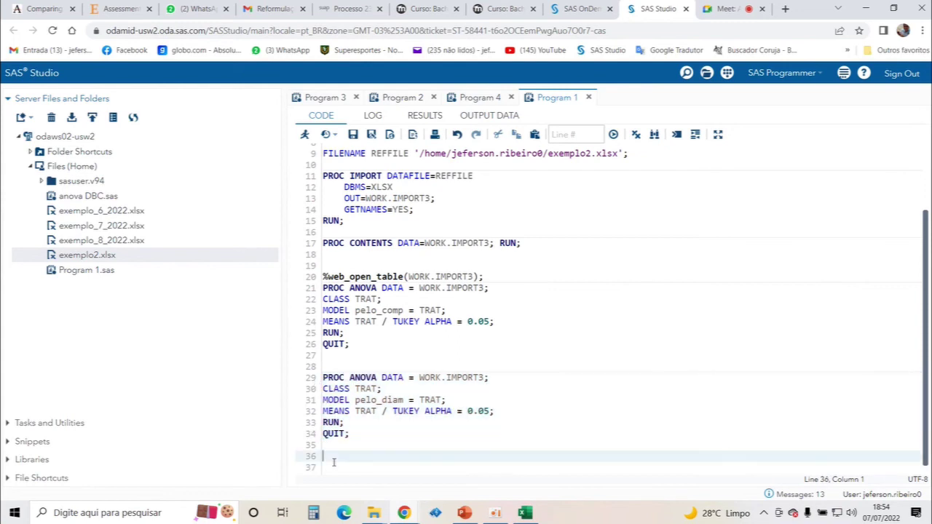
text(PROC ANOVA DATA = WORK.IMPORT3; CLASS TRAT; MODEL pelo_diam = TRAT; MEANS TRAT / TUKEY ALPHA = 0.05; RUN; QUIT;)
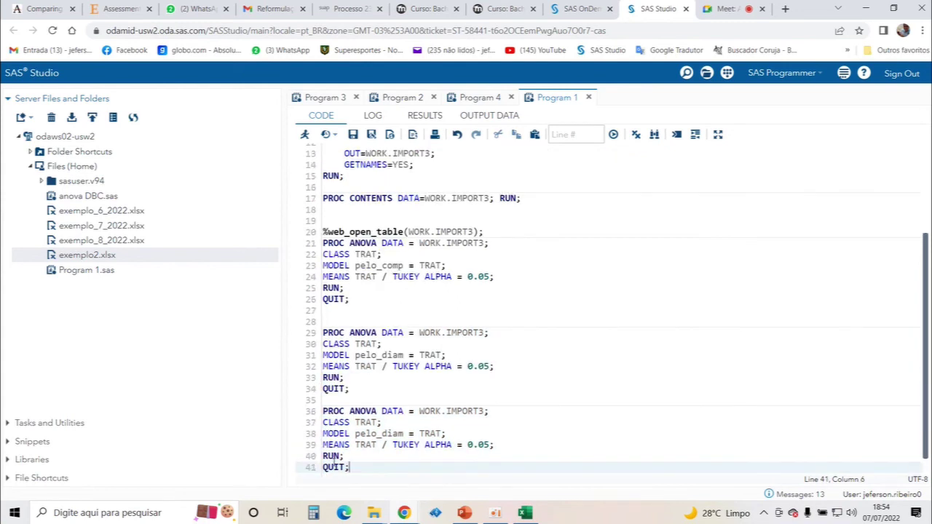
click(341, 399)
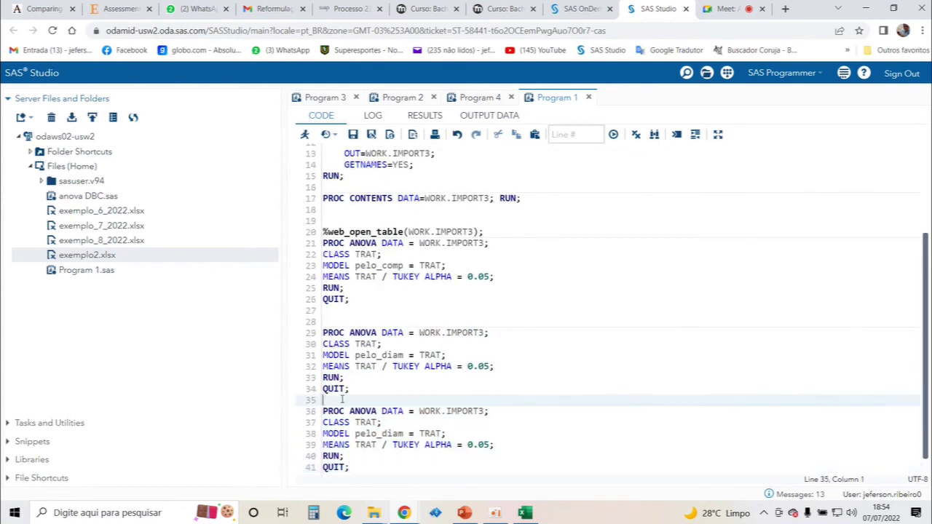
key(Return)
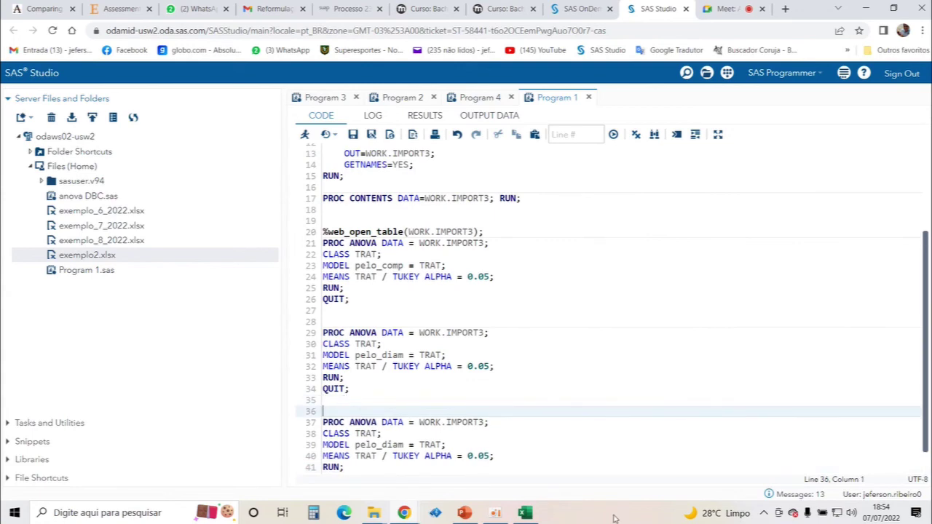
Step: Copy the column name pelo_peso from the exemplo2 workbook in Excel and return to SAS Studio in Chrome
click(525, 513)
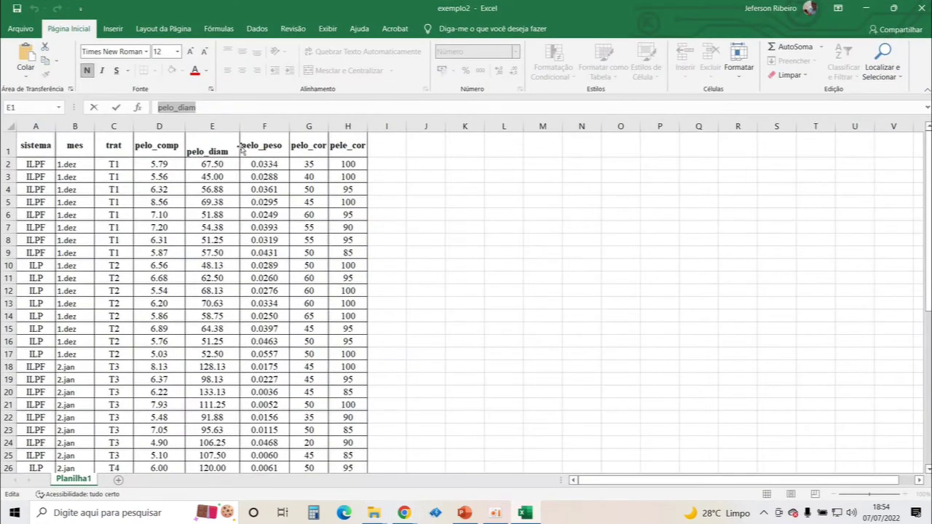
click(241, 144)
drag(195, 108, 158, 108)
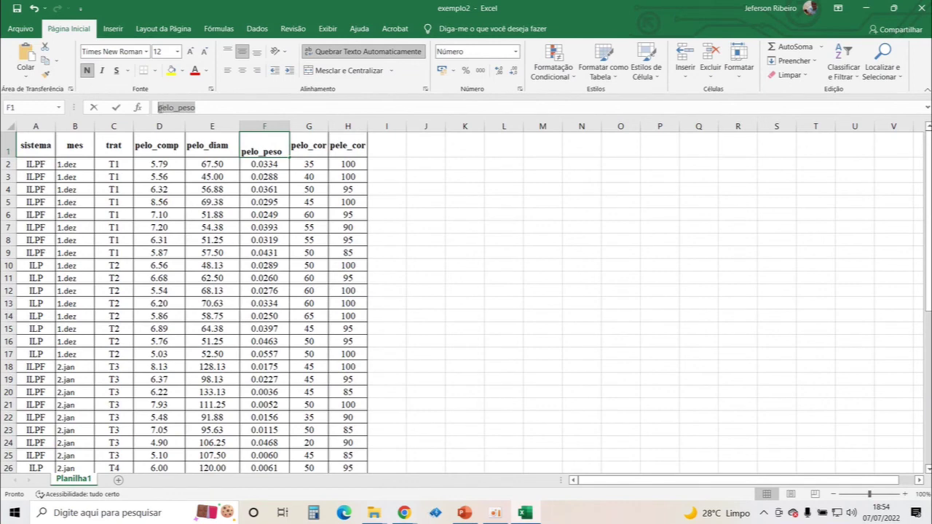
click(465, 513)
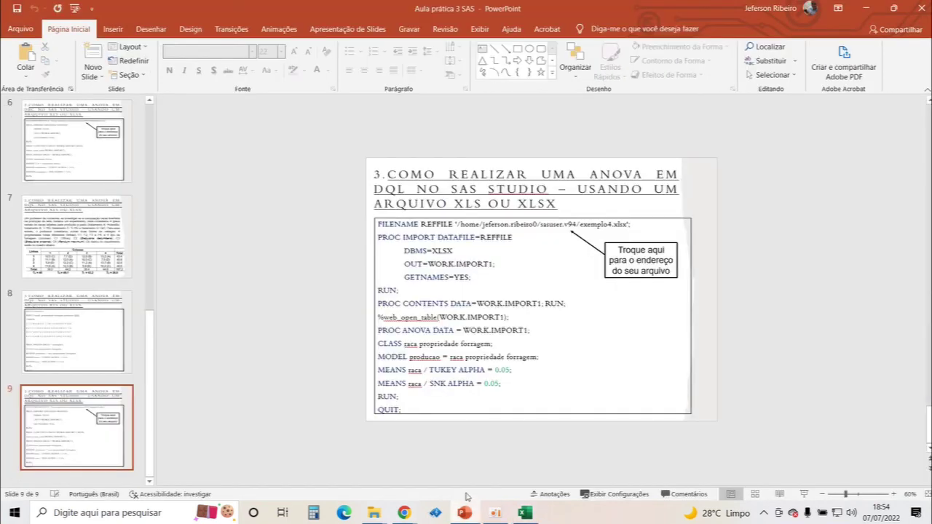
mouse_move(406, 513)
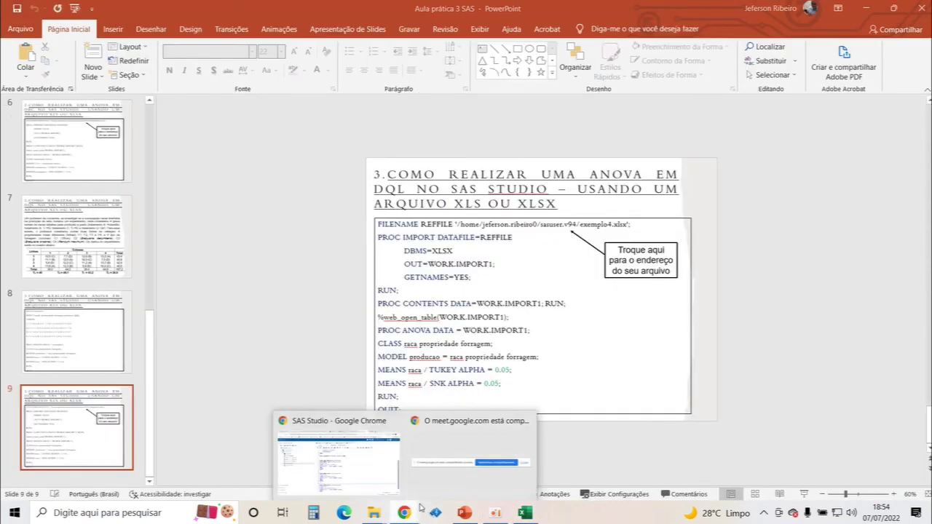
click(338, 458)
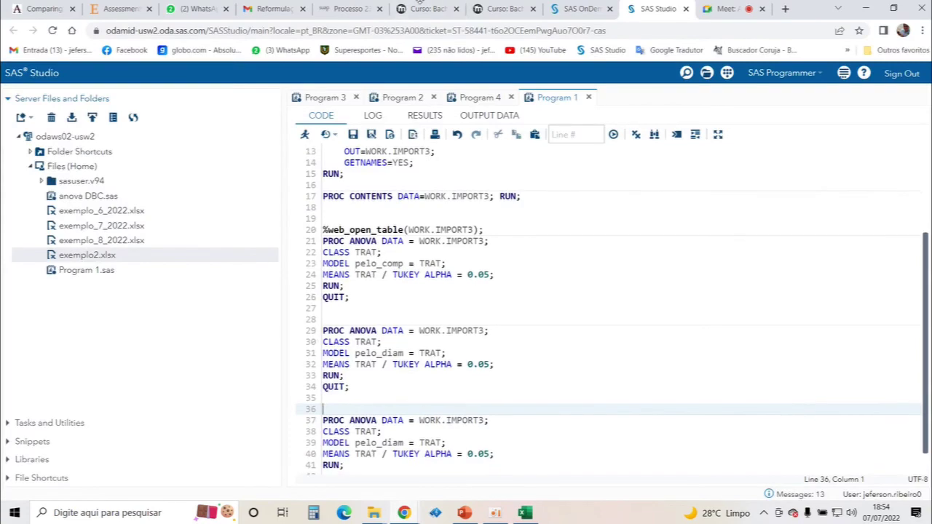
Step: Admit the waiting participant to the Google Meet call and go back to SAS Studio
click(724, 9)
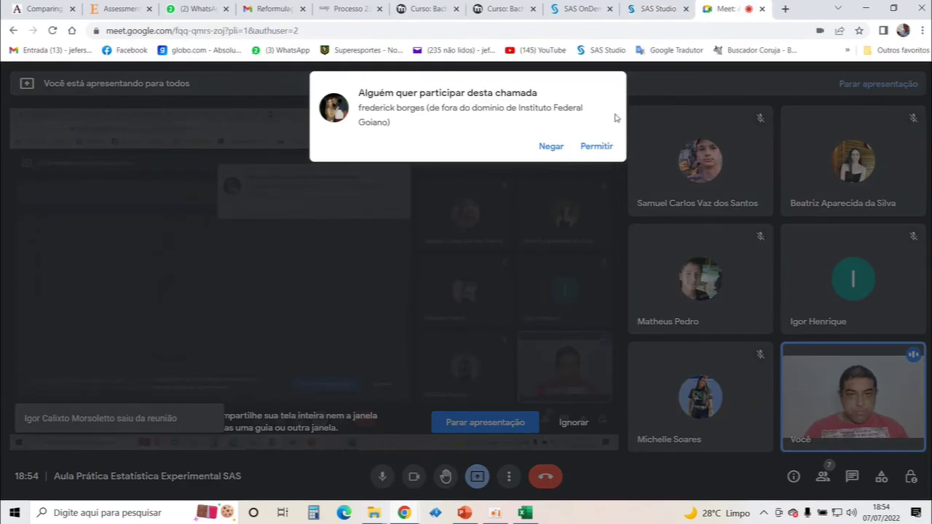
click(587, 148)
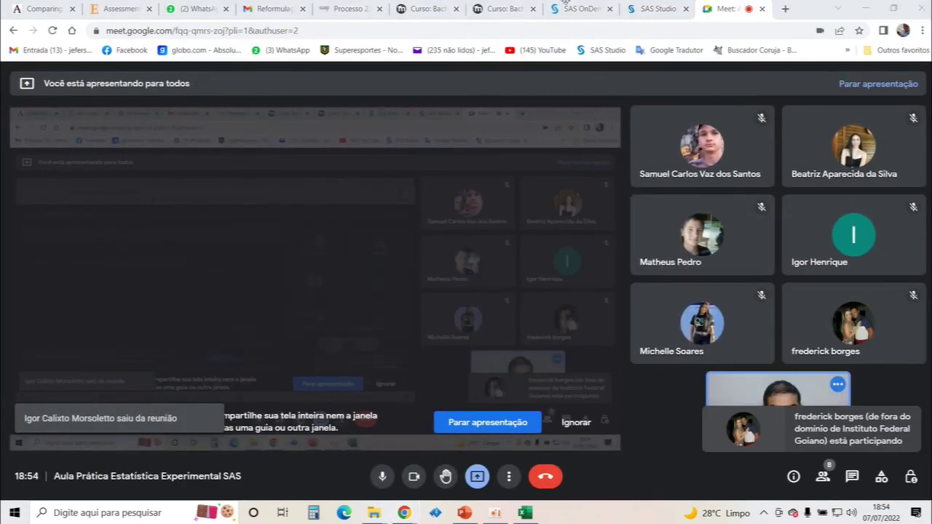
click(566, 8)
click(653, 9)
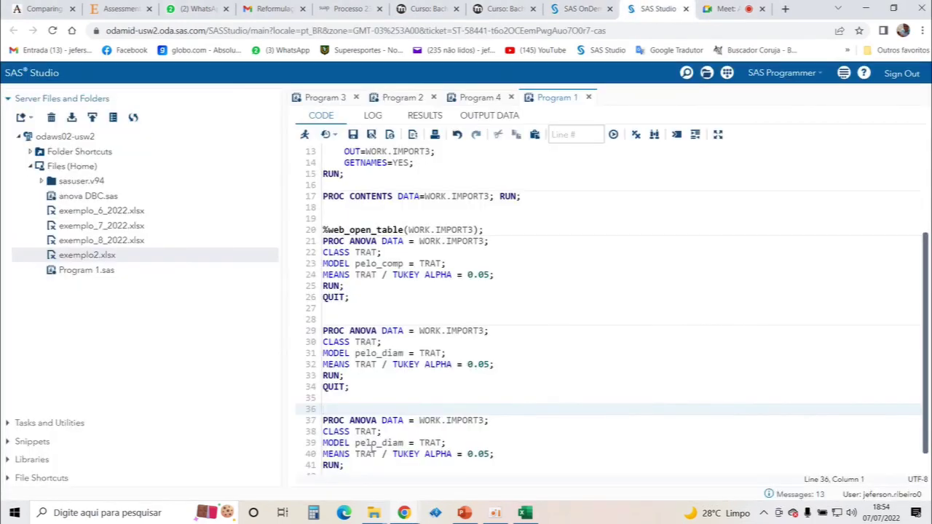
Step: Replace pelo_diam with pelo_peso in the third block's MODEL statement and add blank lines below that block
drag(357, 445, 399, 442)
text(pelo_peso)
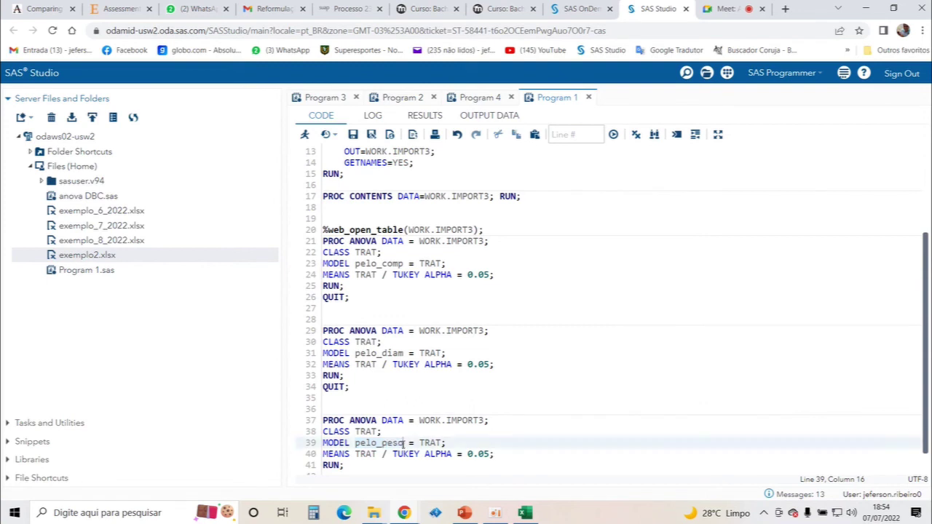
click(370, 470)
key(Return)
key(Return)
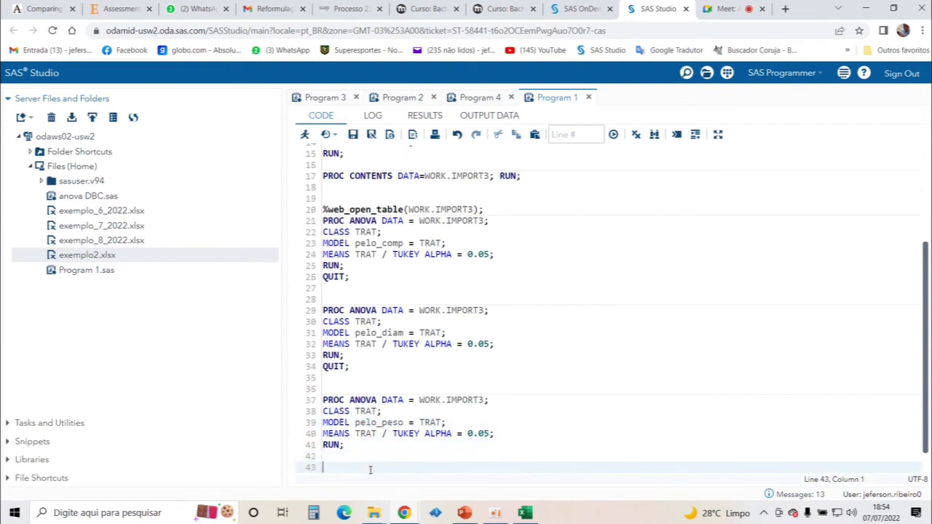
Step: Duplicate the pelo_peso block, from PROC ANOVA to RUN, below itself as a fourth block separated by two blank lines
drag(343, 447, 317, 402)
key(ctrl+c)
click(369, 447)
key(Return)
key(Return)
key(Return)
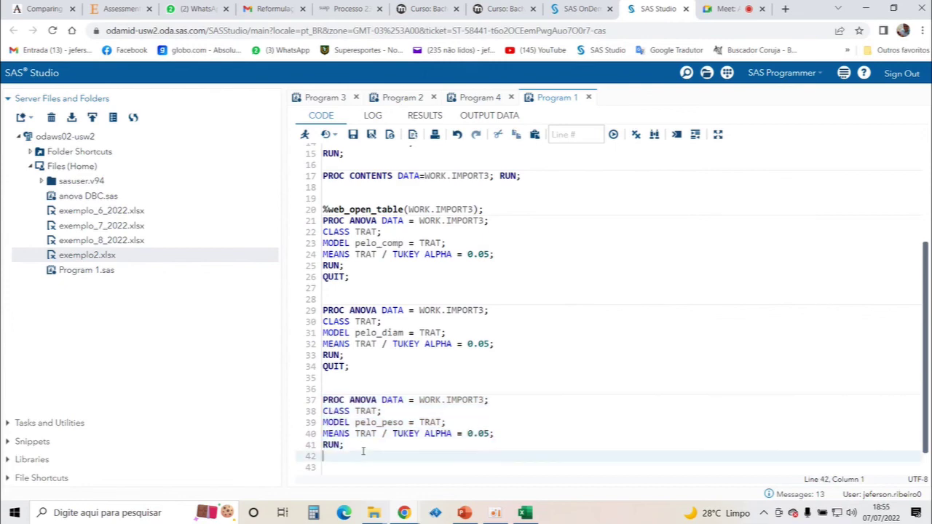
key(ctrl+v)
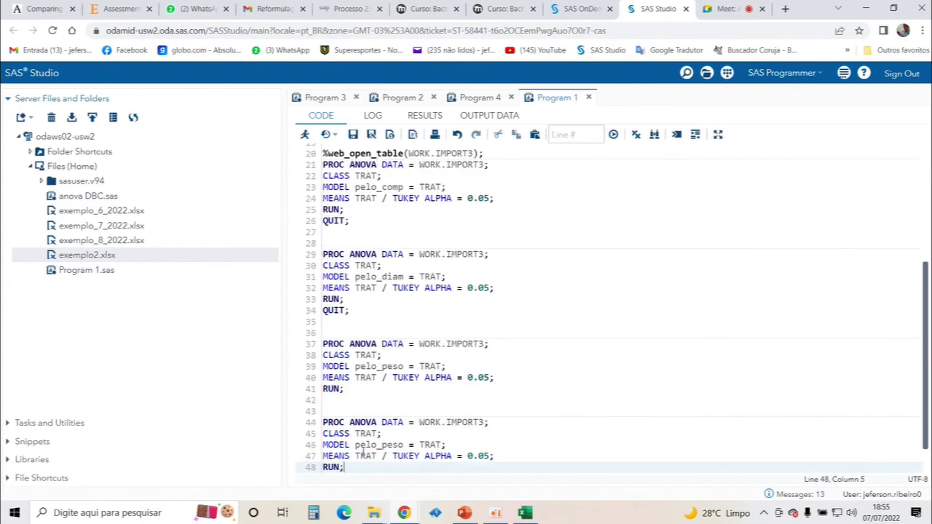
Step: Replace pelo_peso with pelo_cor in the fourth block's MODEL statement, copying the column name from the exemplo2 workbook in Excel
click(524, 513)
click(306, 151)
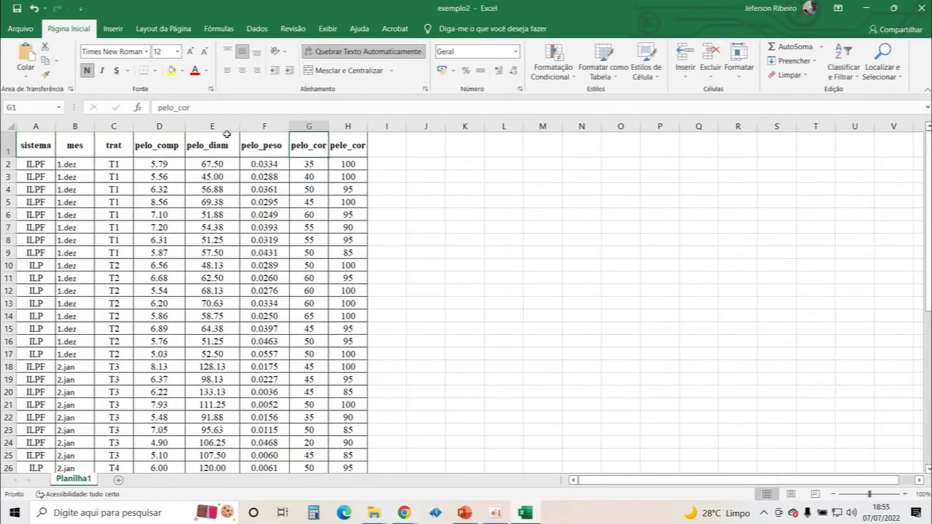
drag(192, 107, 156, 107)
key(ctrl+c)
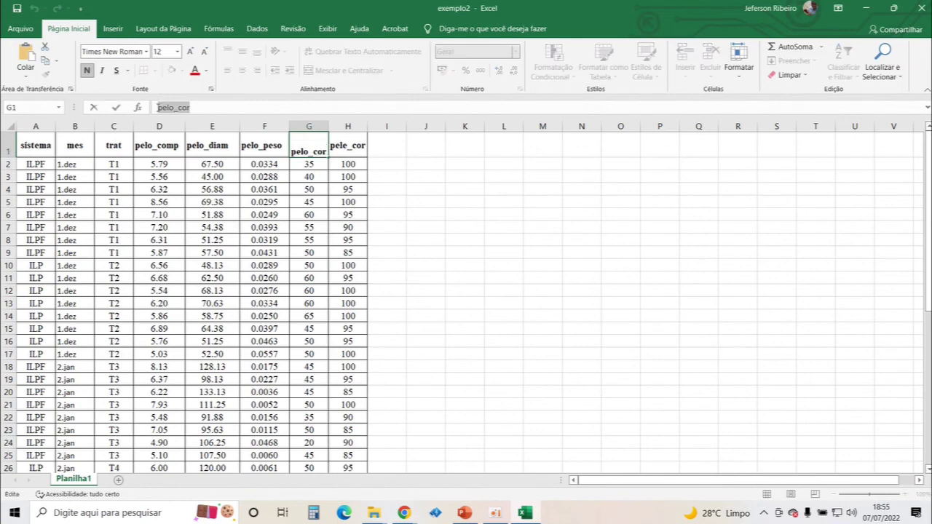
click(525, 513)
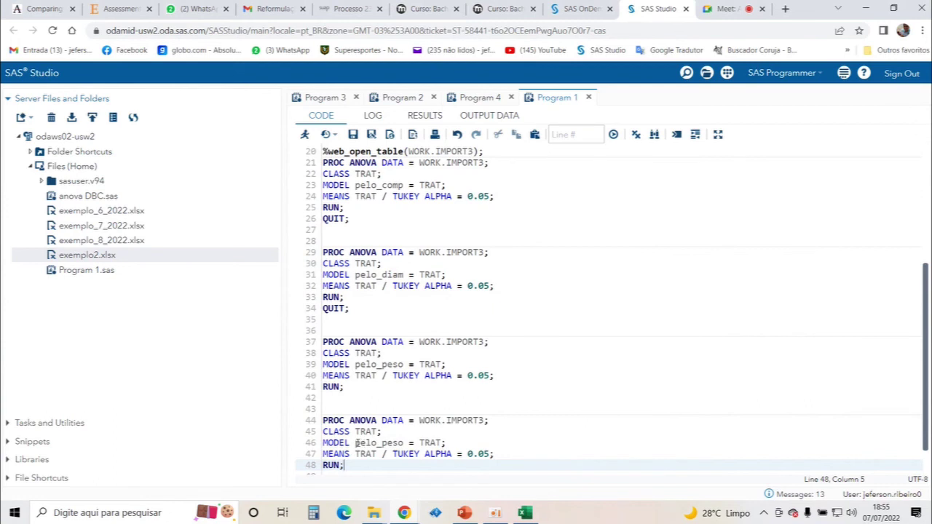
drag(356, 443, 404, 440)
key(ctrl+v)
Step: Duplicate the pelo_cor block, from PROC ANOVA to RUN, below itself as a fifth block
click(370, 476)
key(Return)
key(Return)
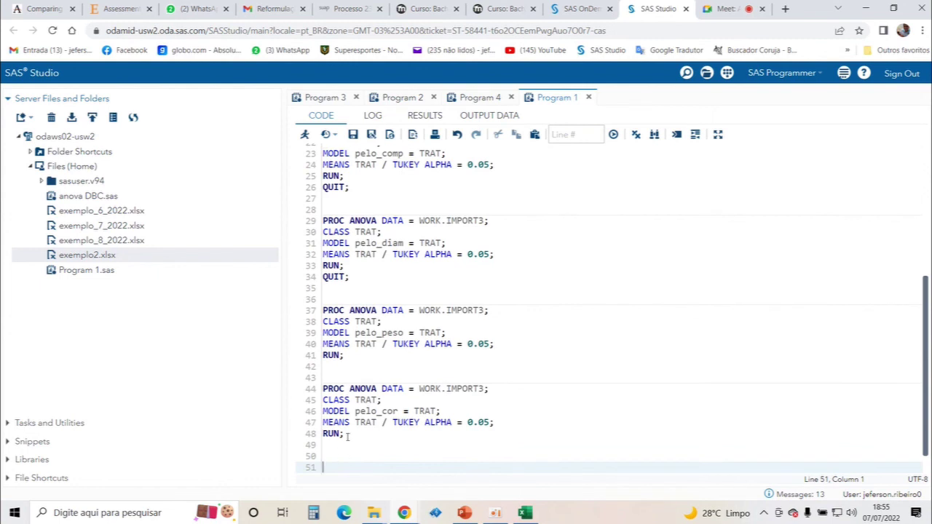
drag(348, 435, 314, 393)
key(ctrl+c)
click(332, 457)
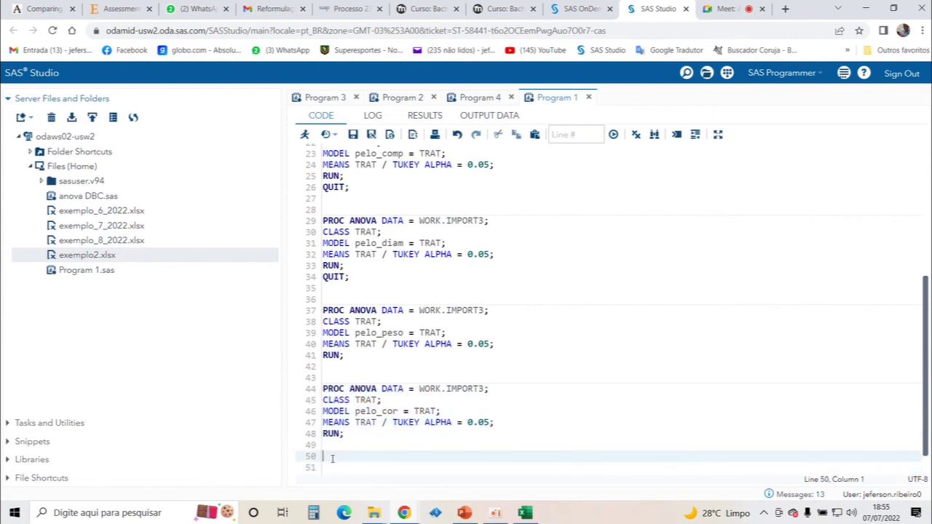
key(ctrl+v)
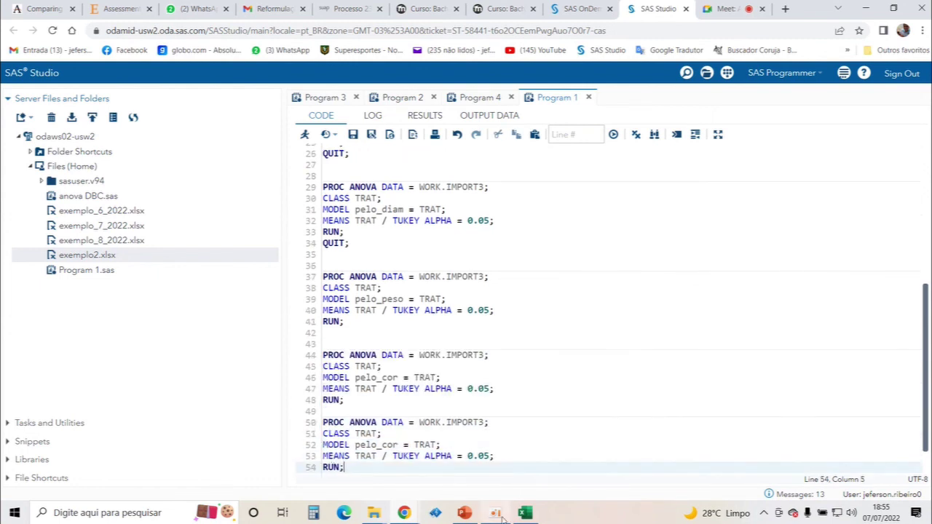
Step: Replace pelo_cor with pele_cor in the fifth block's MODEL statement, copying the column name from the exemplo2 workbook in Excel
click(525, 452)
click(345, 145)
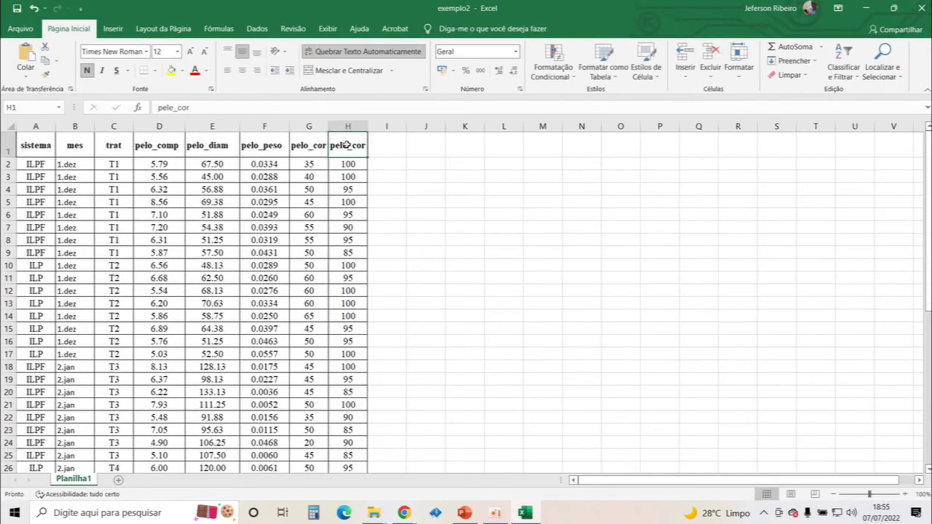
click(159, 107)
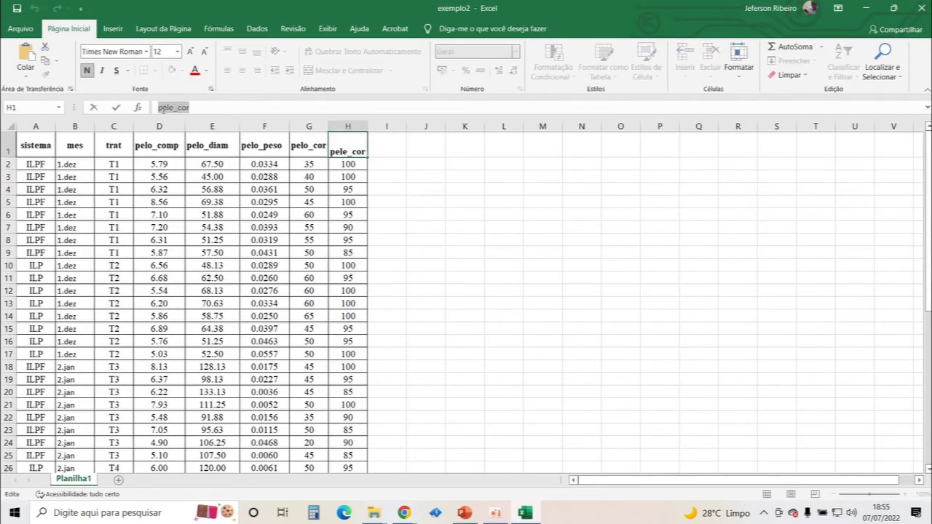
click(526, 513)
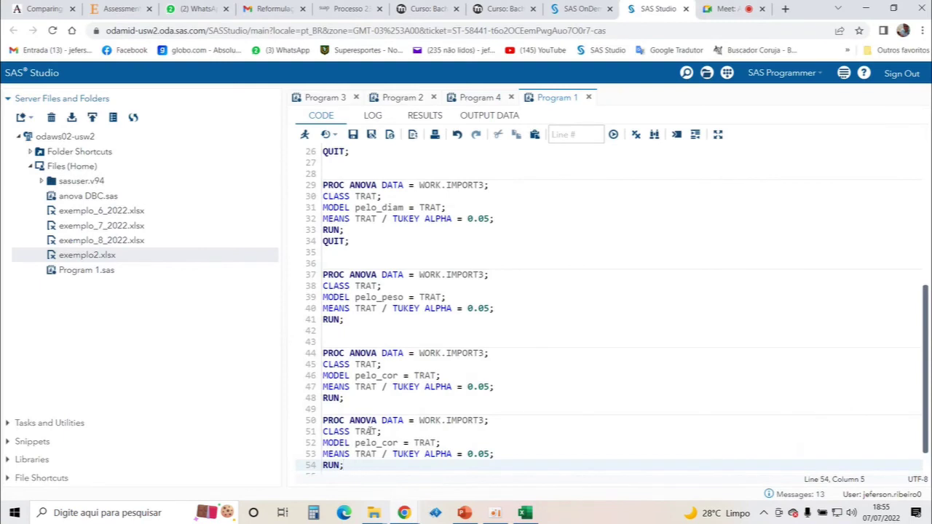
drag(357, 444, 394, 444)
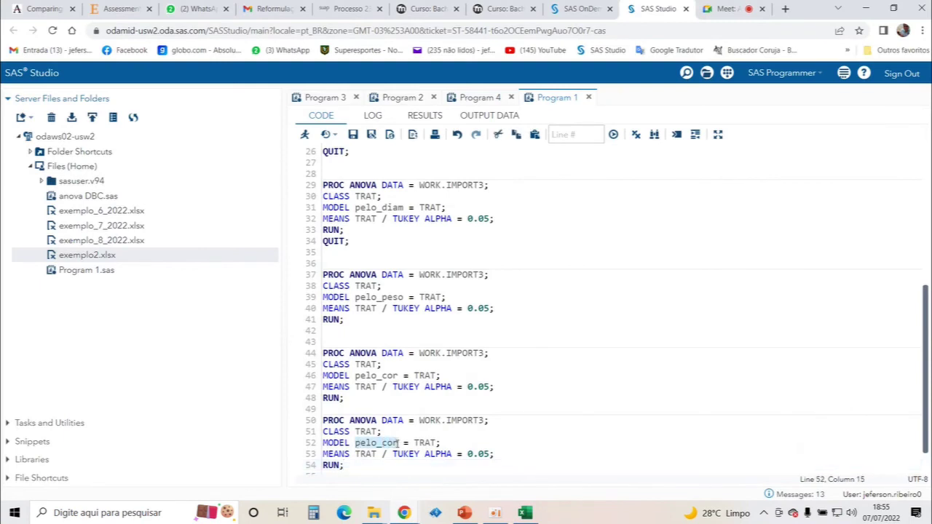
text(pele_cor)
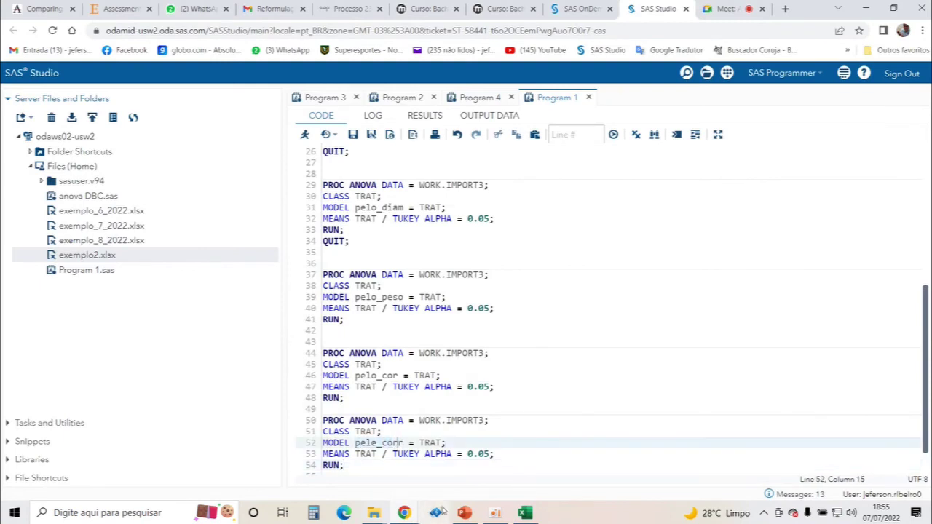
key(Delete)
Step: Insert a blank line and the comment "*ANALISE PARA PELO COMPRIMENTO;" directly above the pelo_comp PROC ANOVA block
scroll(375, 308, up, 8)
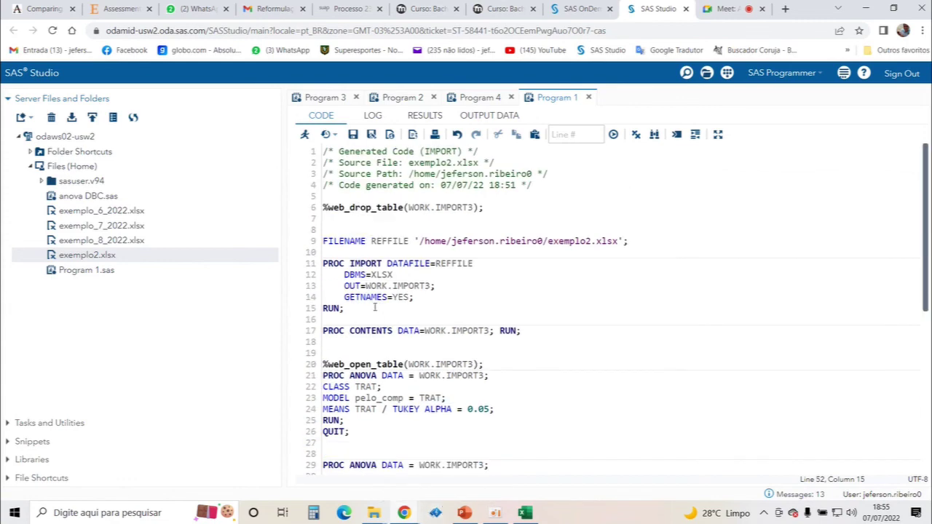
scroll(327, 413, down, 7)
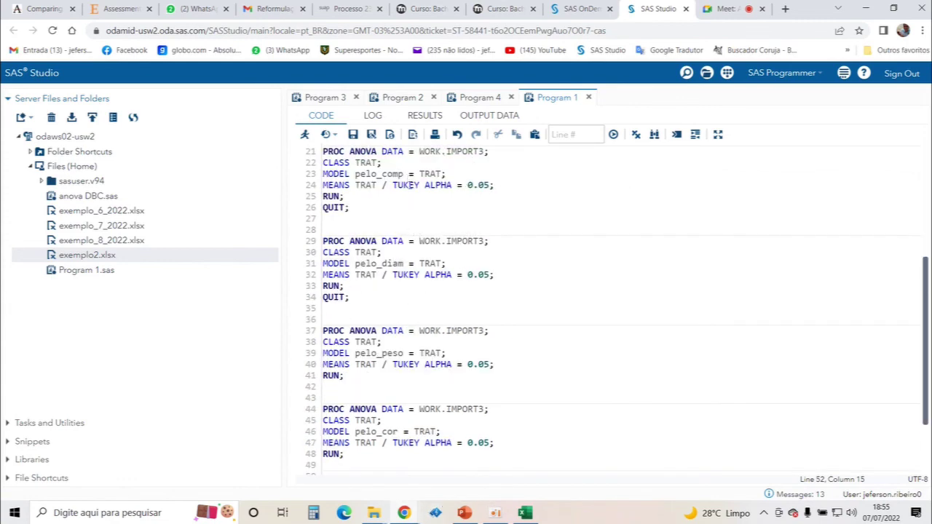
scroll(422, 186, up, 7)
click(484, 364)
key(Return)
key(Return)
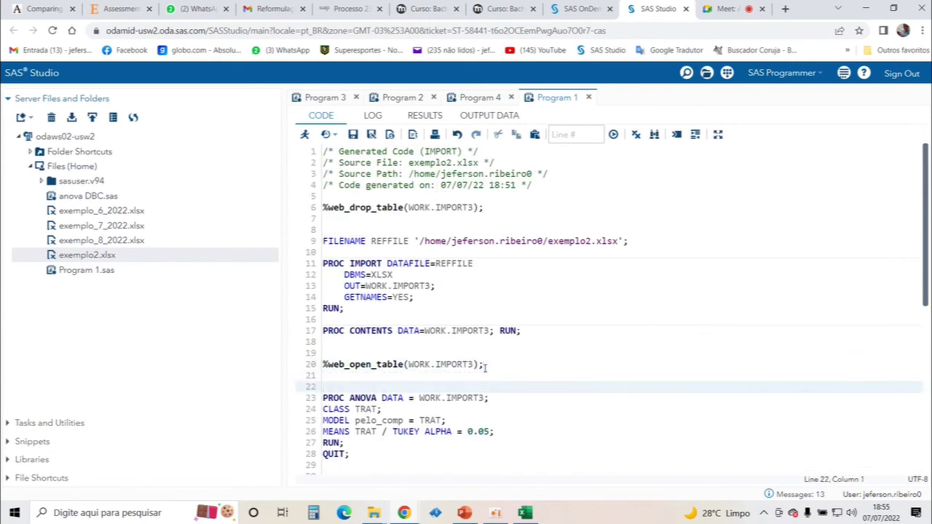
text(*)
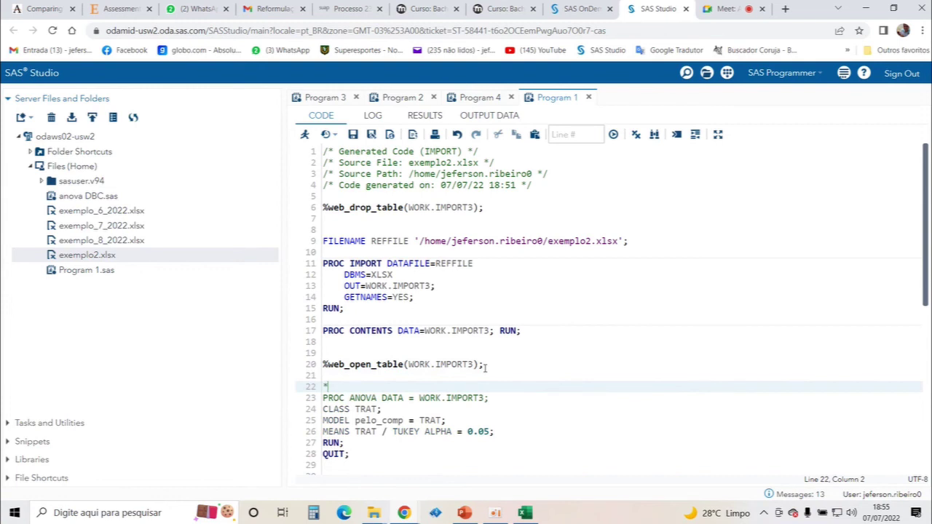
text(ANALISE PARA PE)
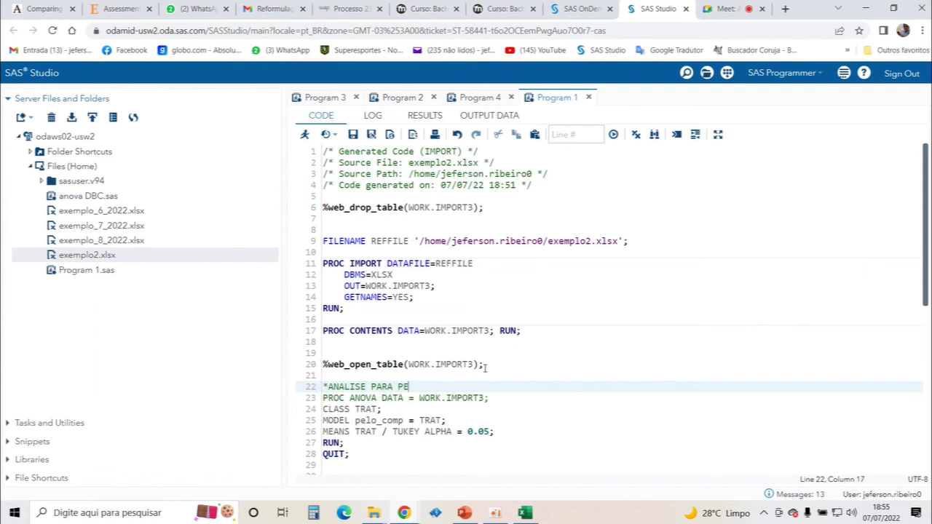
text(NTO)
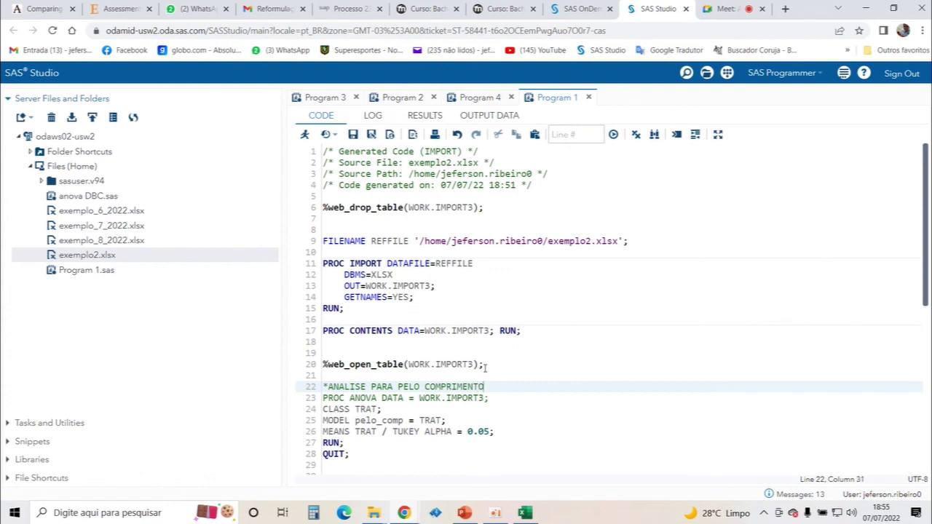
text(;)
Step: Run the complete program and check its log for errors and warnings
scroll(486, 367, down, 5)
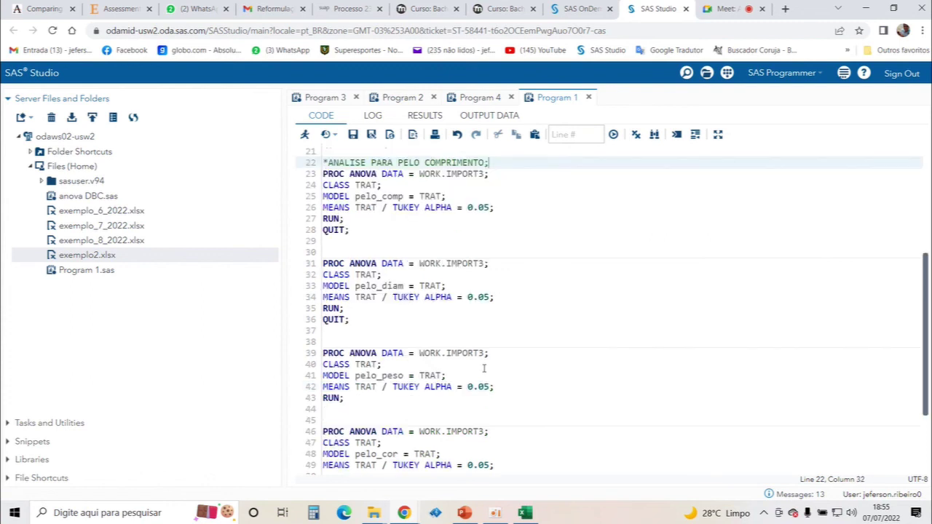
click(306, 136)
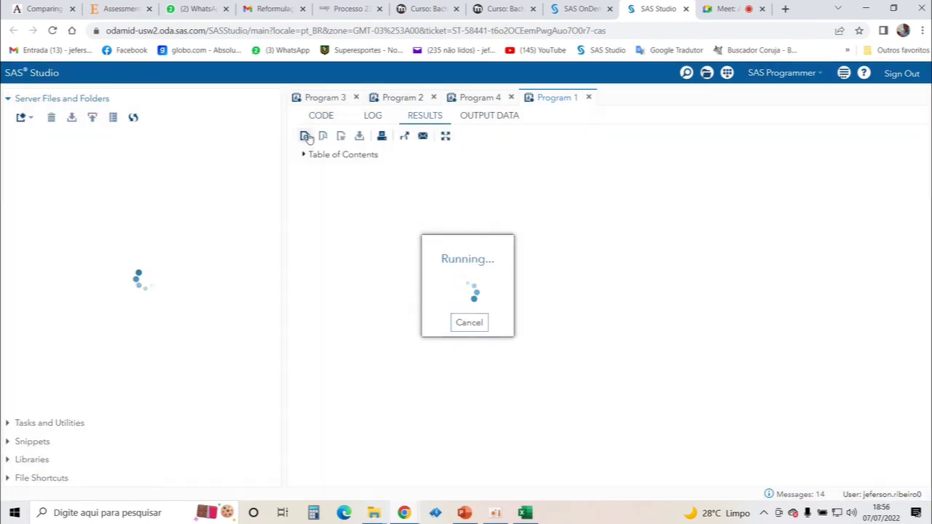
click(374, 118)
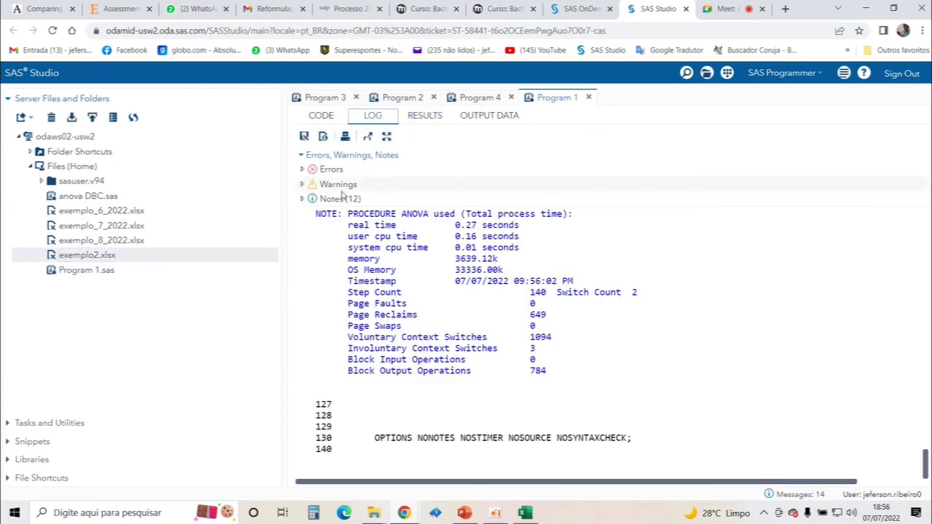
Step: Examine the ANOVA tables and Tukey comparisons of trat for pelo_comp and pelo_diam in the program's results
click(439, 122)
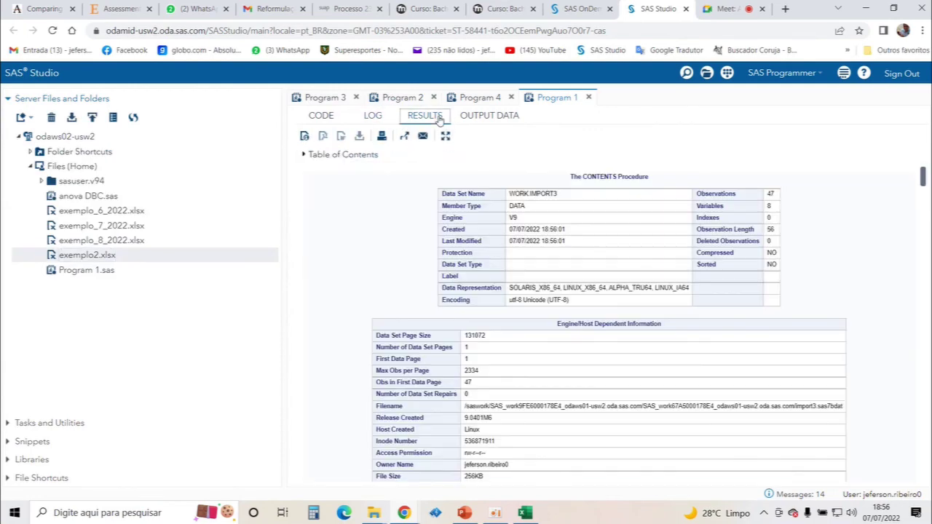
scroll(524, 225, down, 3)
scroll(529, 236, down, 8)
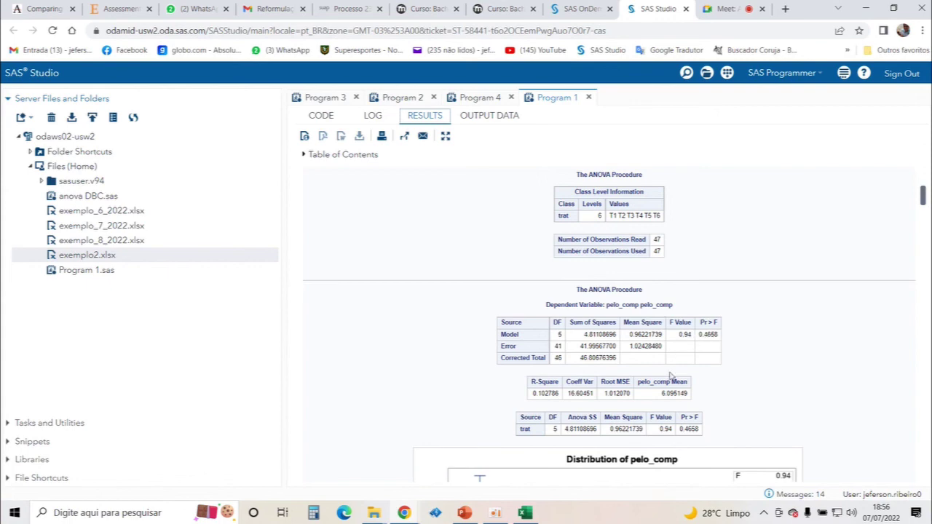
scroll(673, 355, down, 8)
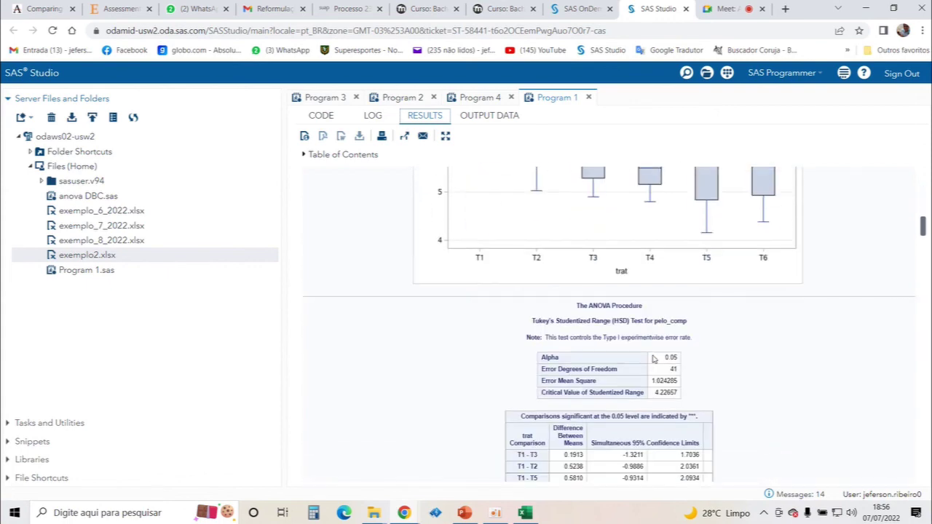
scroll(653, 357, down, 3)
scroll(655, 342, down, 8)
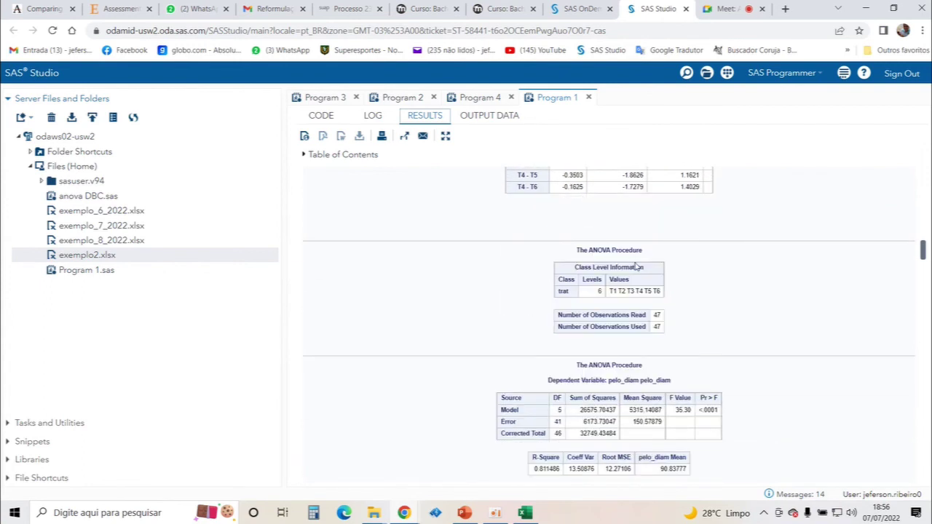
scroll(636, 266, down, 2)
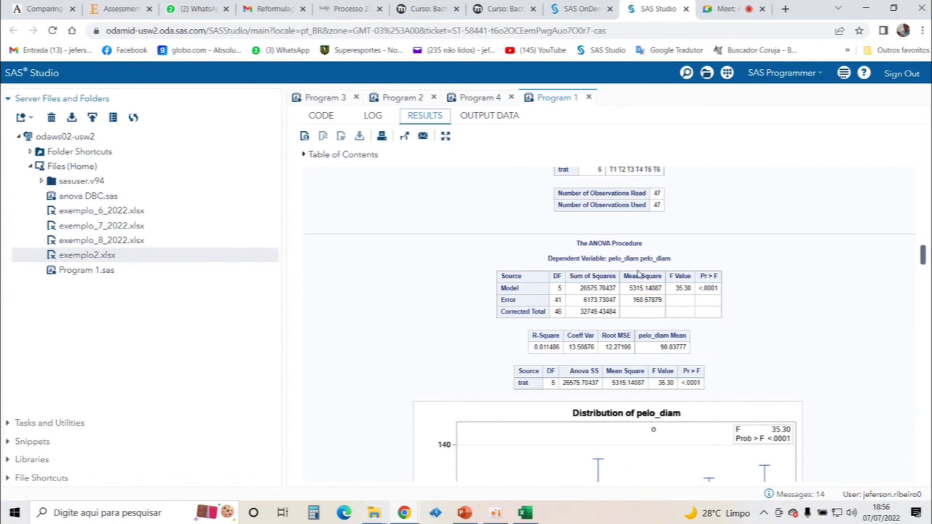
drag(692, 290, 679, 288)
scroll(700, 348, down, 12)
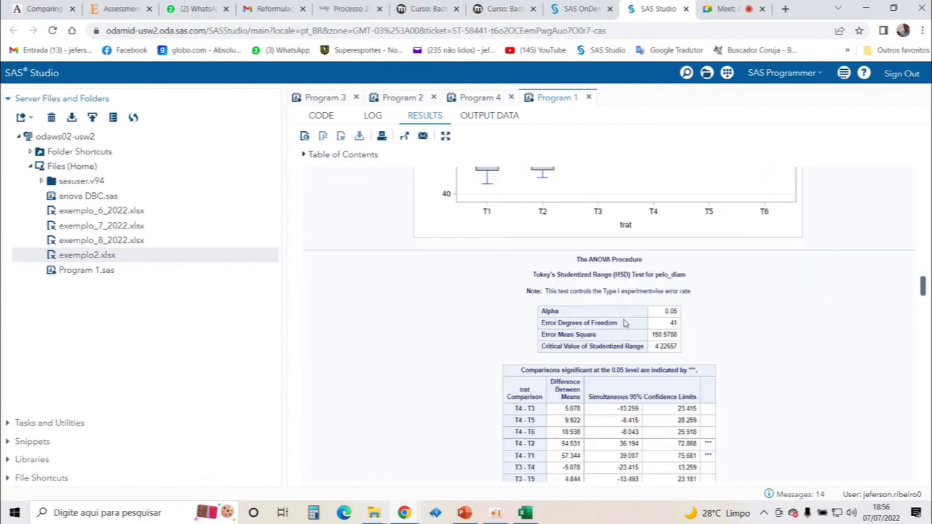
scroll(624, 323, down, 4)
scroll(598, 408, up, 1)
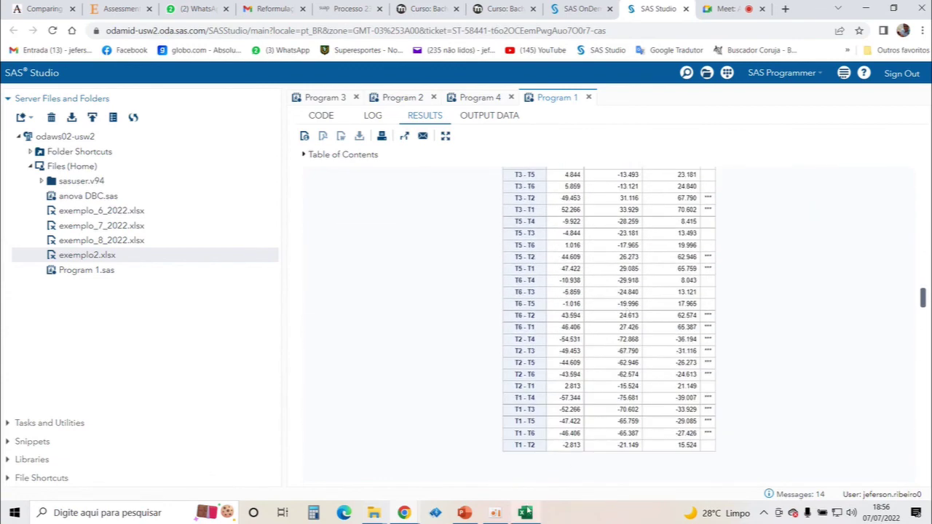
Step: Switch to the exemplo2 workbook in Excel and check how many ILPF and ILP rows each treatment from T1 to T6 has
mouse_move(532, 512)
click(505, 482)
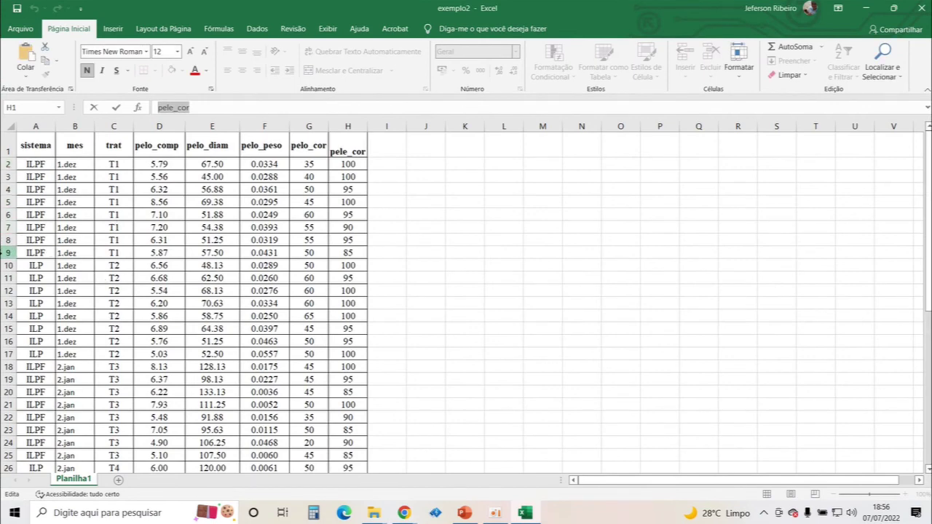
drag(35, 164, 36, 253)
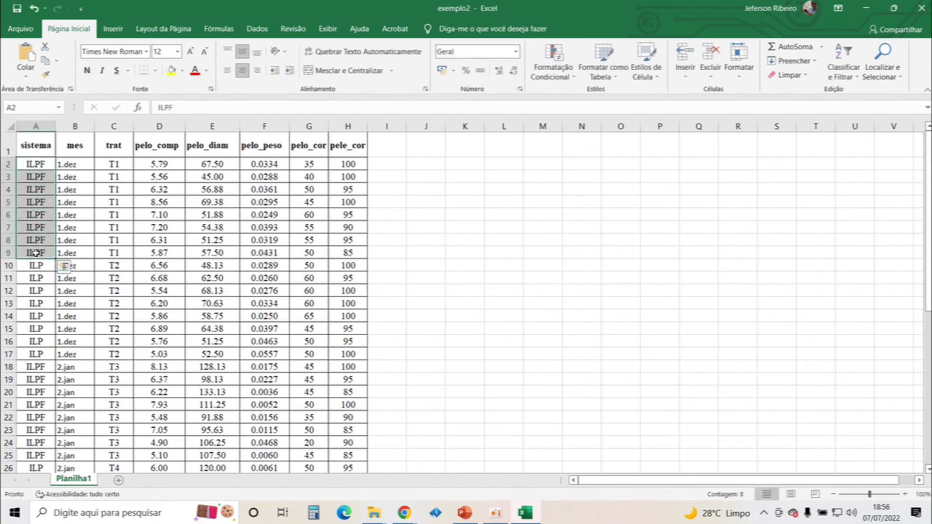
drag(27, 266, 38, 453)
scroll(99, 420, down, 2)
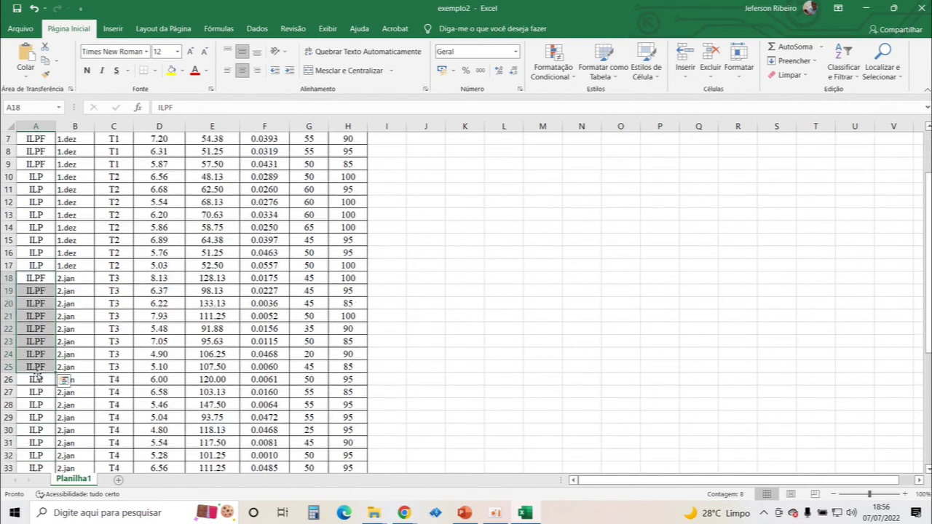
mouse_move(35, 380)
mouse_down()
mouse_move(35, 479)
mouse_move(42, 393)
mouse_up()
scroll(78, 375, down, 1)
scroll(78, 375, down, 3)
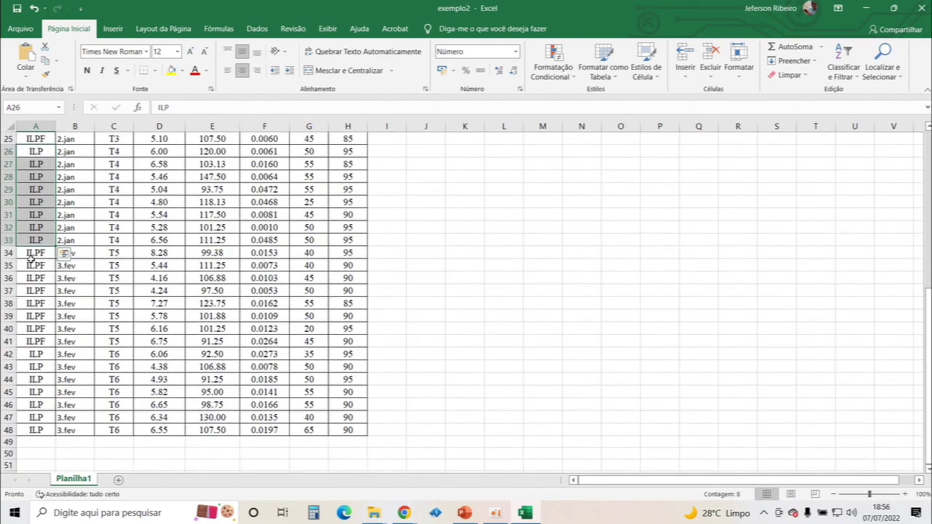
click(29, 252)
drag(29, 253, 35, 430)
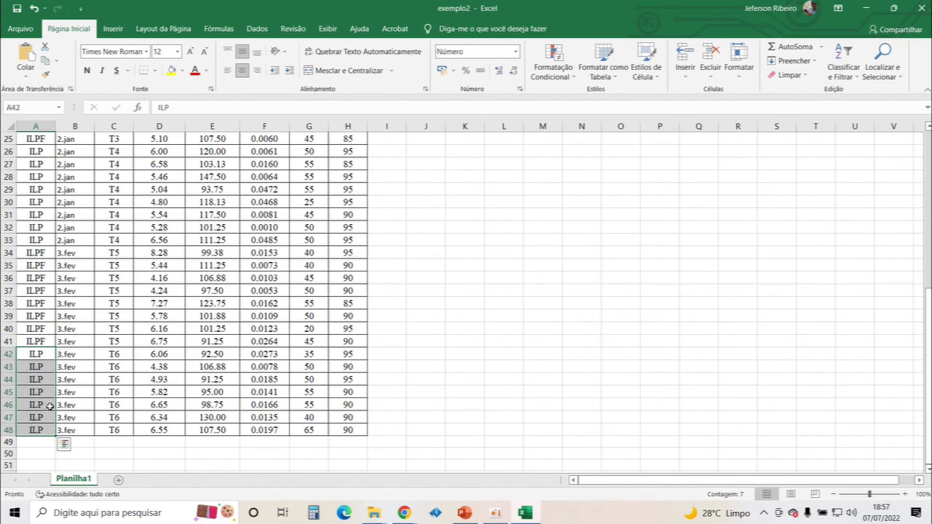
Step: Duplicate the last T6 data row, row 48, into row 49, save the workbook, and return to SAS Studio
click(9, 429)
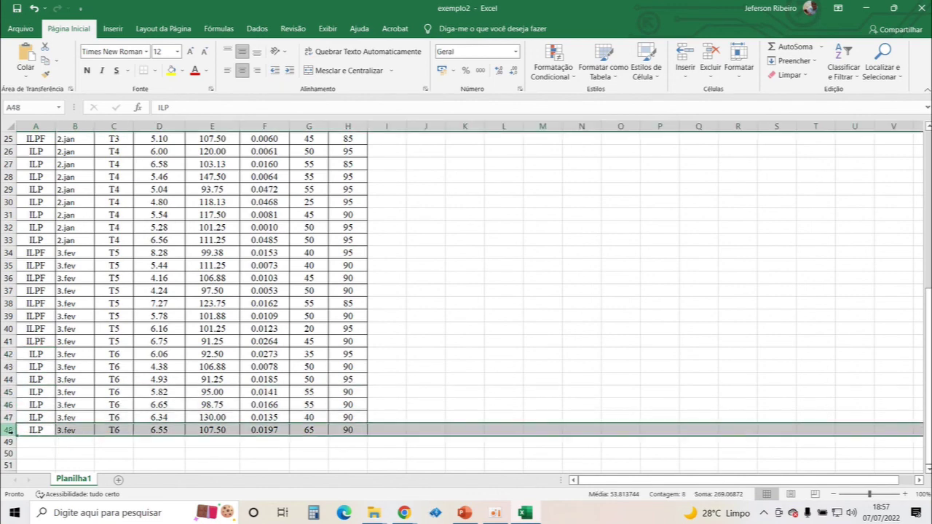
key(ctrl+c)
key(Down)
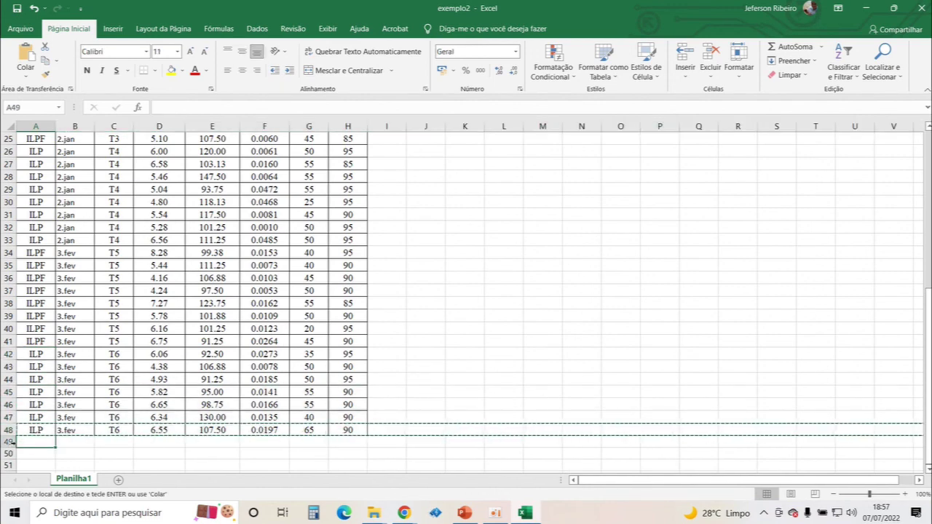
click(8, 442)
key(ctrl+v)
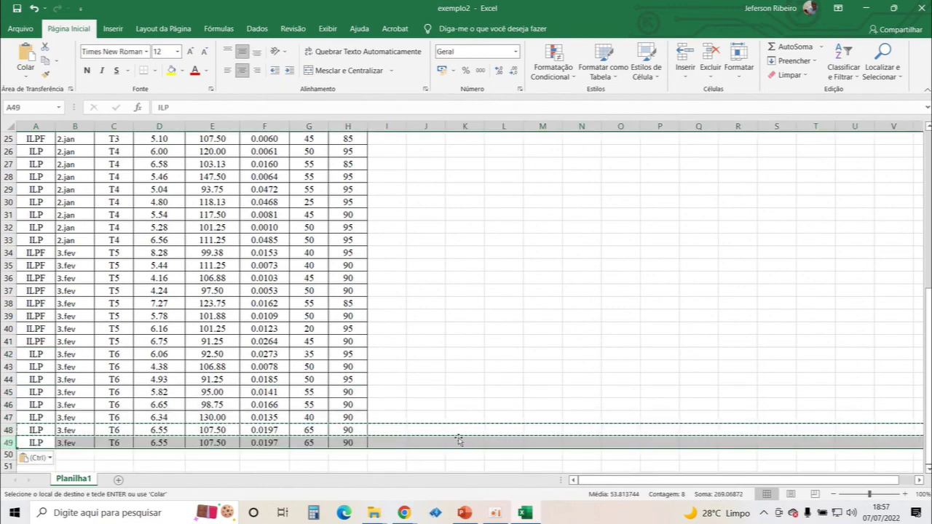
click(146, 445)
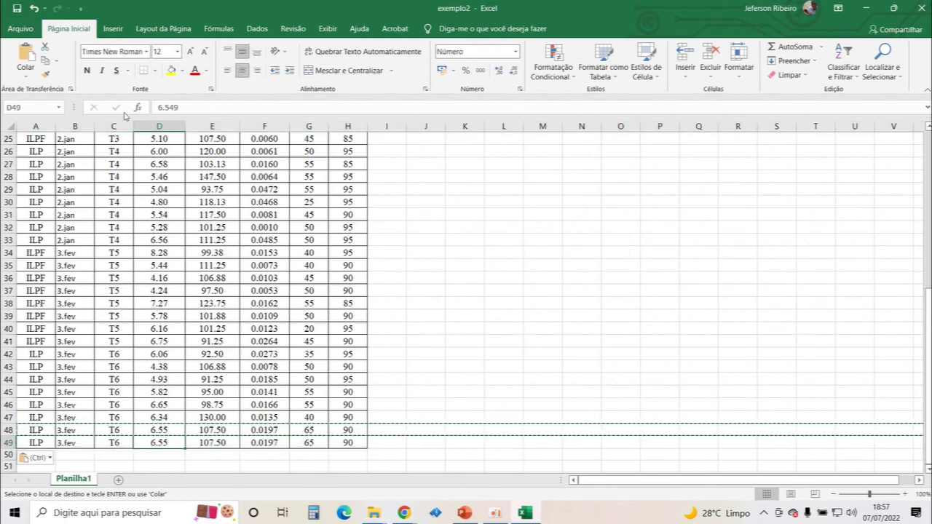
key(Escape)
click(866, 8)
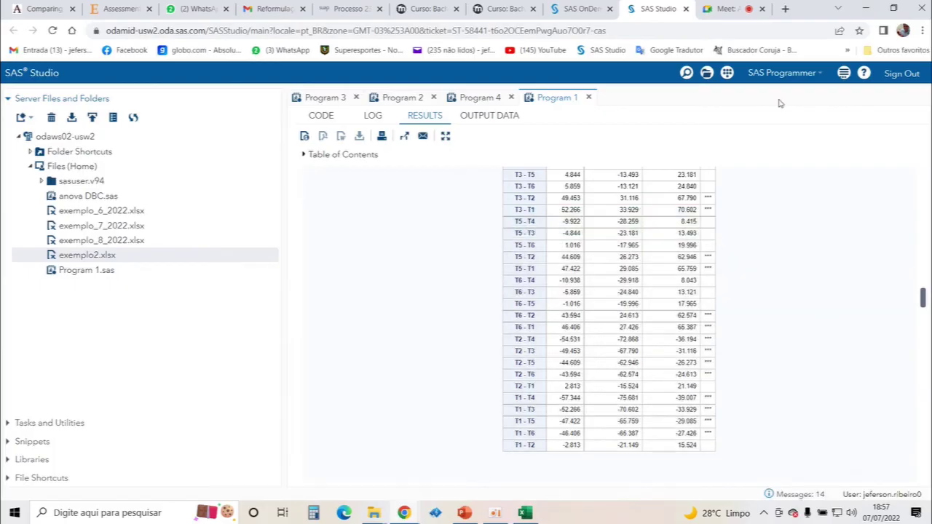
Step: Delete the exemplo2.xlsx file from the server's home files
click(94, 260)
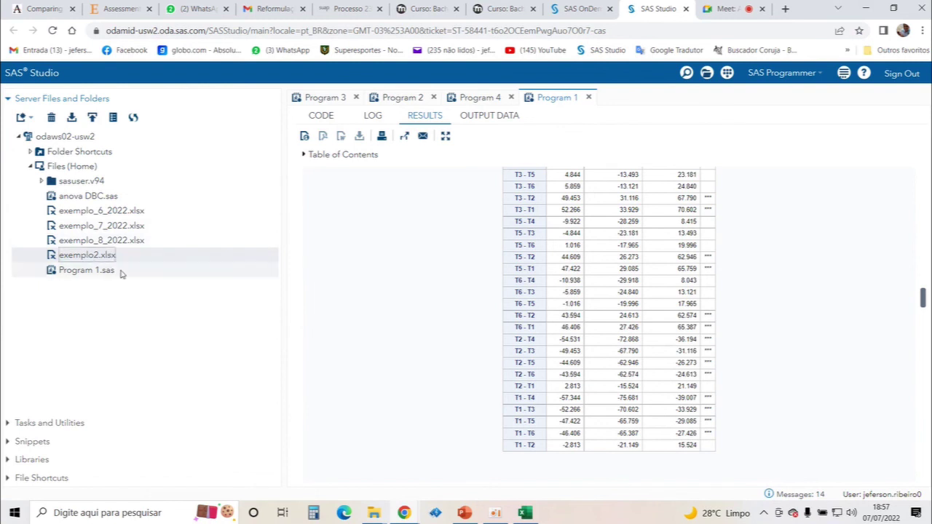
key(Delete)
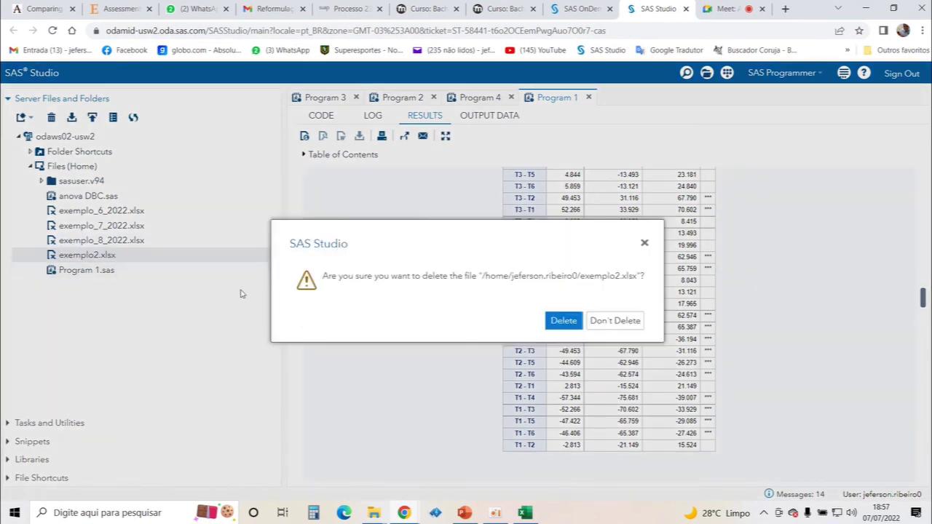
click(562, 321)
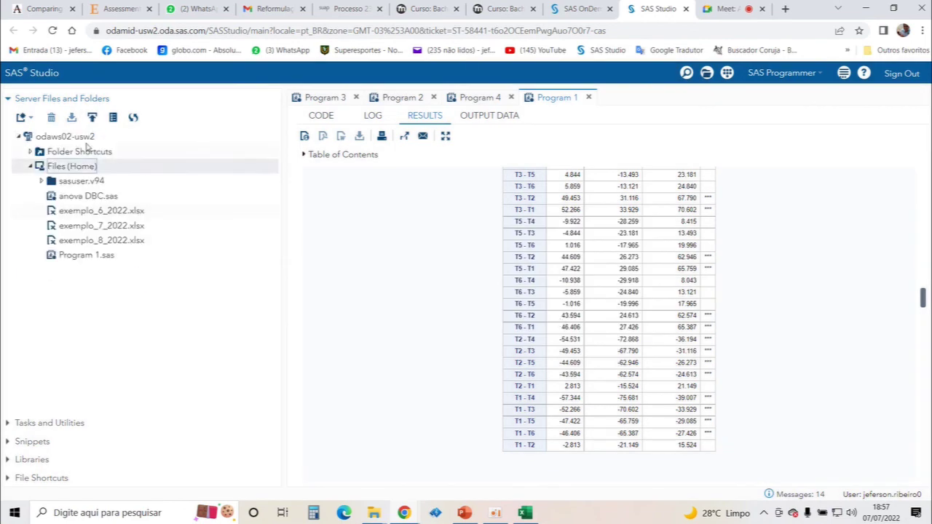
Step: Upload the updated exemplo2 workbook from the 1Aula Pratica folder to the server's home files
click(91, 118)
click(488, 288)
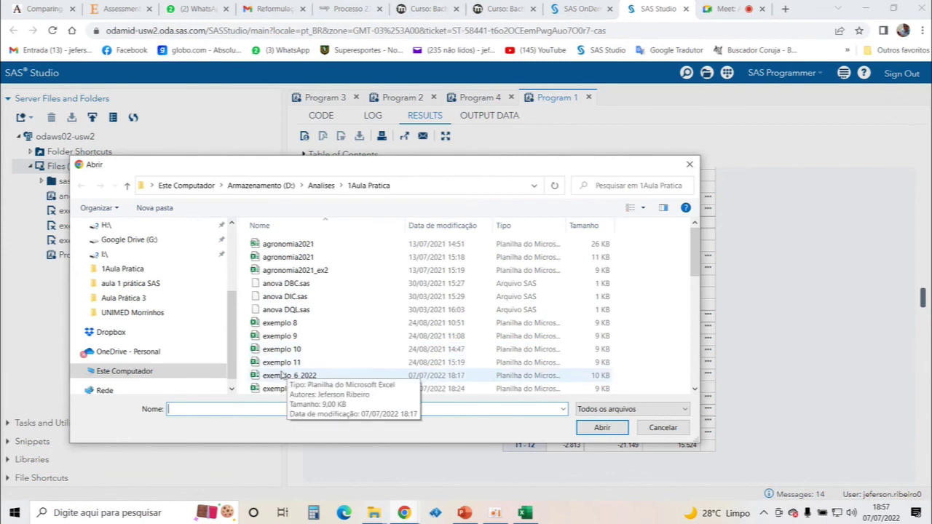
scroll(311, 376, down, 2)
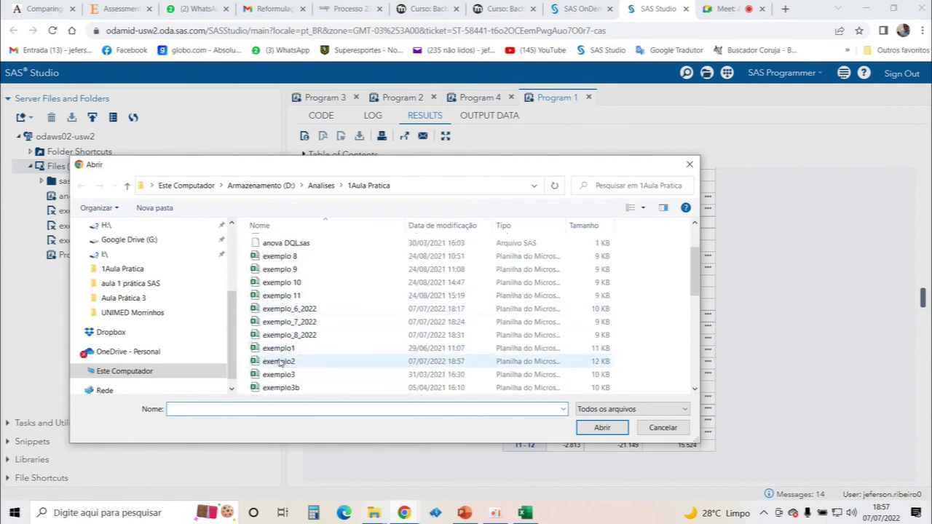
double_click(279, 361)
click(582, 414)
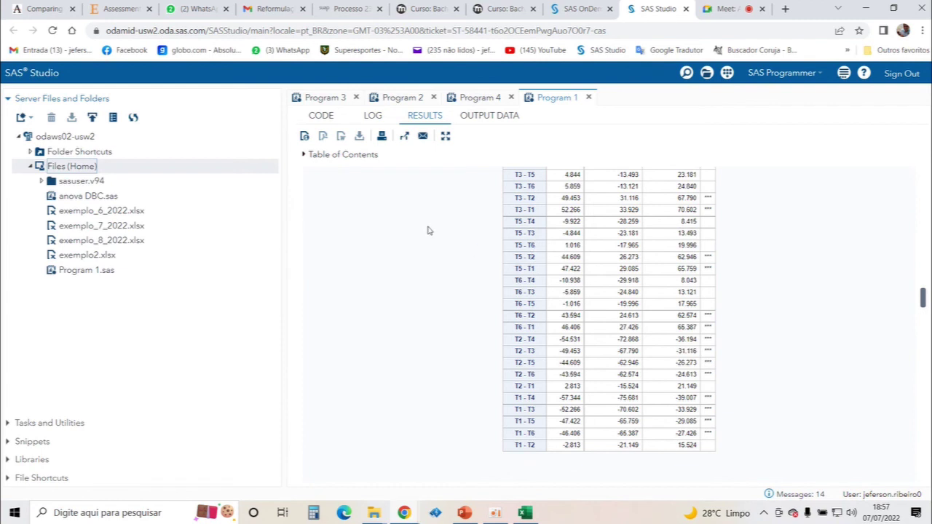
Step: Rerun the complete program and check the number of observations read and used in the new results
click(333, 119)
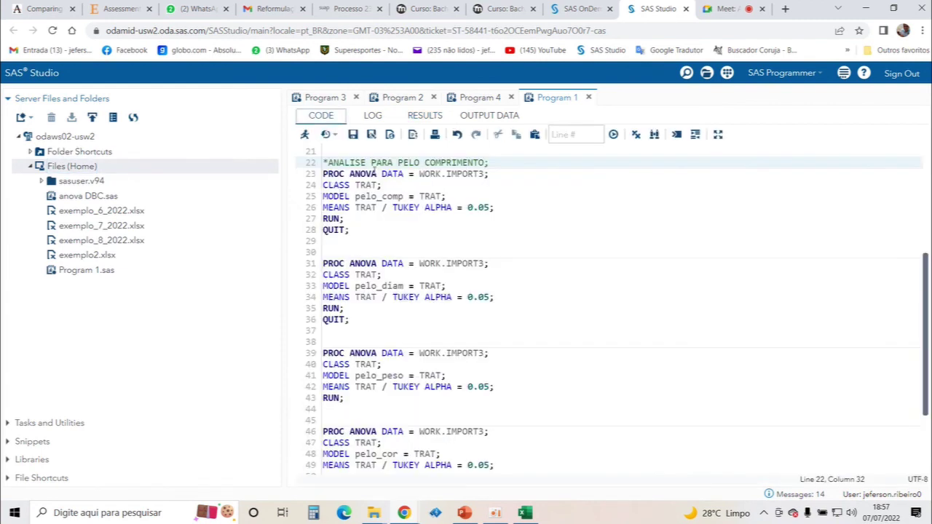
click(305, 134)
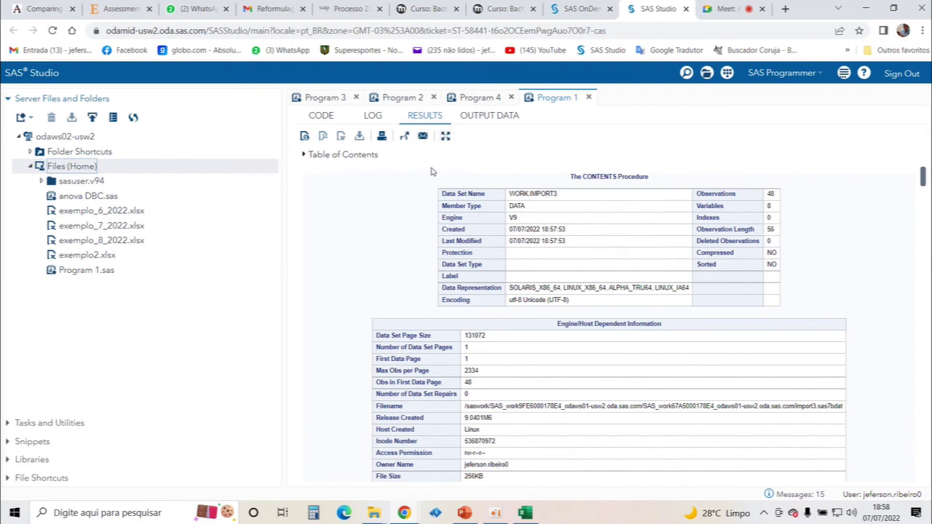
scroll(406, 243, down, 15)
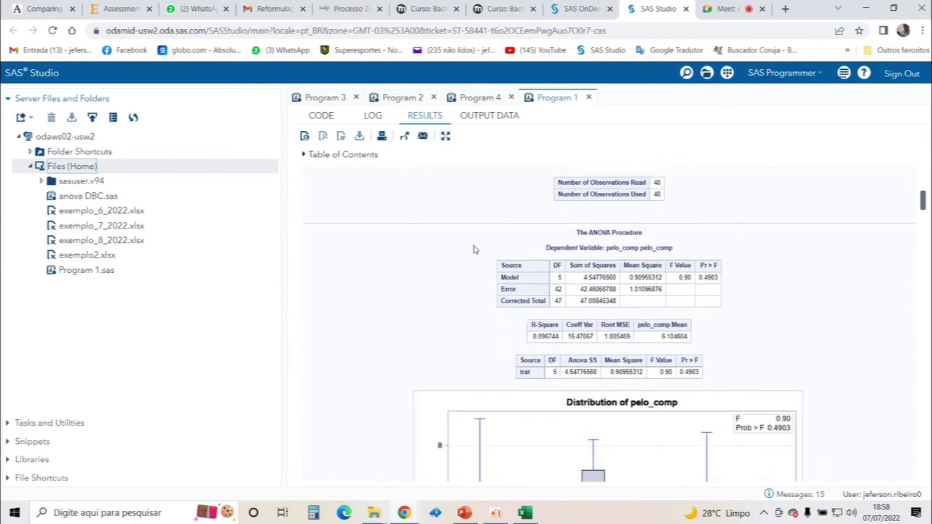
scroll(510, 258, up, 1)
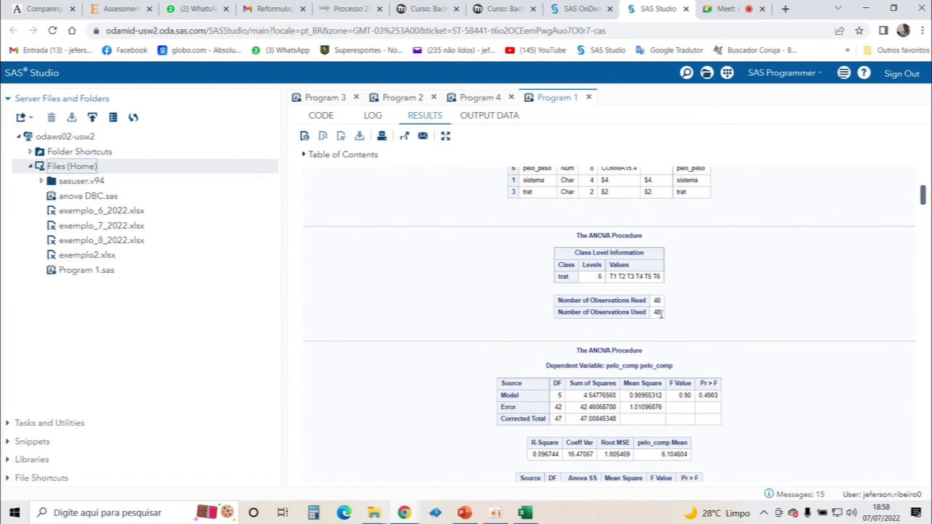
Step: Examine the box plots, ANOVA tables and Tukey groupings of the TRAT means for pelo_comp and pelo_diam
scroll(600, 276, down, 15)
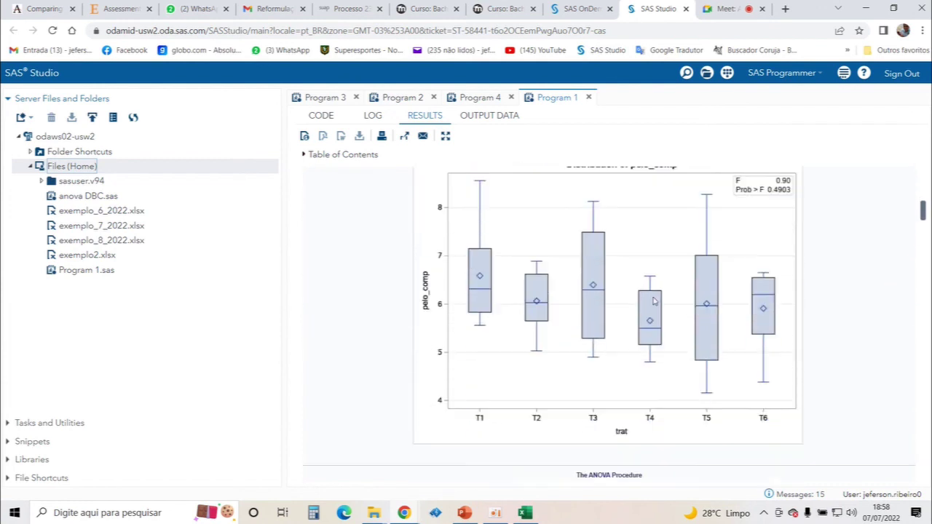
scroll(653, 300, down, 5)
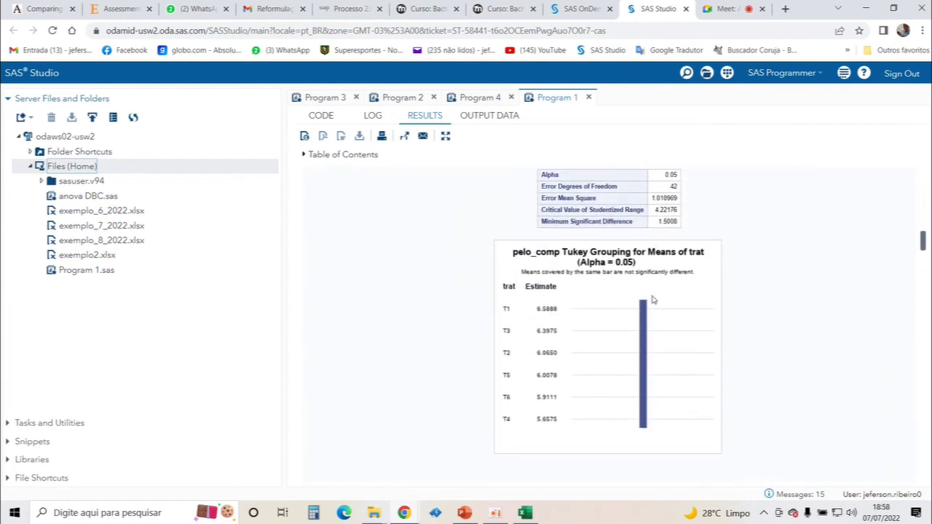
scroll(628, 391, down, 15)
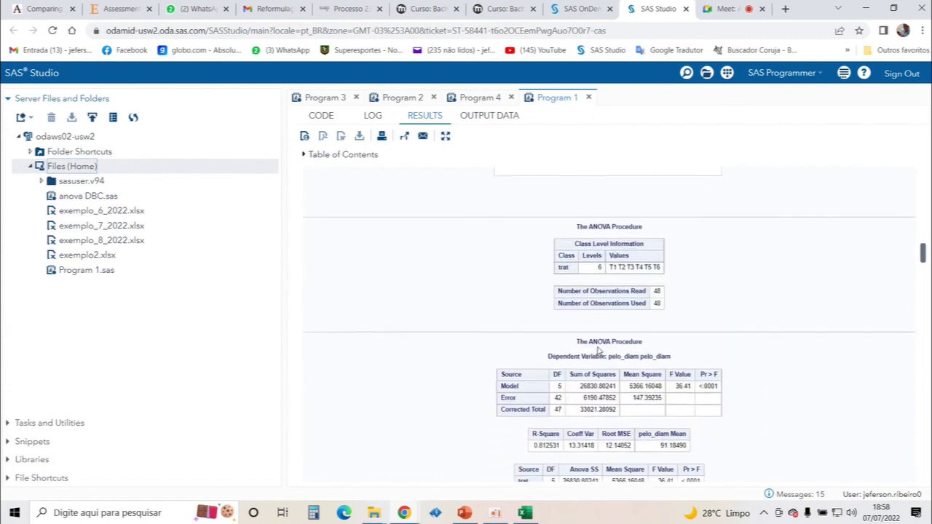
scroll(605, 336, down, 5)
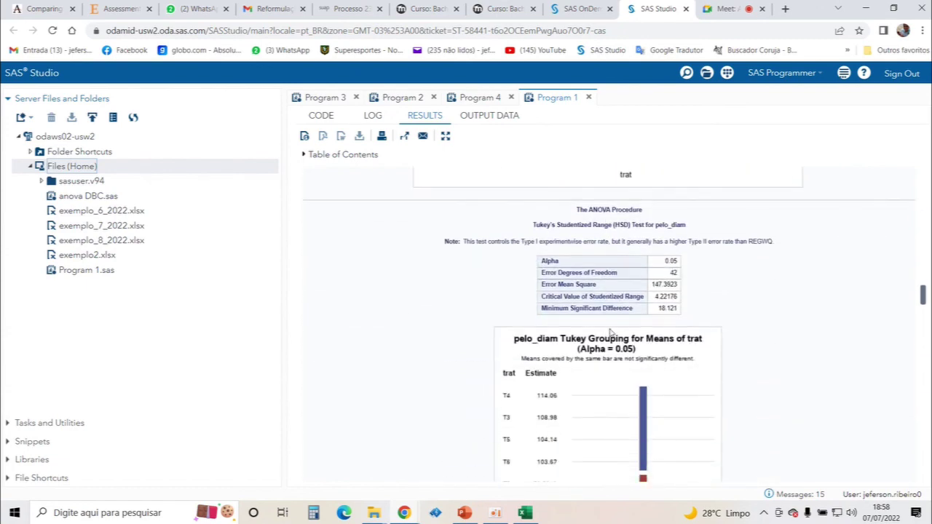
scroll(626, 326, up, 10)
scroll(692, 313, up, 5)
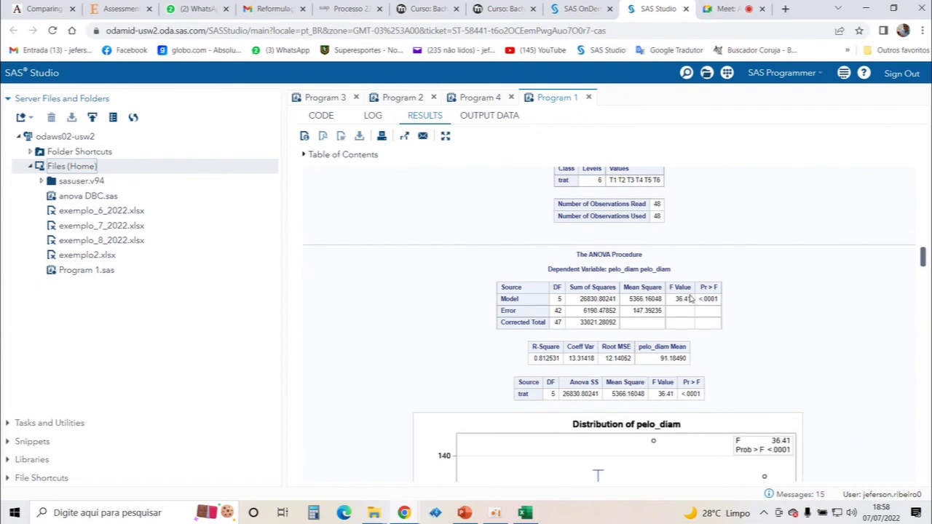
scroll(677, 303, down, 15)
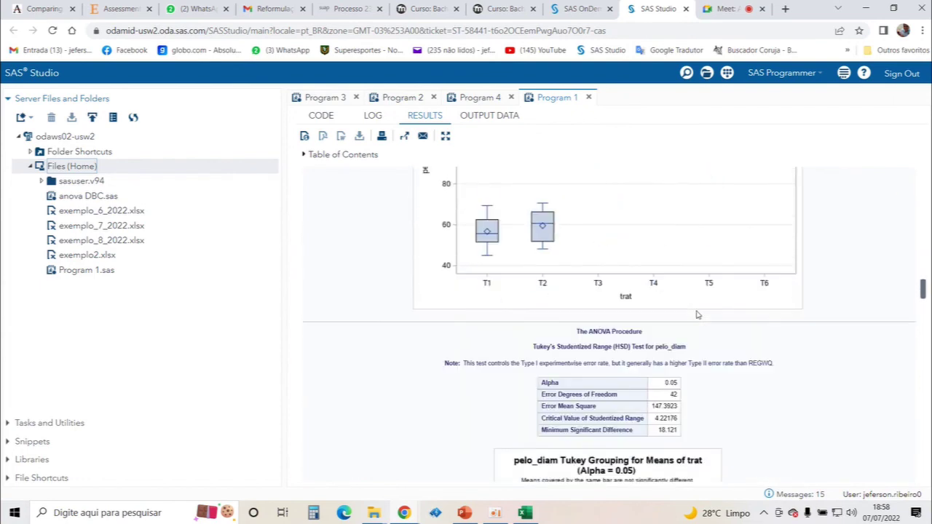
scroll(656, 218, up, 3)
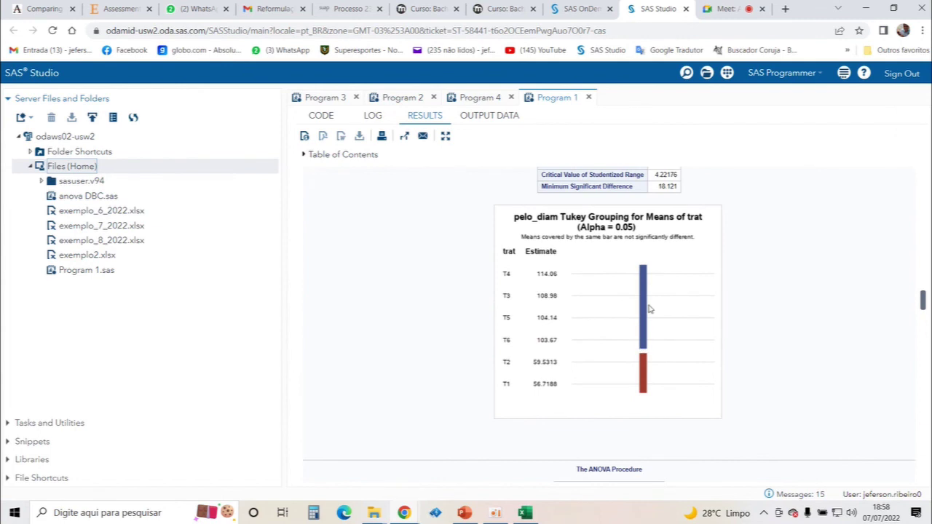
Step: Examine the ANOVA significance and Tukey groupings of the TRAT means for pelo_peso and pelo_cor
scroll(644, 357, down, 10)
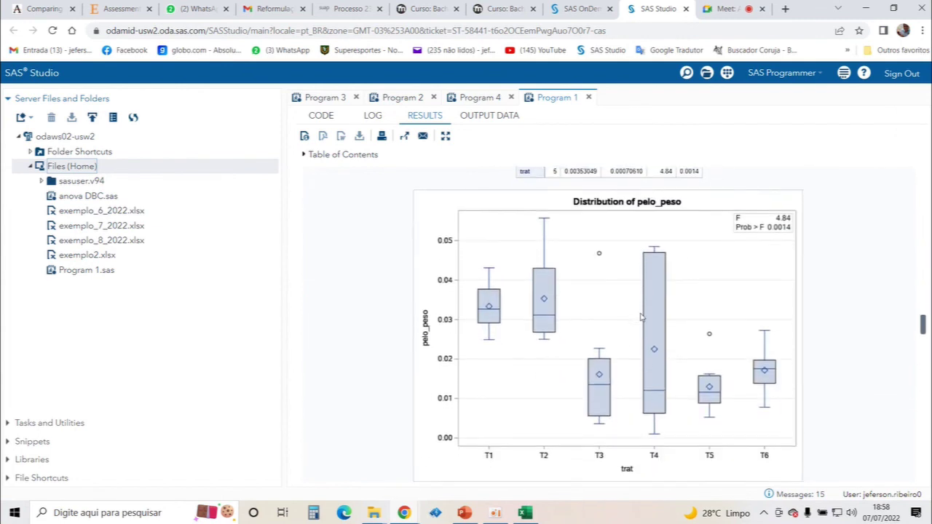
scroll(644, 315, up, 4)
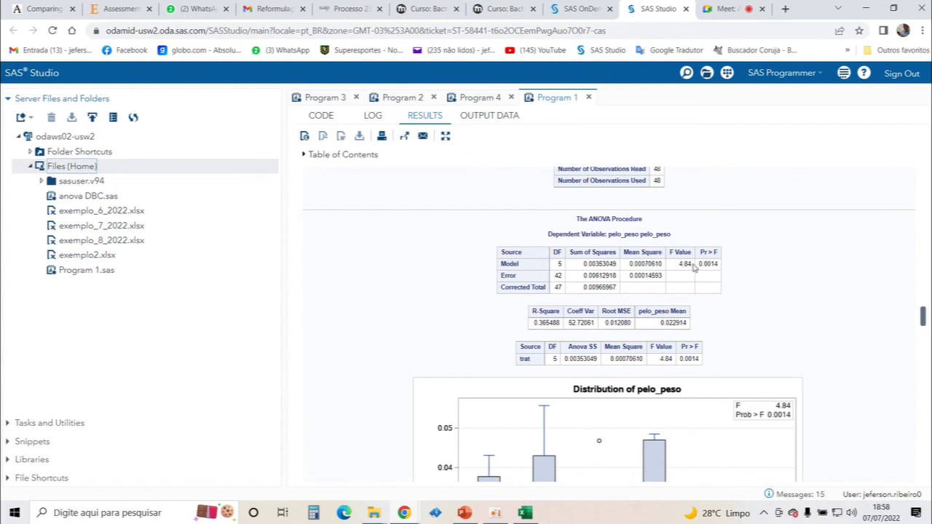
scroll(705, 266, down, 10)
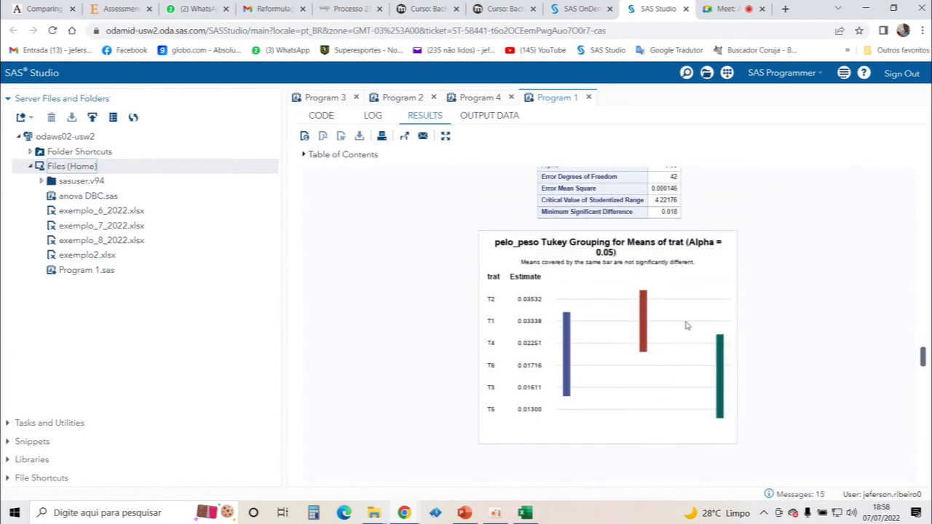
scroll(674, 367, down, 8)
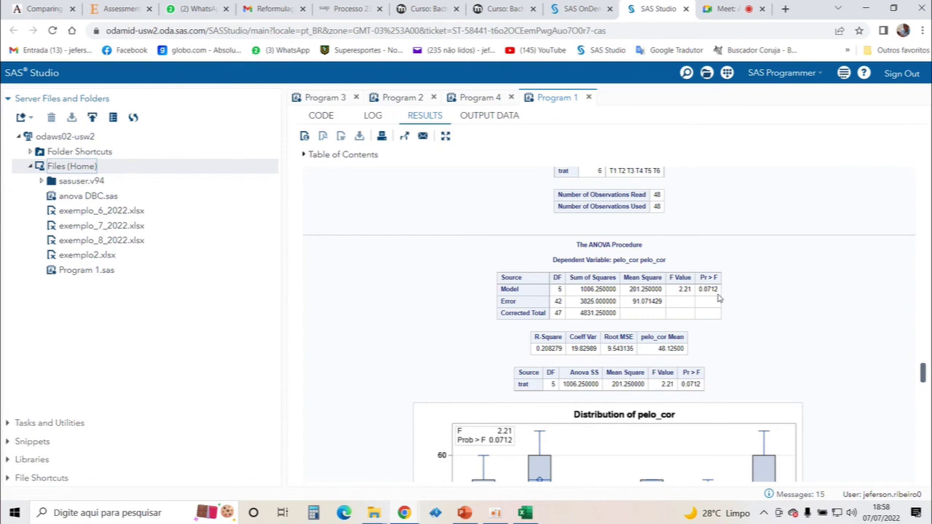
scroll(701, 315, down, 8)
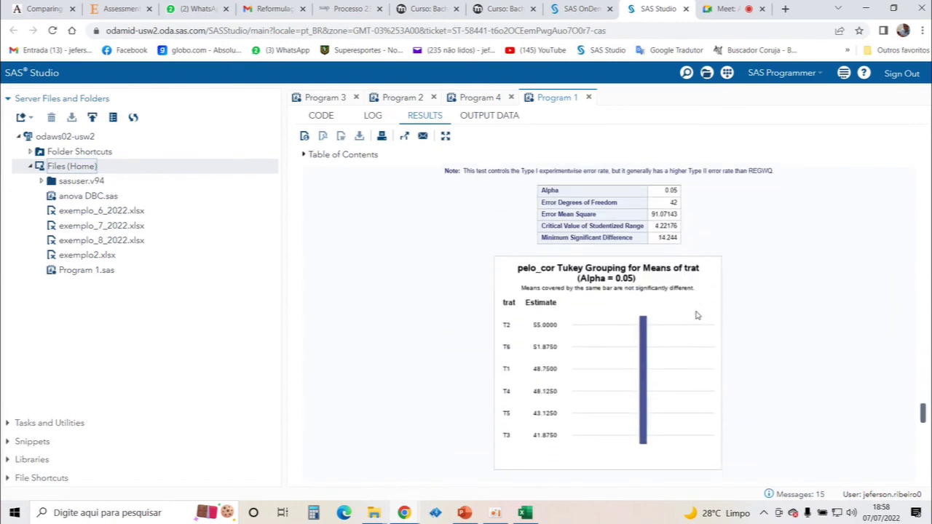
scroll(658, 322, down, 2)
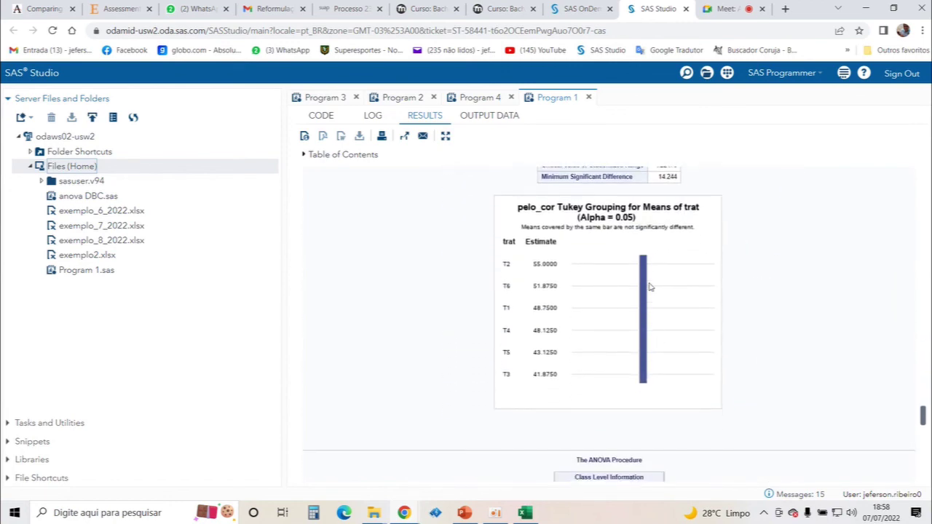
Step: Examine the ANOVA table, box plot and Tukey grouping of the TRAT means for pele_cor
scroll(650, 291, down, 8)
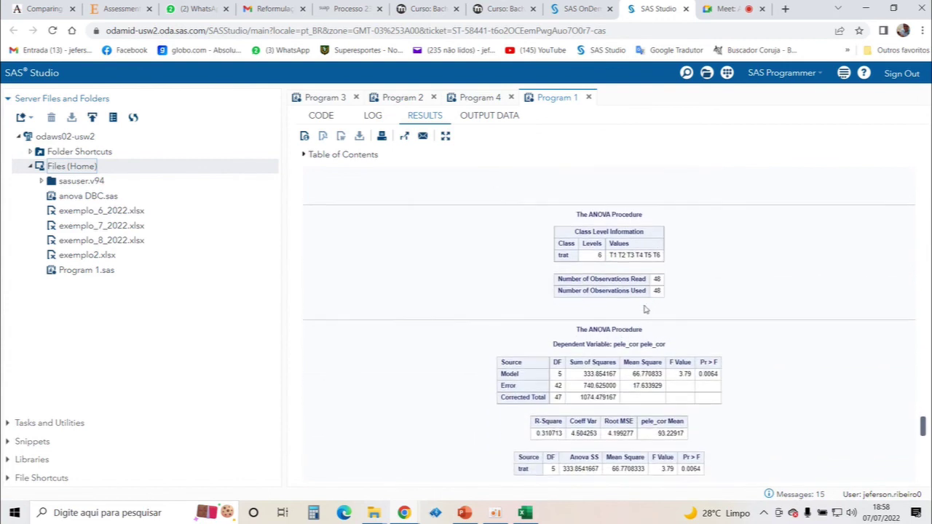
scroll(645, 310, down, 2)
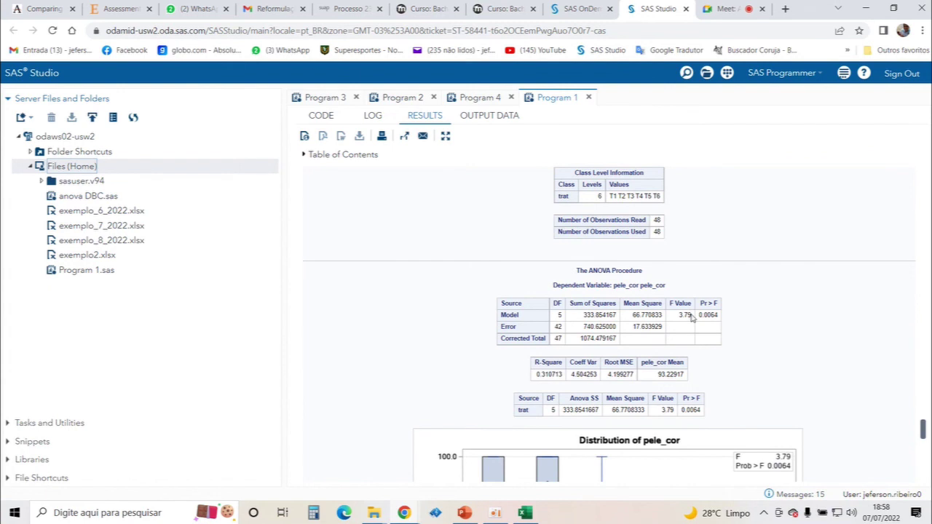
scroll(693, 326, down, 14)
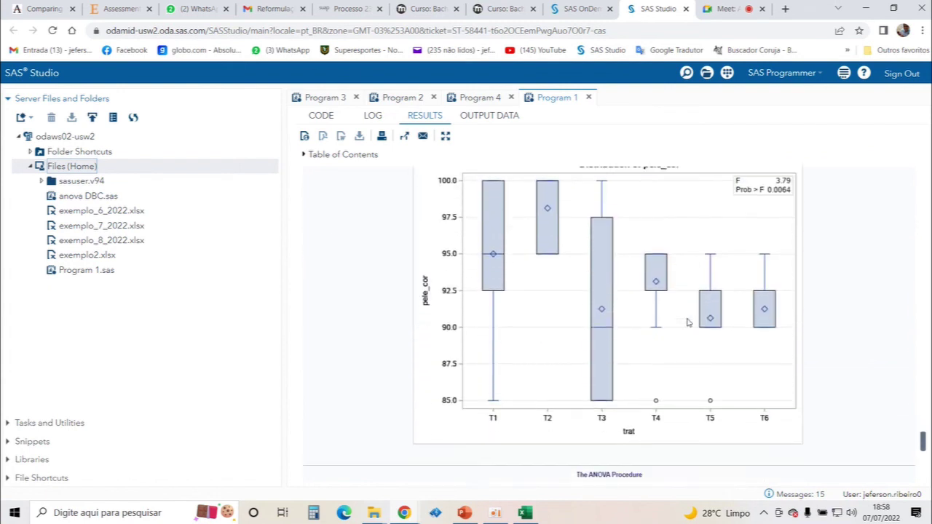
scroll(684, 325, down, 16)
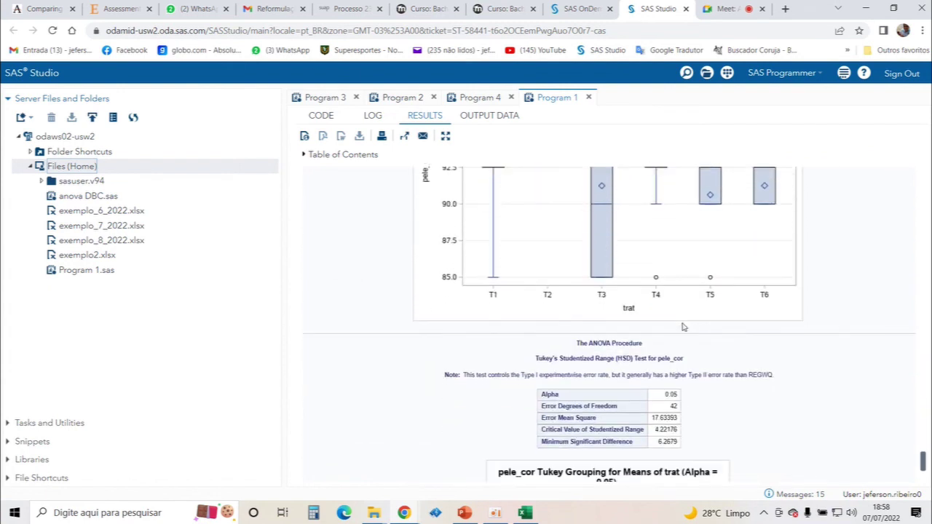
scroll(692, 364, down, 2)
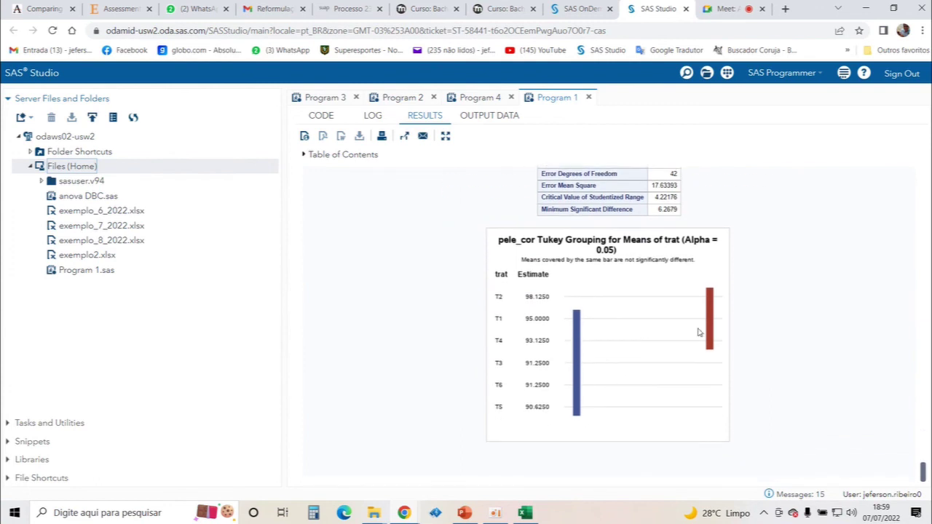
Step: Look over the PROC ANOVA blocks in the Program 1 code and switch to the Google Meet call
click(325, 117)
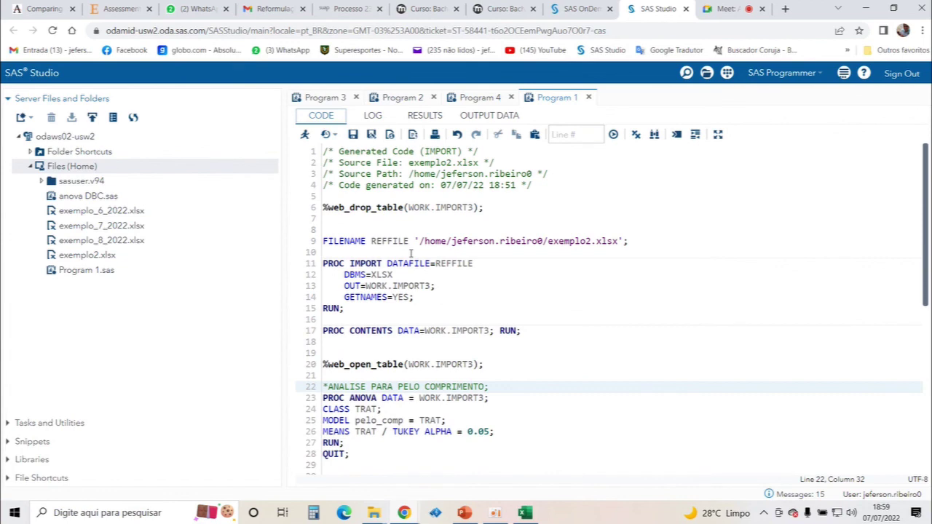
scroll(517, 259, down, 5)
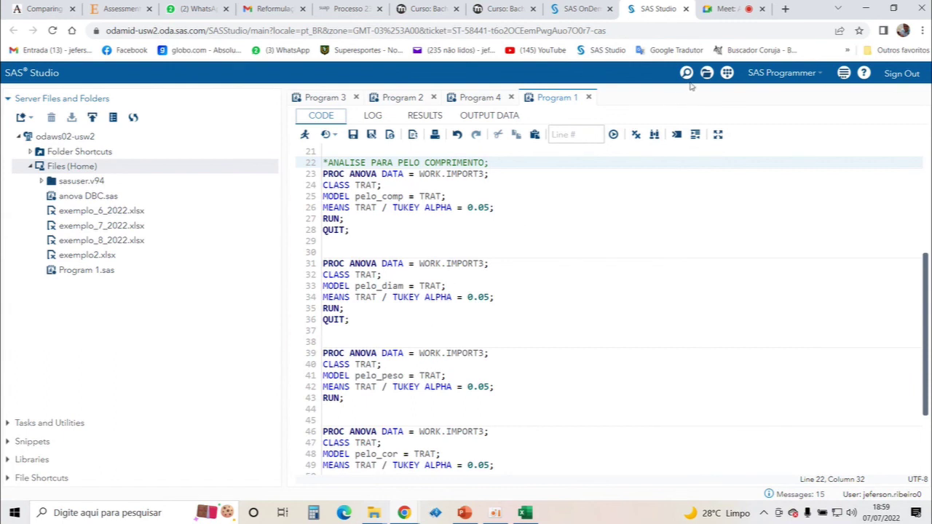
click(725, 9)
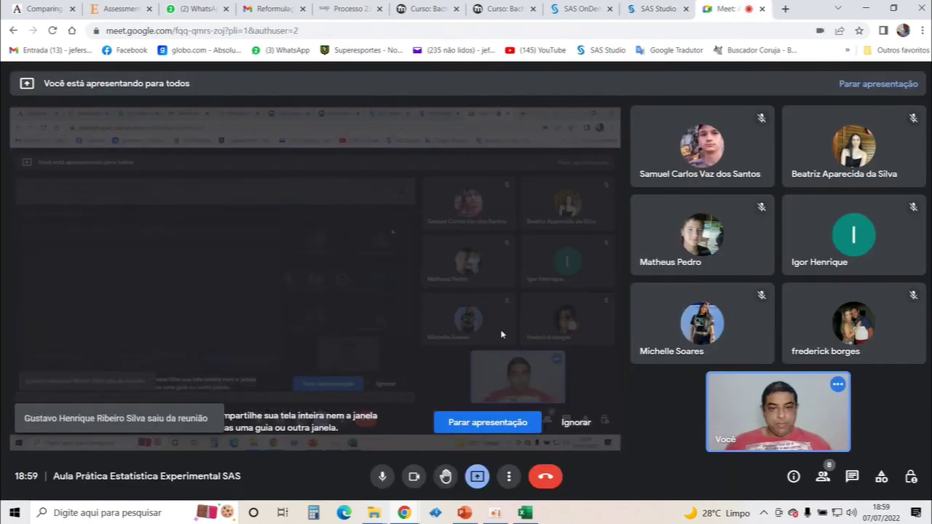